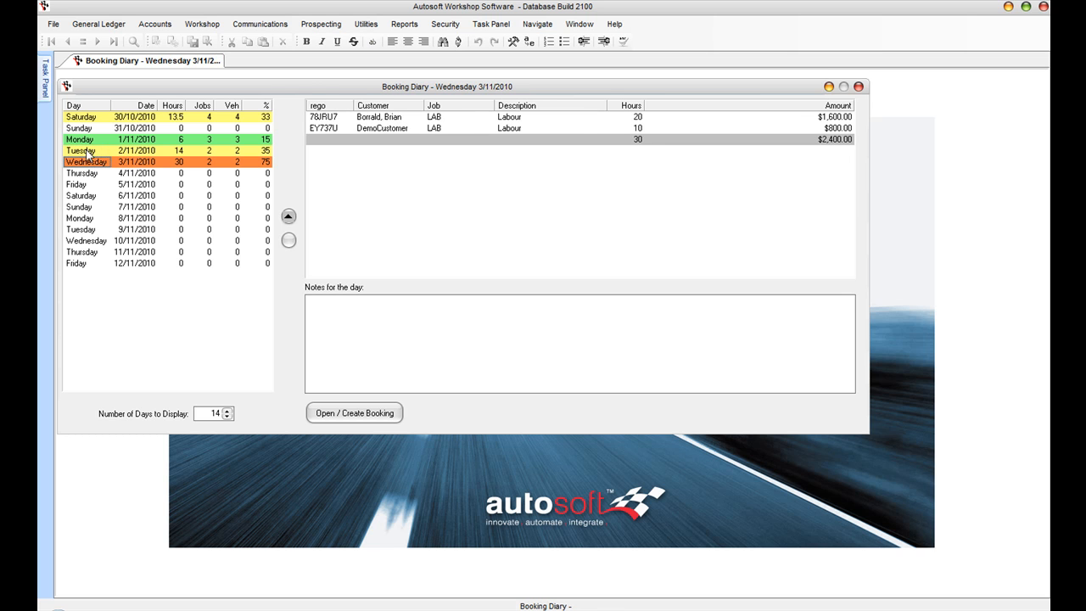
Step: Switch the Booking Diary to Monday 1/11/2010 and start a new booking for that day
left_click(90, 151)
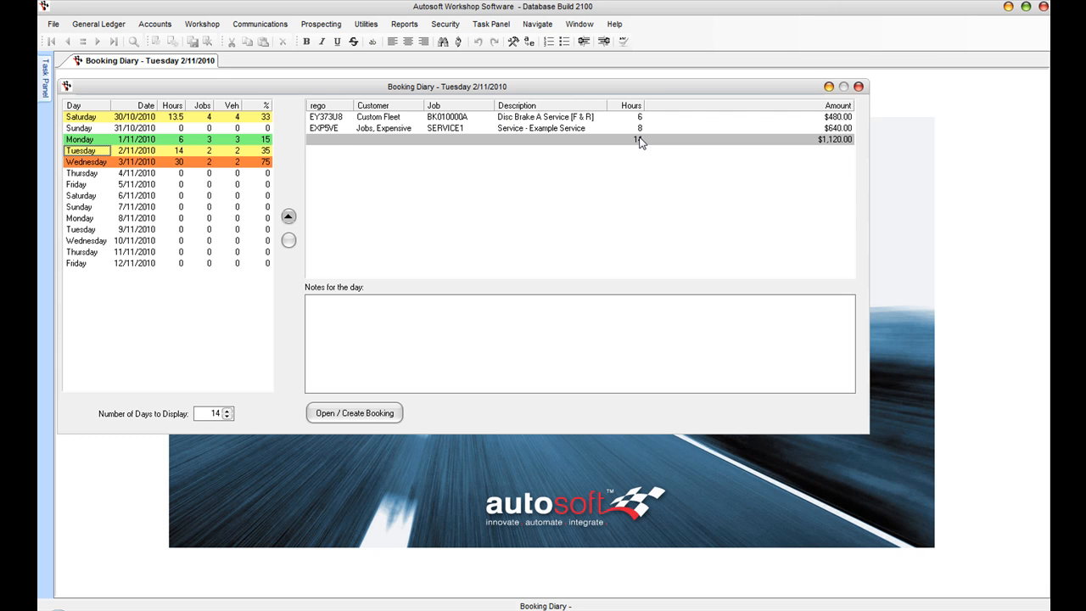
left_click(158, 142)
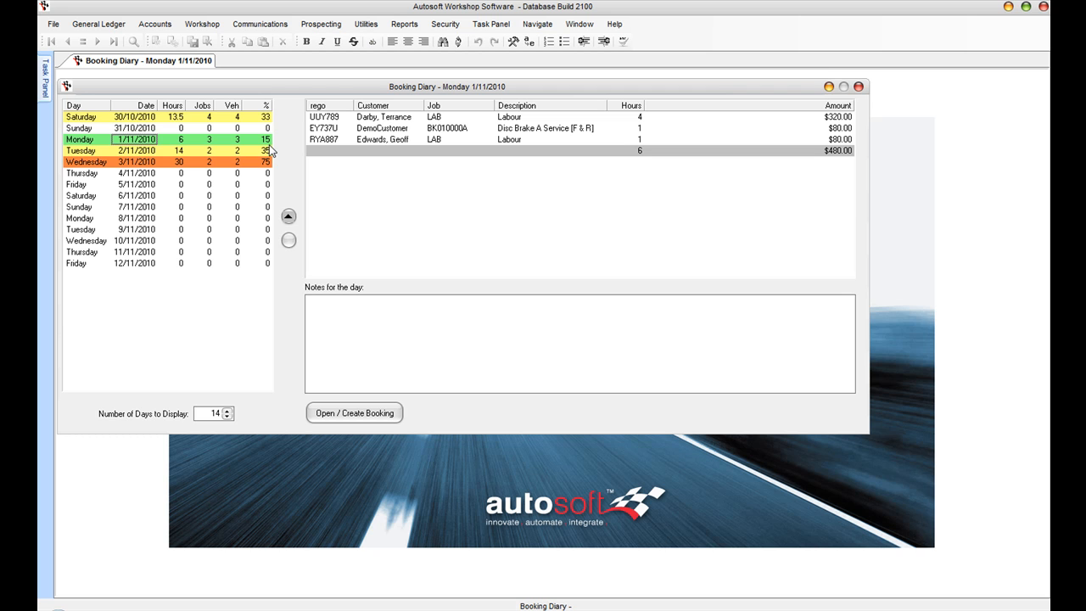
left_click(82, 140)
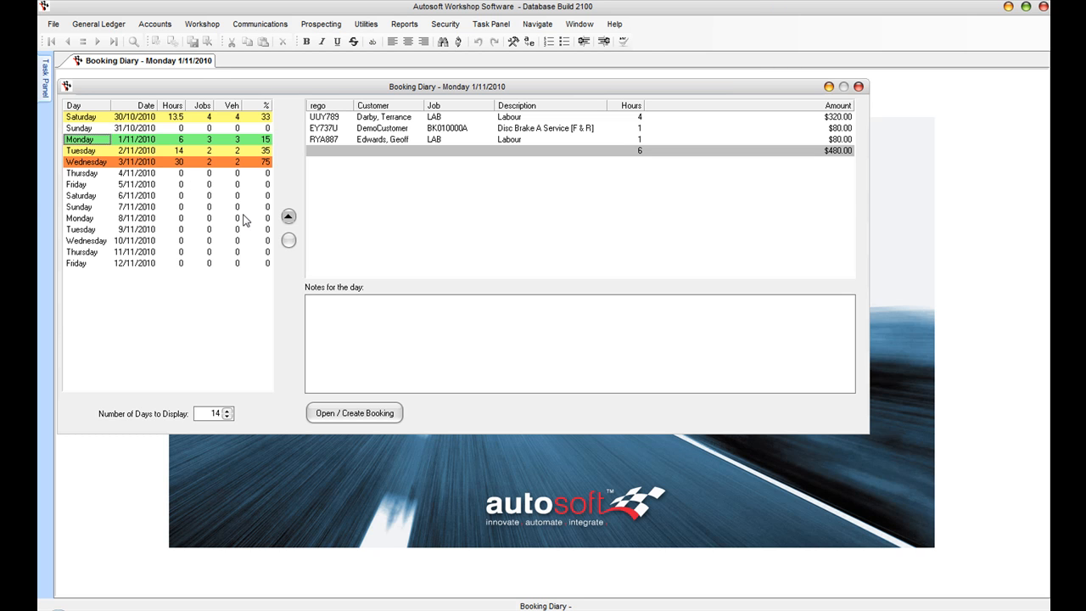
left_click(367, 416)
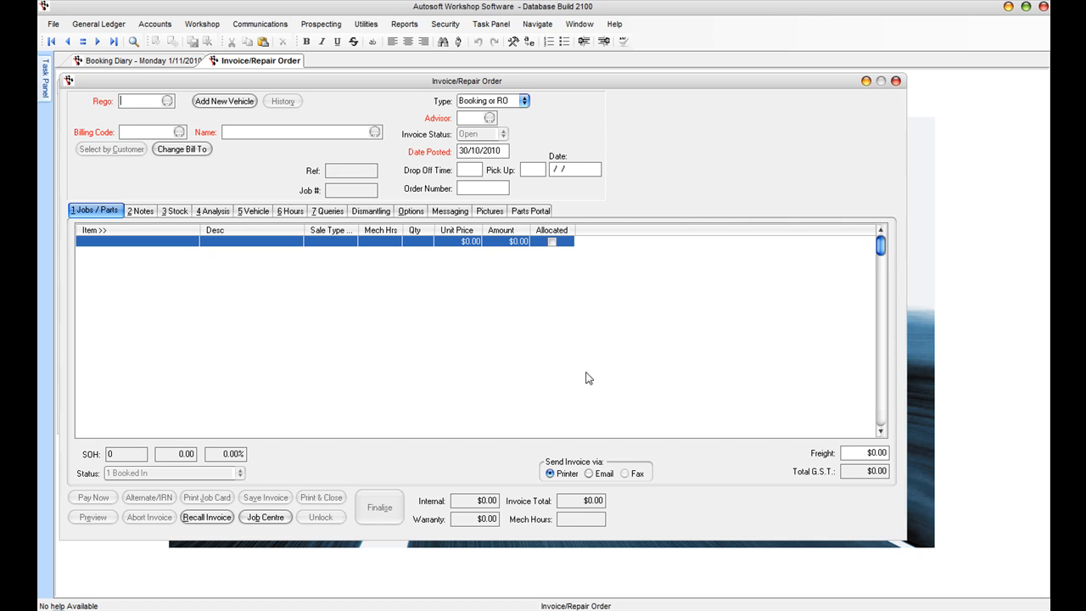
Step: Start a new vehicle and customer, skipping the existing vehicle and account lists, as a Cash customer
left_click(167, 102)
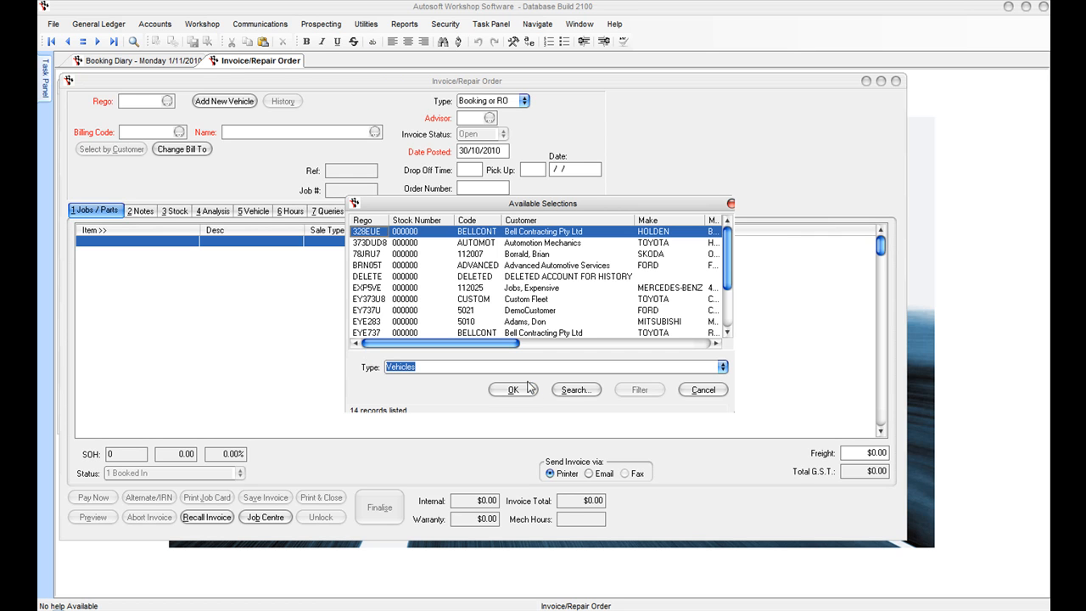
left_click(720, 391)
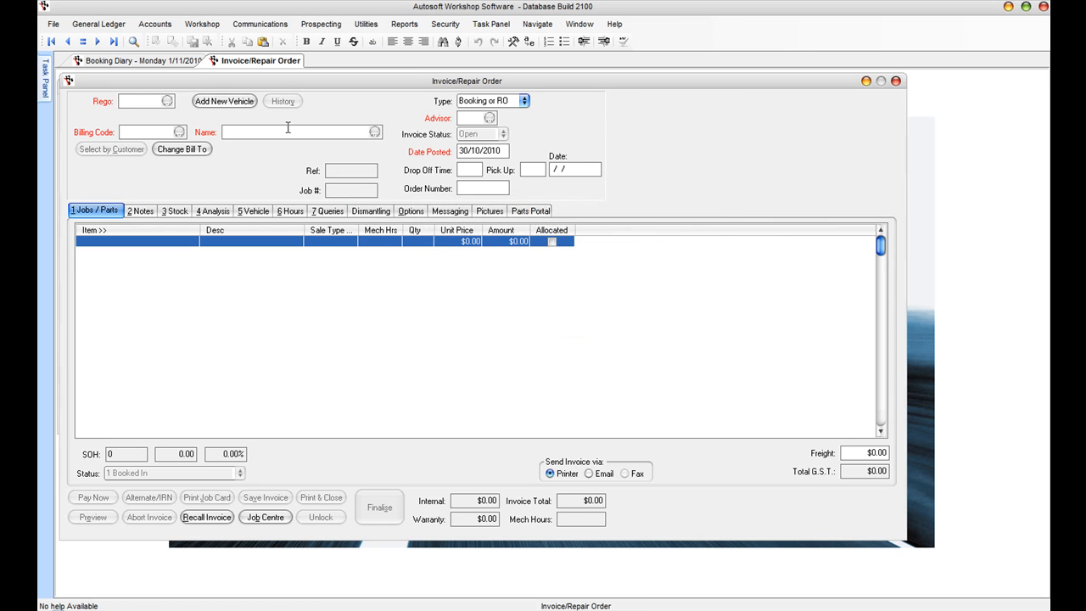
left_click(222, 101)
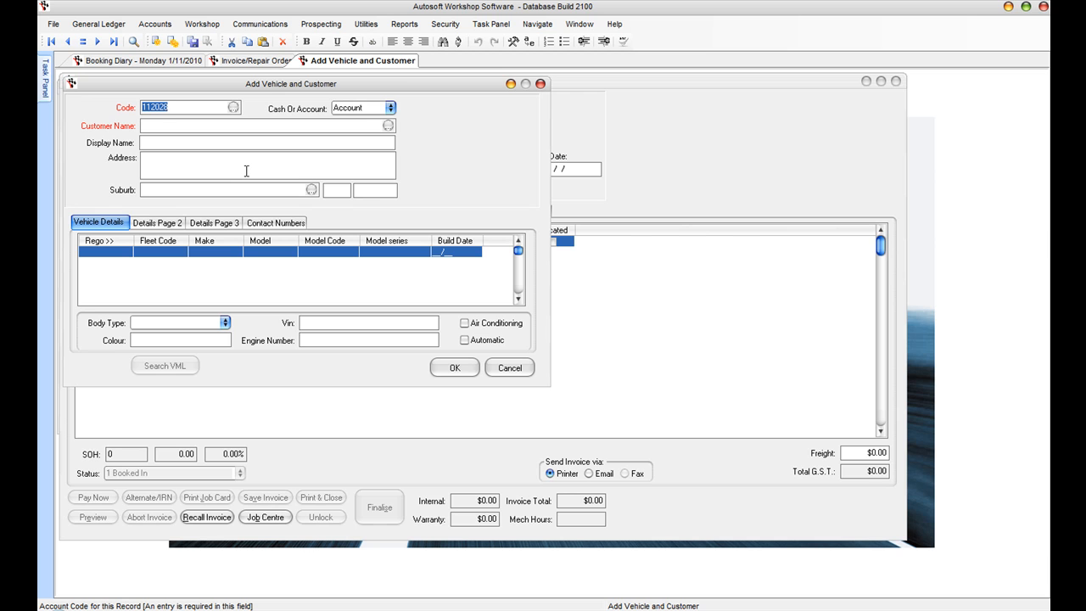
left_click(233, 107)
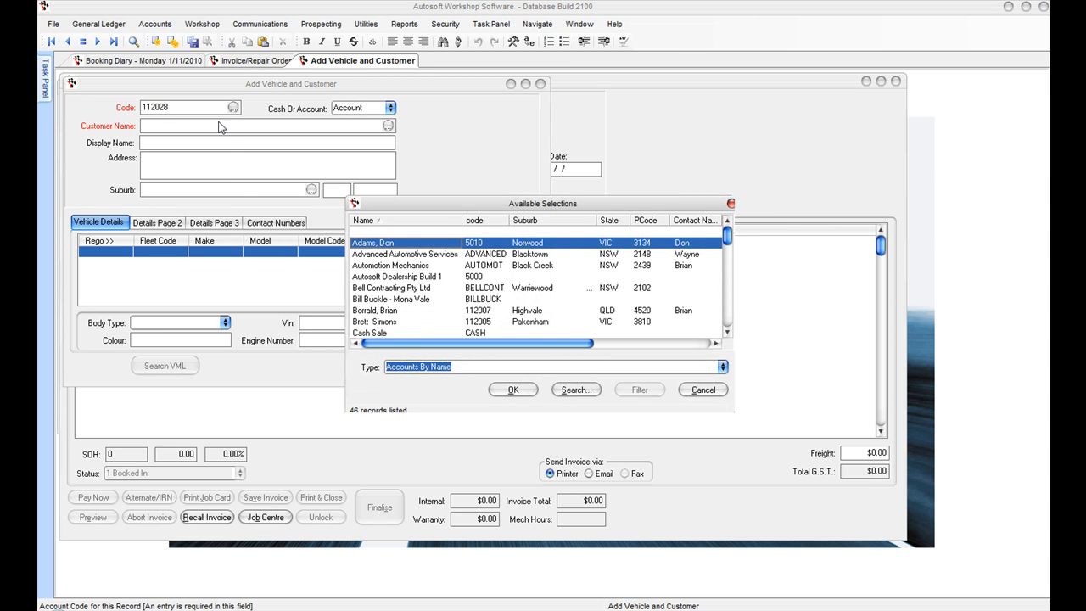
left_click(703, 391)
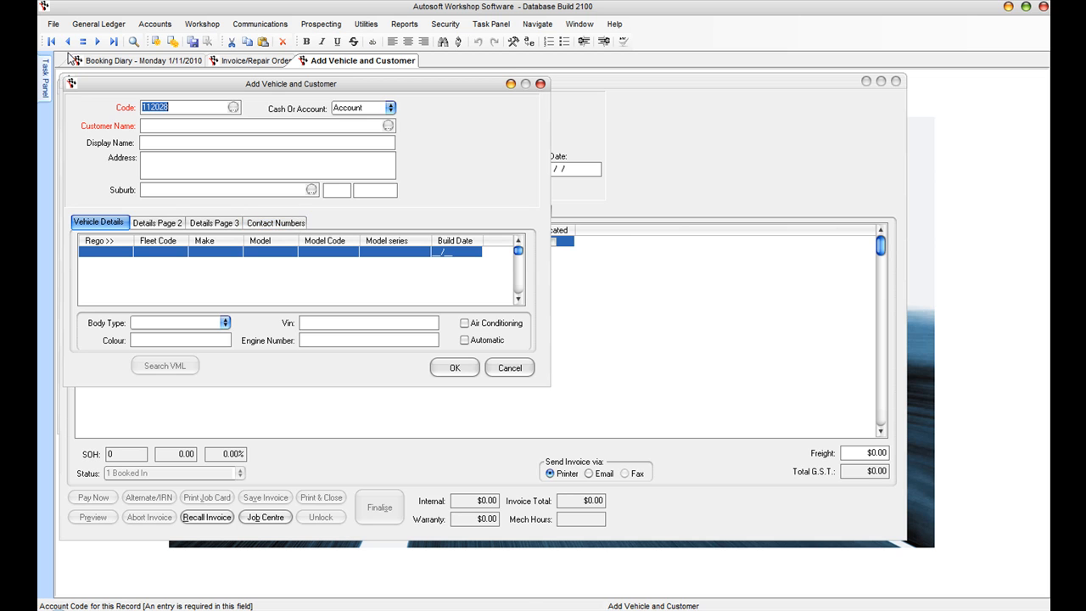
key("Tab")
left_click(391, 108)
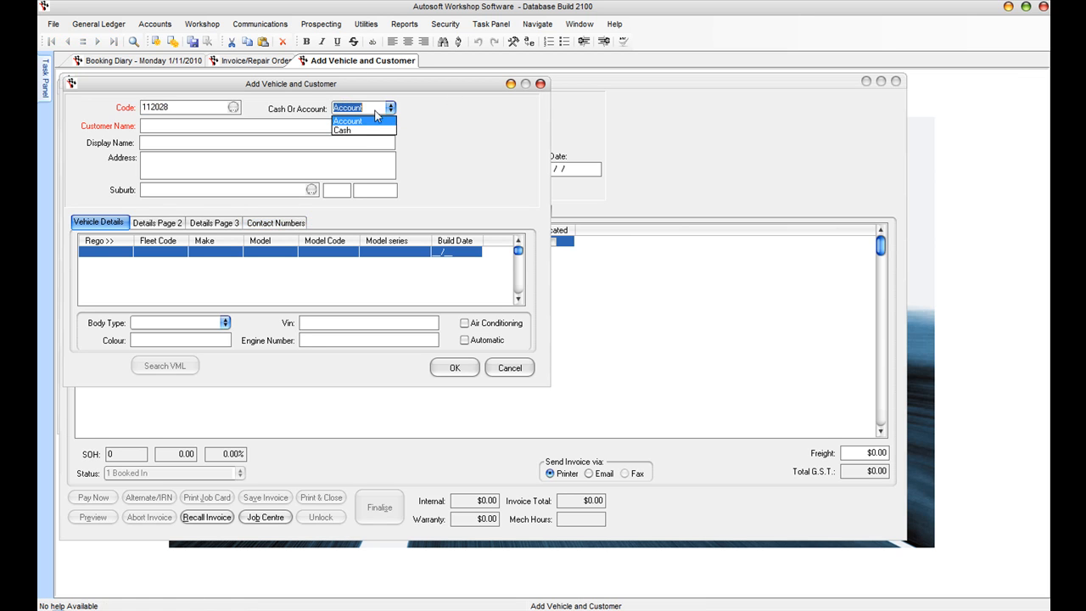
left_click(360, 133)
Step: Enter the customer's full name and display name, correcting a typo in the display name
key("Tab")
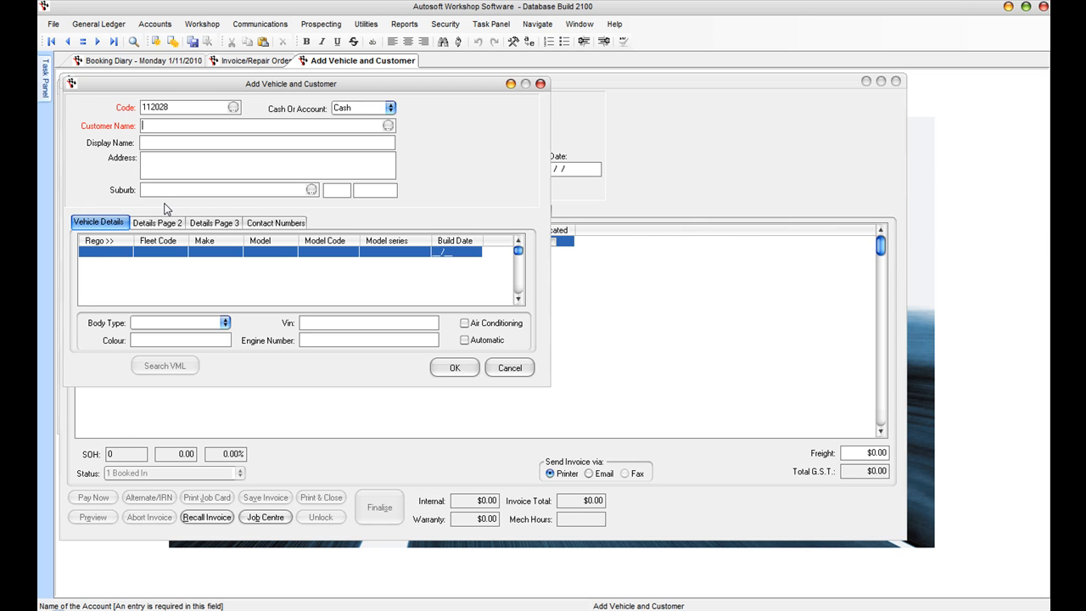
key("Tab")
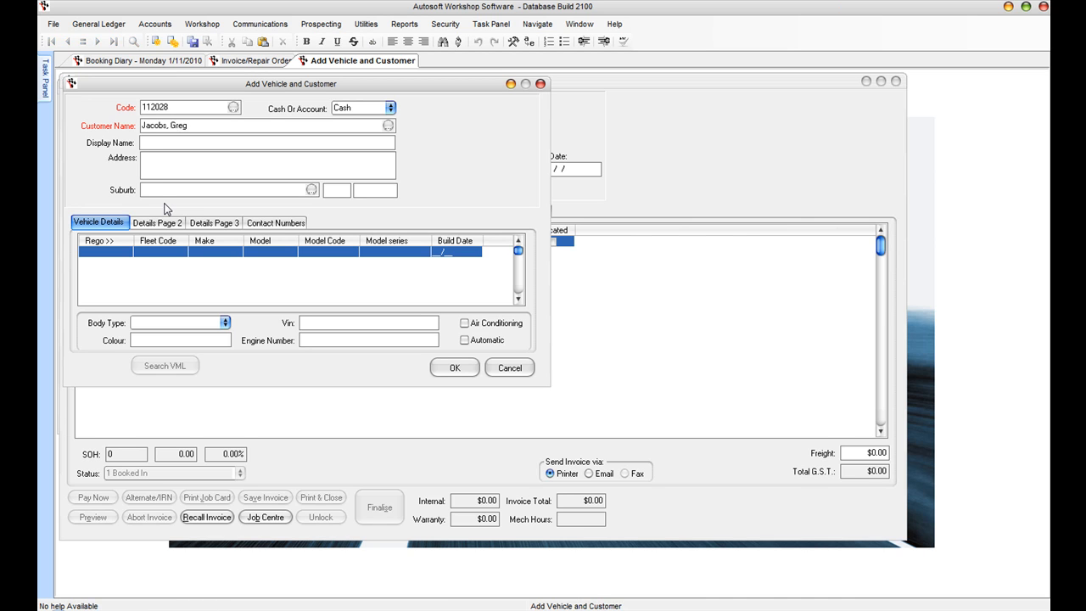
Step: Fill in the customer's street address and suburb, then pick the matching state and postcode
key("Tab")
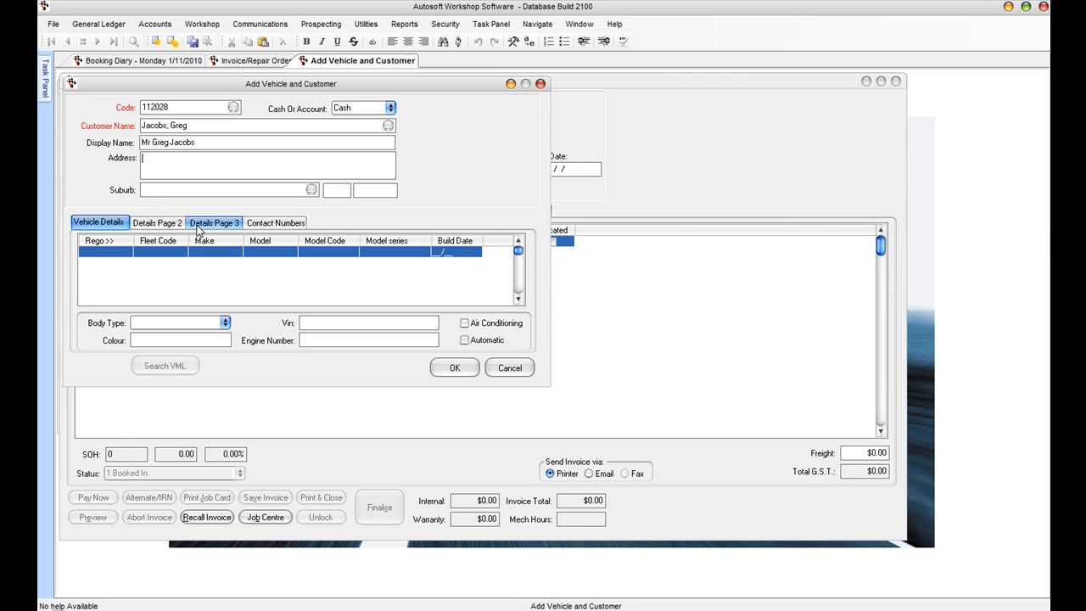
key("Tab")
type("Mordialloc")
key("Tab")
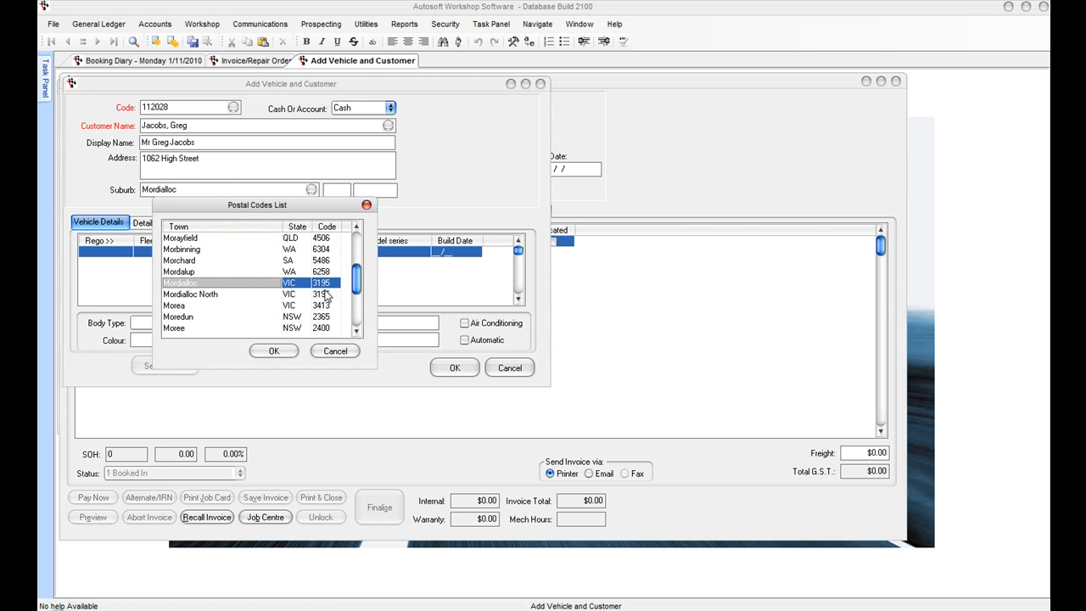
left_click(272, 350)
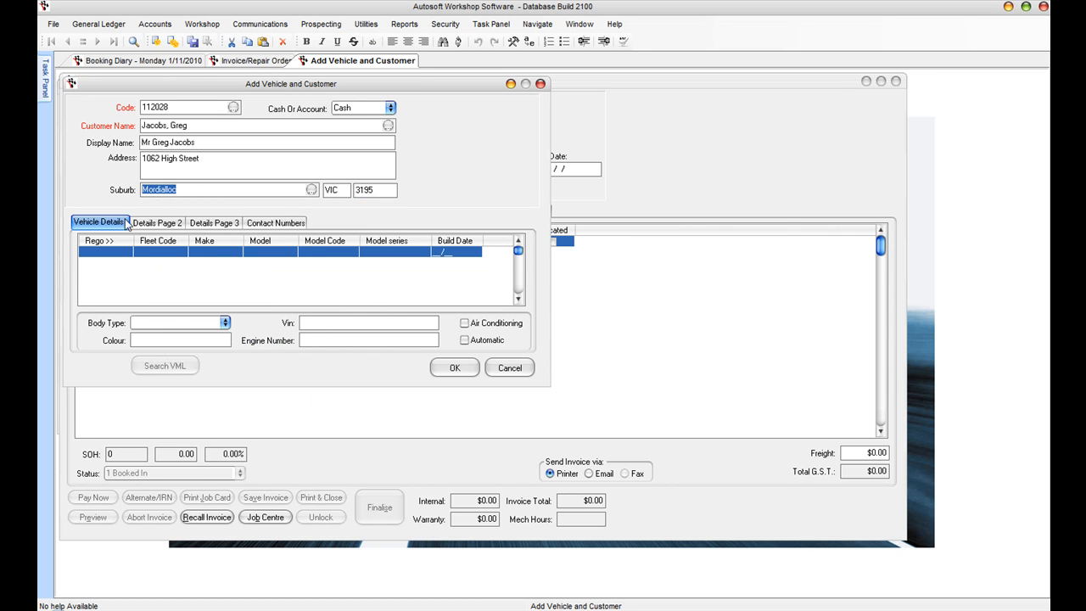
Step: Enter the vehicle's registration, confirming it isn't already in the vehicle list
left_click(95, 252)
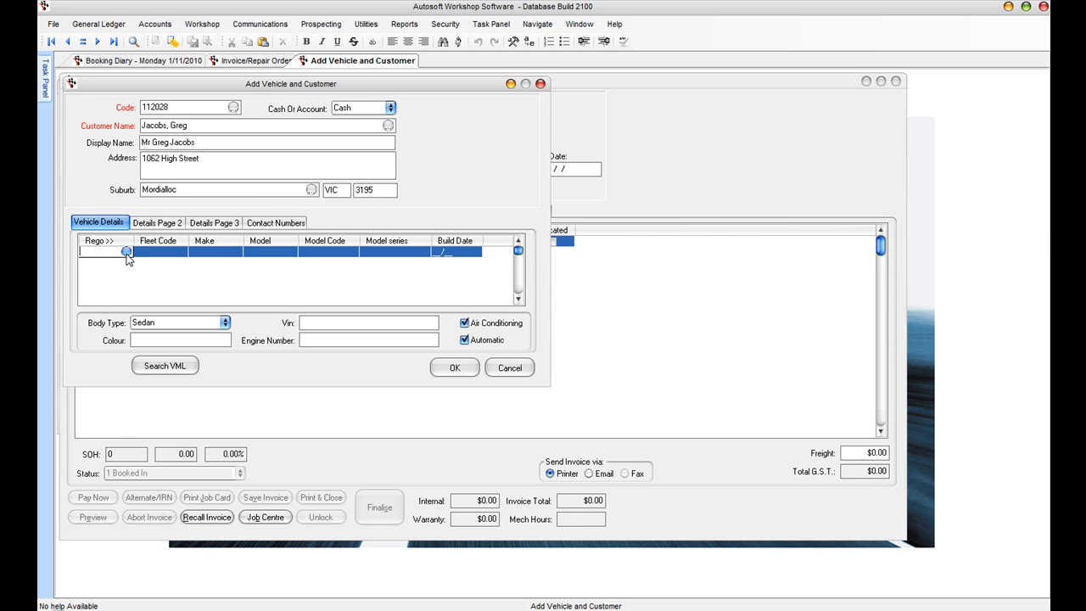
type("UUI778")
left_click(126, 253)
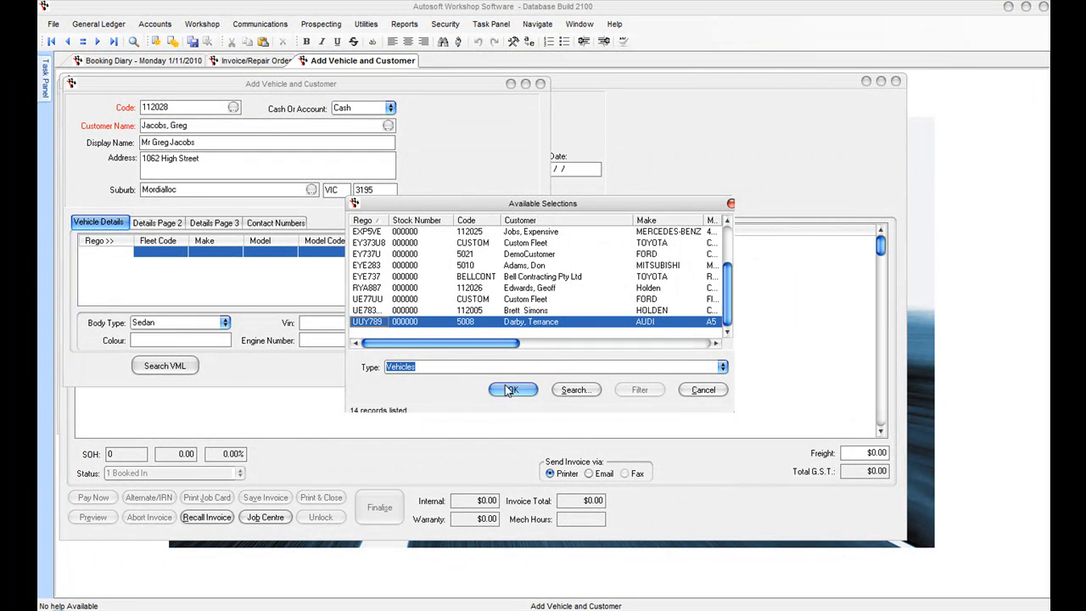
left_click(512, 389)
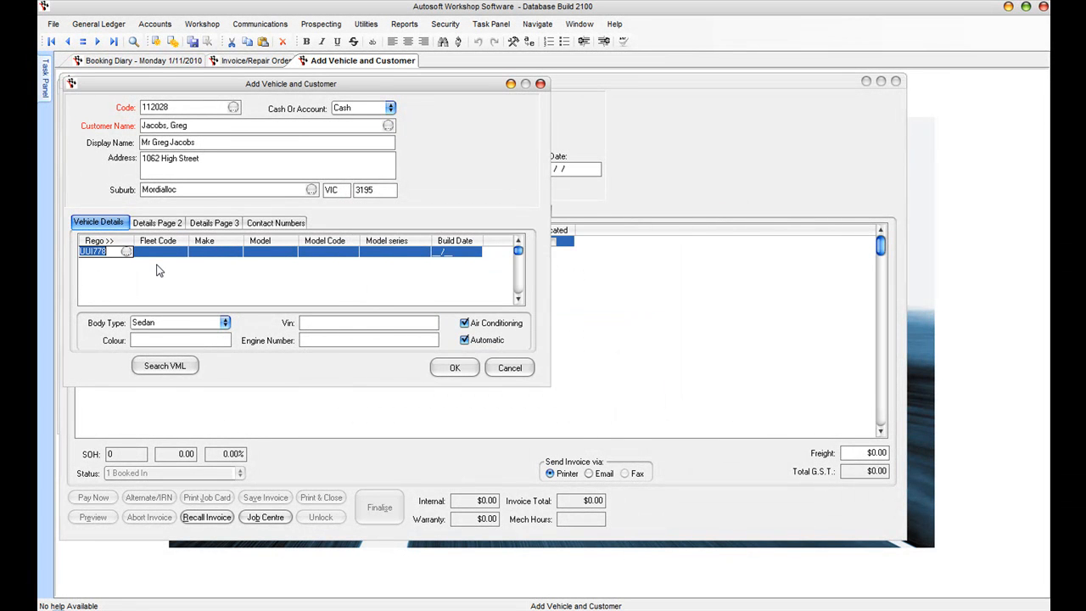
Step: Record the vehicle as a Holden Commodore, model code VY, Executive series
key("Tab")
key("Tab")
type("Holden")
key("Tab")
type("Commodore")
key("Tab")
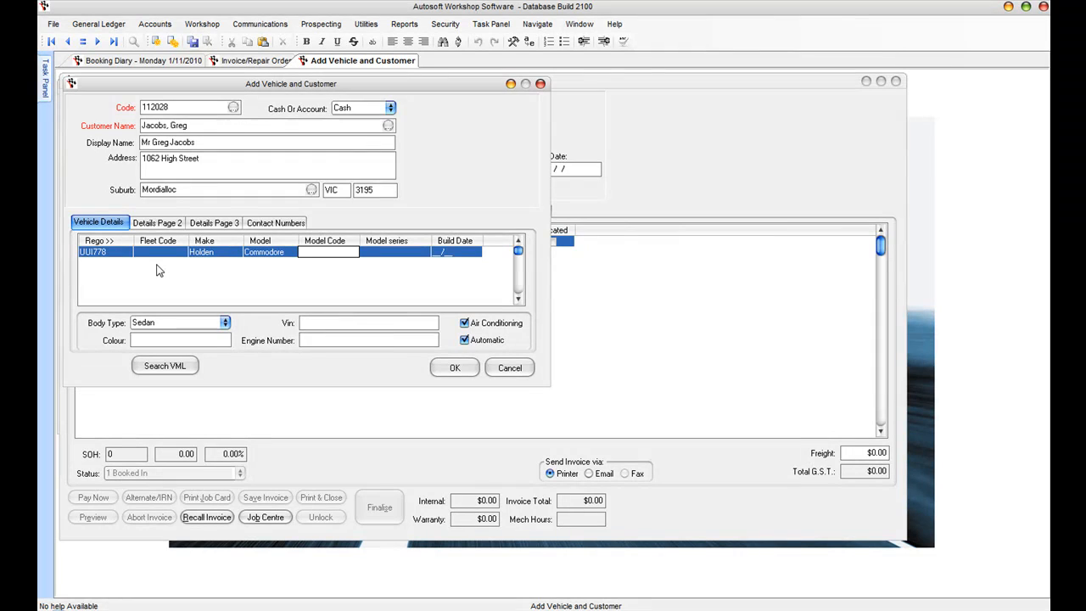
type("VY")
key("Tab")
type("Executive")
key("Tab")
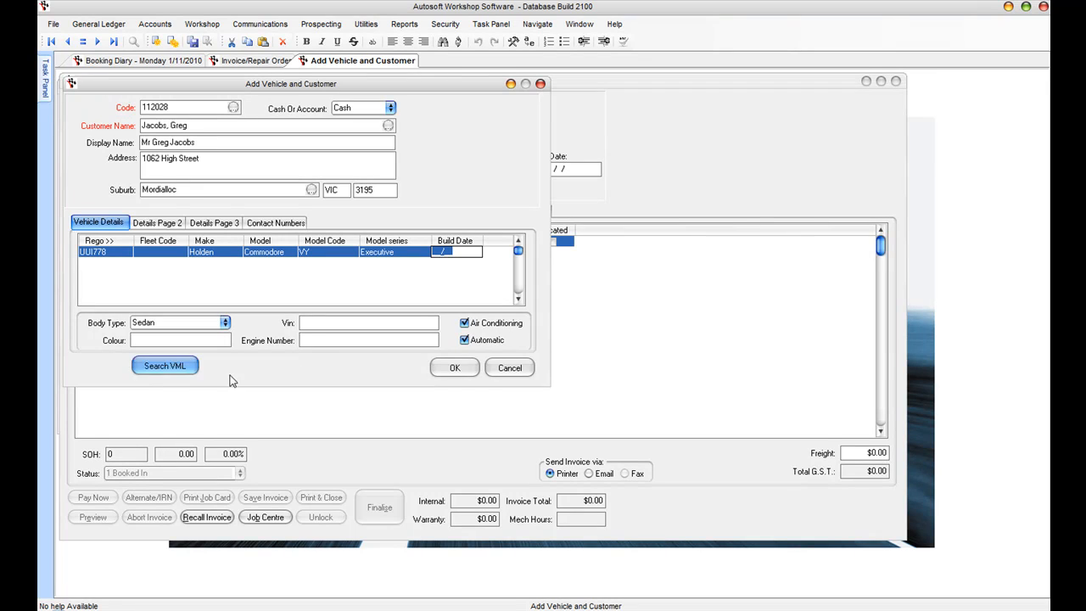
Step: Save the new customer and vehicle onto the order and review its vehicle details
left_click(453, 368)
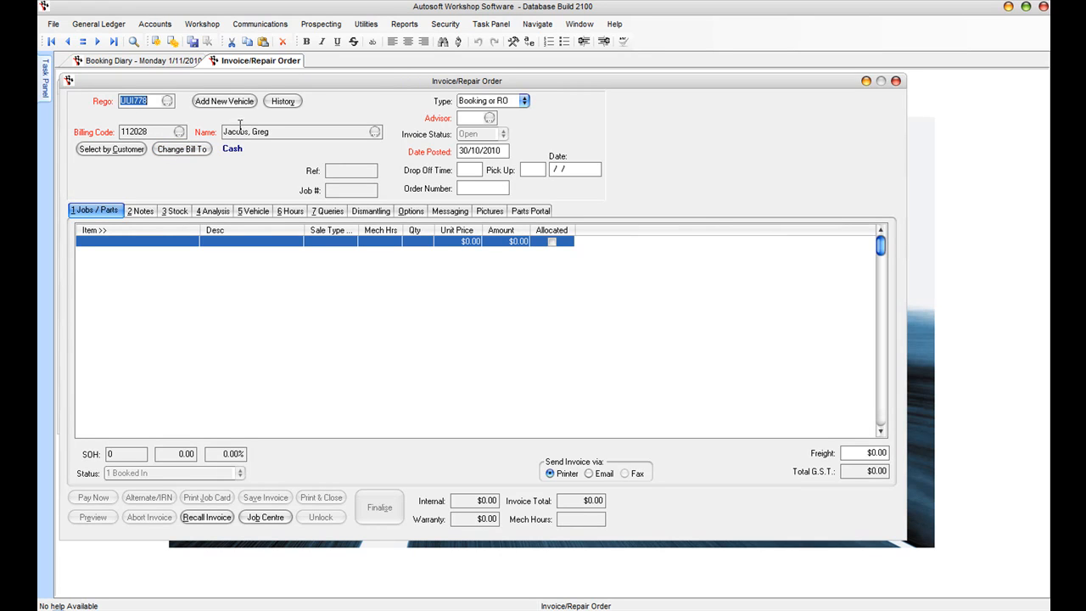
left_click(260, 211)
key("alt+1")
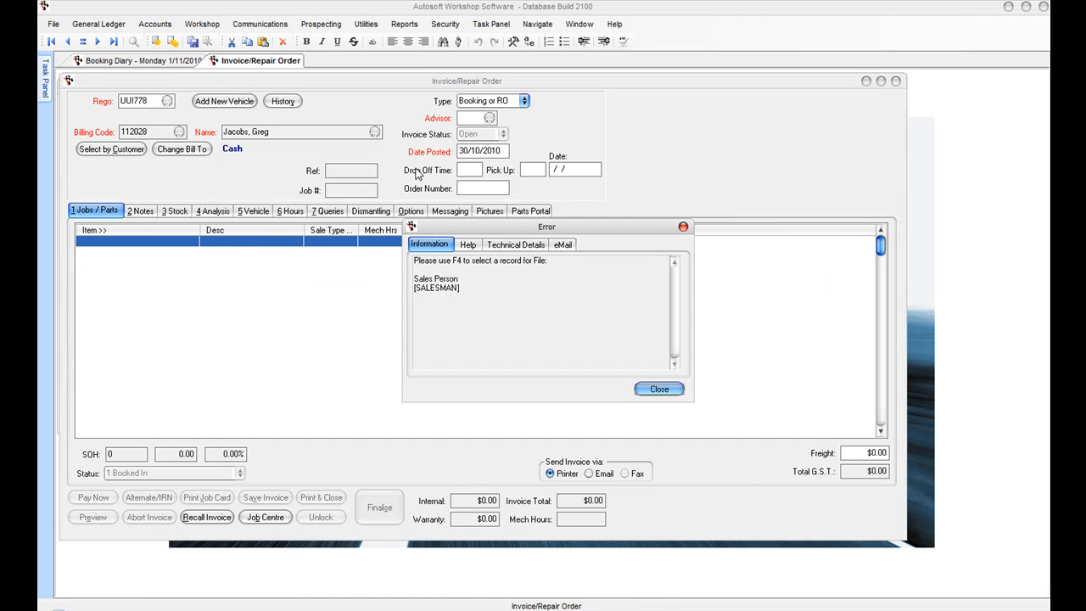
left_click(659, 389)
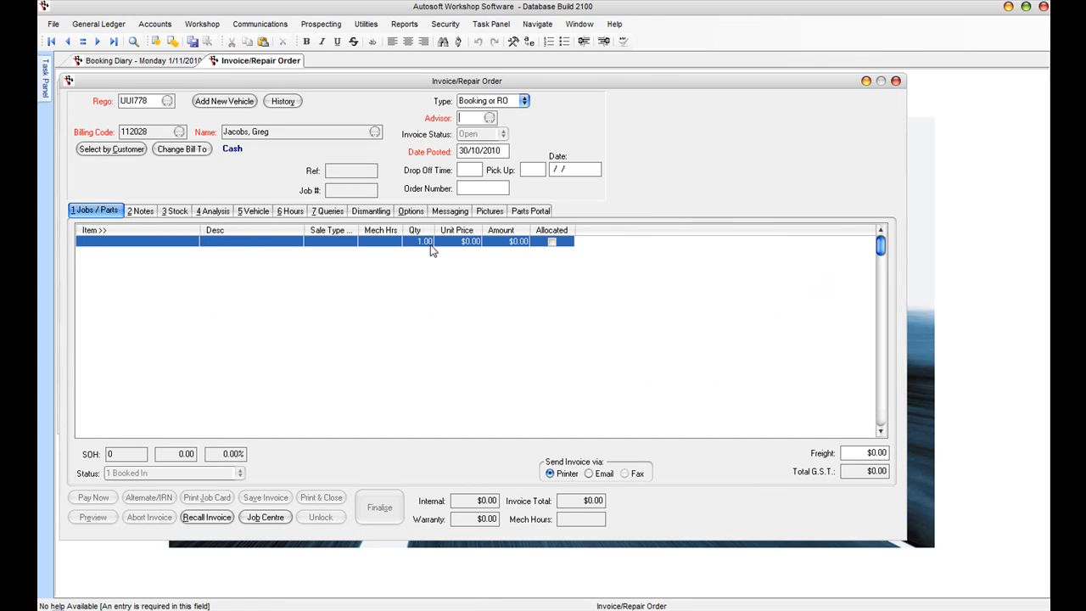
Step: Assign W1 Workshop Manager as advisor with drop-off on 01/11/2010 at 08.00
left_click(489, 118)
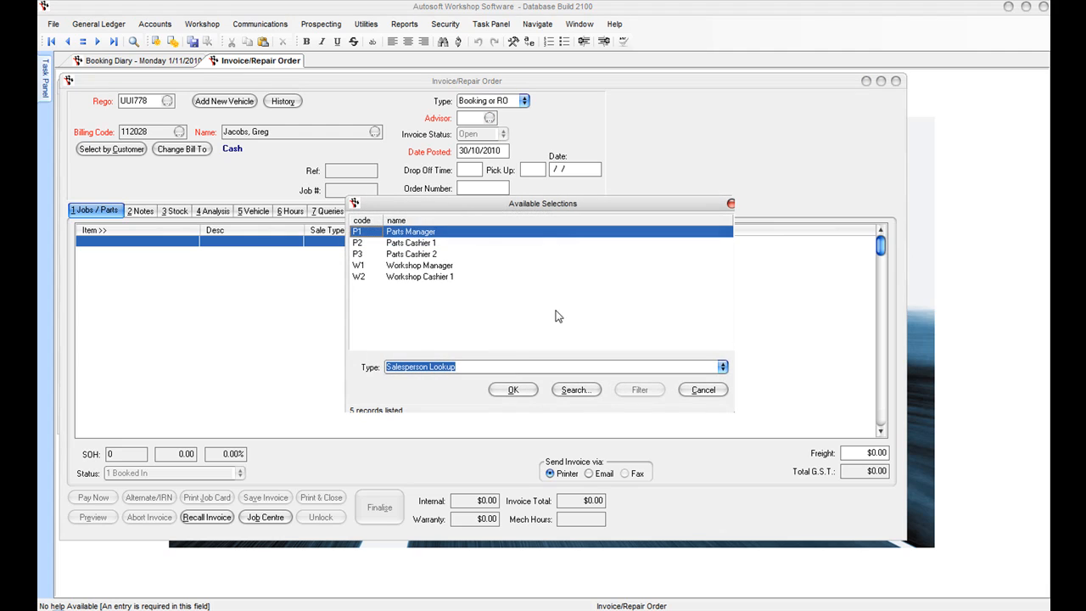
left_click(435, 265)
left_click(514, 389)
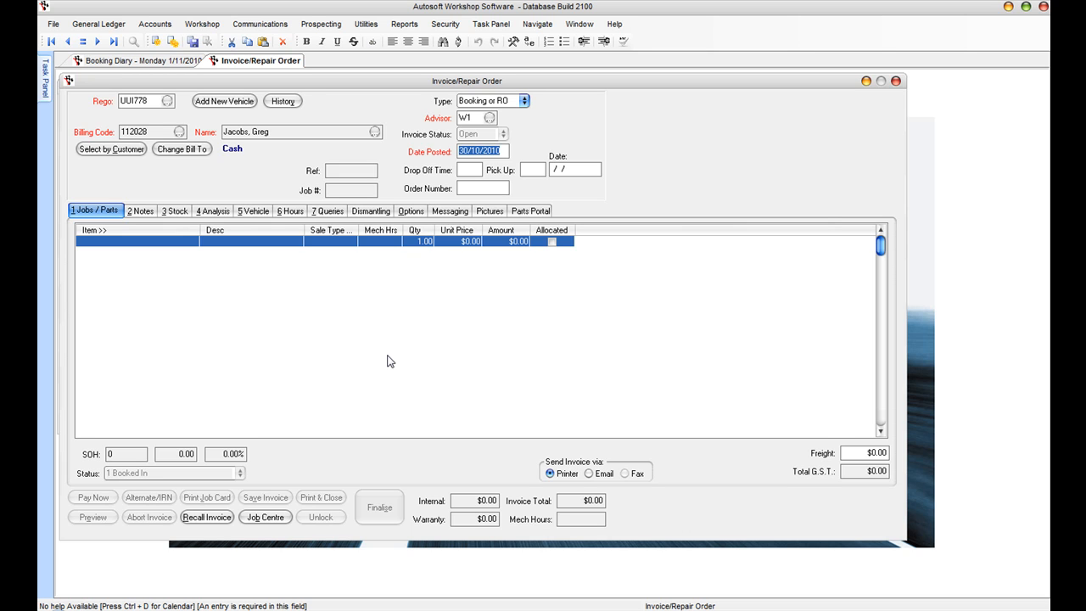
type("01")
type("112010")
key("Tab")
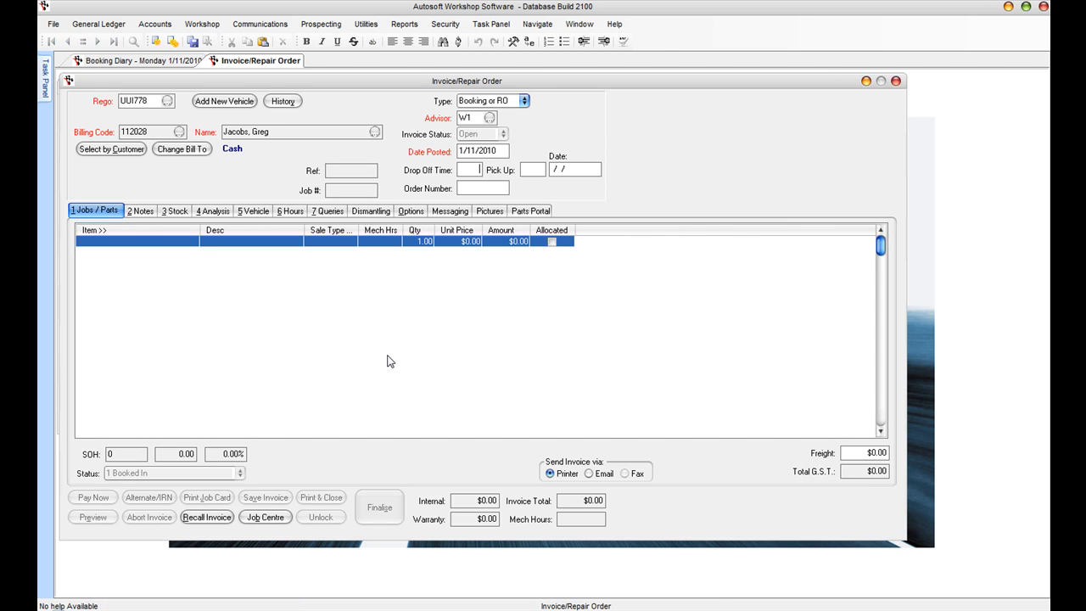
type("08.00")
Step: Add one Disc Brake A Service job ($88.00) and save the booking
left_click(151, 262)
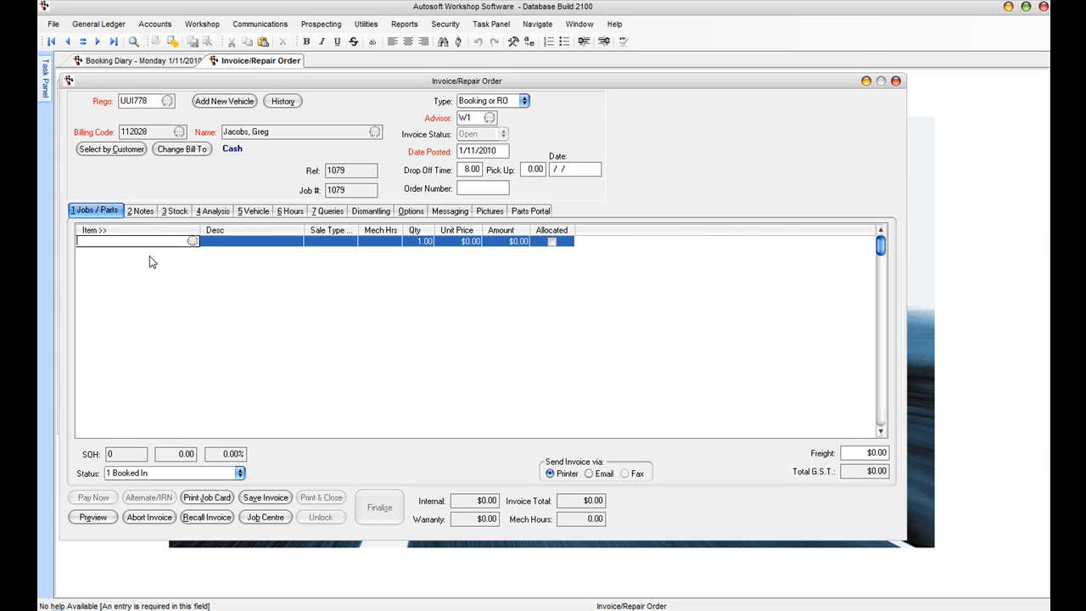
left_click(192, 246)
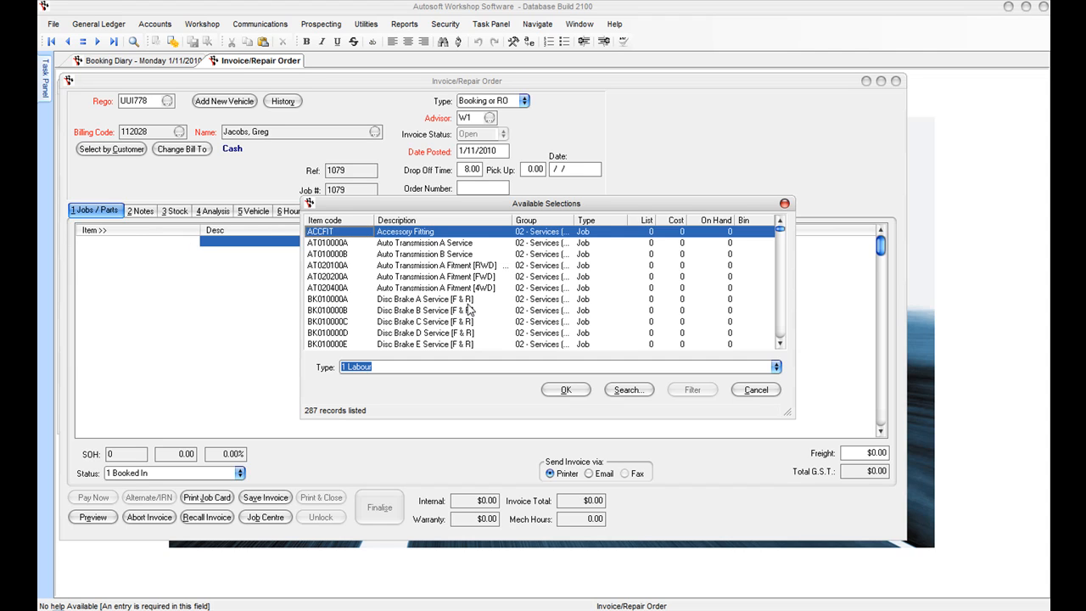
left_click(418, 302)
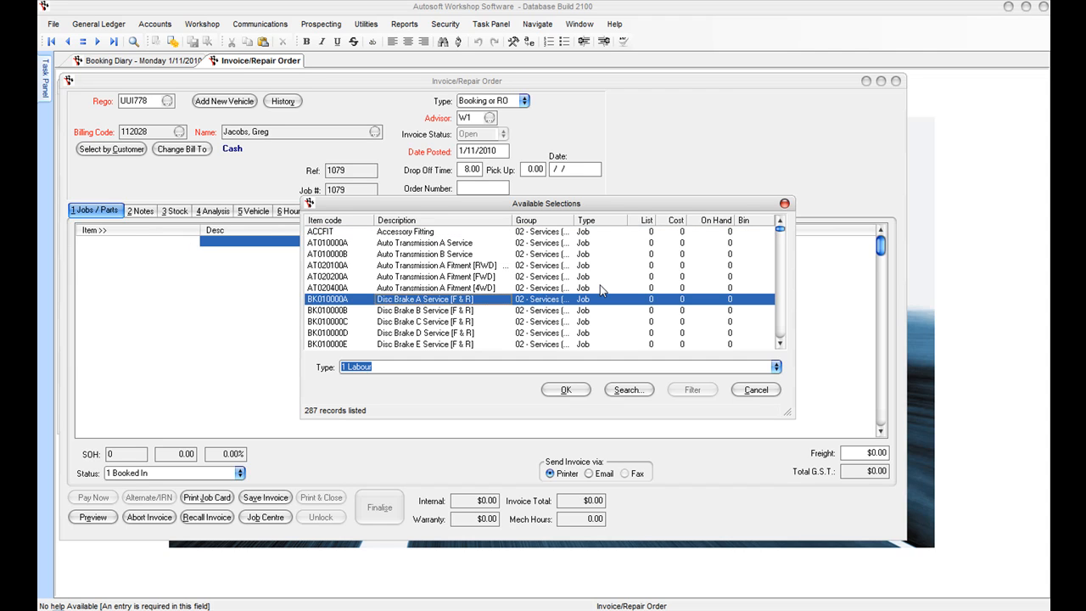
left_click(570, 392)
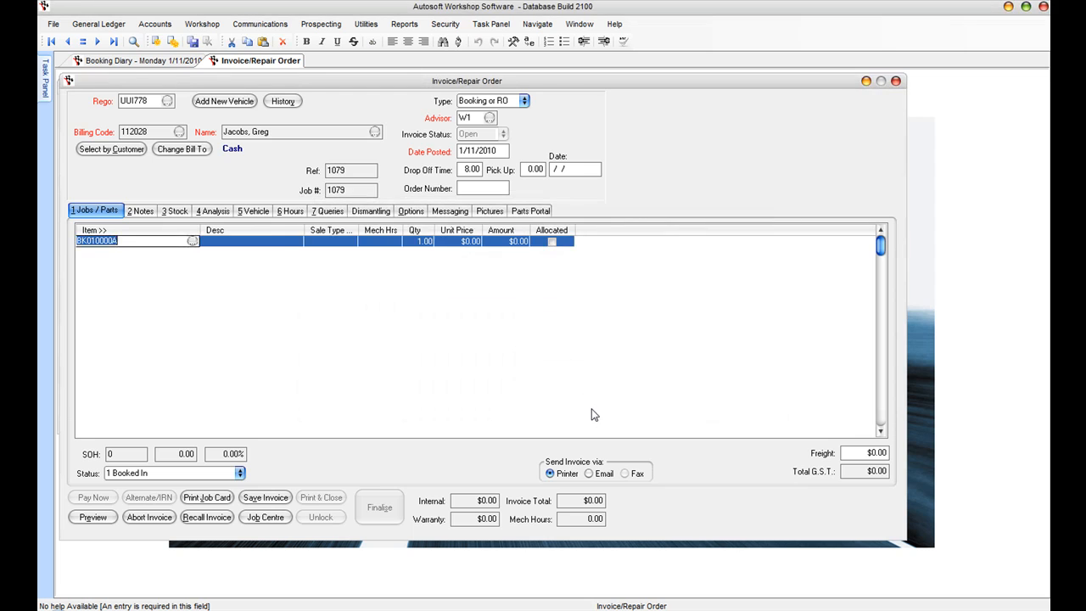
key("Return")
key("Return")
key("Return")
key("Return")
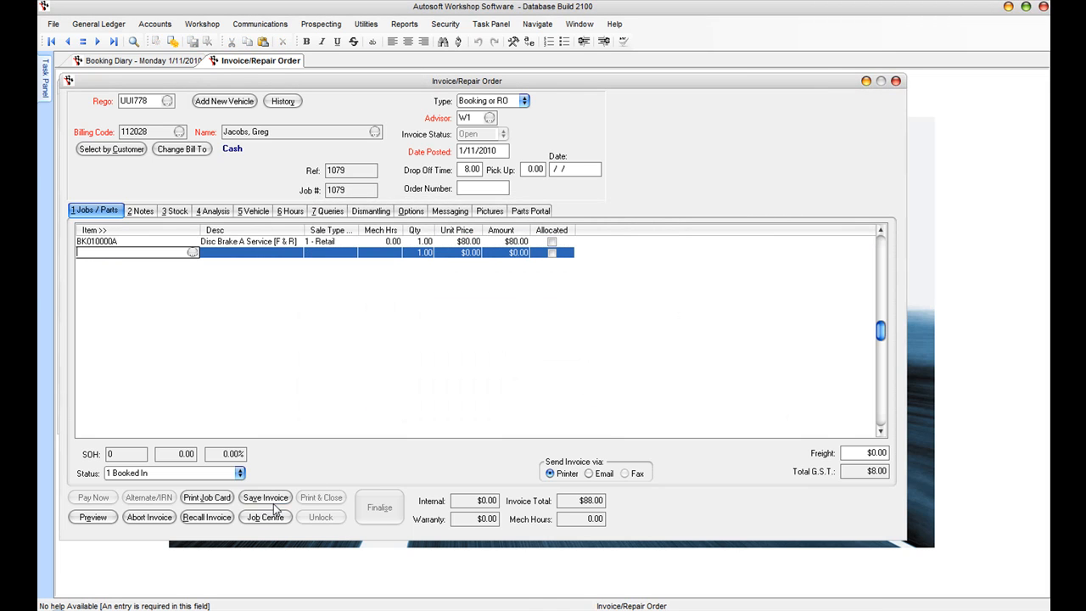
left_click(272, 503)
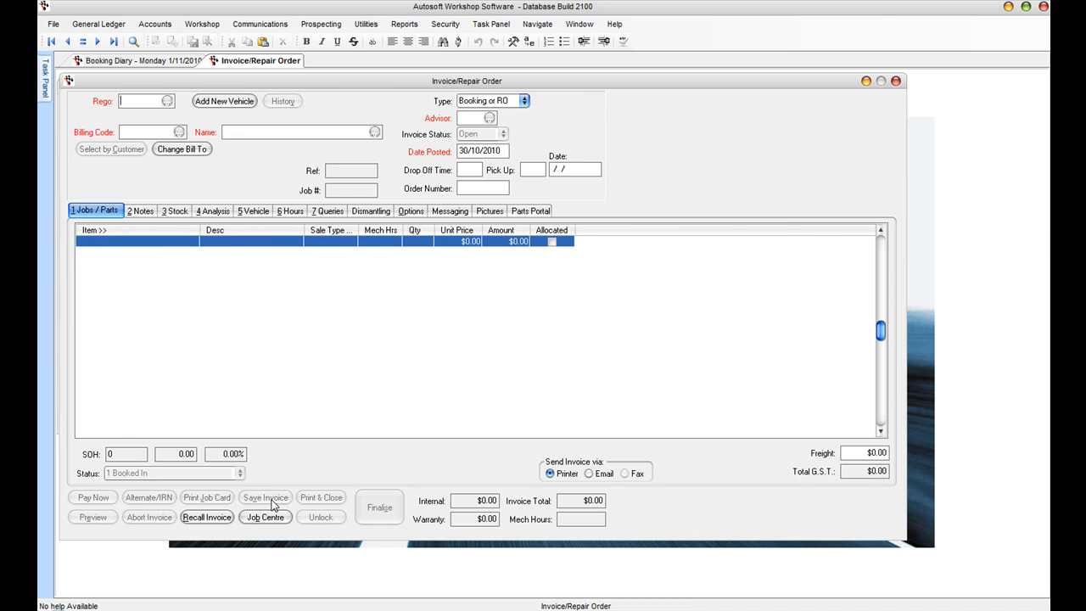
Step: Reopen the customer's Monday 1/11/2010 brake service job from the job list, dropping the blank line
left_click(121, 61)
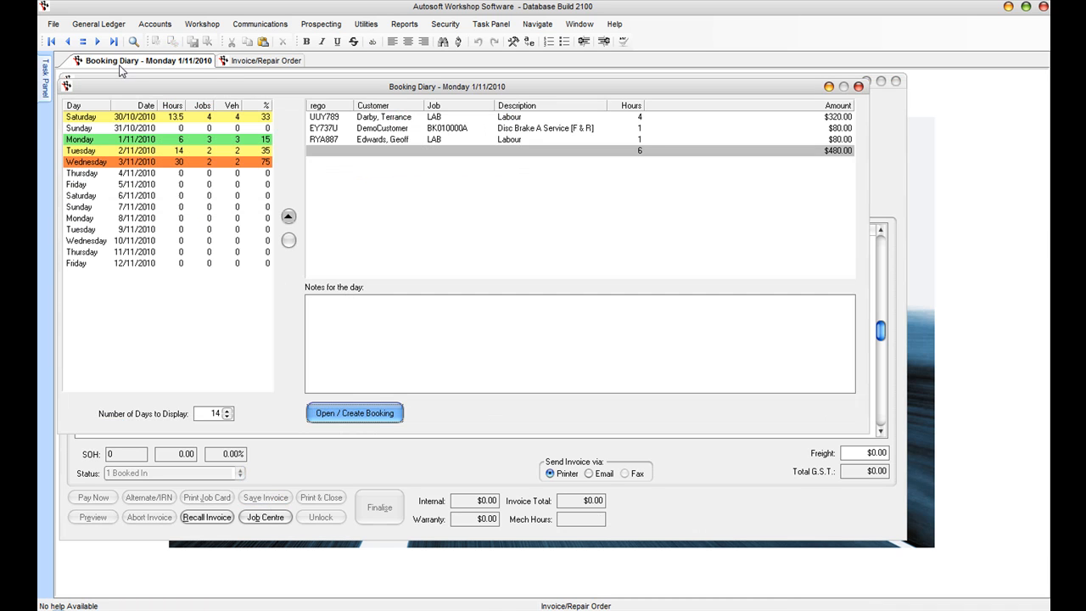
left_click(133, 140)
left_click(384, 150)
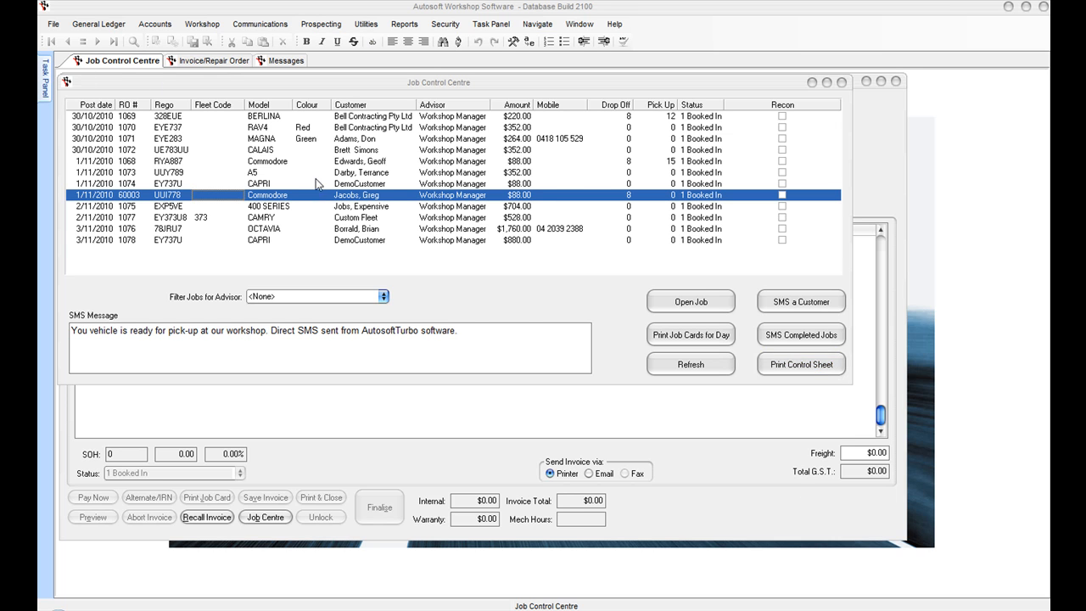
left_click(286, 198)
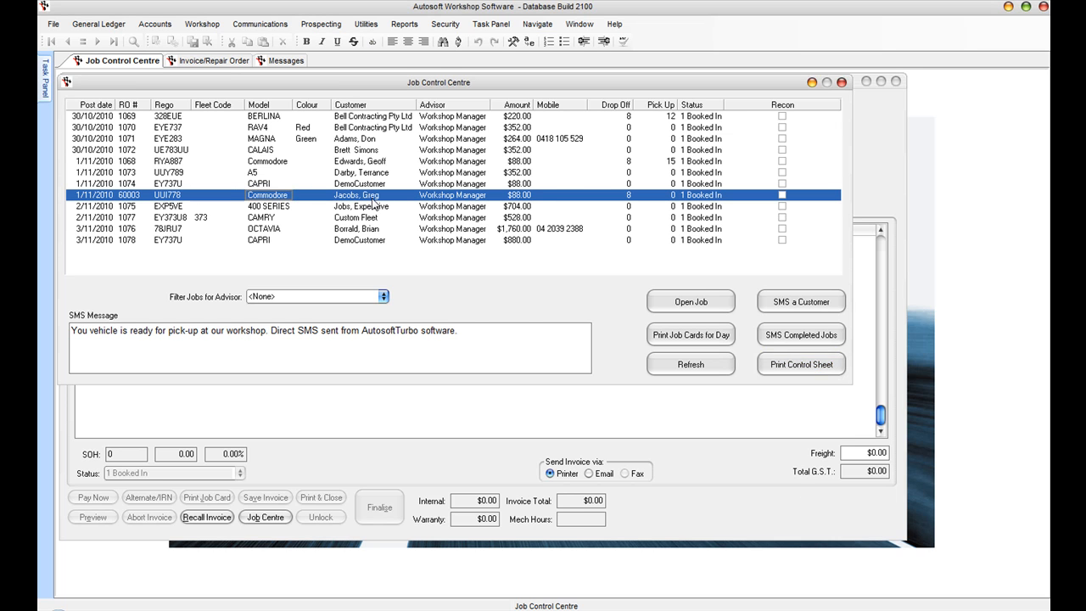
left_click(723, 303)
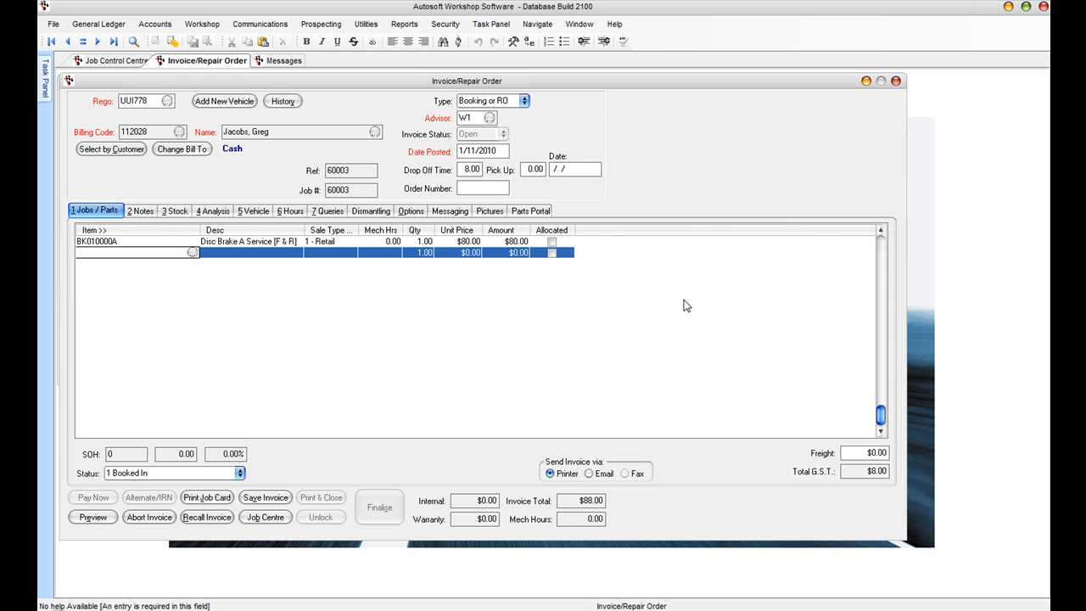
left_click(120, 243)
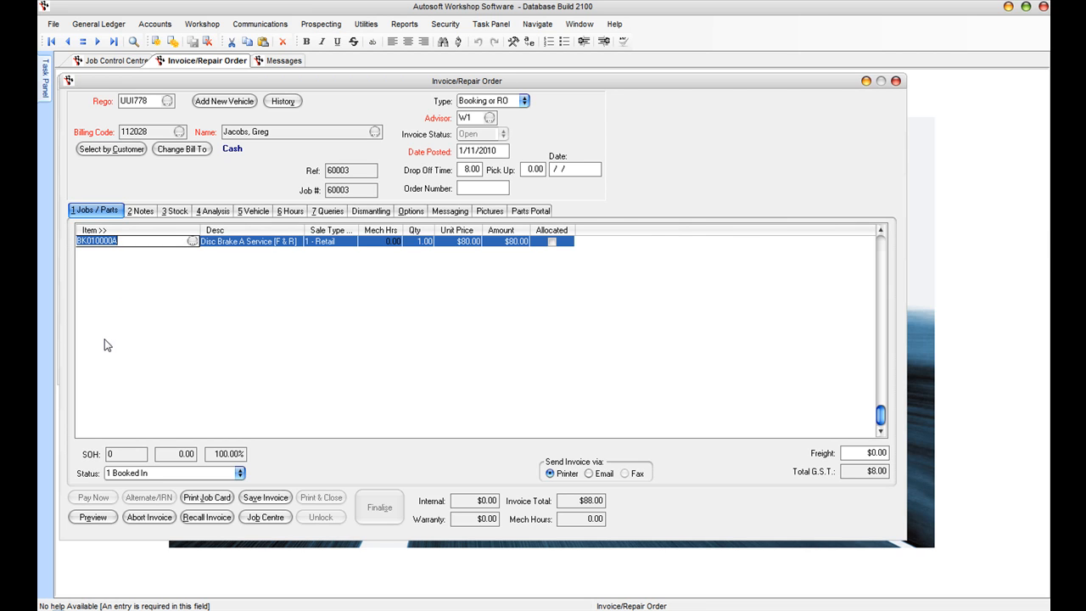
Step: Print the job card and review the Repair Order preview in Report Viewer
left_click(207, 496)
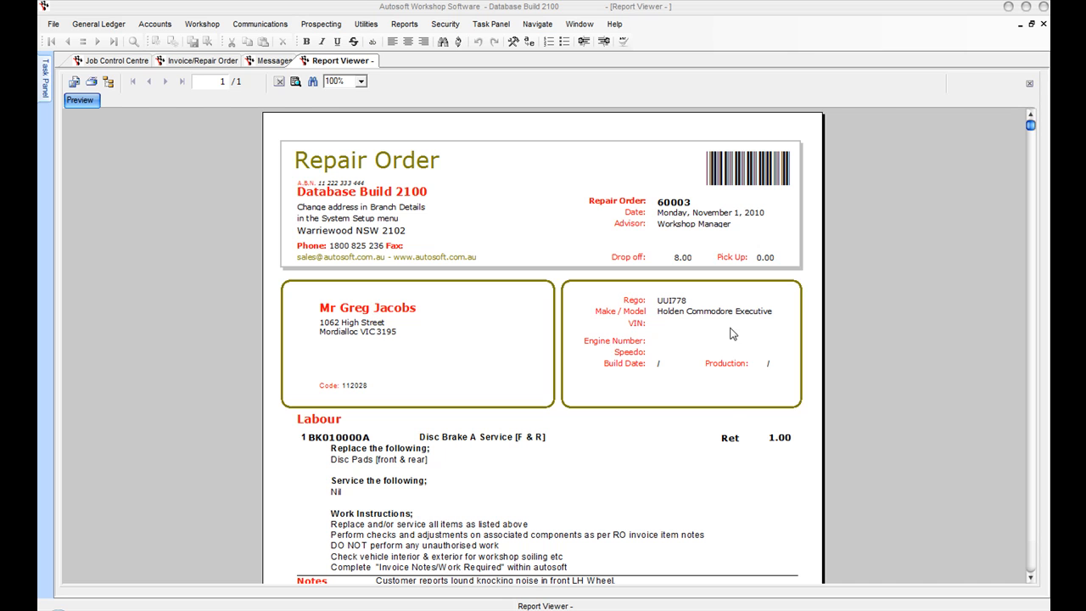
left_click(1030, 578)
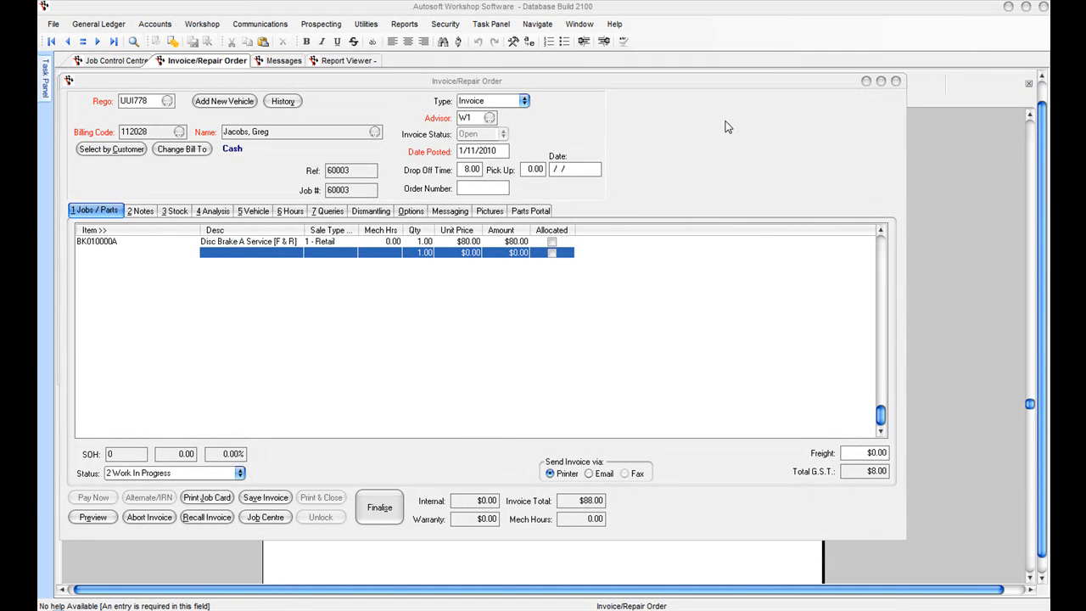
Step: Add a Labour line (LAB) with quantity 2
left_click(81, 254)
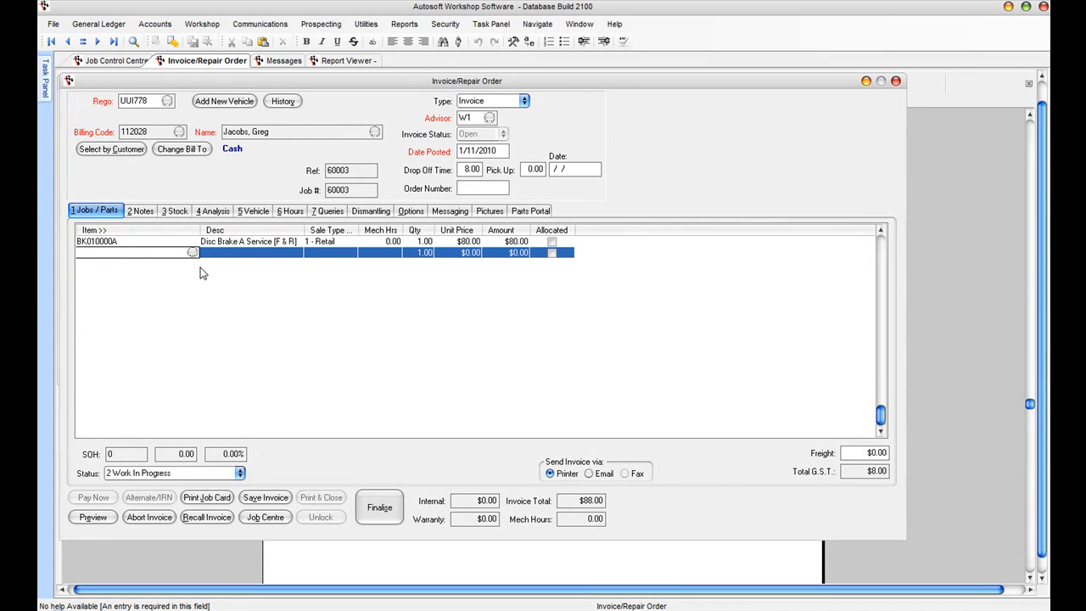
type("LAB")
key("Return")
key("Return")
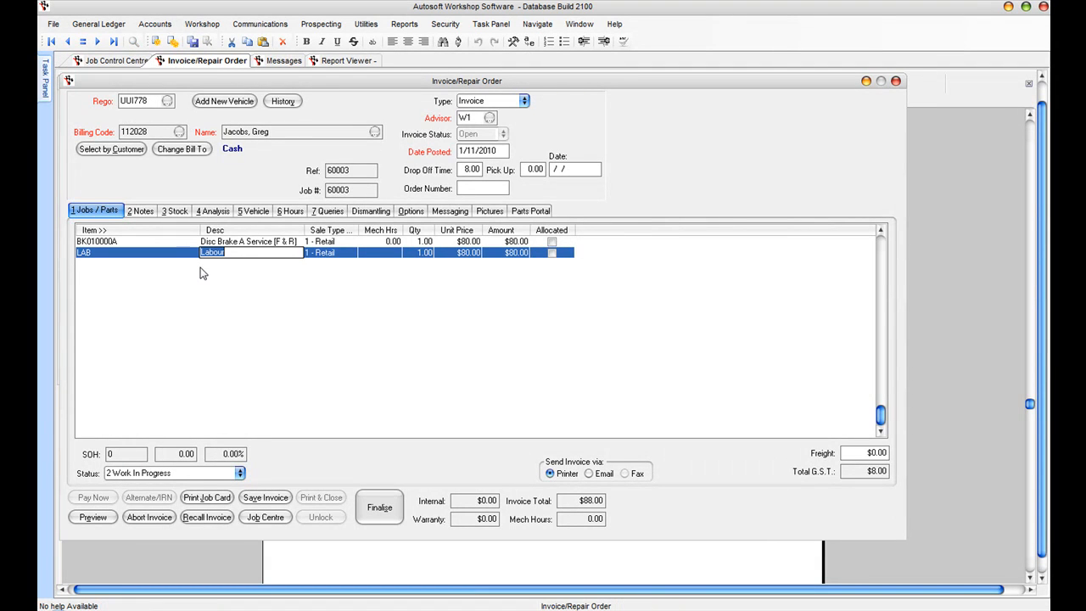
type("2")
key("Return")
key("Return")
key("Return")
key("Return")
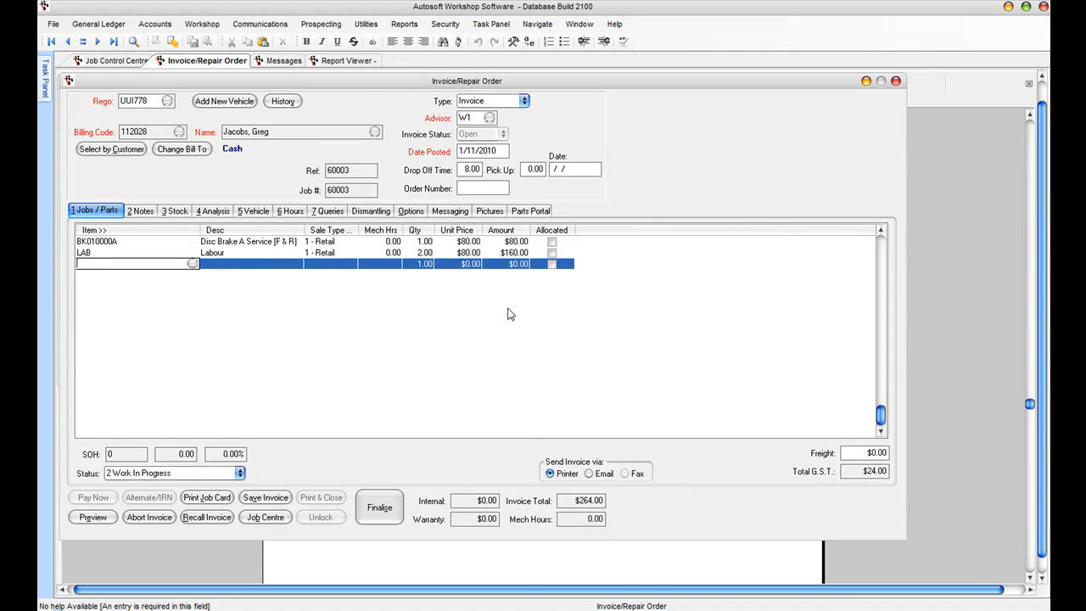
key("Return")
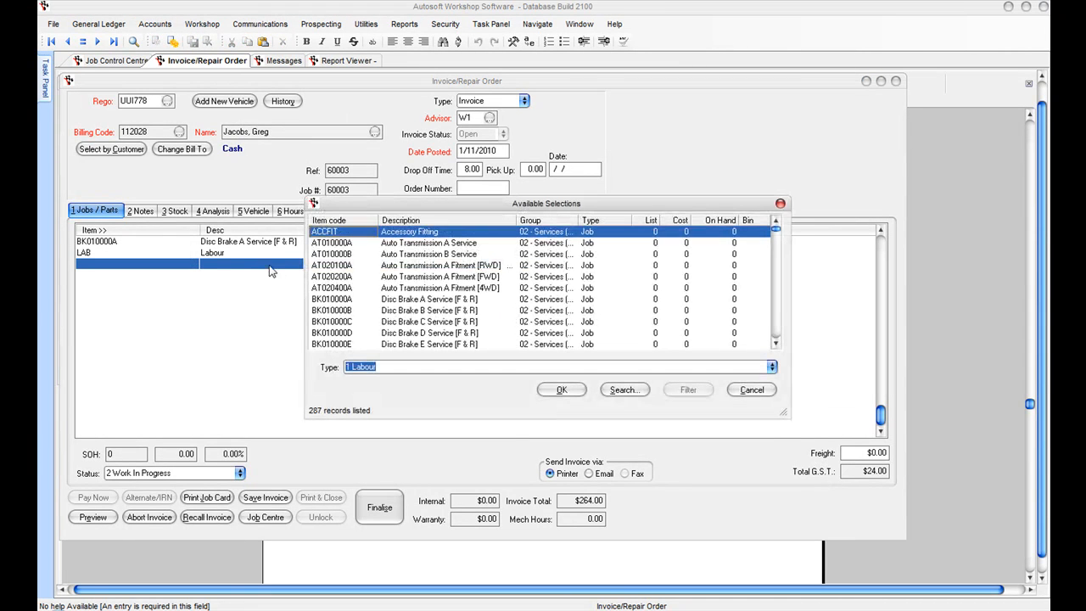
left_click(772, 368)
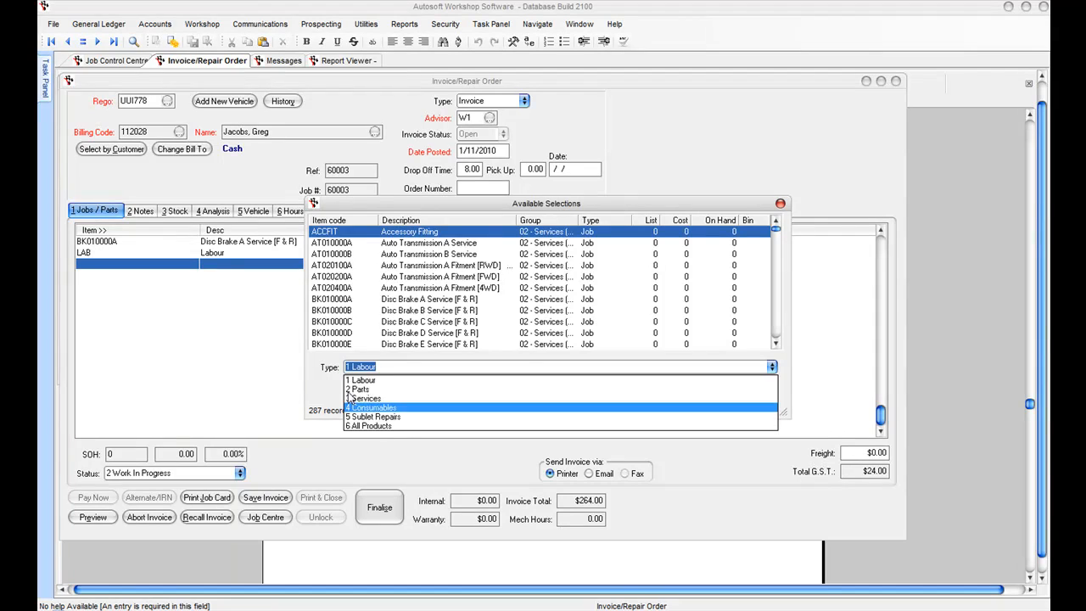
left_click(399, 389)
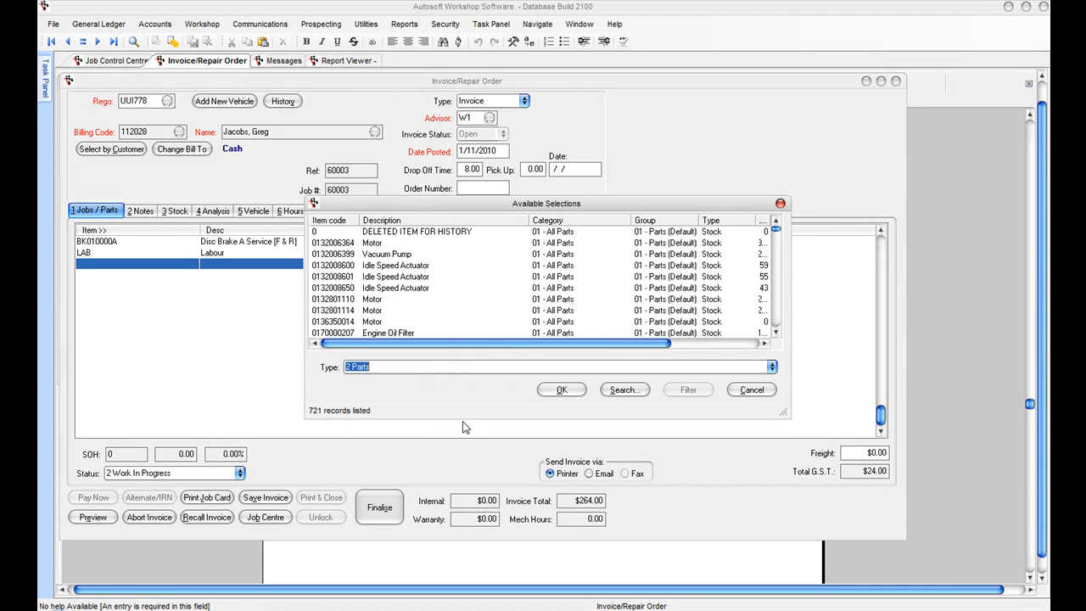
left_click(341, 300)
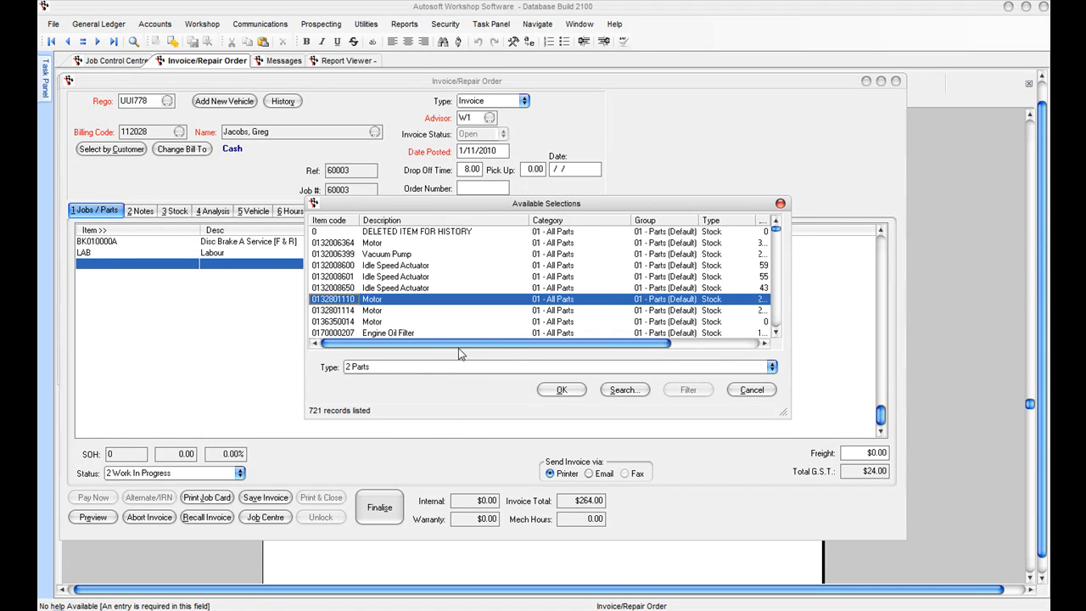
left_click_drag(783, 413, 928, 487)
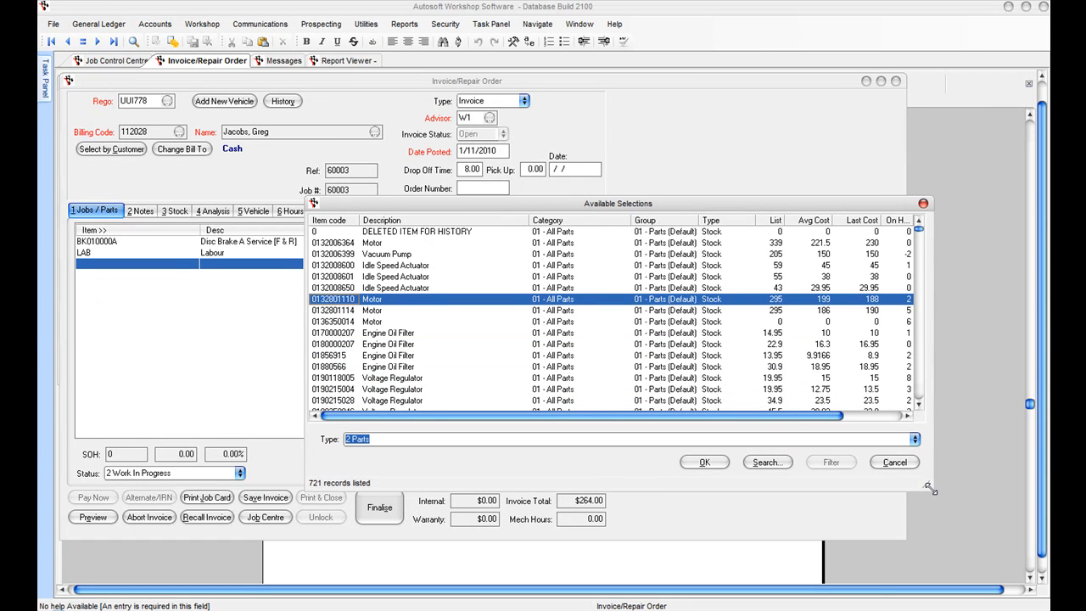
left_click(379, 335)
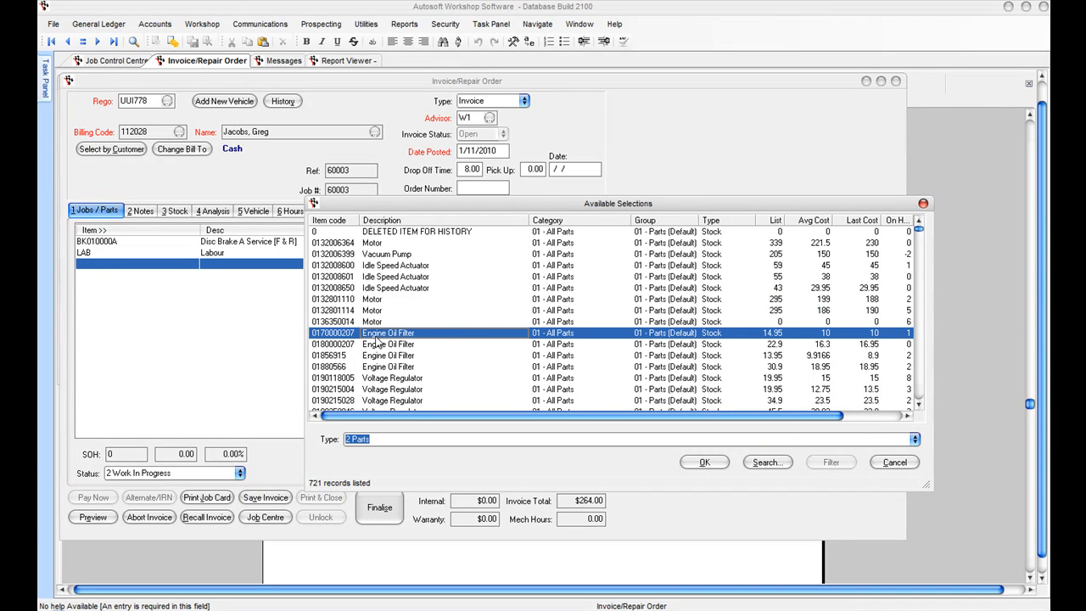
left_click(714, 466)
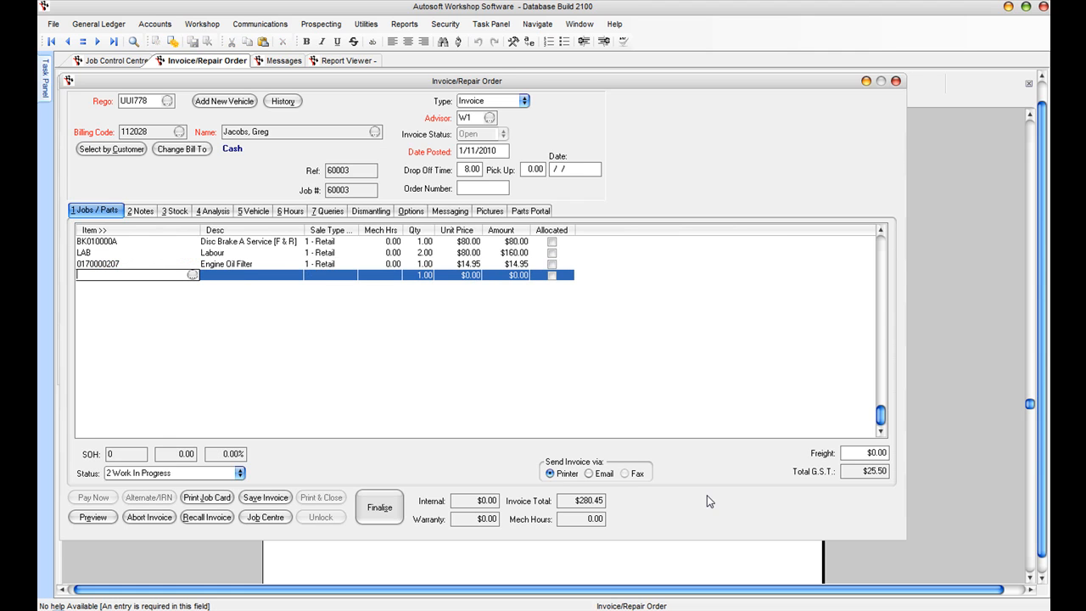
Step: Add Workshop Consumables (CONS) from the consumables list
left_click(193, 275)
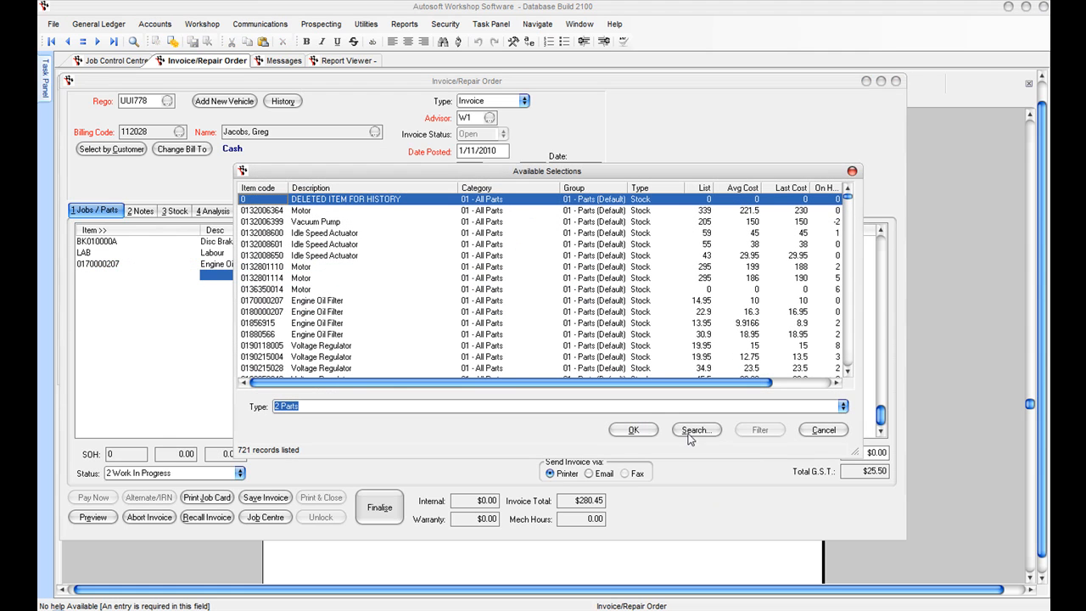
left_click(842, 407)
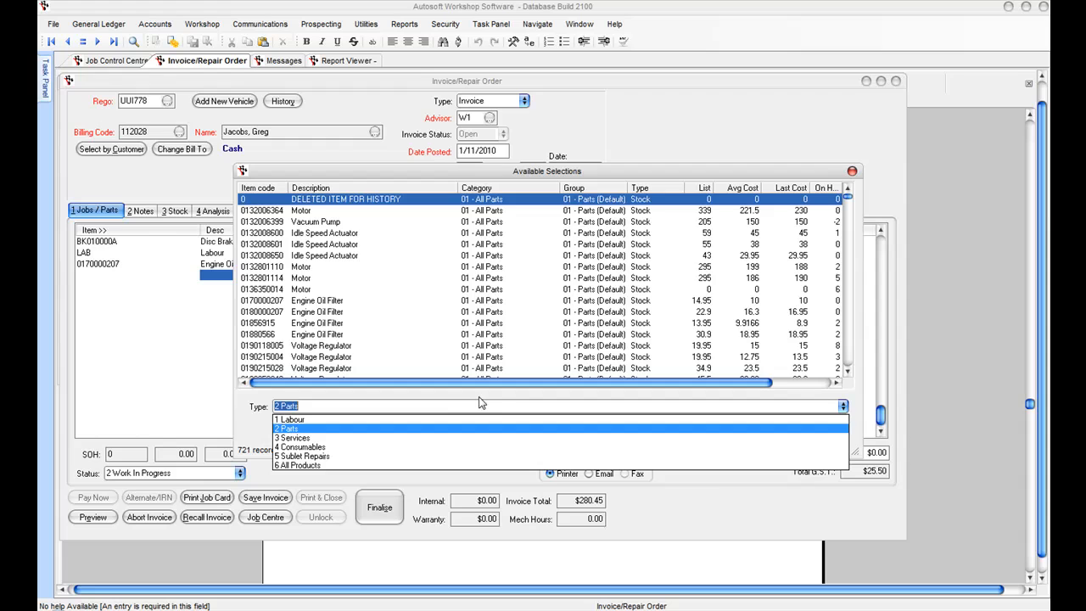
left_click(293, 447)
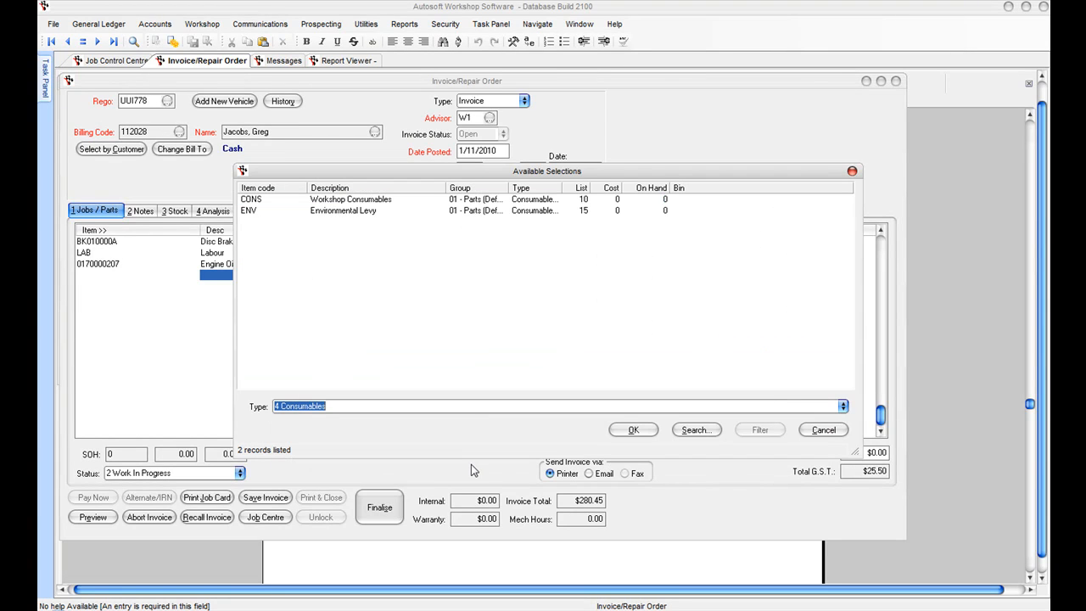
left_click(248, 201)
left_click(636, 431)
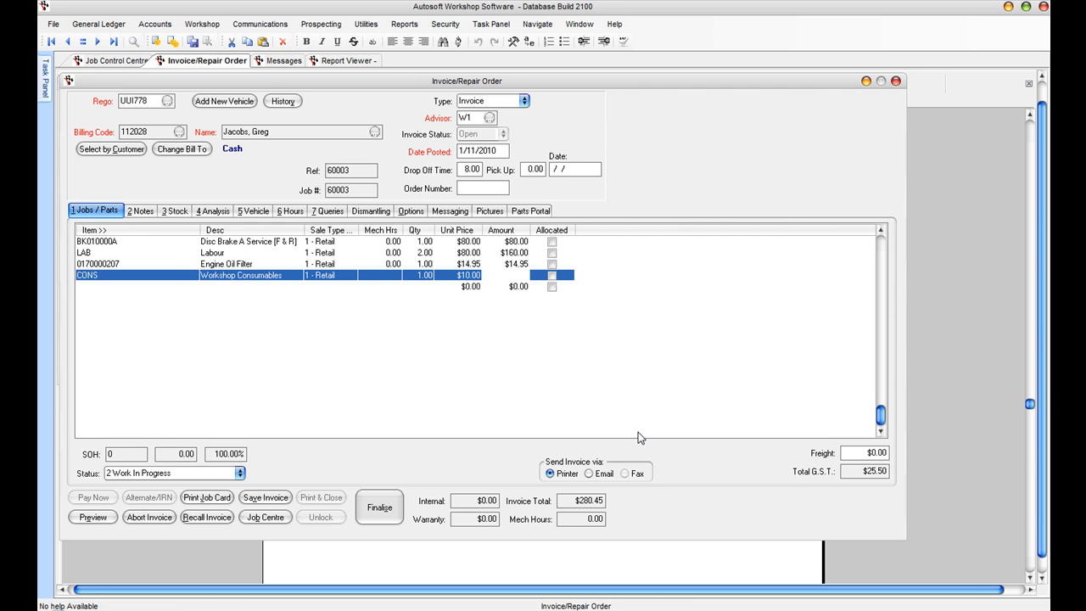
Step: Add the Environmental Levy line (ENV), bringing the invoice to $307.95
key("Down")
type("ENV")
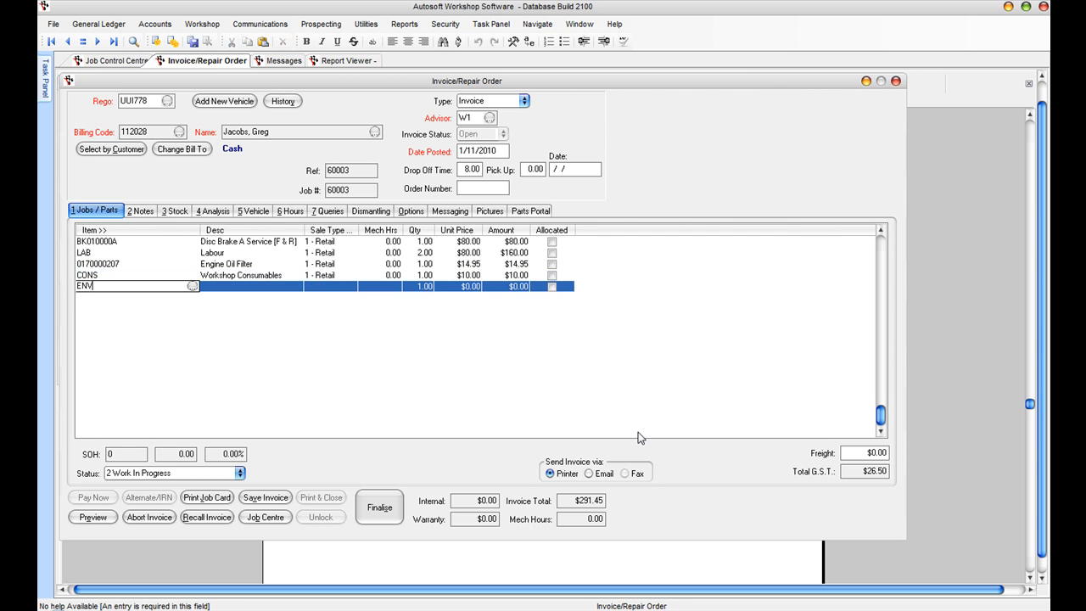
key("Return")
key("Return")
key("Return")
key("Return")
key("Return")
key("Return")
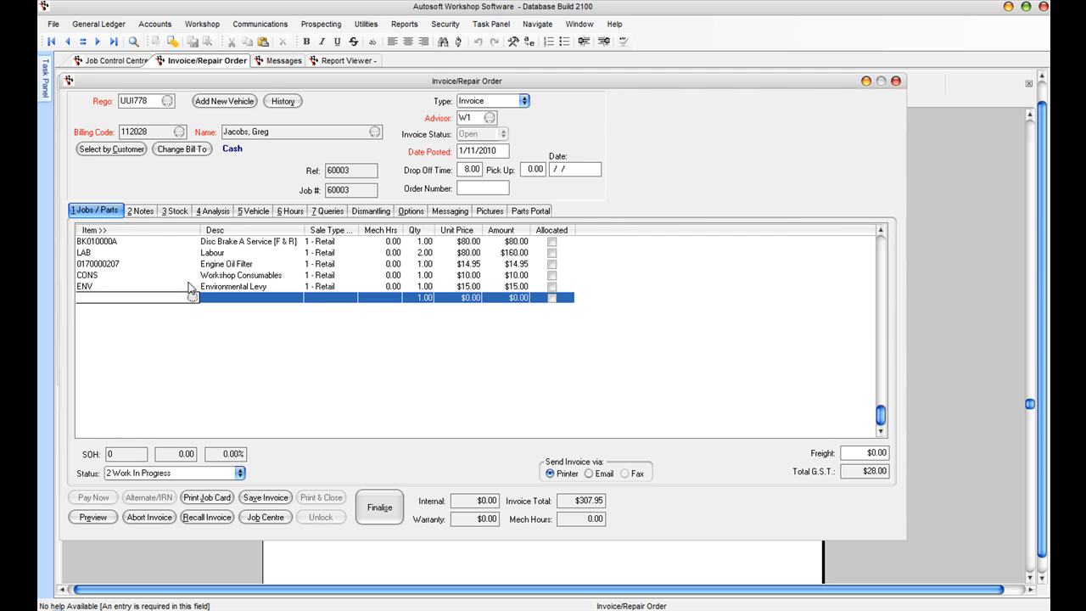
left_click(89, 253)
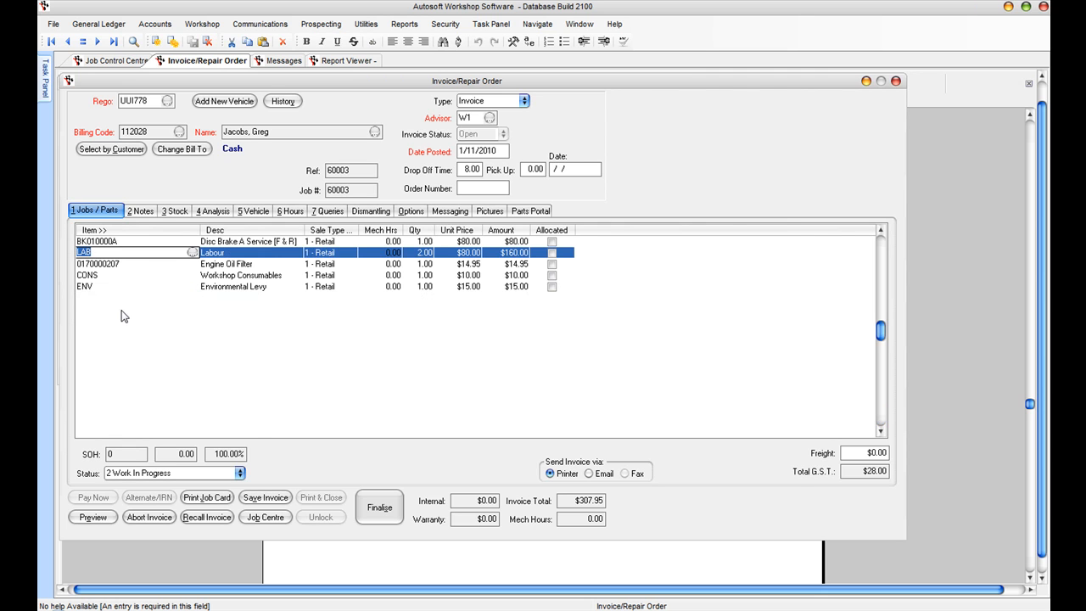
Step: On the Hours tab, log M1 on 01/11/2010 from 09.00 to 10.45 for 1.75 hours
left_click(291, 210)
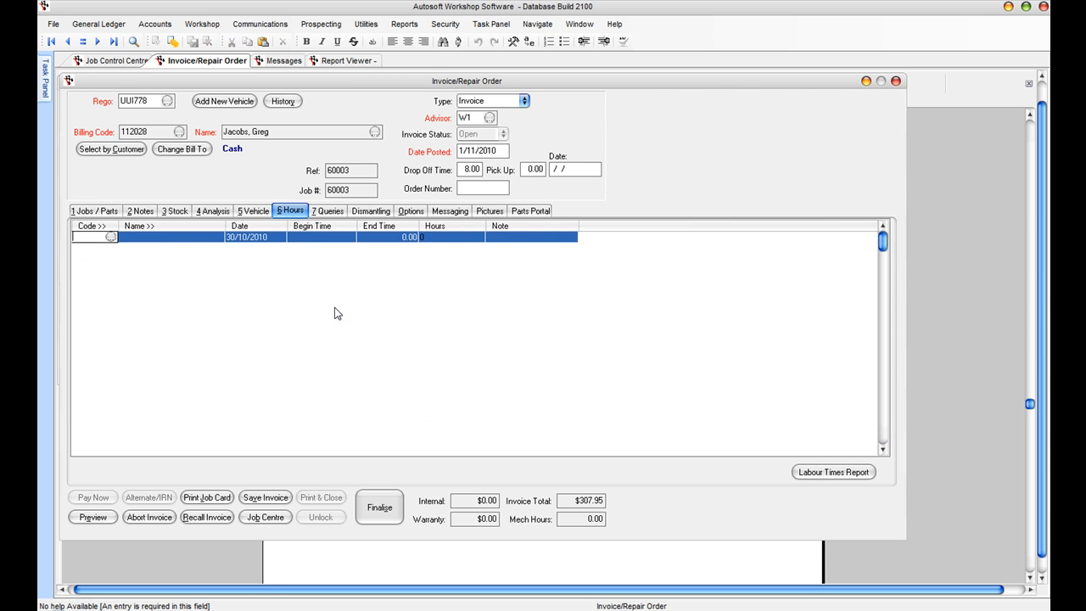
key("Tab")
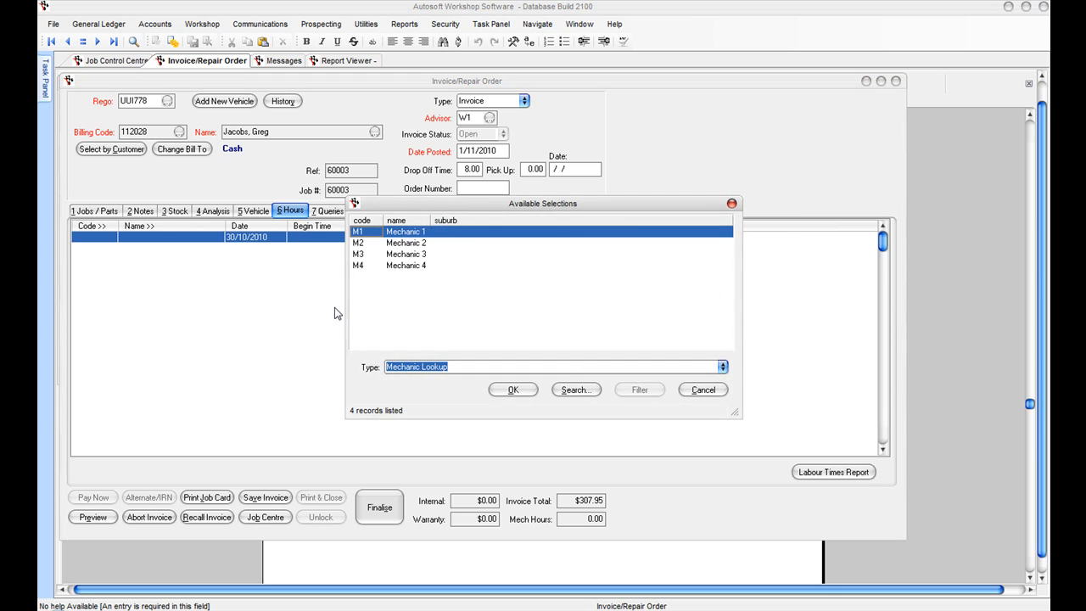
key("Return")
key("Tab")
key("Tab")
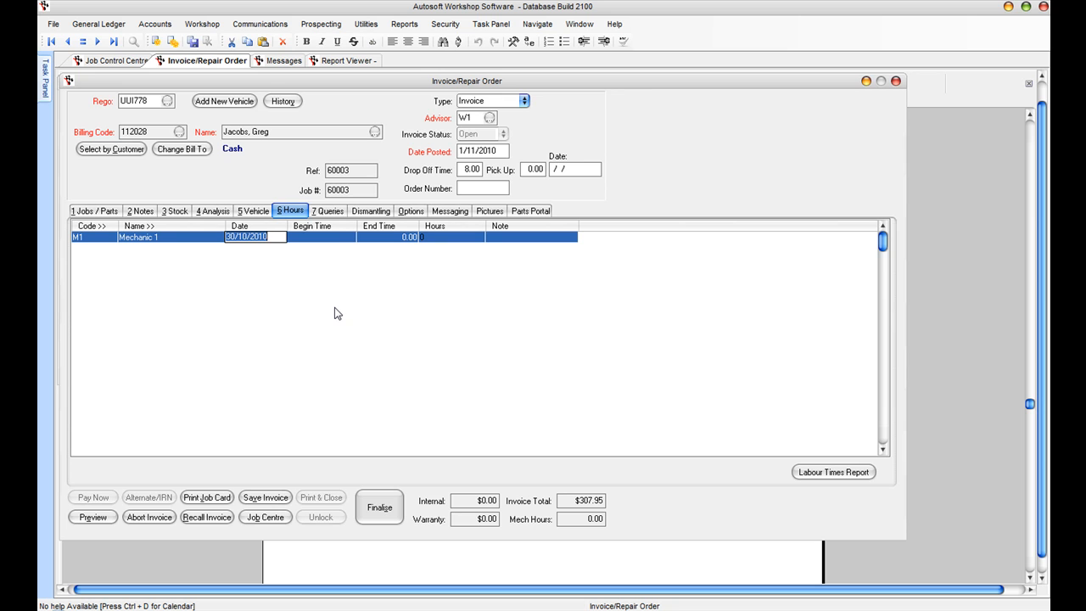
type("01112010")
key("Tab")
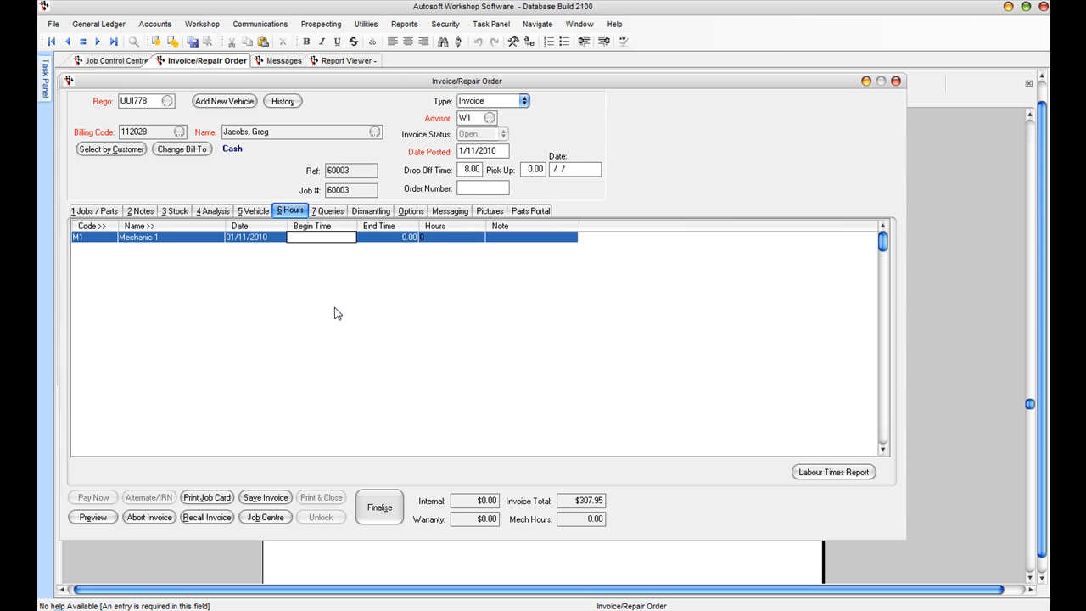
type("09.00")
key("Tab")
type("10.45")
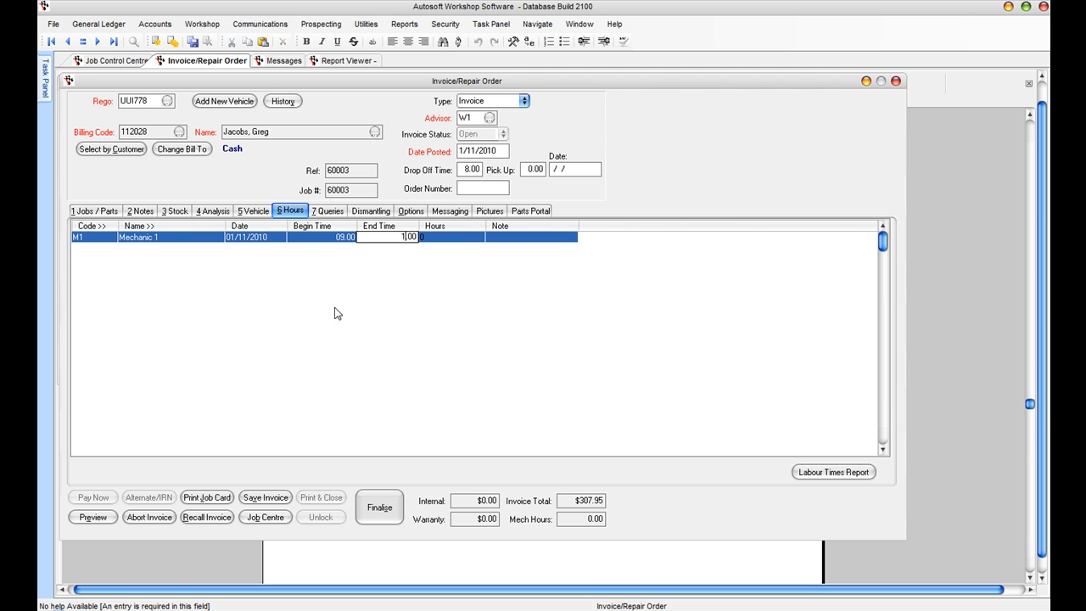
key("Tab")
key("Tab")
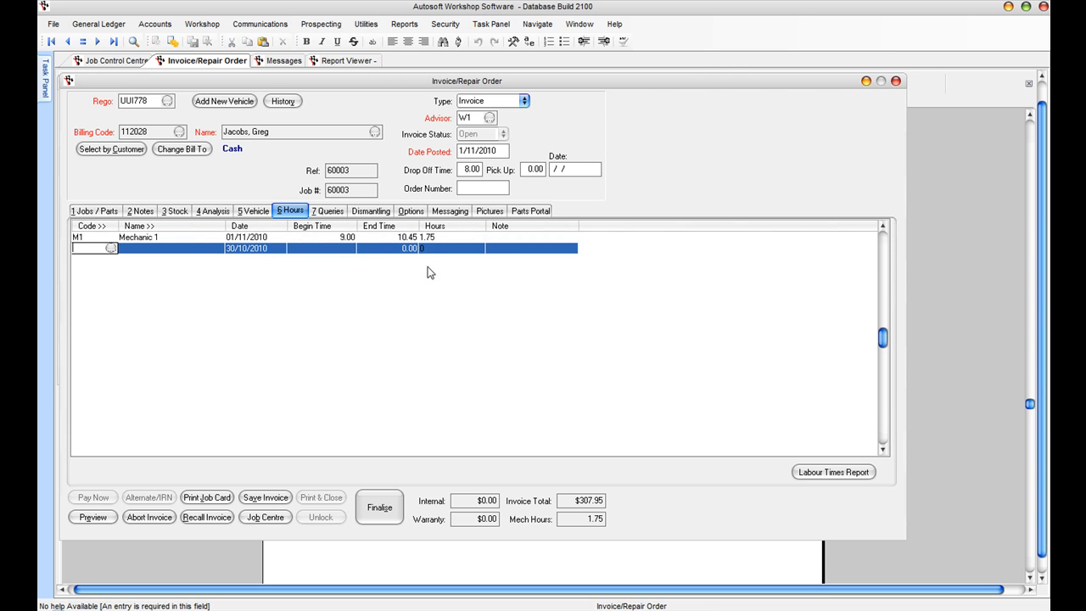
left_click(415, 238)
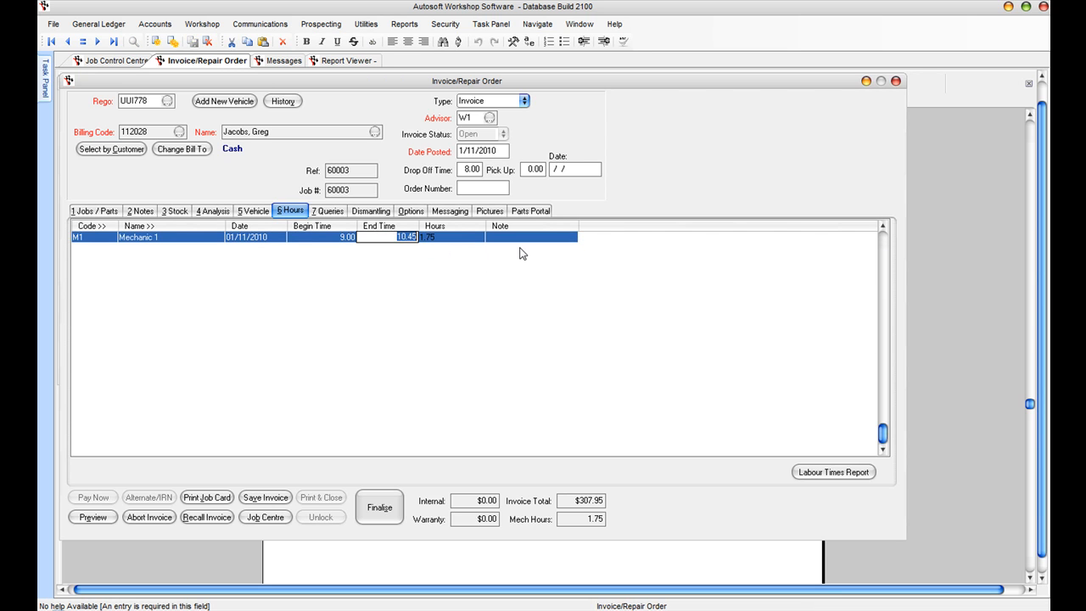
left_click(94, 210)
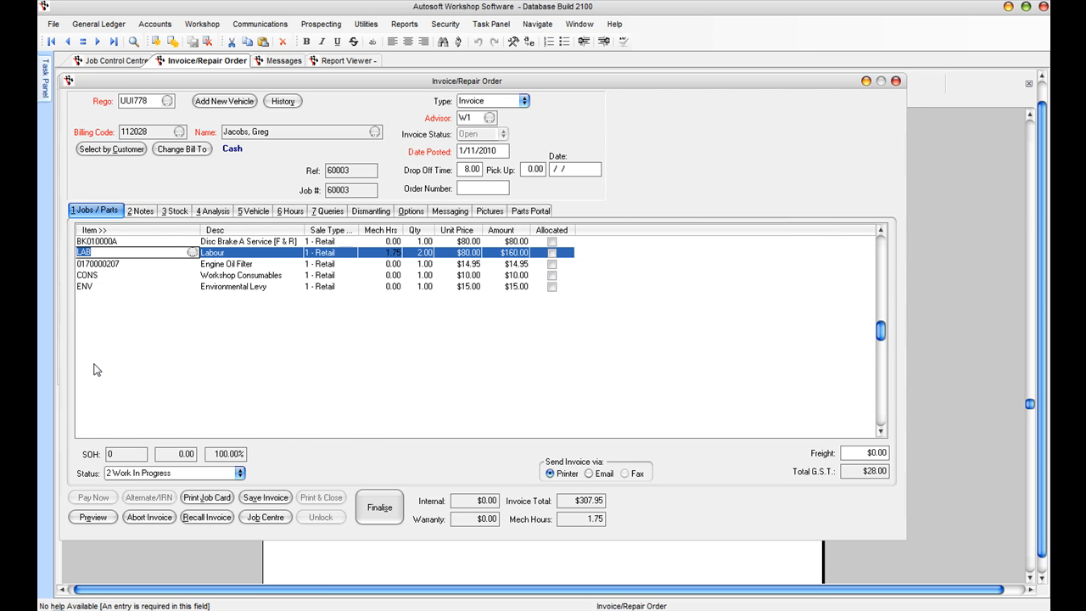
Step: Set the job status to 4 Completed and save the invoice
left_click(239, 473)
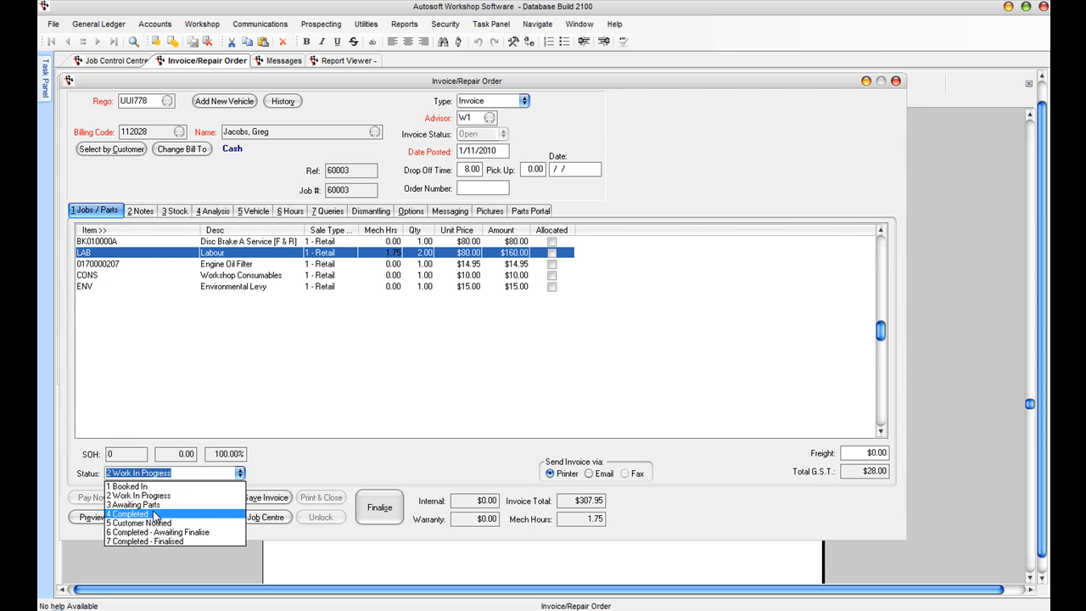
left_click(153, 514)
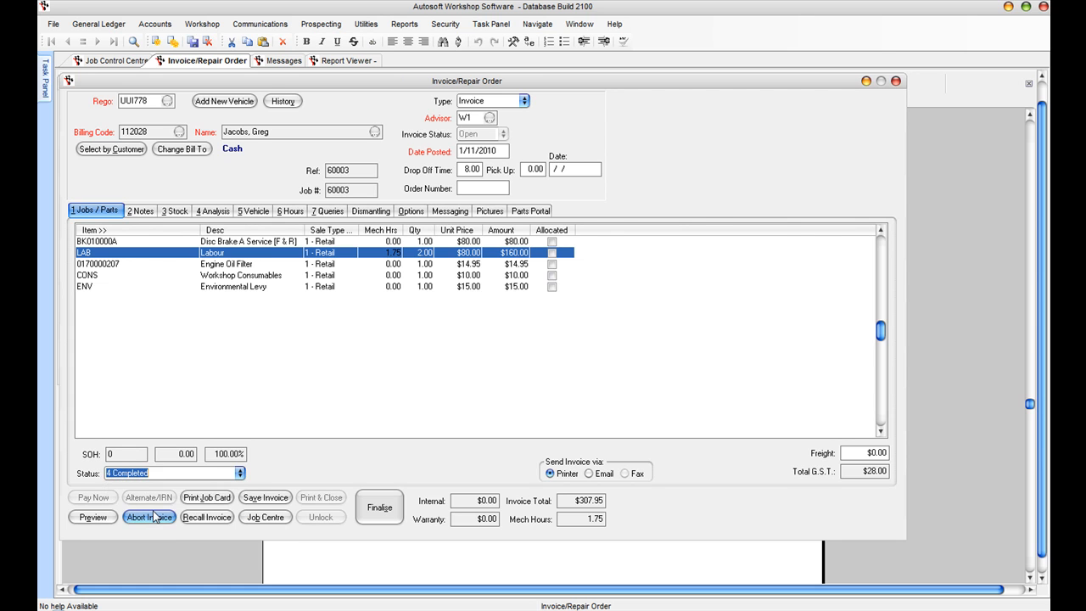
left_click(264, 499)
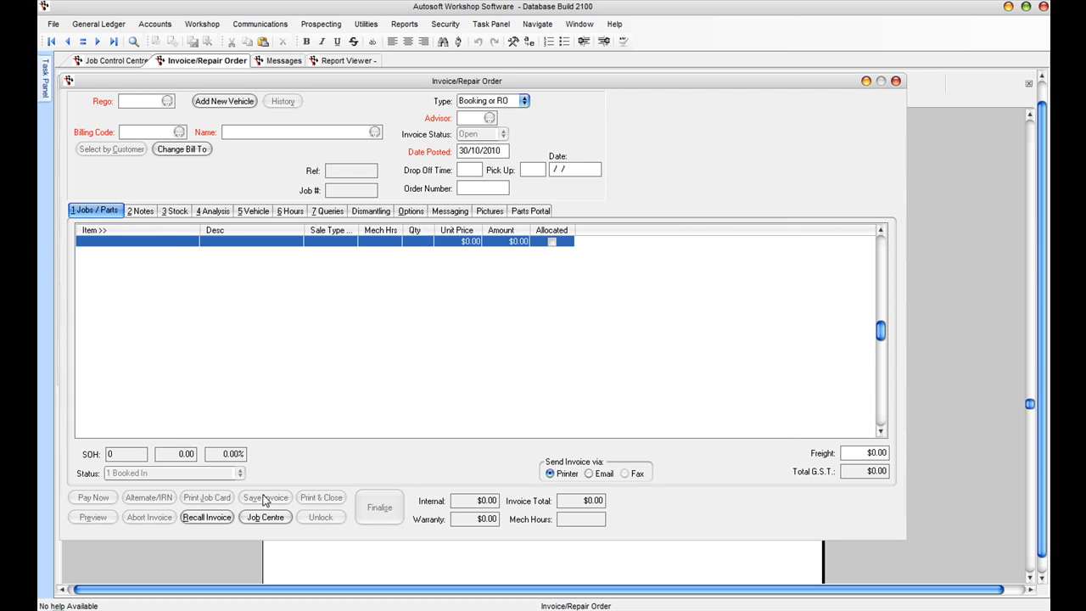
Step: Refresh the Job Control Centre and reopen completed job RO 60003 at $307.95
left_click(123, 61)
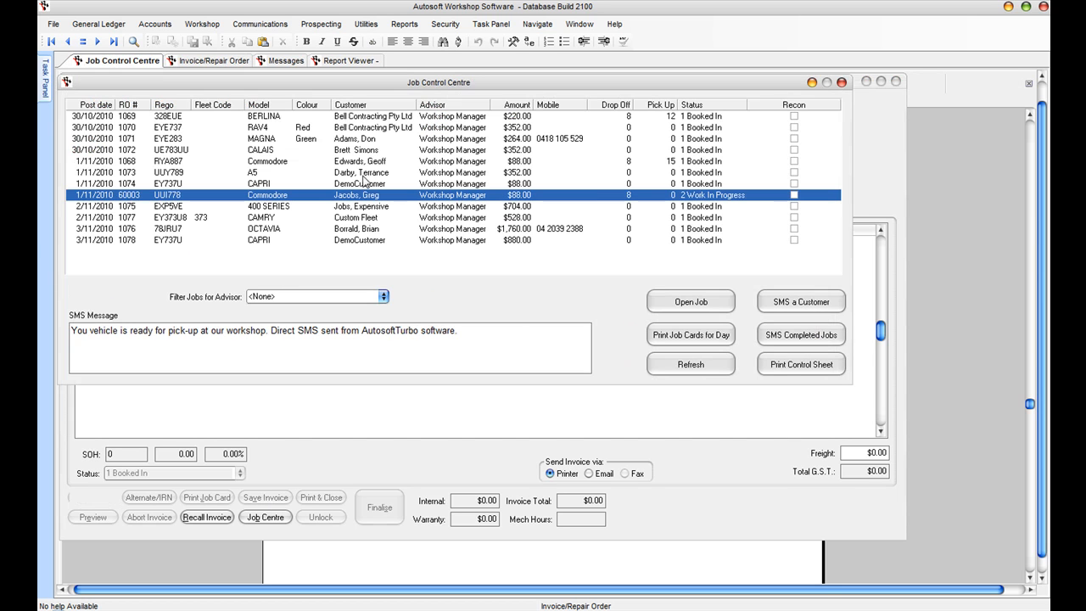
left_click(670, 363)
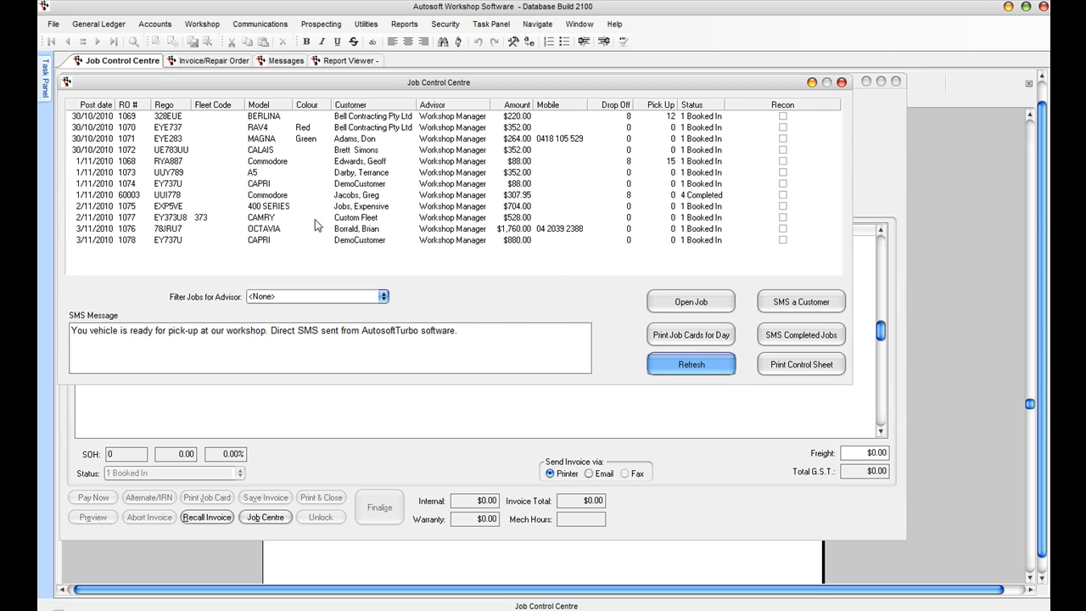
left_click(342, 195)
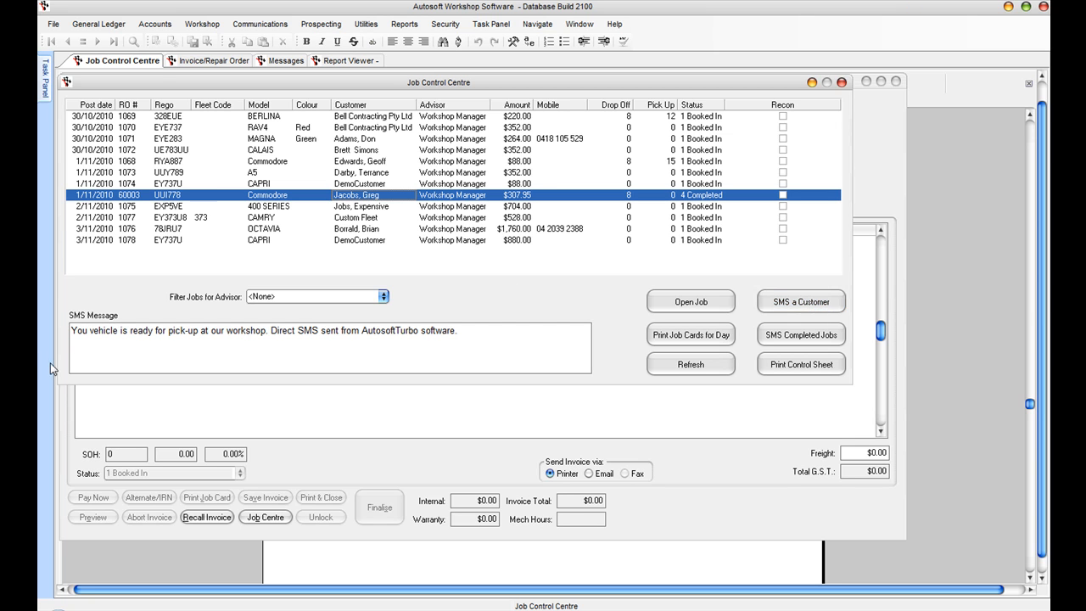
left_click(322, 338)
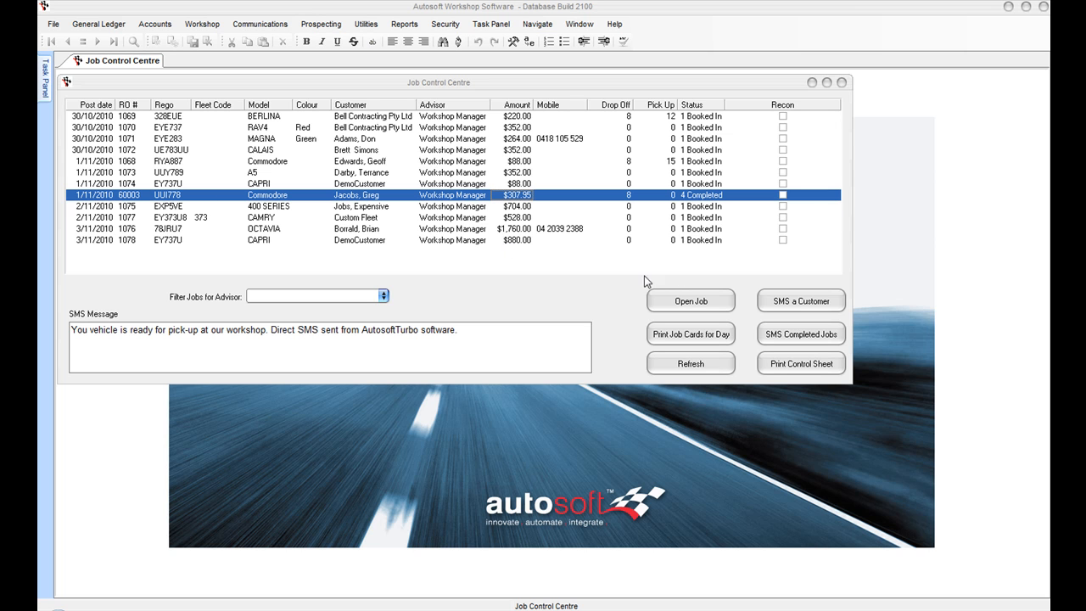
left_click(681, 299)
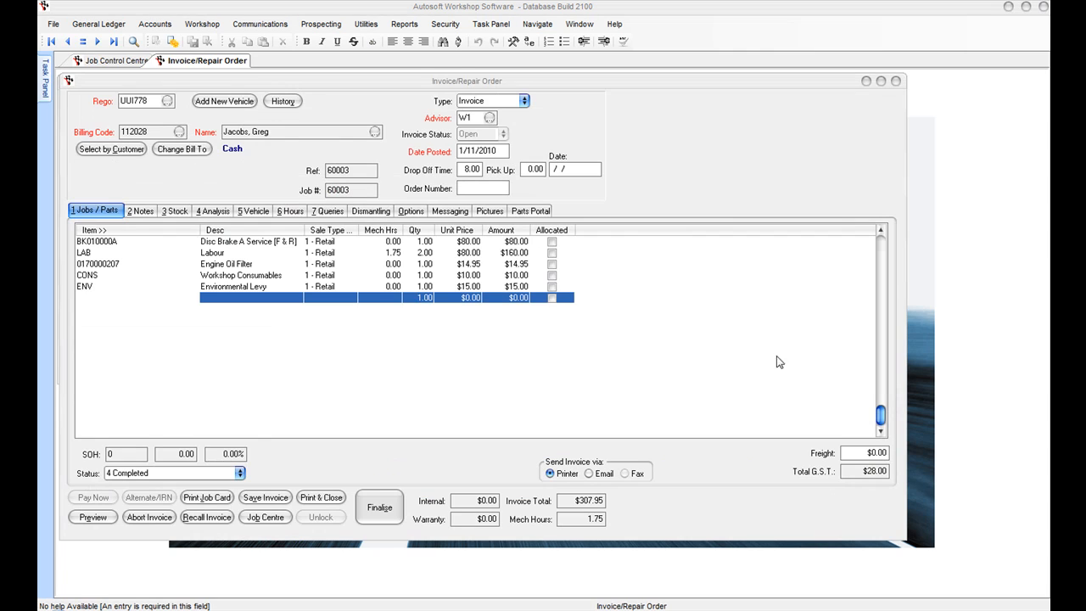
Step: Print job invoice 50031 and review its $307.95 tax invoice preview before closing it
left_click(320, 497)
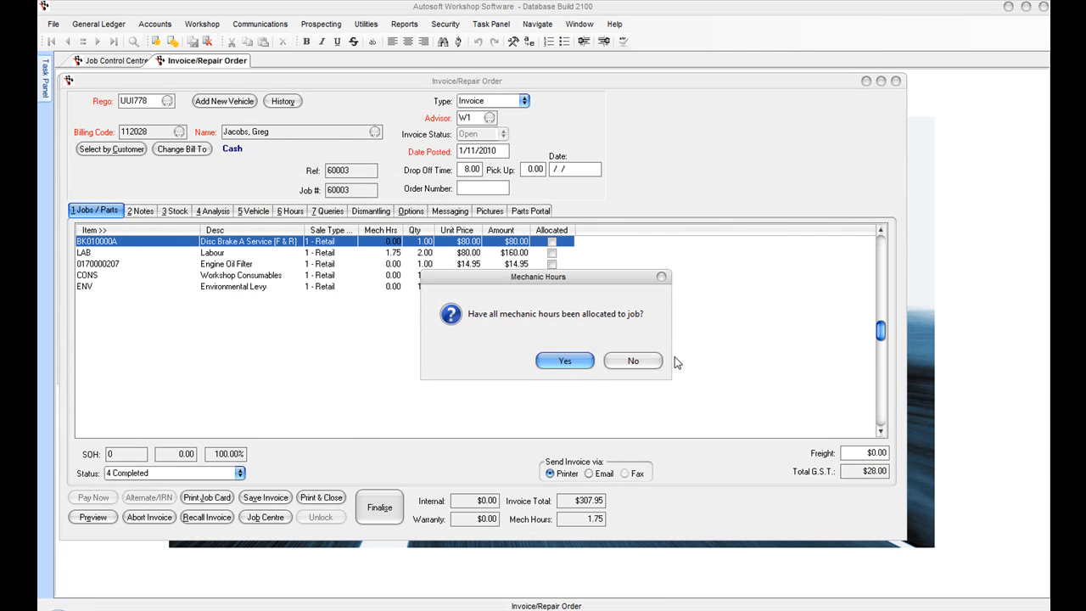
left_click(567, 362)
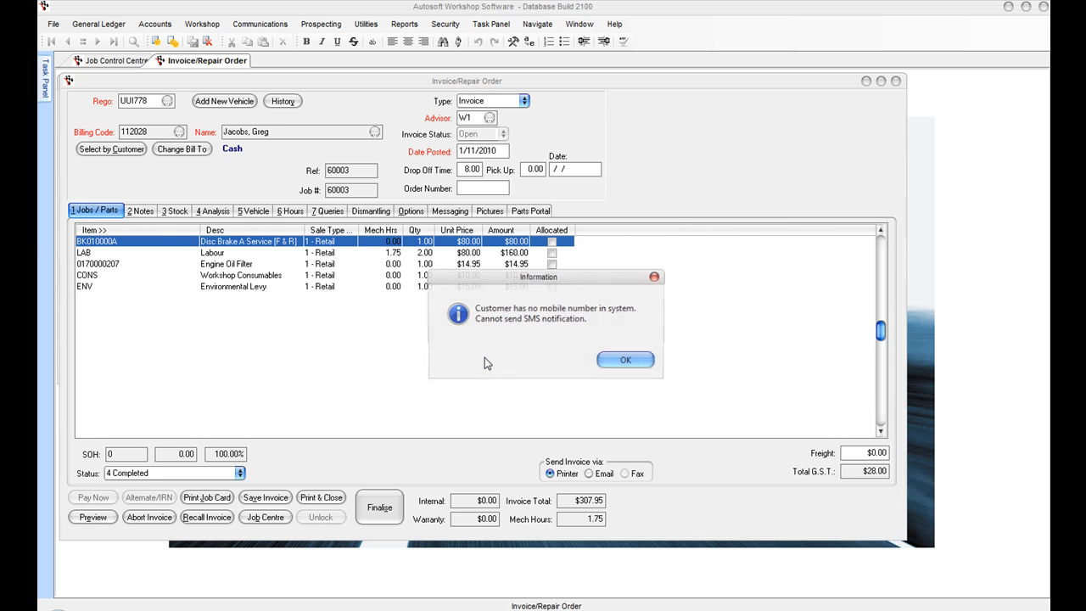
left_click(625, 363)
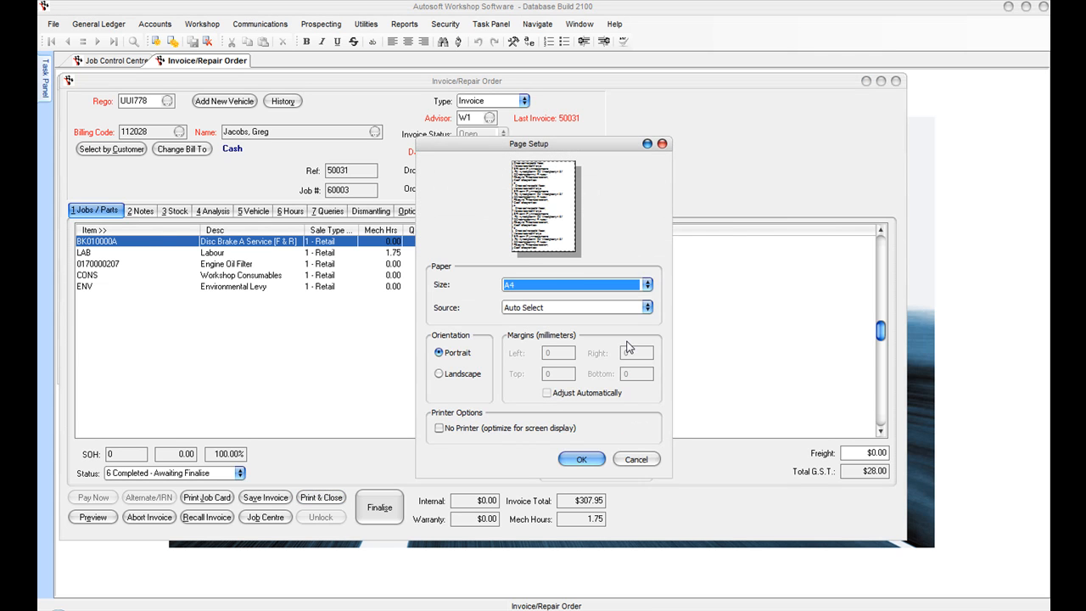
left_click(582, 459)
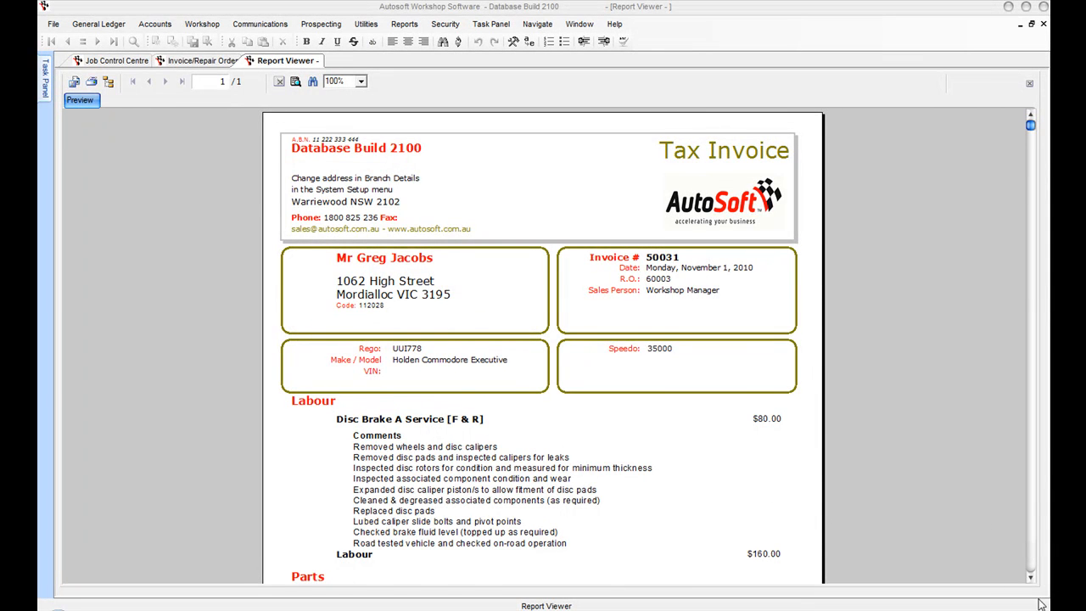
scroll(1033, 585, "down", 3)
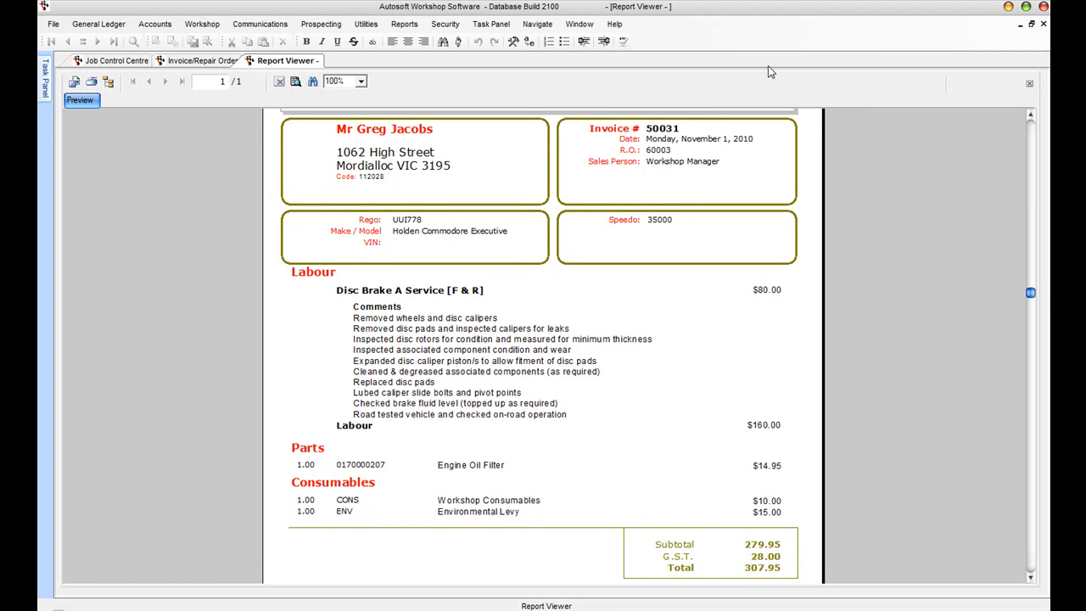
left_click(1043, 24)
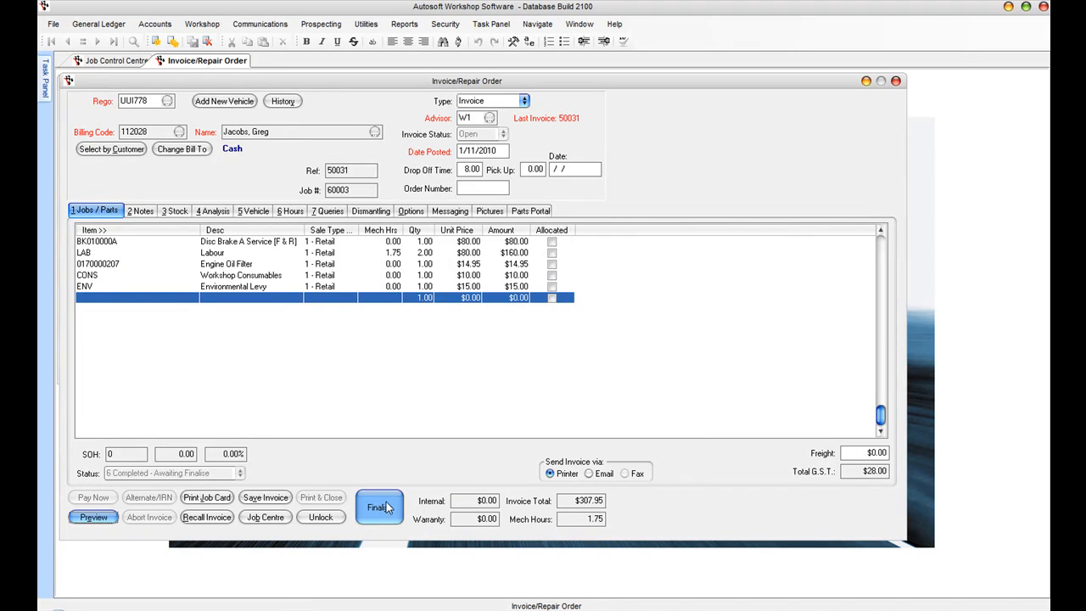
Step: Finalise invoice 50031 with an Eftpos payment of $307.95
left_click(380, 507)
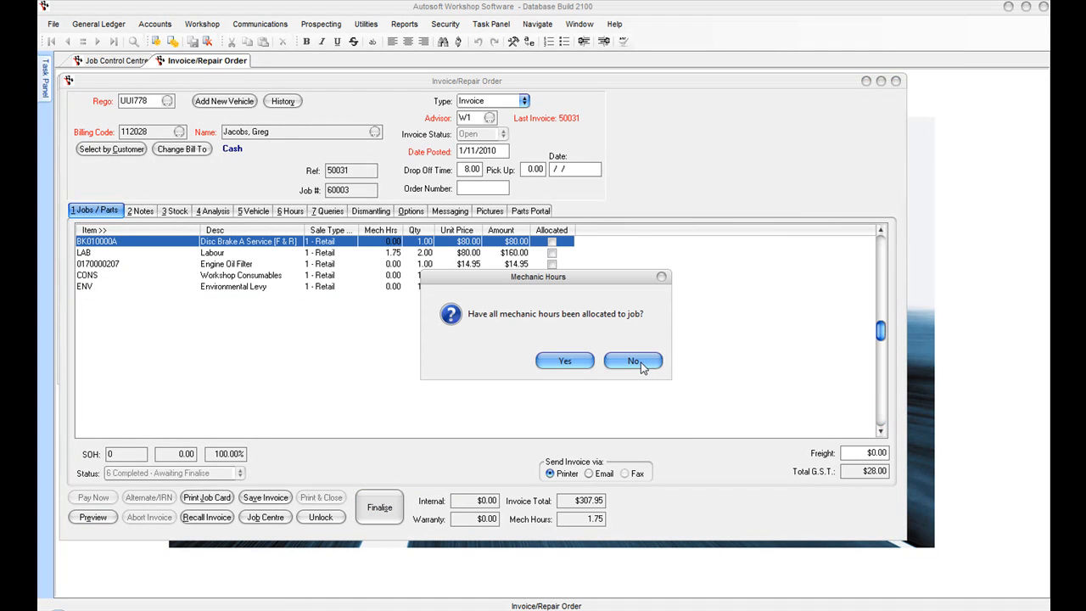
left_click(582, 362)
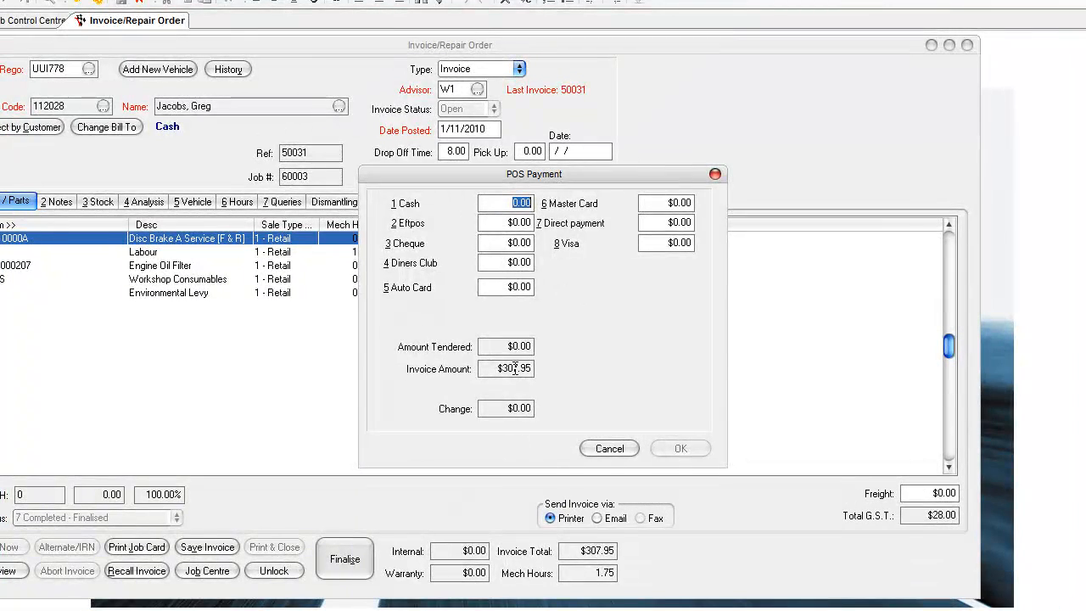
key("Tab")
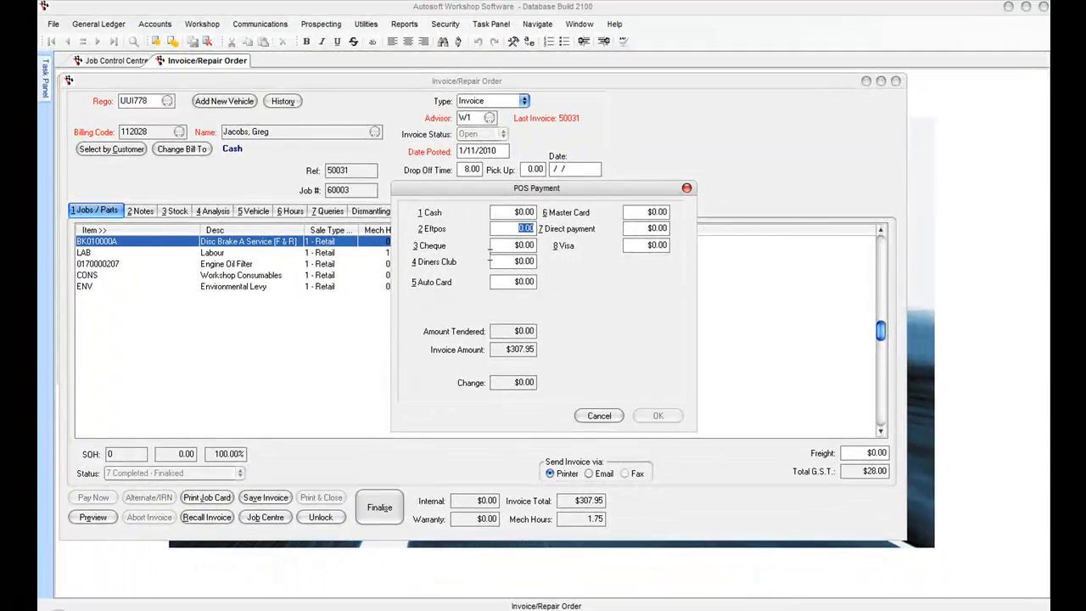
type("307.95")
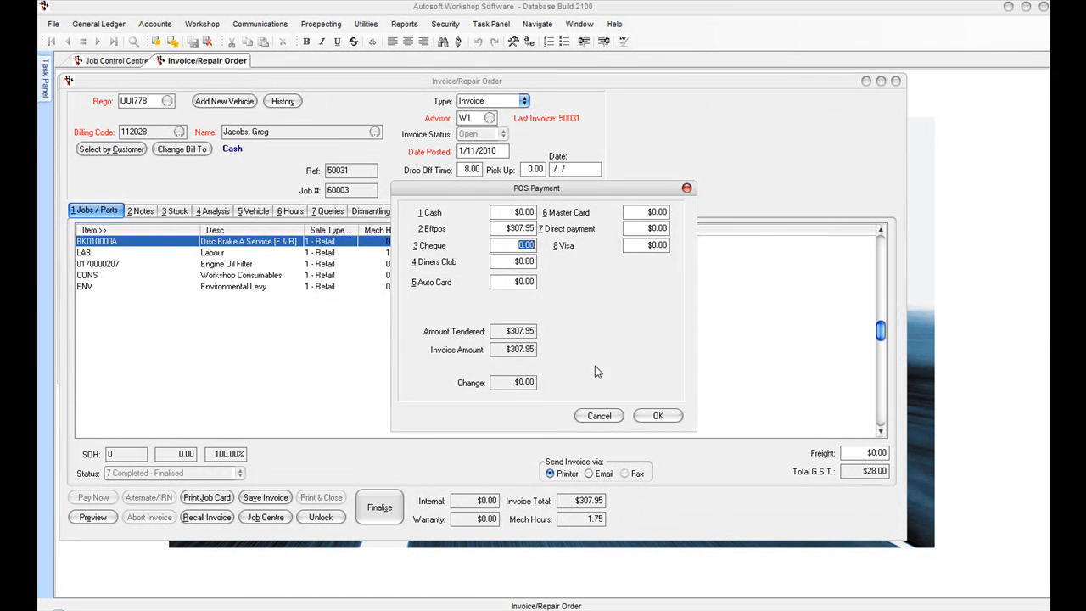
left_click(655, 417)
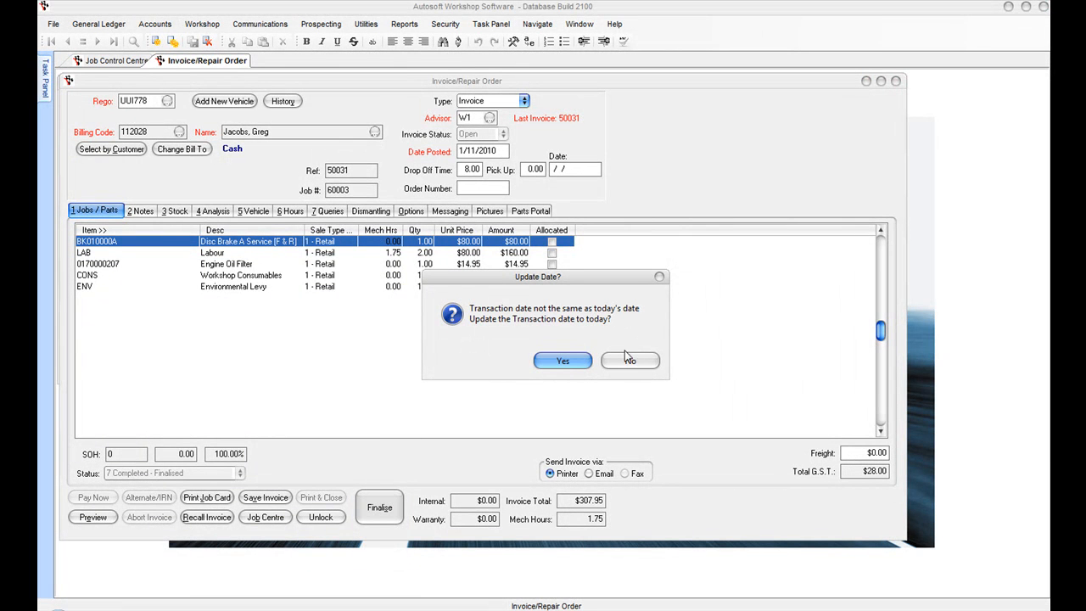
Step: Keep the original transaction date, record speedo 35000, and skip reprinting the invoice
left_click(631, 360)
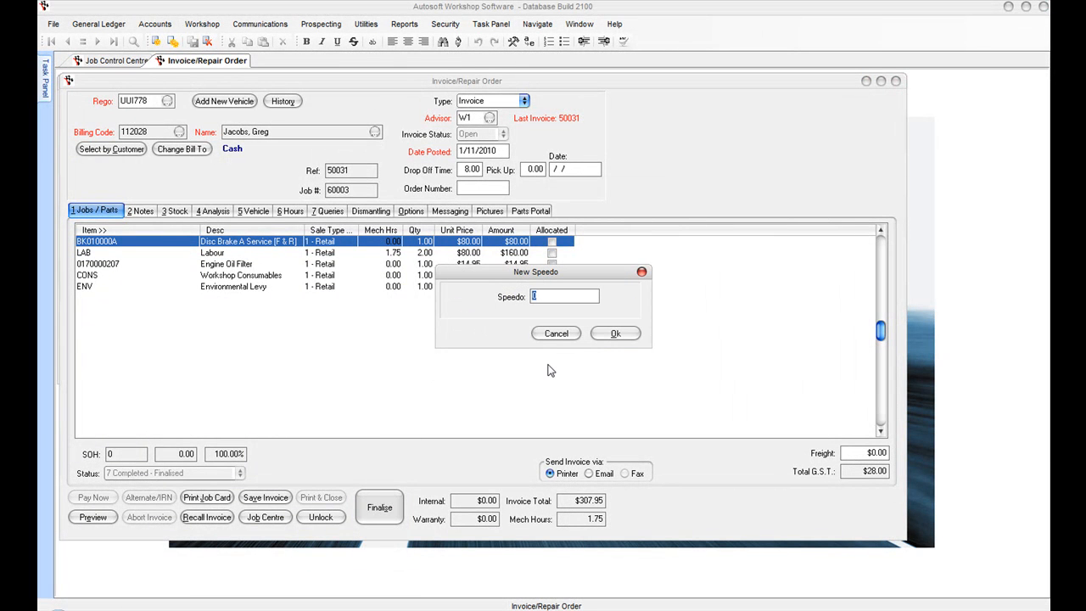
type("35000")
left_click(610, 343)
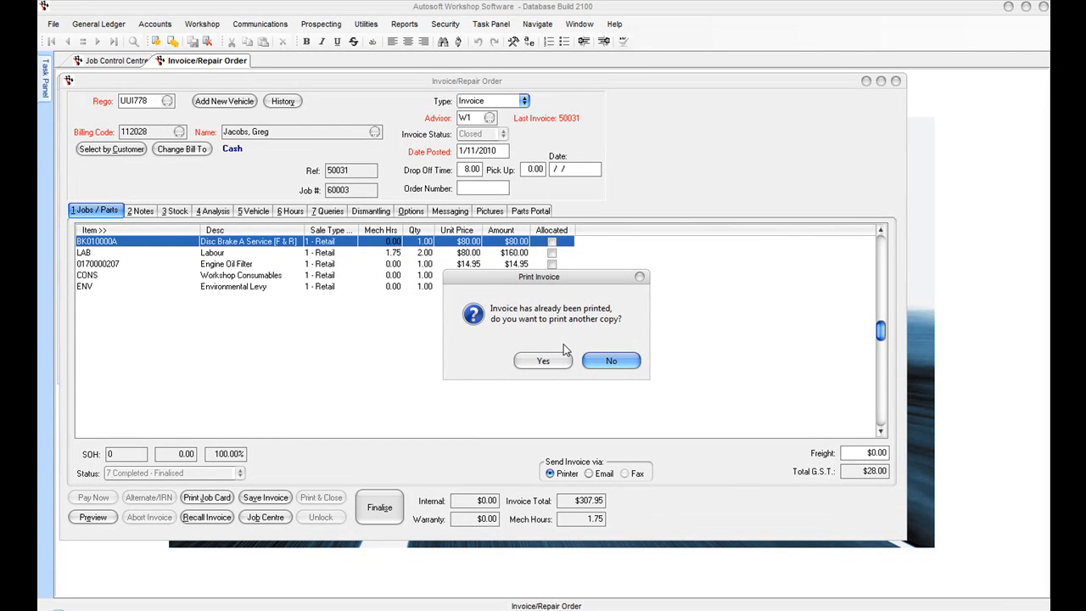
left_click(613, 361)
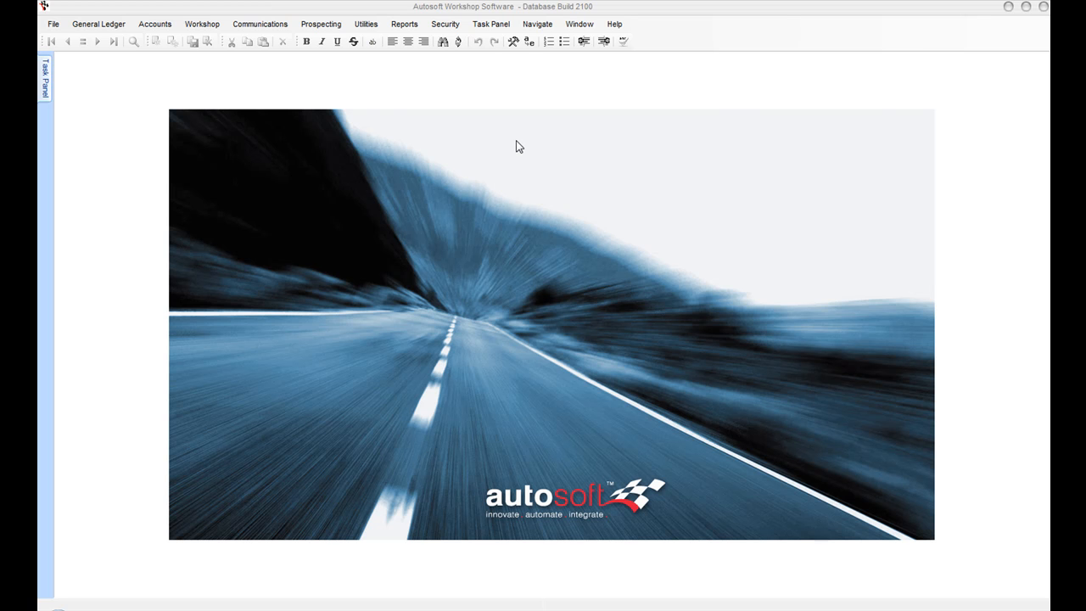
left_click(204, 26)
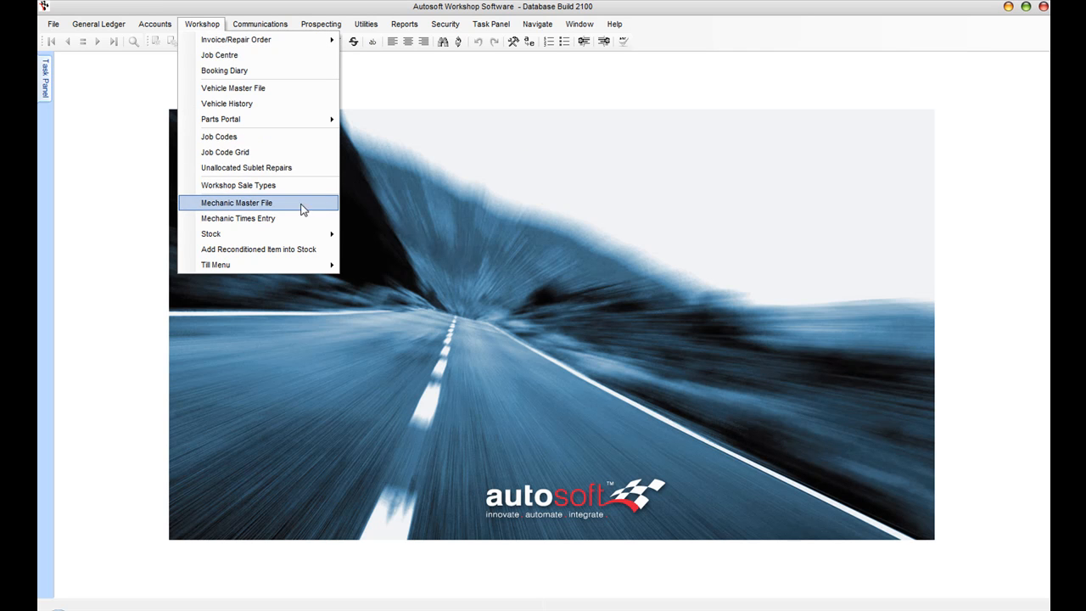
left_click(256, 105)
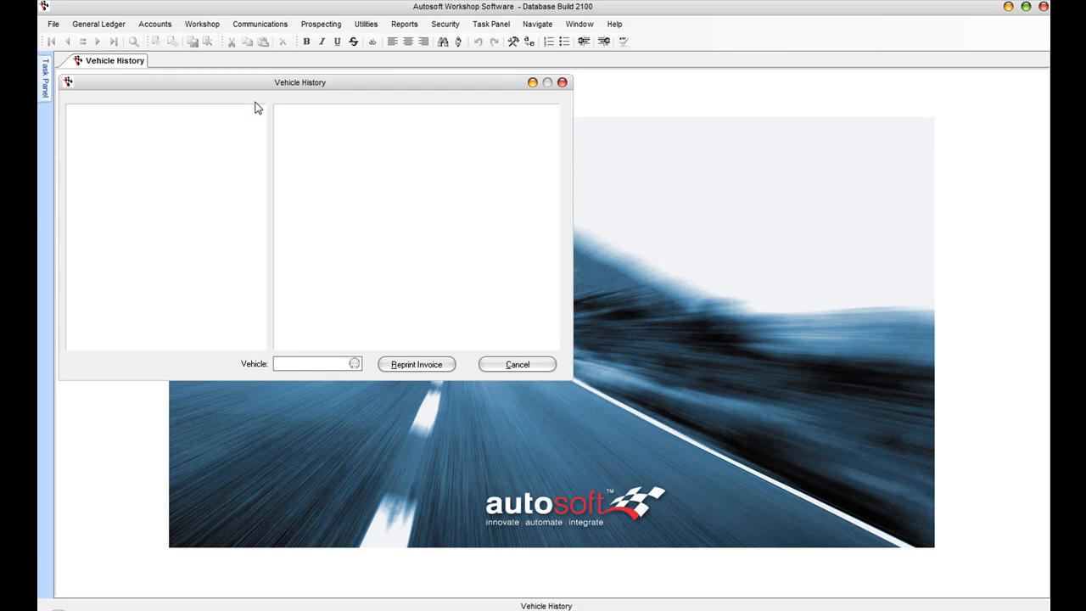
left_click(355, 364)
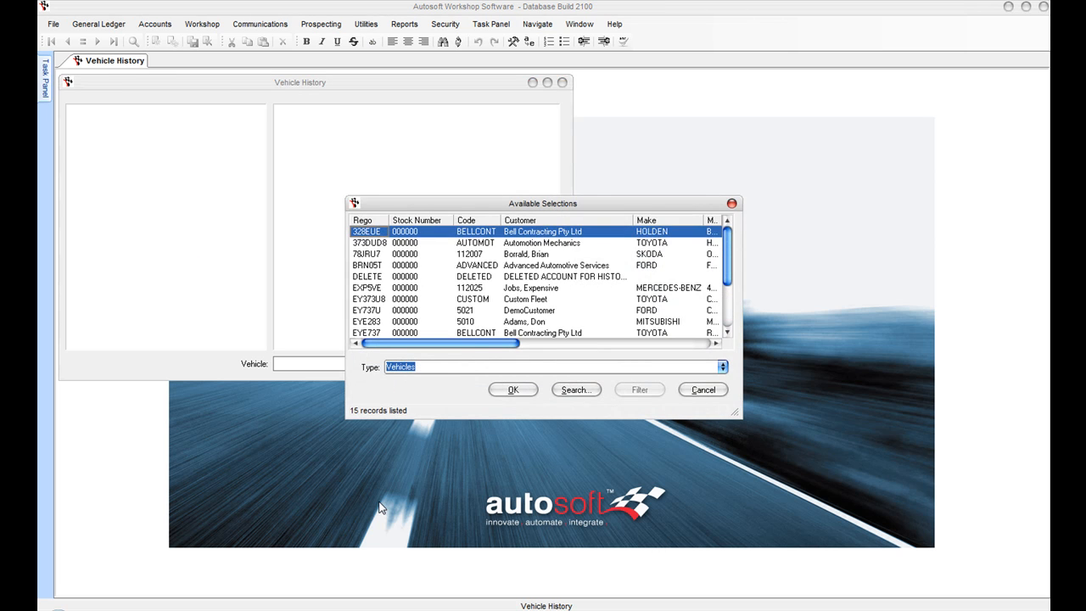
key("Down")
key("Down")
key("Down")
key("Up")
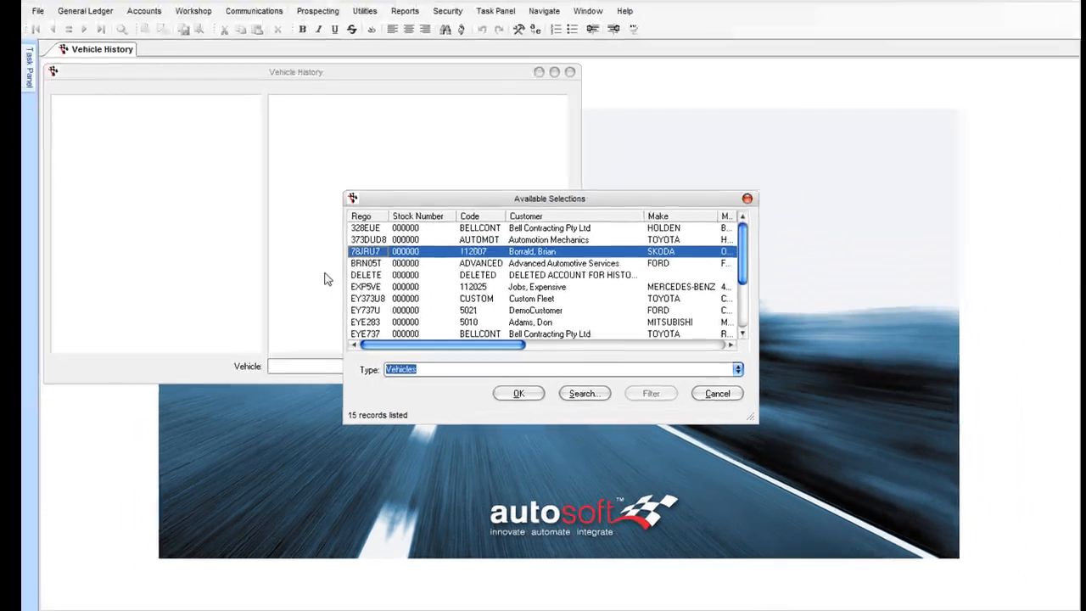
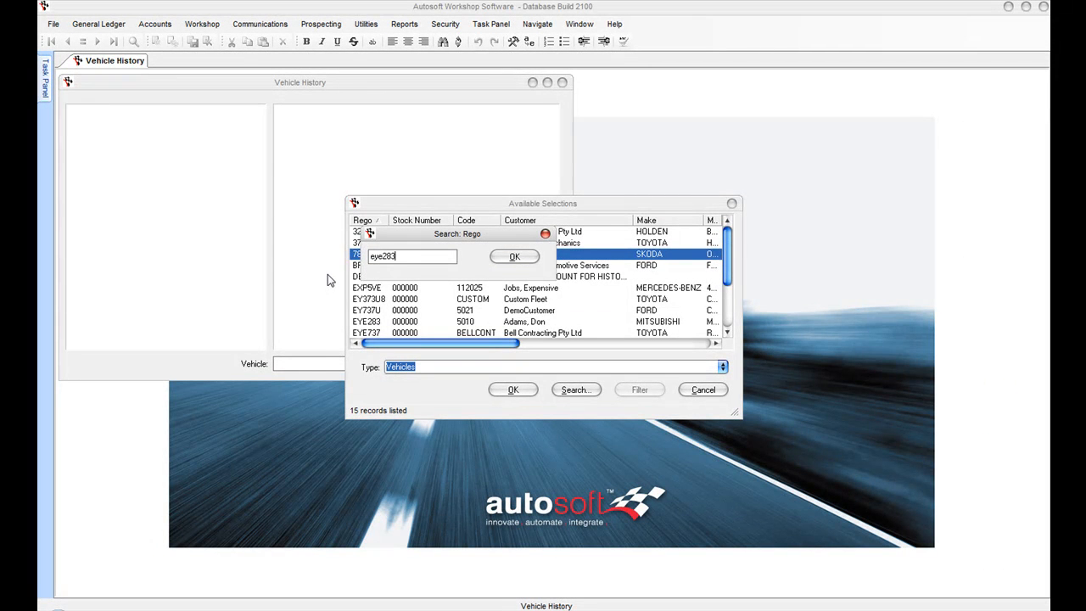
key("Return")
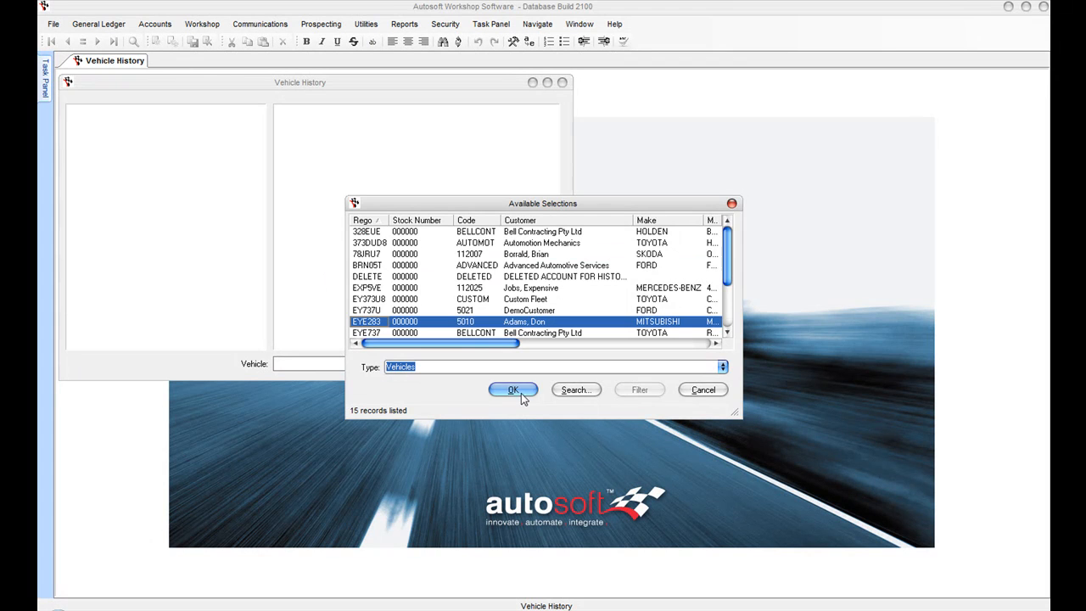
left_click(517, 390)
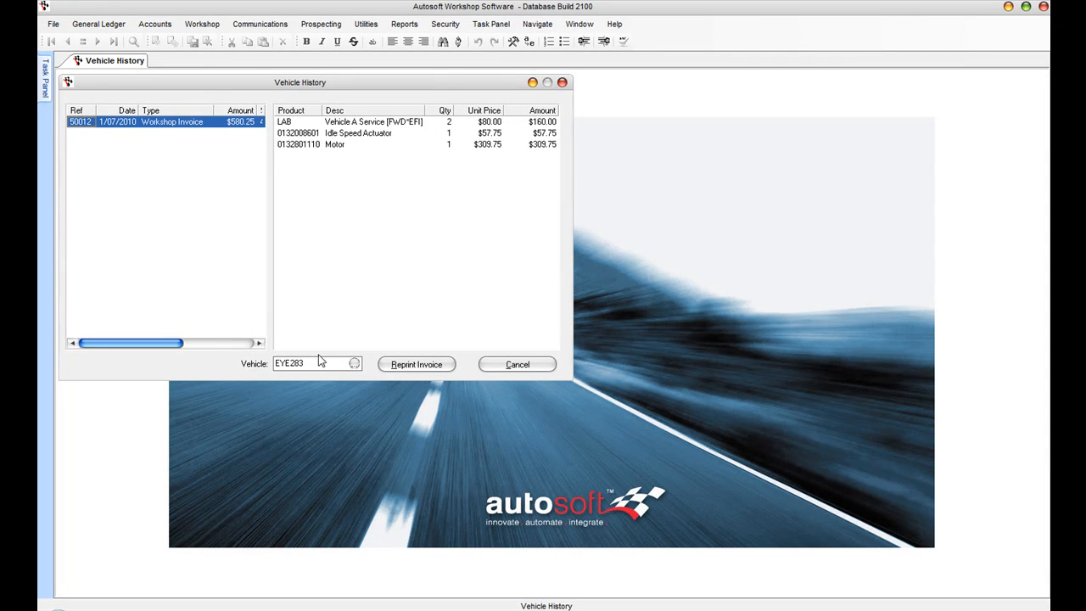
left_click(354, 363)
key("Down")
key("Down")
key("Down")
key("Down")
key("Down")
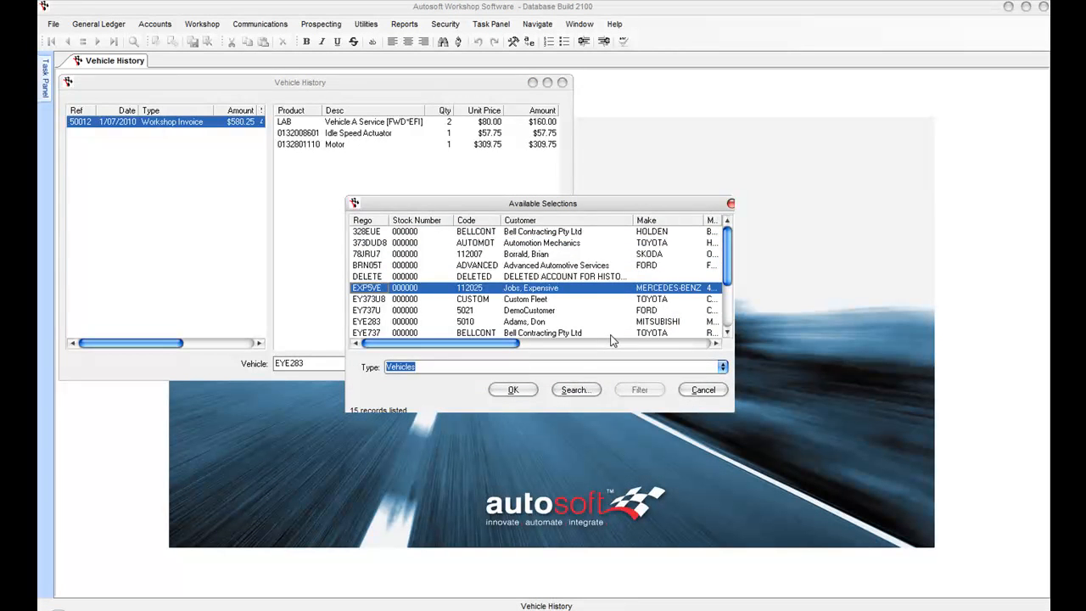
key("Return")
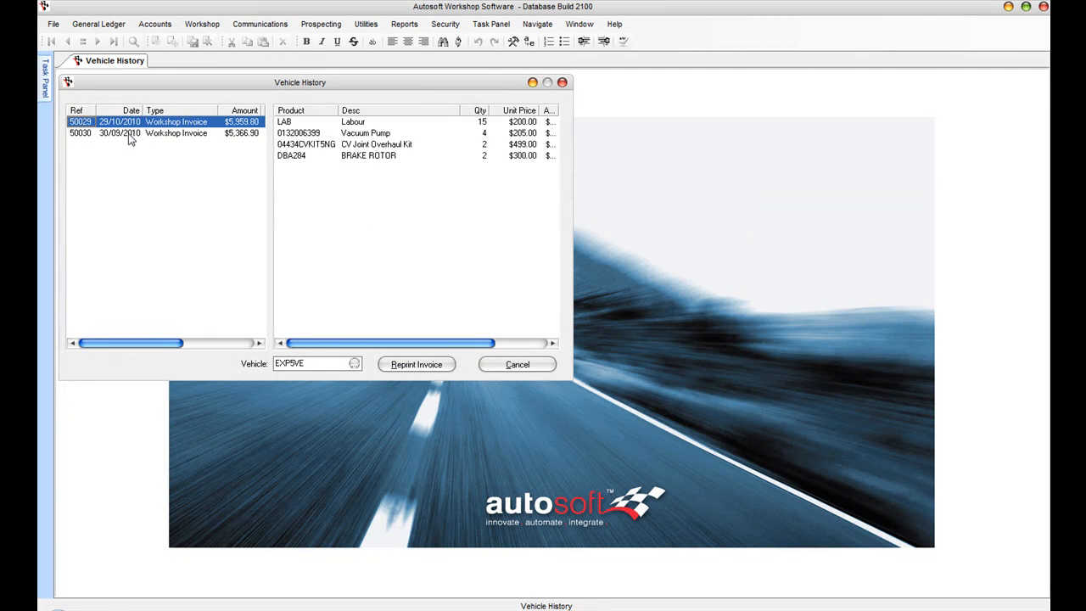
left_click(130, 136)
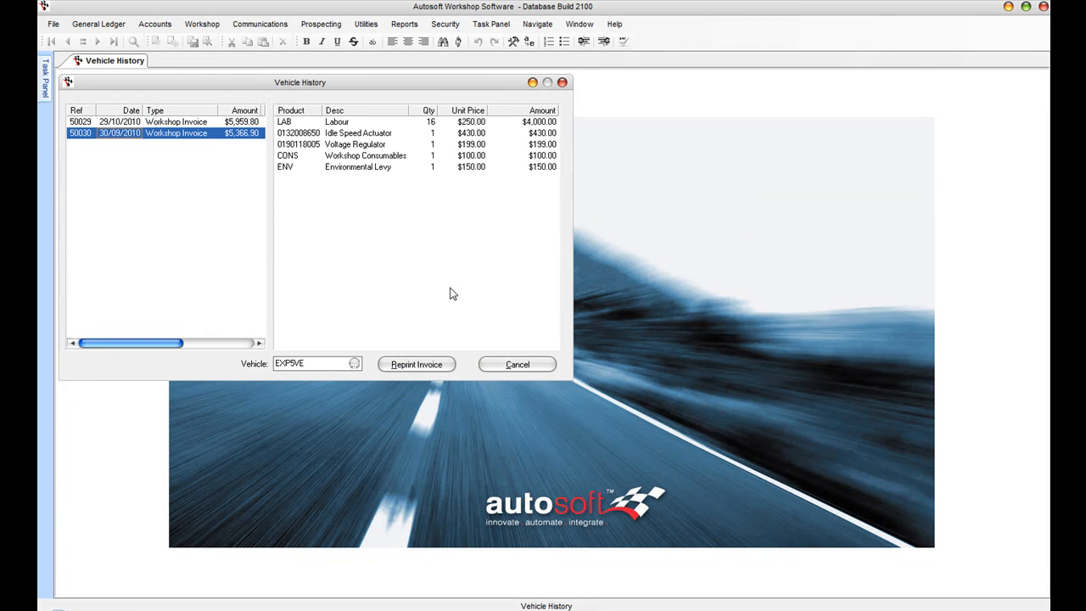
left_click(176, 123)
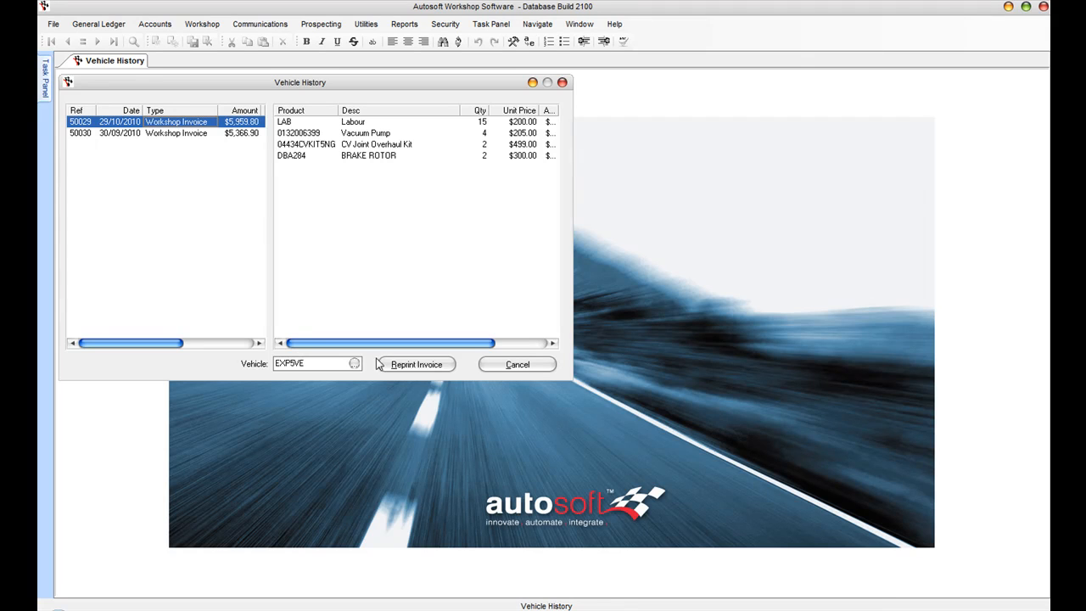
left_click(411, 364)
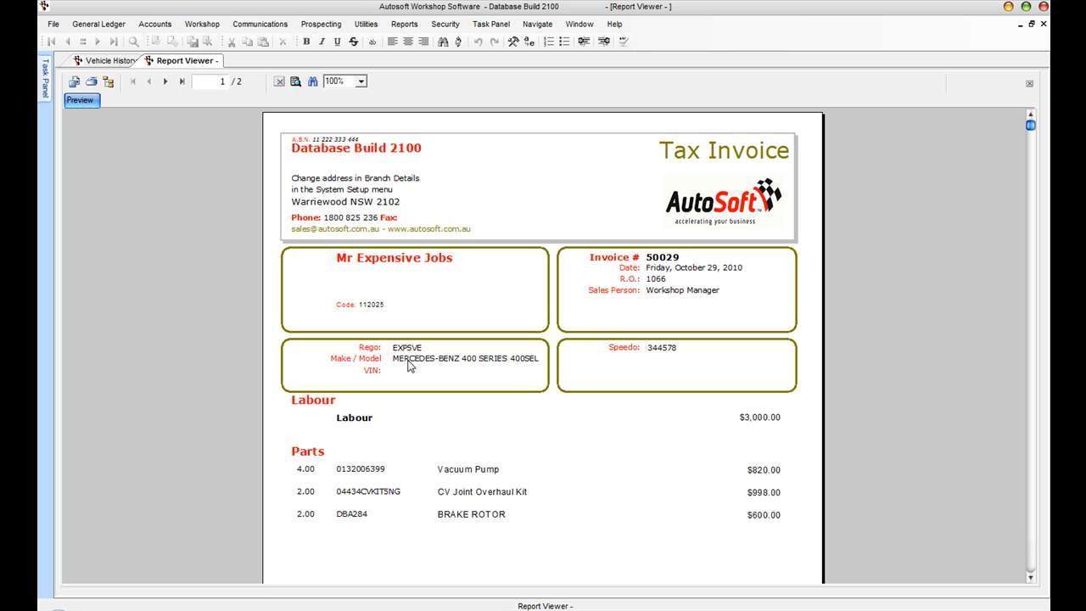
left_click(1042, 23)
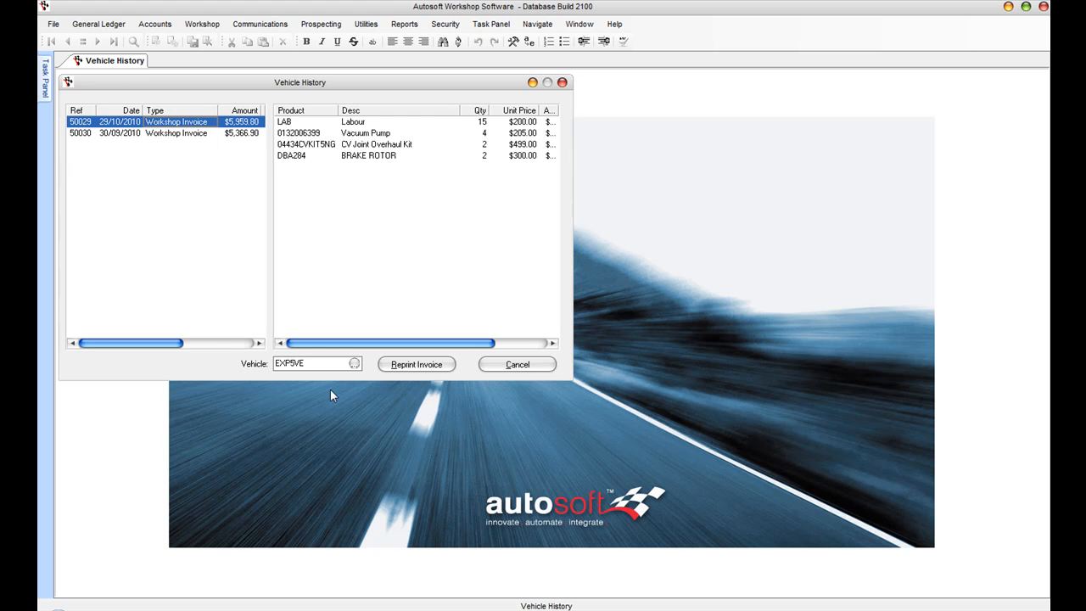
left_click(355, 364)
key("Down")
key("Down")
key("Down")
key("Down")
key("Down")
key("Down")
key("Down")
key("Down")
key("Down")
key("Down")
key("Down")
key("Down")
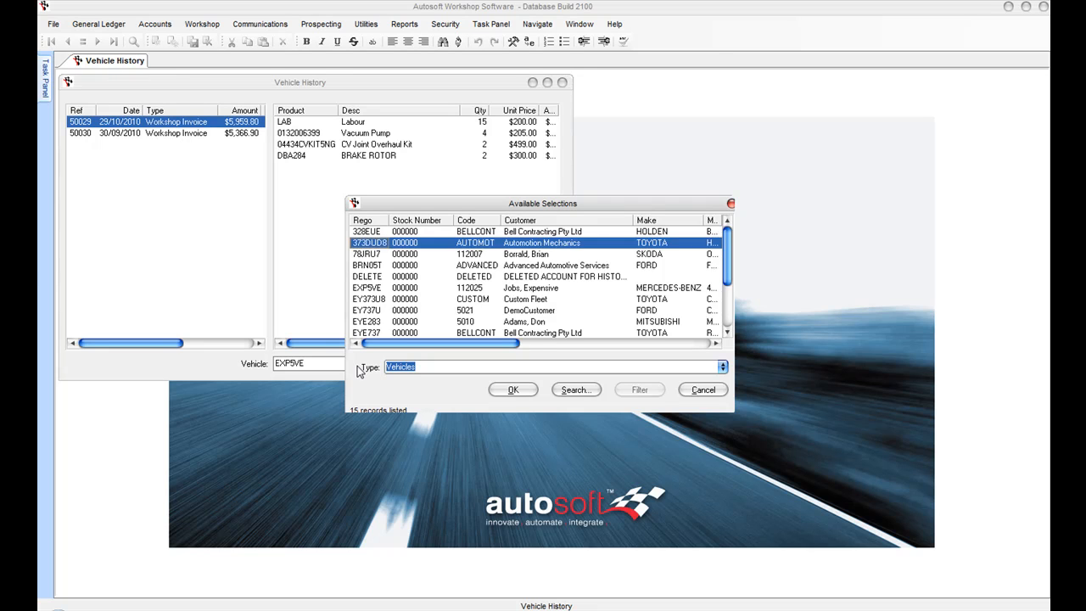
key("Up")
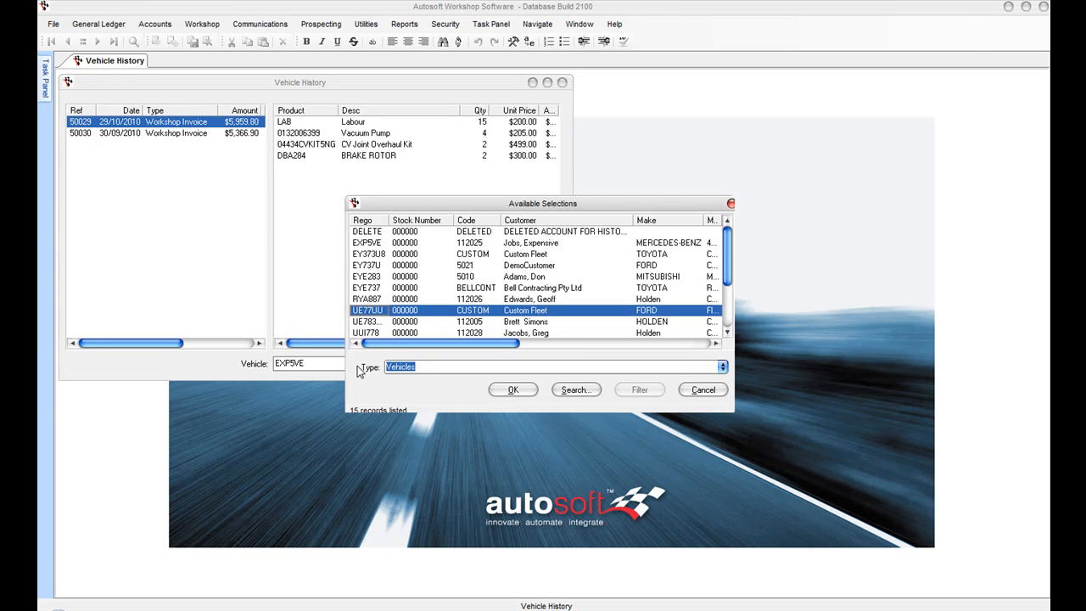
key("Return")
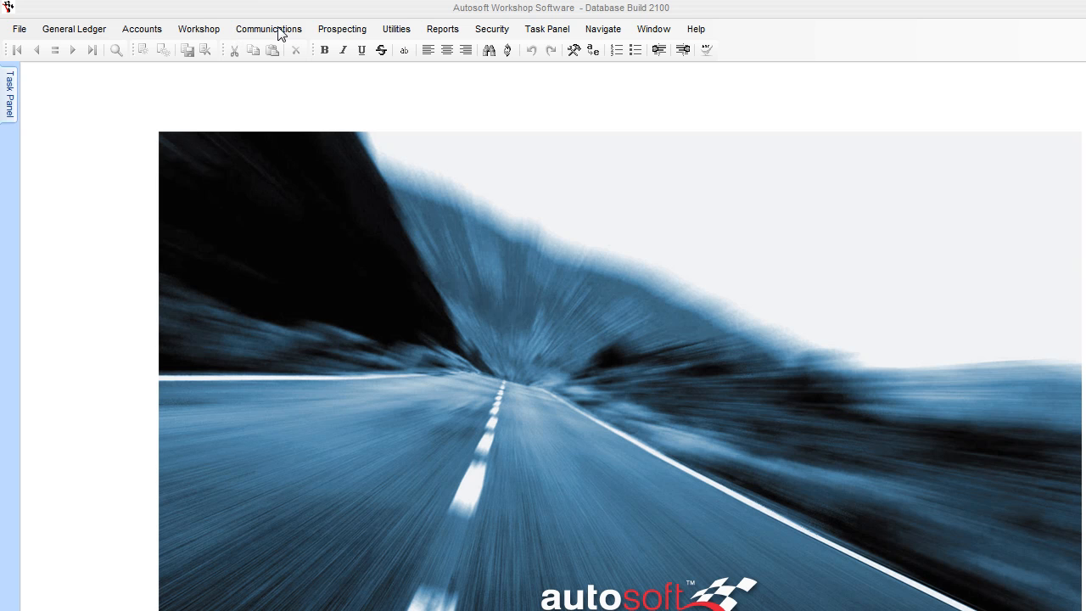
Step: Browse the Workshop messages in the Communication Centre and view the Job Due letter JobDue.doc
left_click(280, 31)
left_click(271, 46)
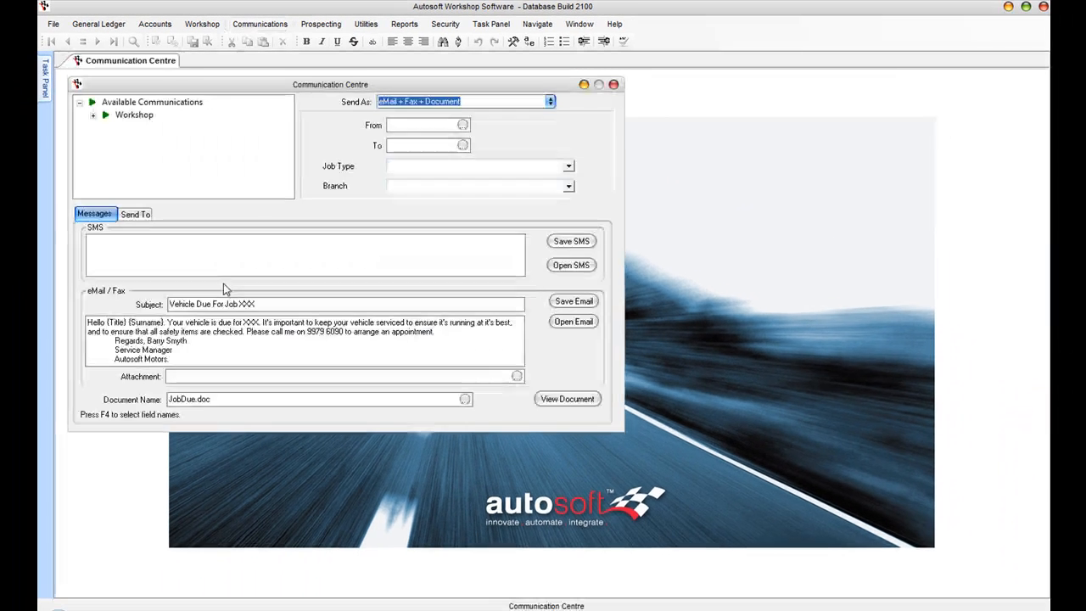
left_click(94, 116)
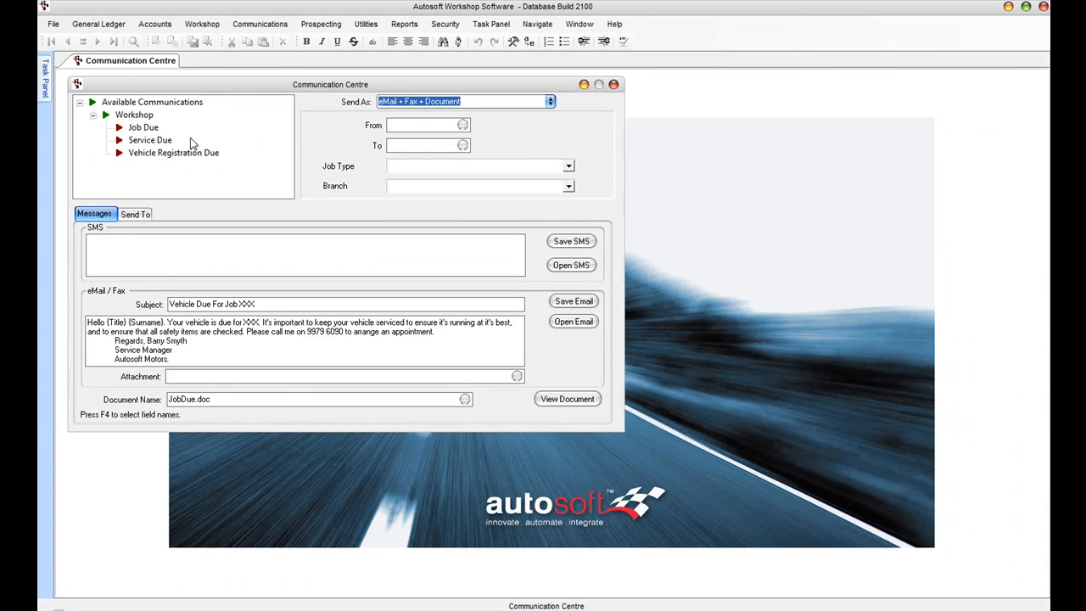
left_click(158, 128)
left_click(159, 141)
left_click(188, 154)
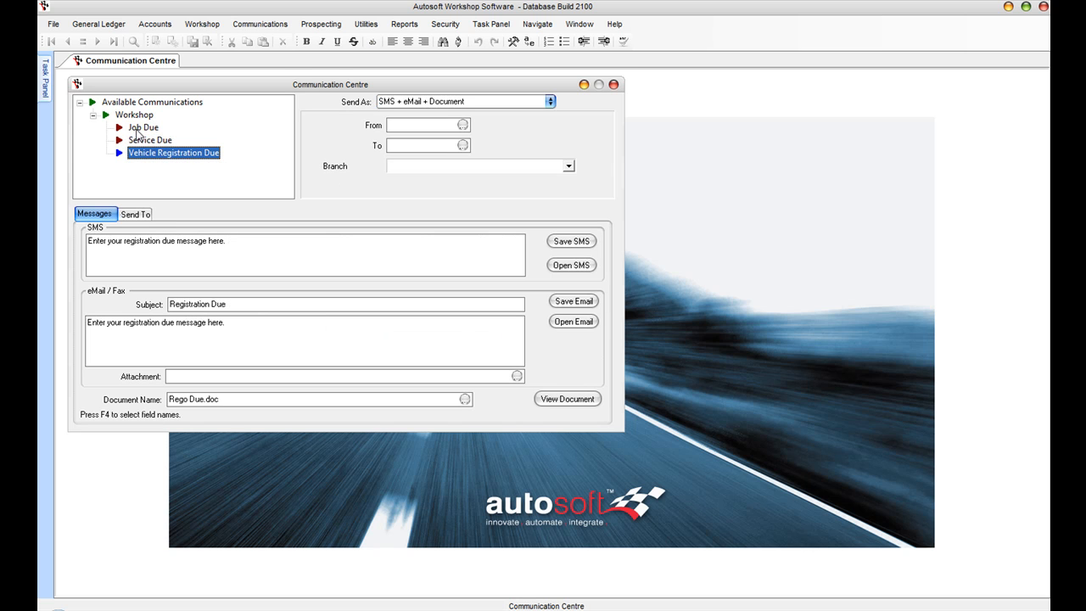
left_click(146, 130)
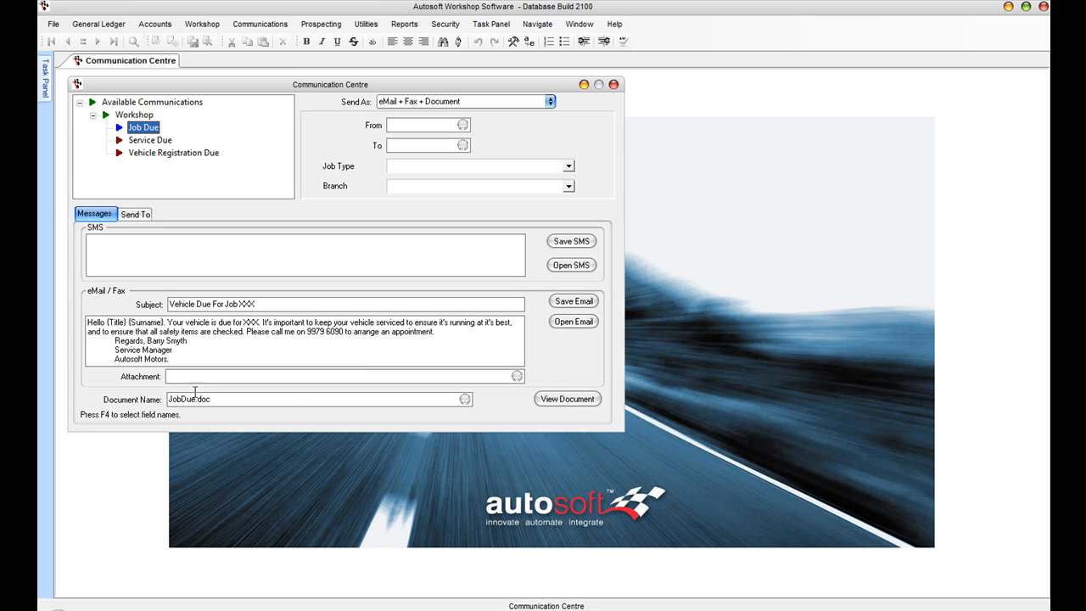
left_click(571, 400)
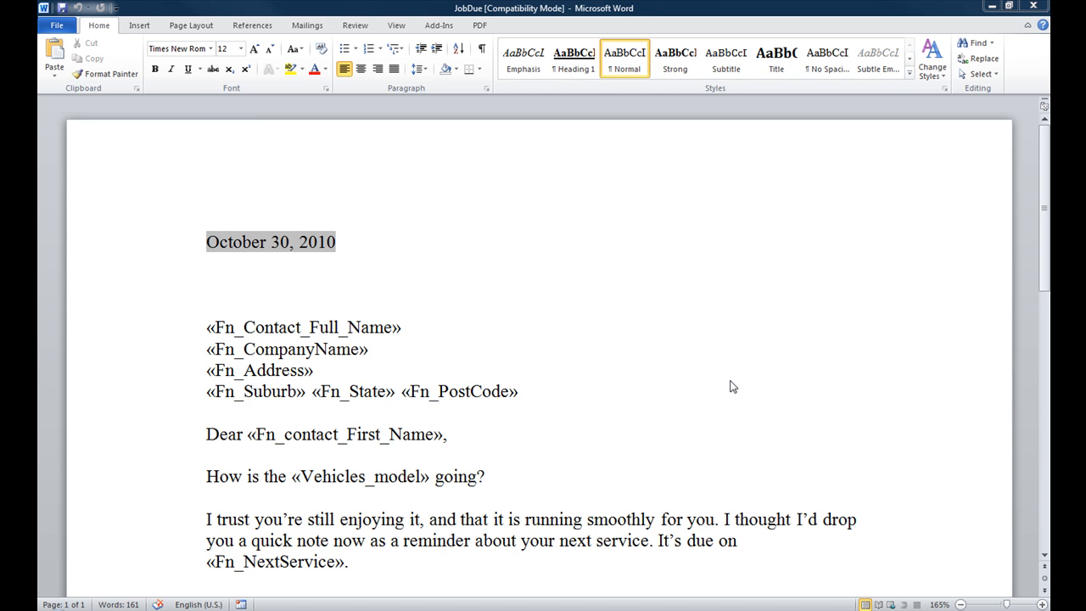
left_click_drag(1044, 256, 1039, 285)
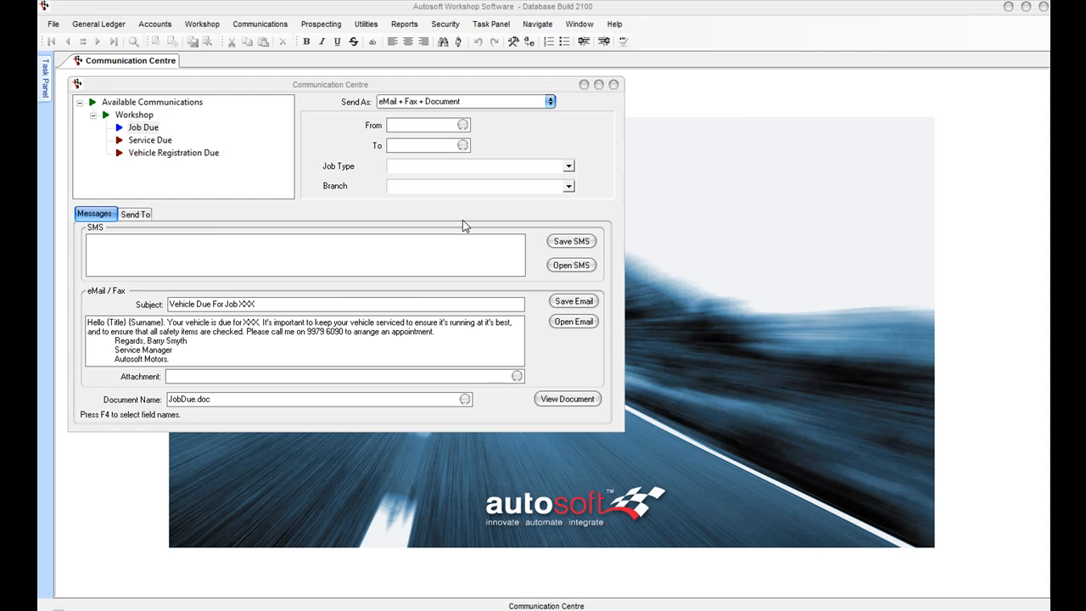
Step: Generate the Job Due recipient list and select the 328EUE, 78JRU7 and UE77UU vehicle rows
left_click(125, 214)
left_click(430, 401)
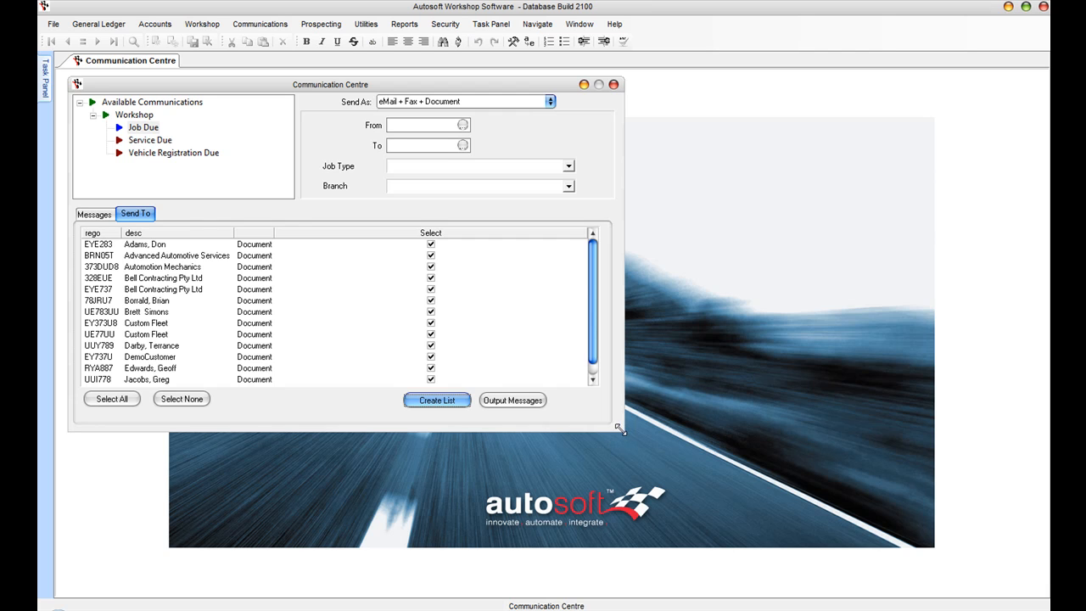
left_click(136, 280)
left_click(147, 302)
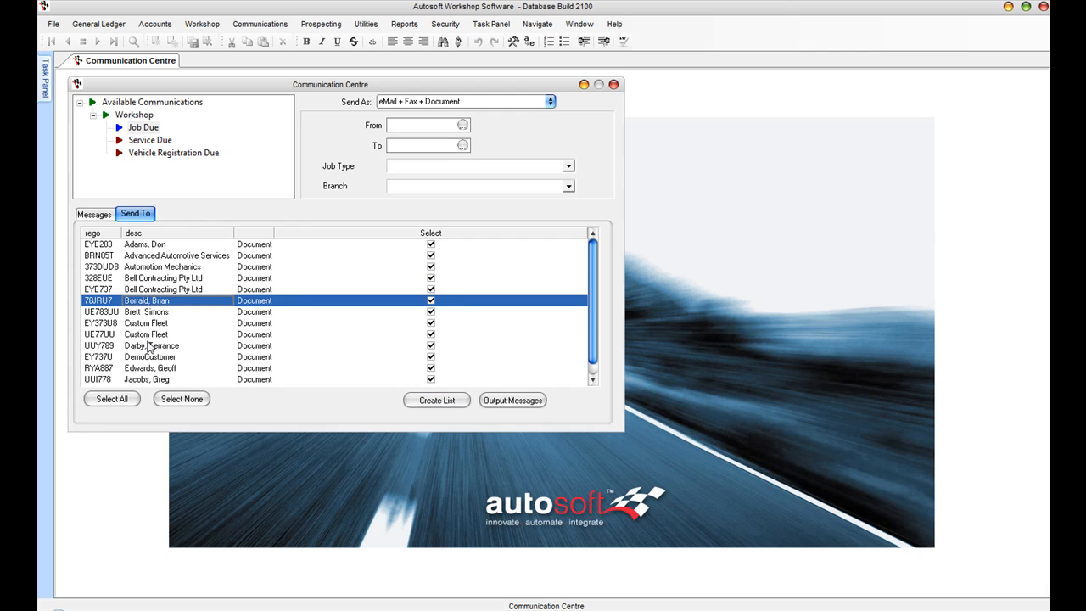
left_click(148, 335)
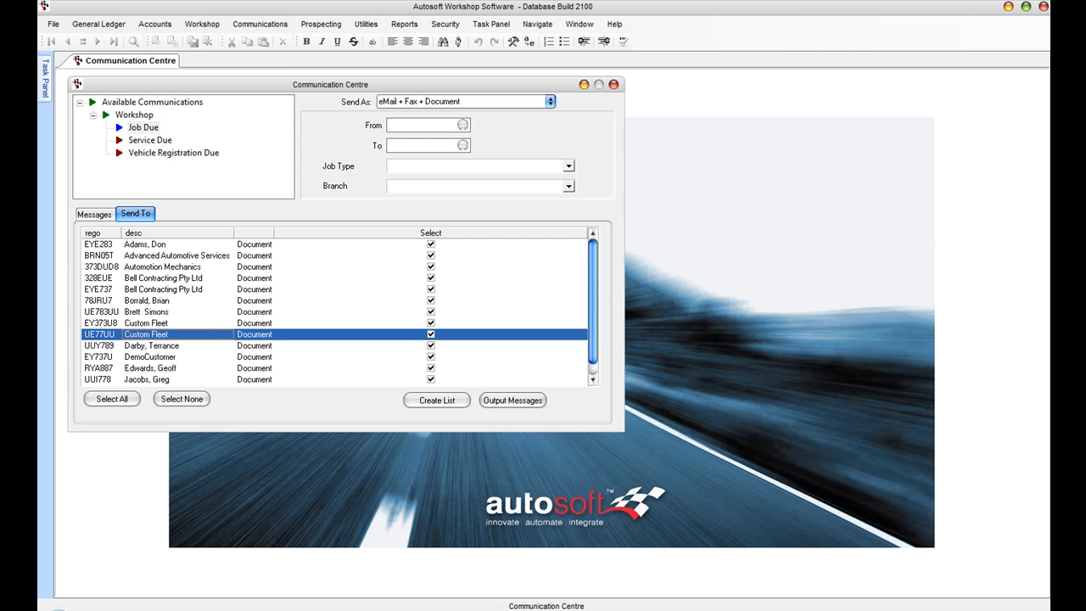
Step: Close the Communication Centre and look up job code SERVICE1 in Job Code Maintenance
left_click(613, 84)
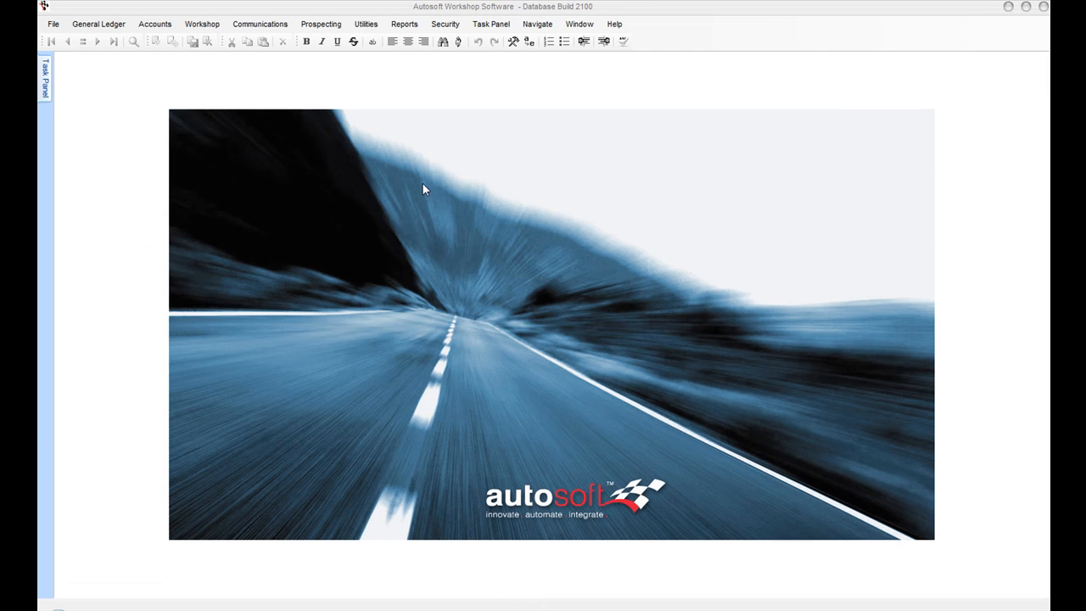
left_click(193, 25)
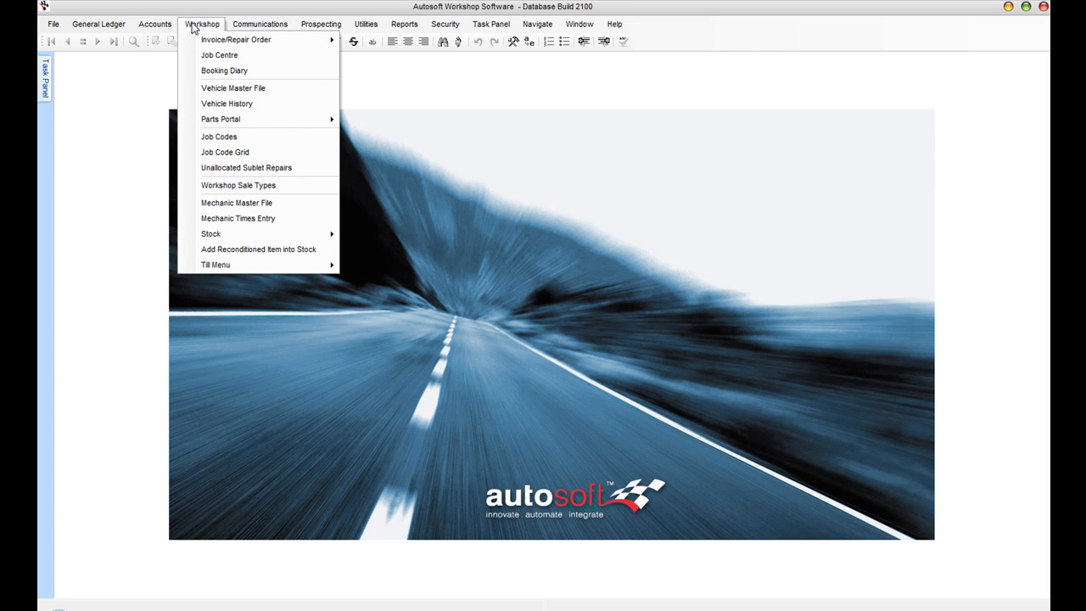
left_click(249, 136)
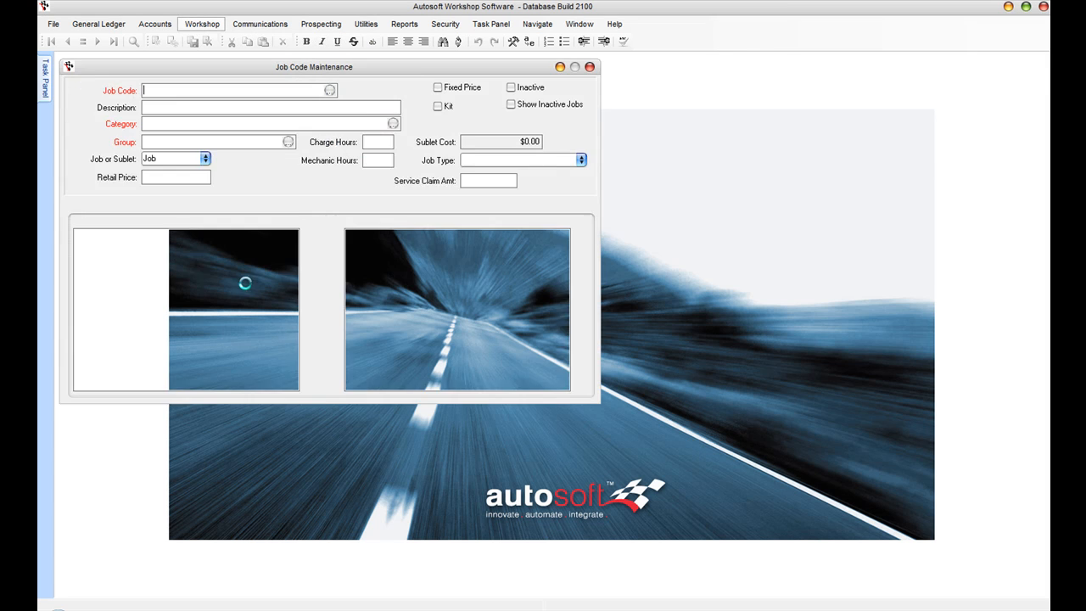
key("F2")
key("Down")
key("Down")
key("Down")
key("Down")
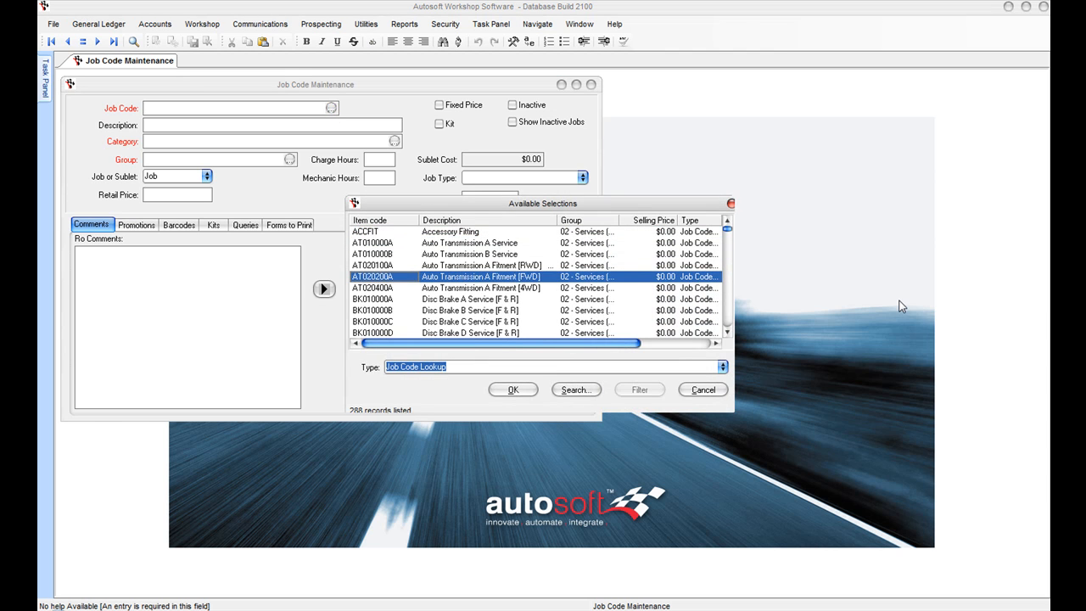
type("serv")
key("Return")
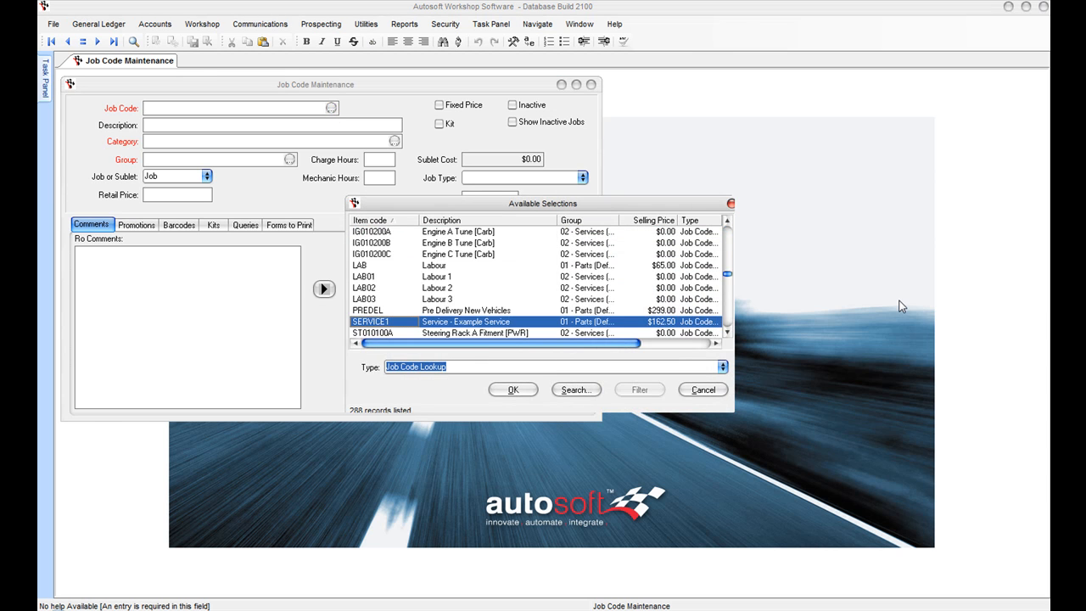
key("Return")
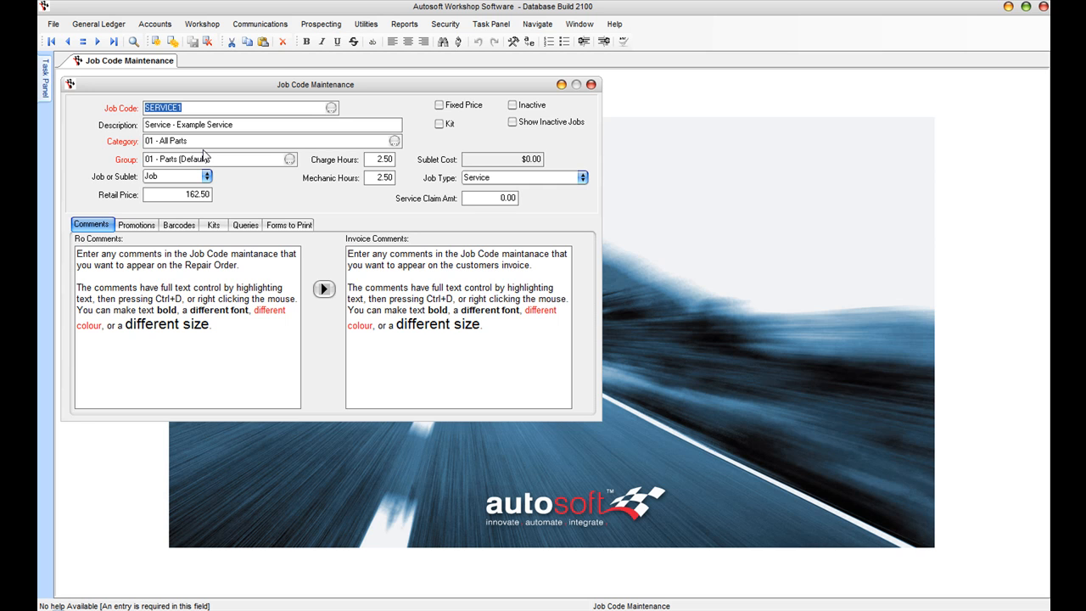
Step: Page back through neighbouring job code records from SERVICE1
key("Page_Up")
key("Page_Up")
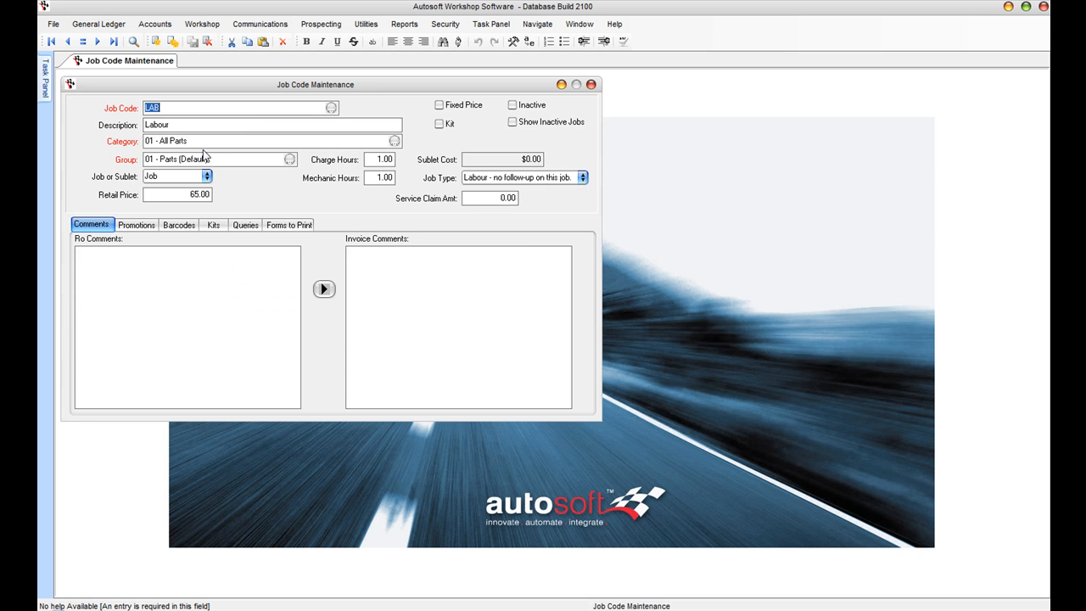
key("Page_Up")
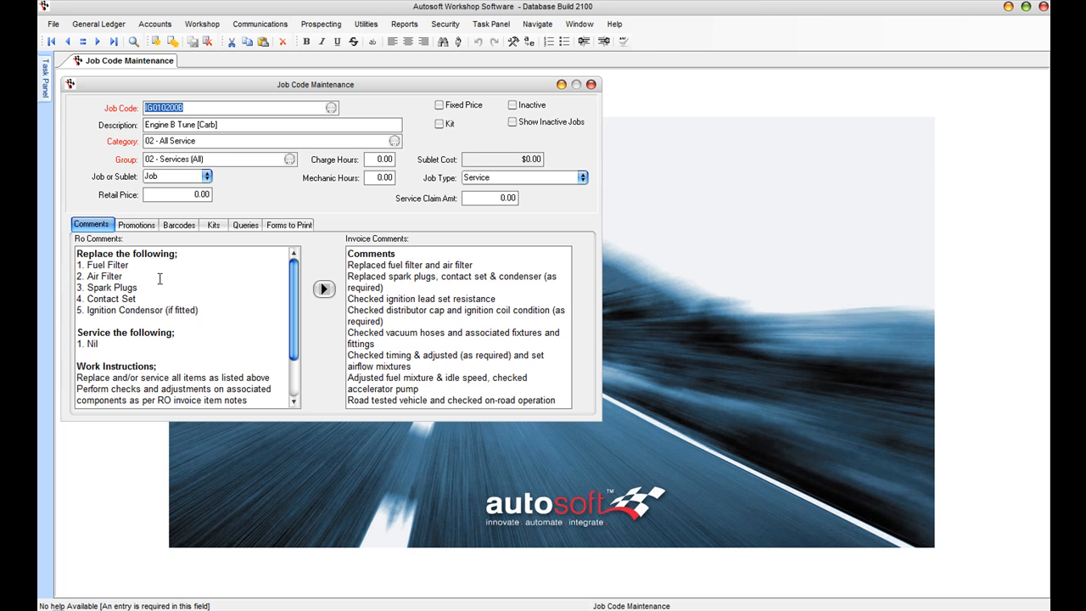
scroll(294, 308, "down", 2)
scroll(292, 296, "up", 2)
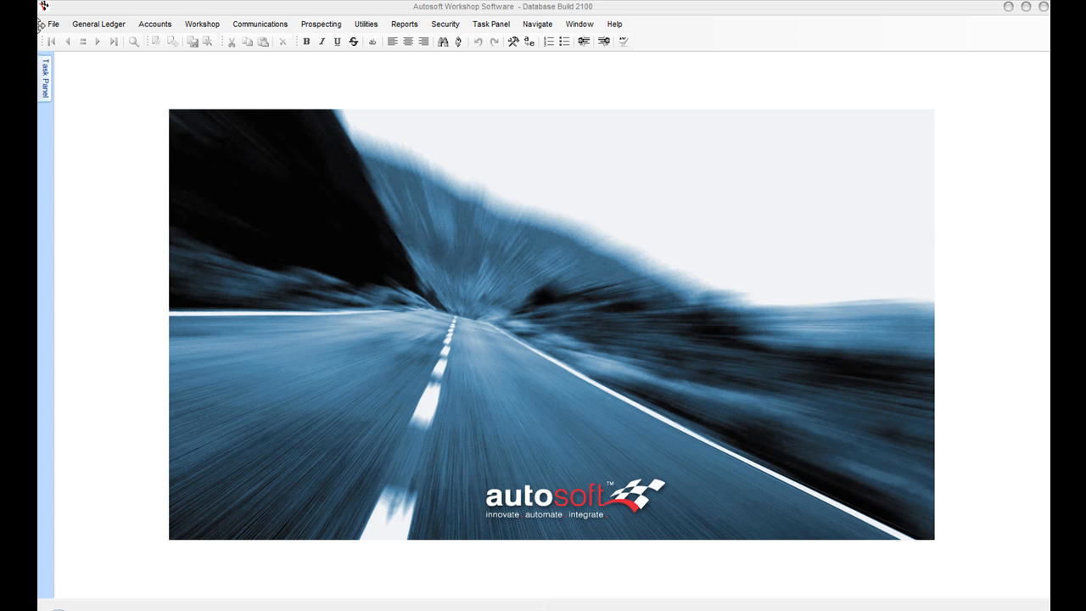
left_click(201, 25)
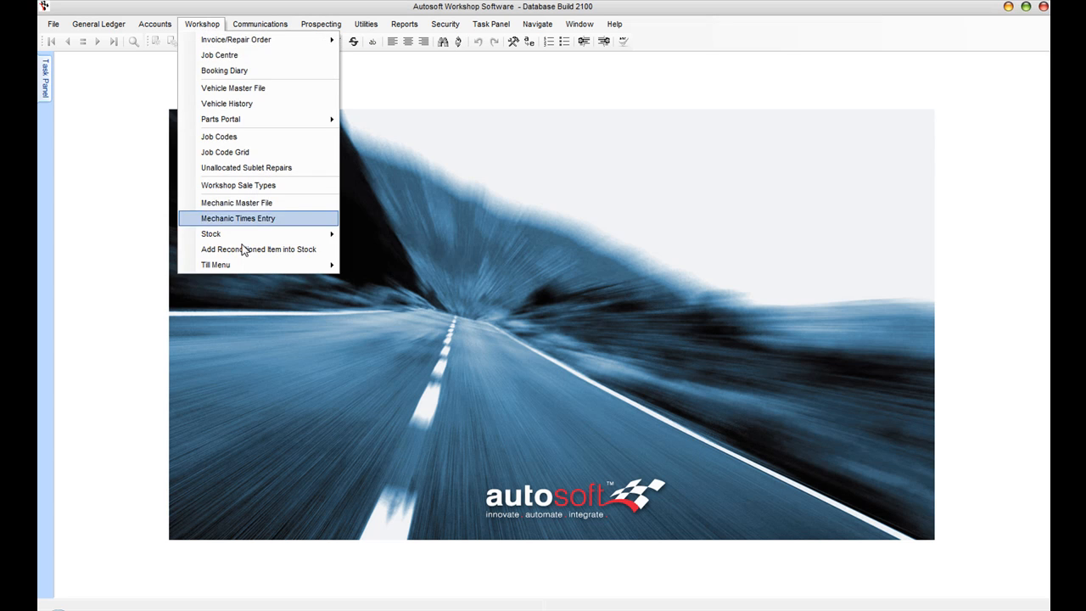
mouse_move(244, 239)
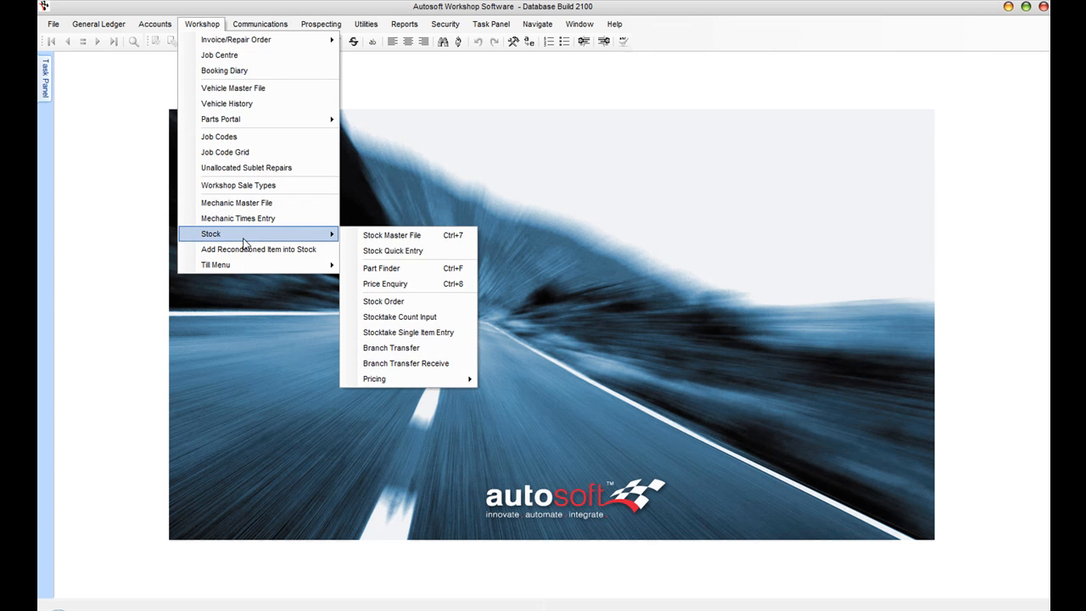
left_click(435, 236)
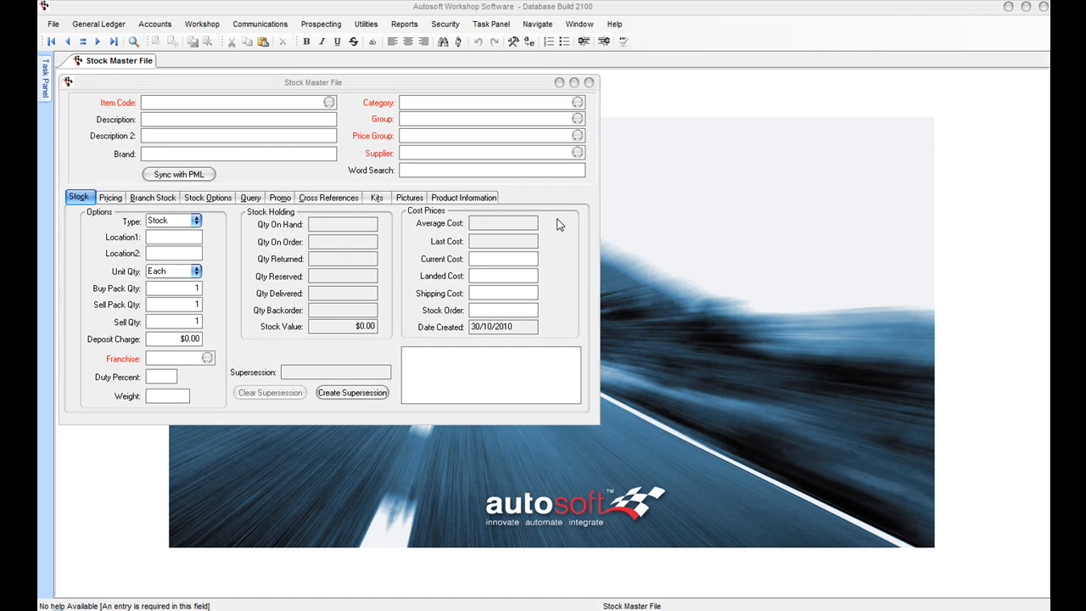
left_click(329, 102)
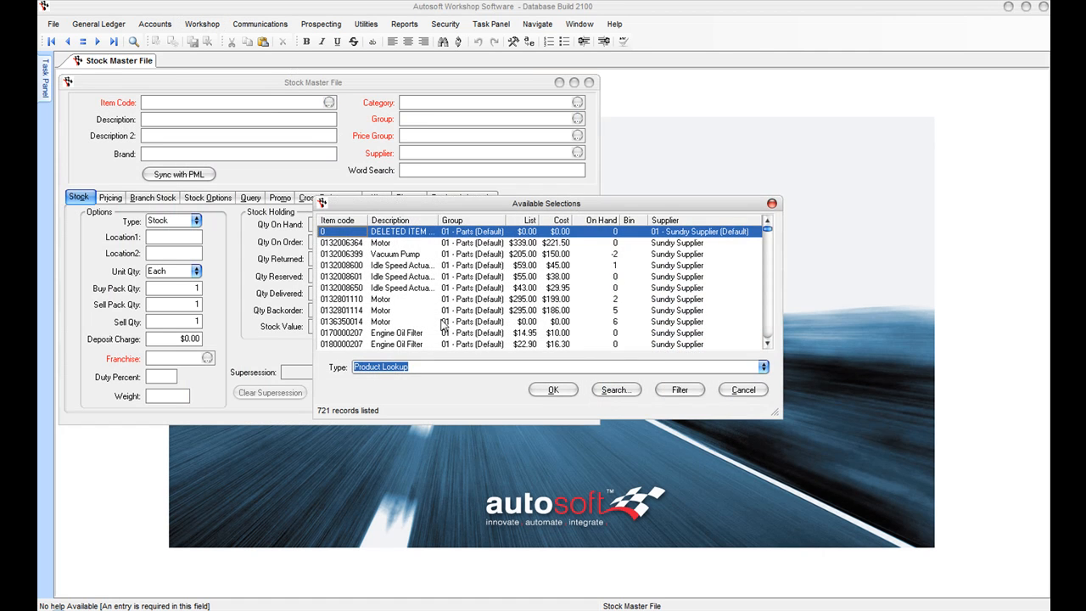
left_click(359, 265)
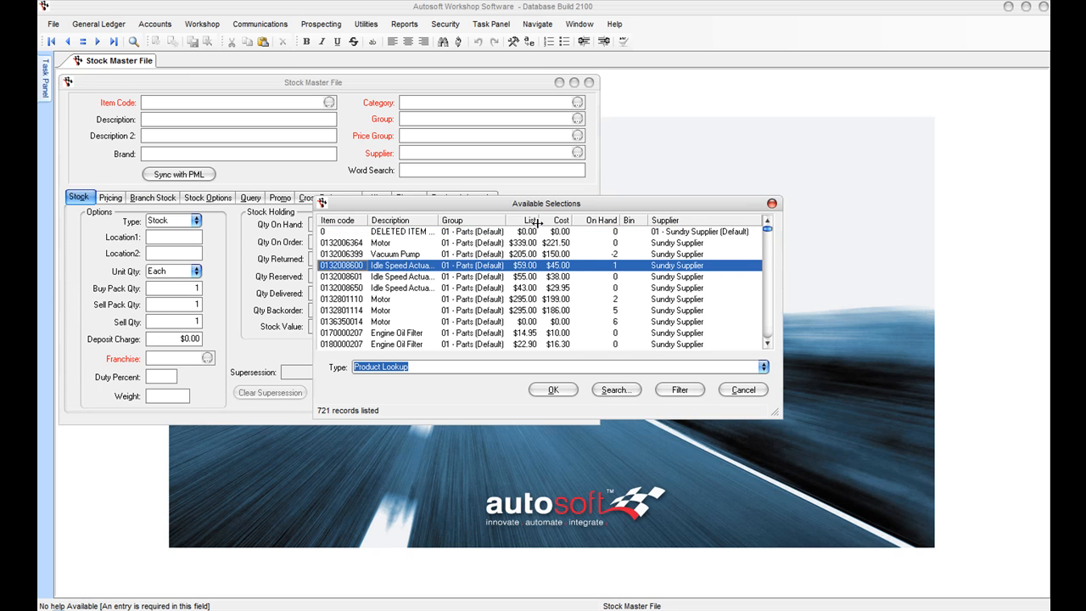
left_click(554, 389)
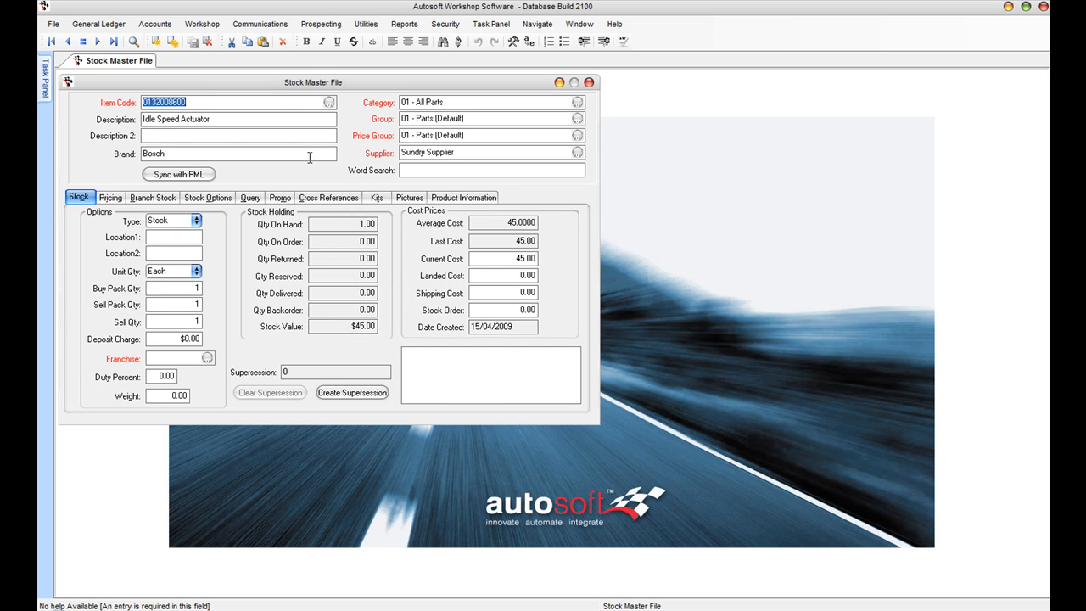
left_click(110, 199)
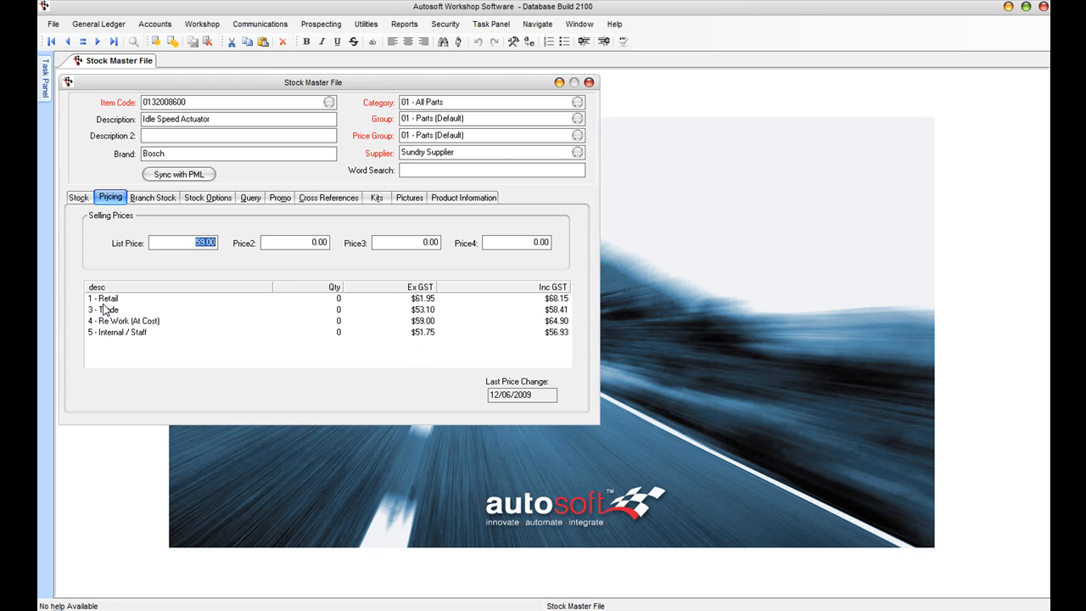
left_click(107, 299)
left_click(109, 311)
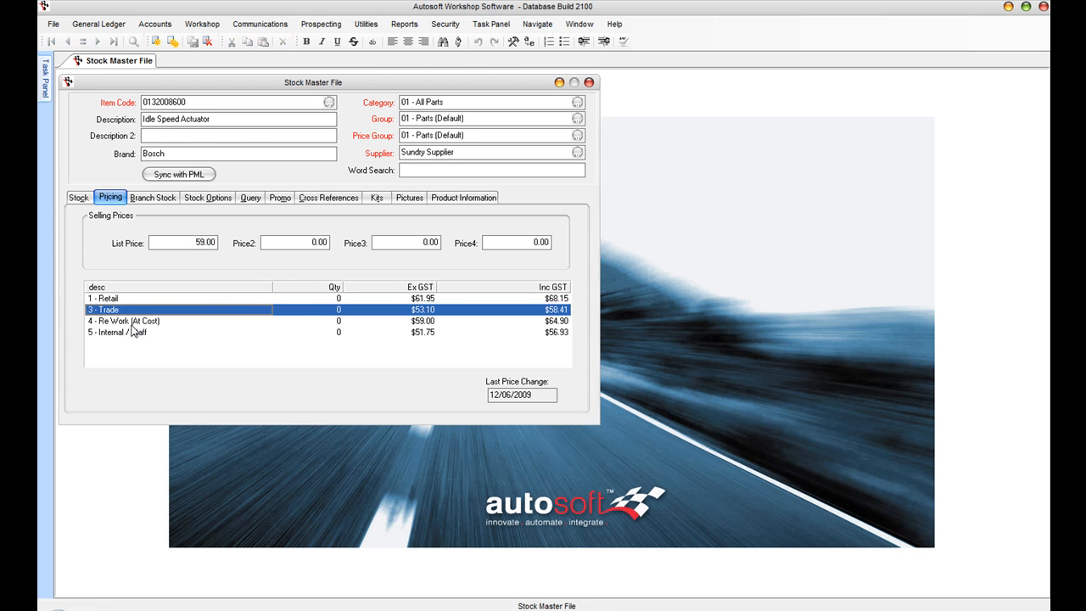
left_click(124, 322)
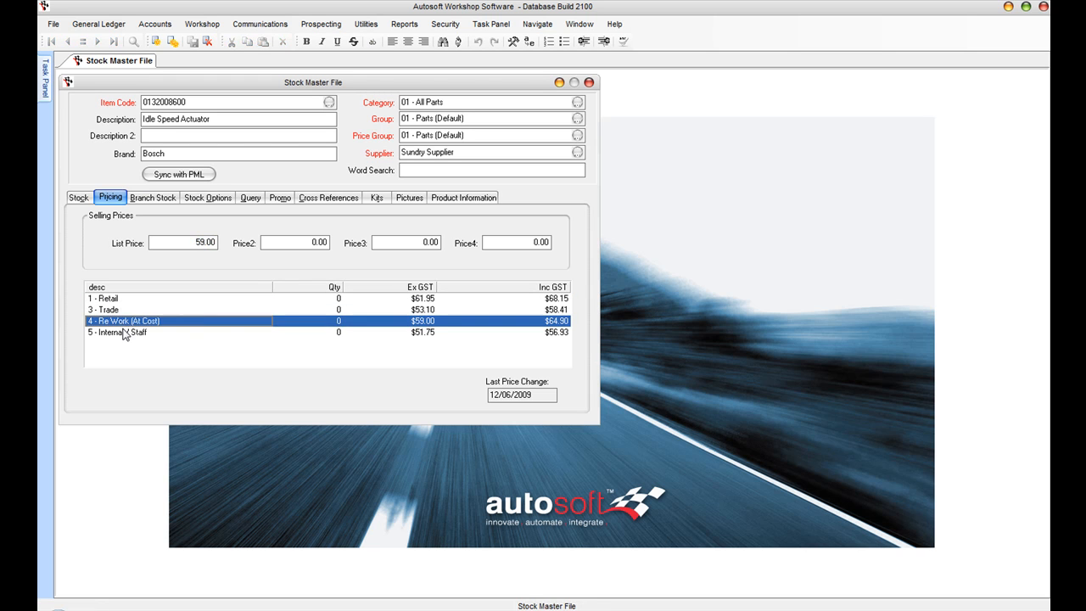
left_click(124, 333)
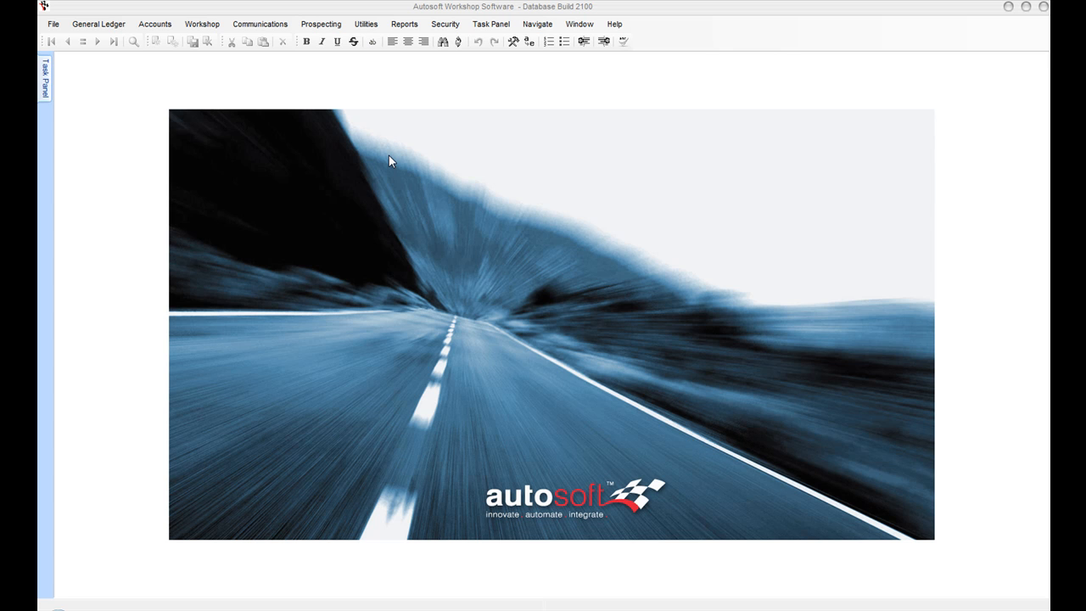
left_click(204, 26)
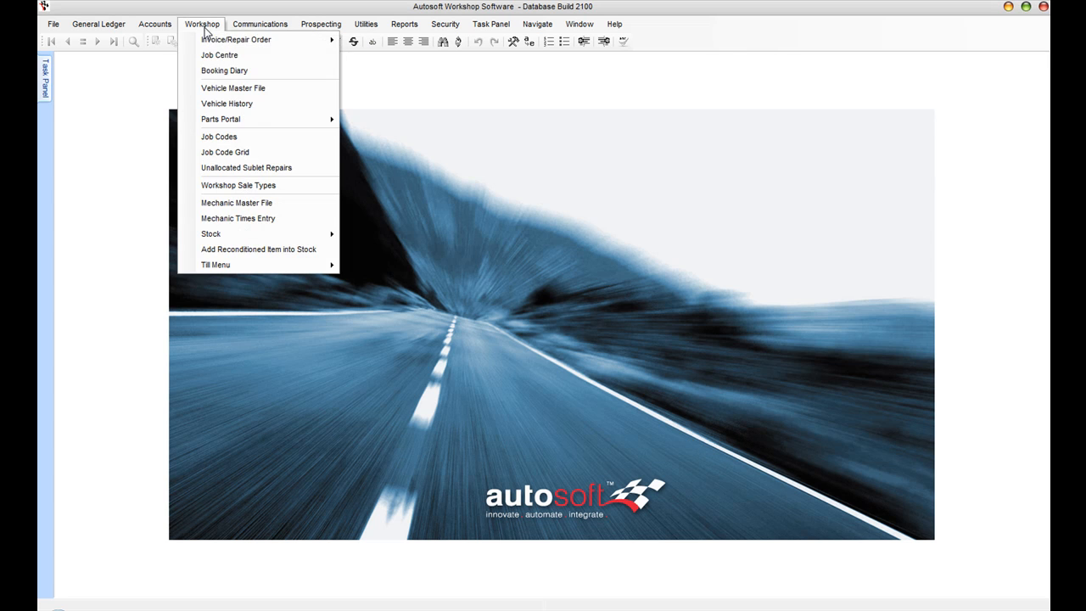
mouse_move(214, 40)
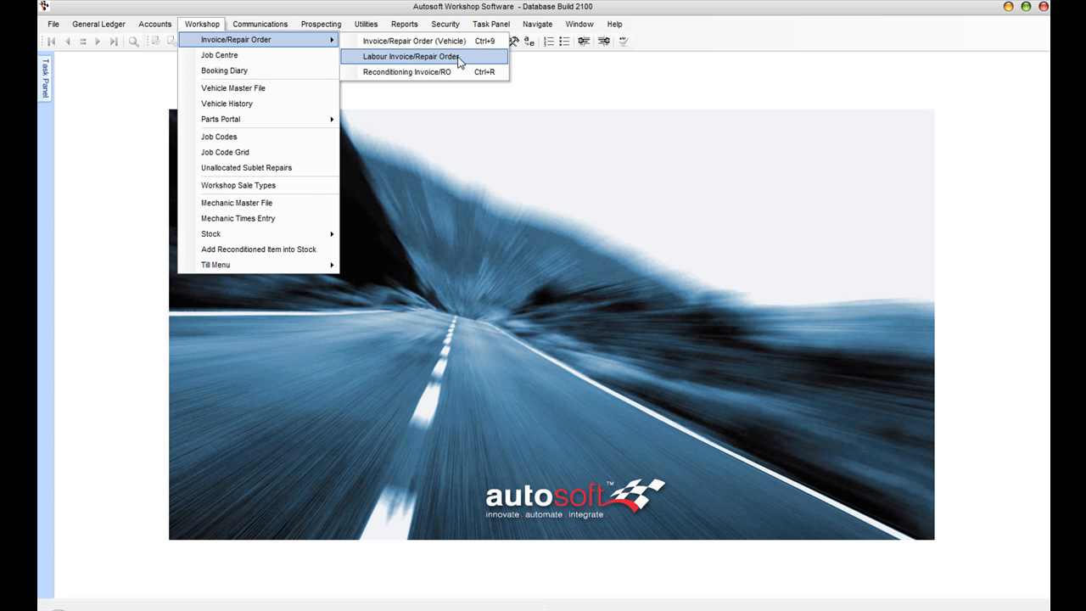
left_click(469, 67)
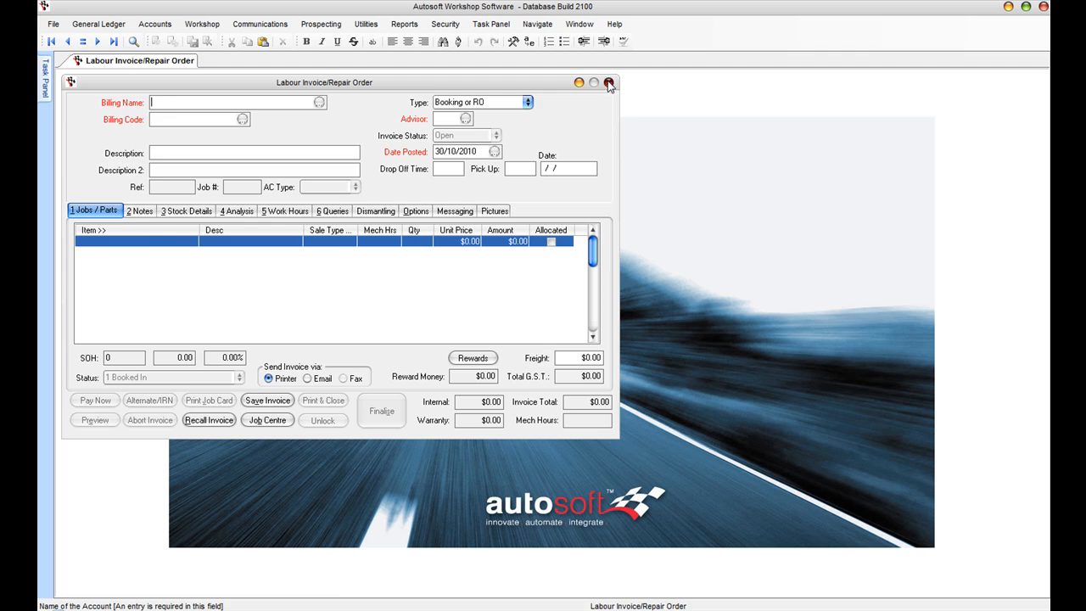
left_click(608, 83)
left_click(202, 24)
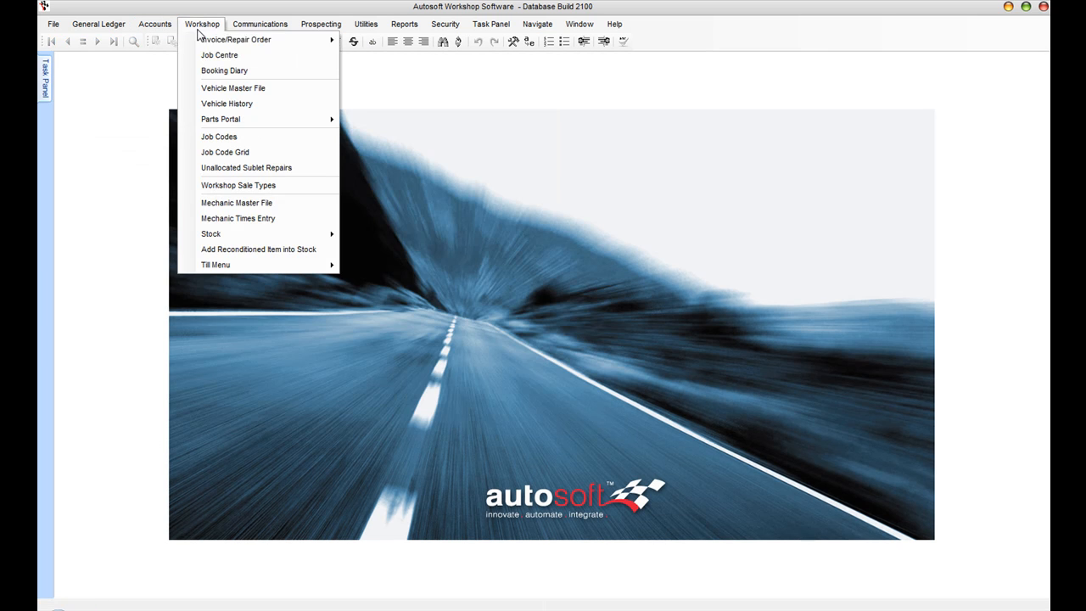
mouse_move(238, 40)
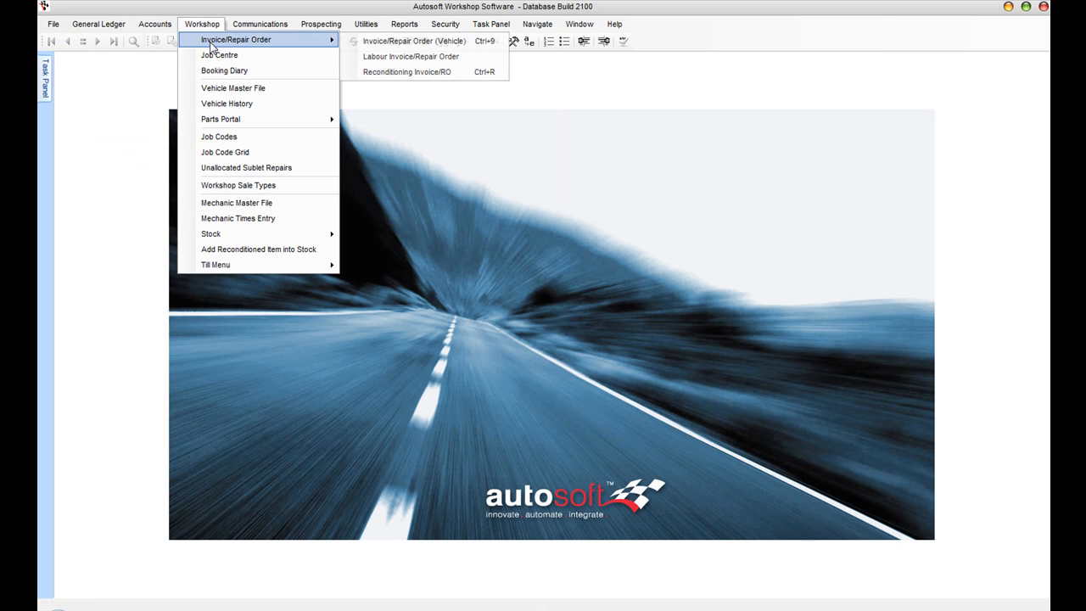
left_click(483, 75)
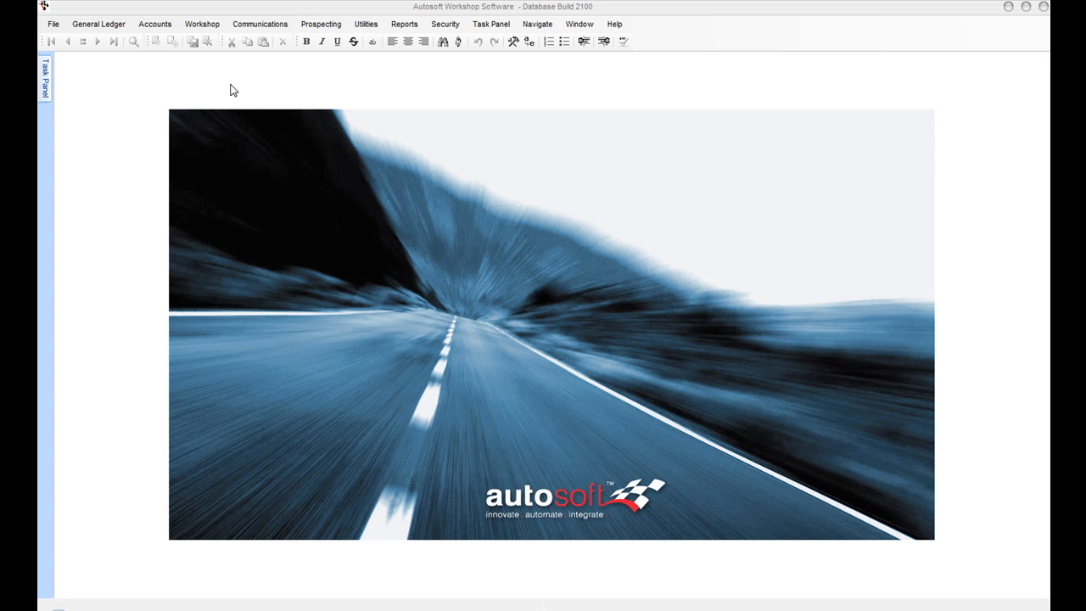
left_click(156, 31)
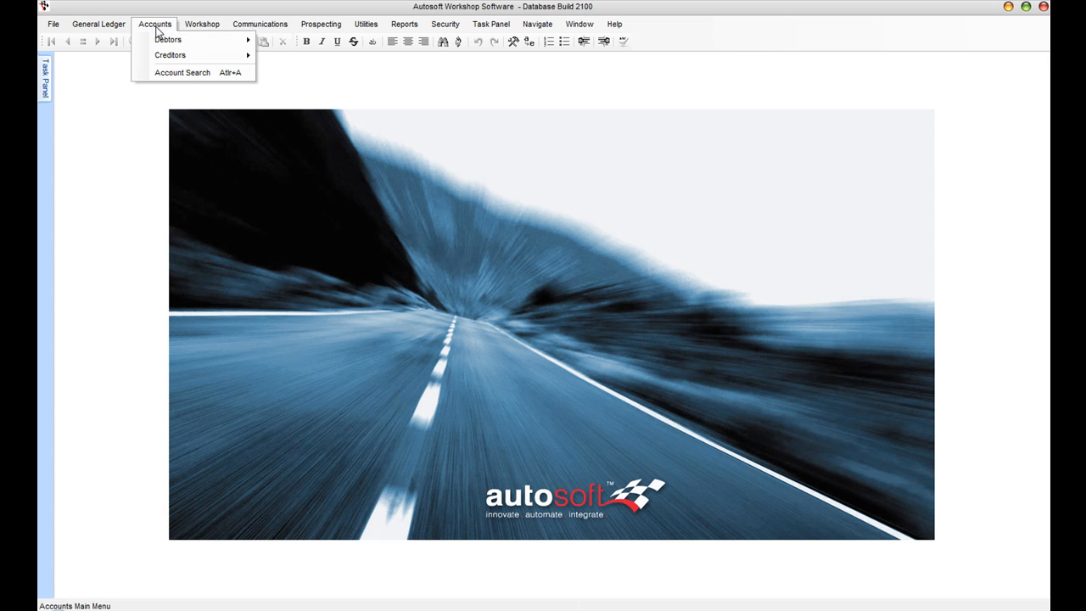
mouse_move(171, 57)
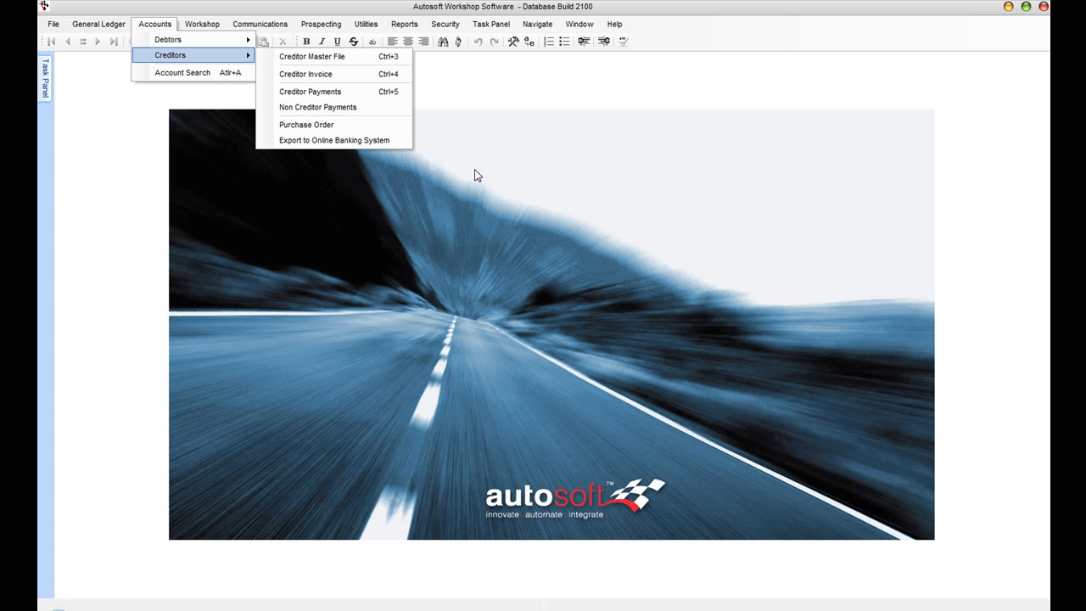
left_click(497, 155)
left_click(405, 28)
left_click(434, 41)
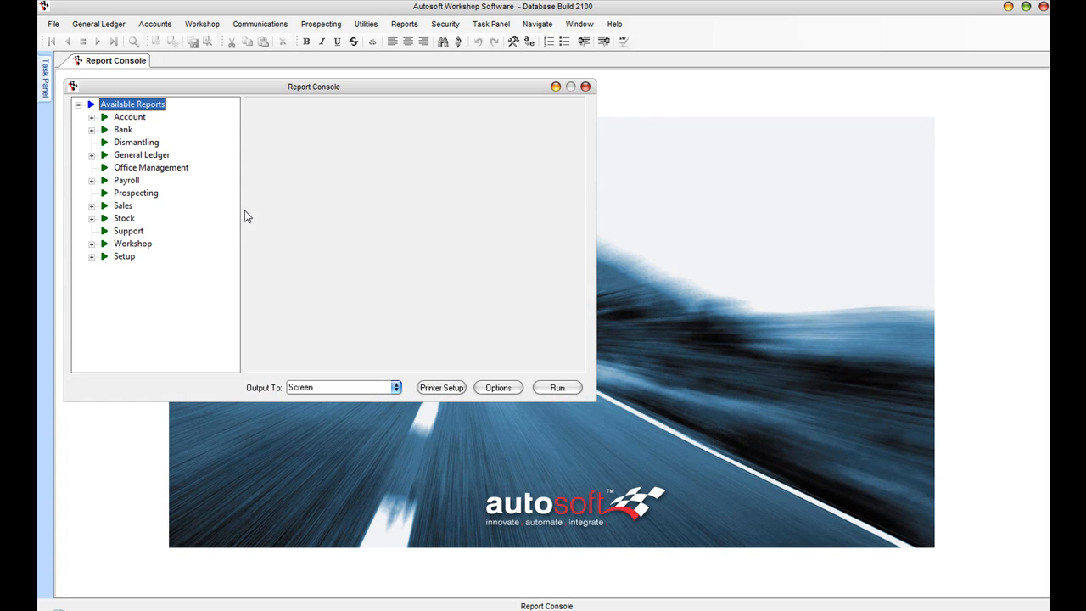
left_click(90, 118)
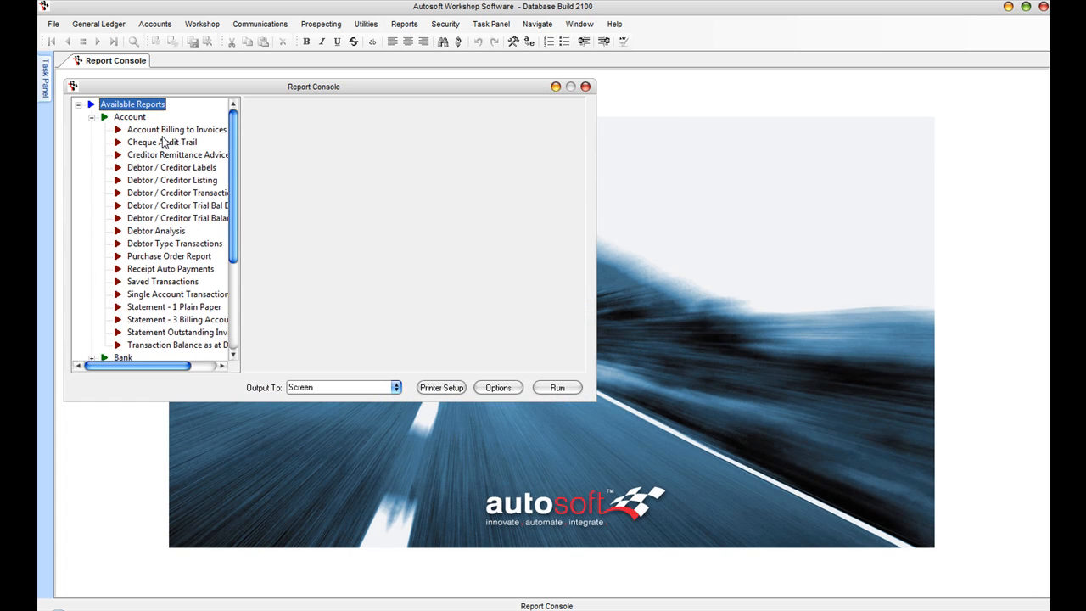
left_click(173, 219)
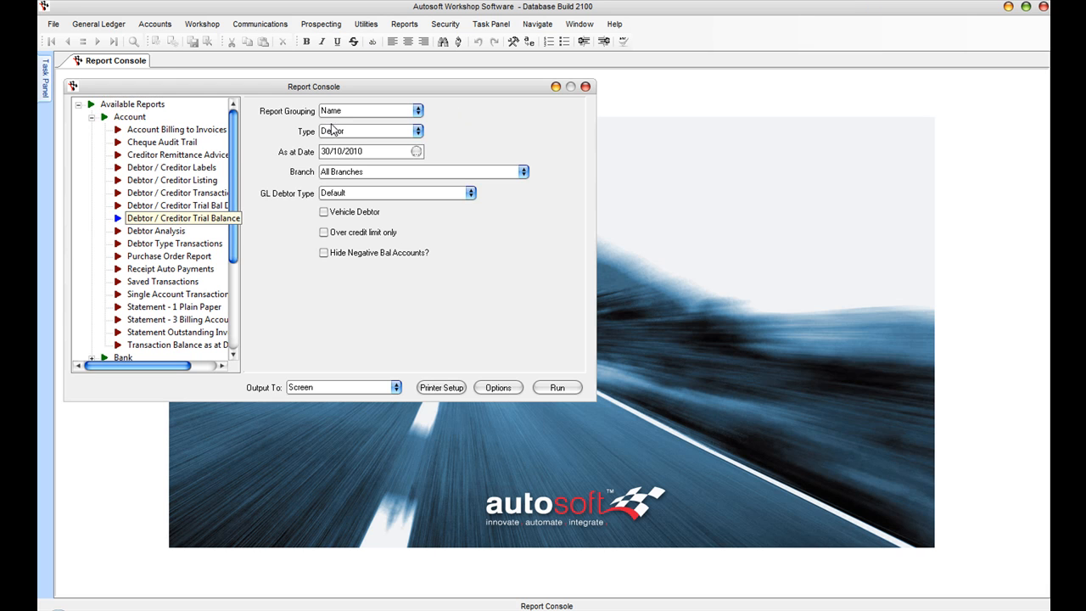
left_click(558, 387)
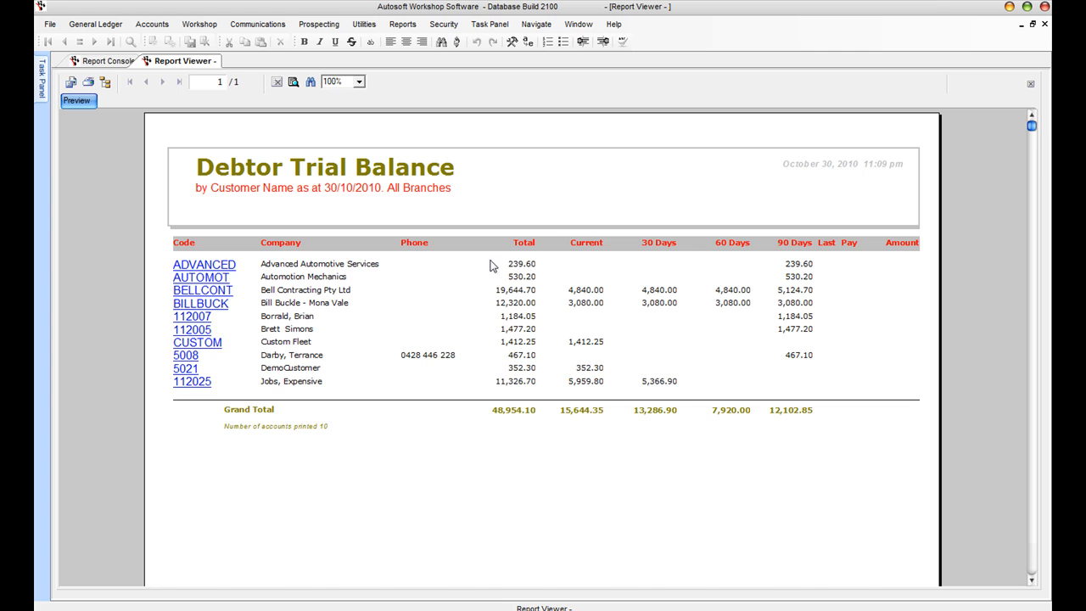
left_click(1044, 23)
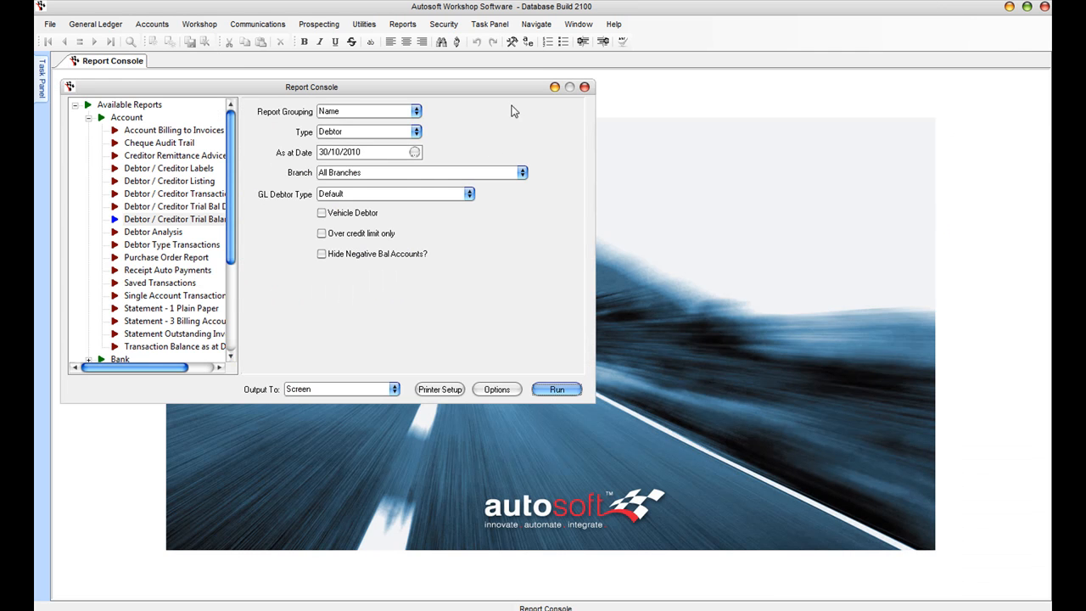
left_click(583, 87)
left_click(152, 24)
Step: Output debtor statements as Print for the 10 listed customer accounts into the Report Viewer
mouse_move(165, 42)
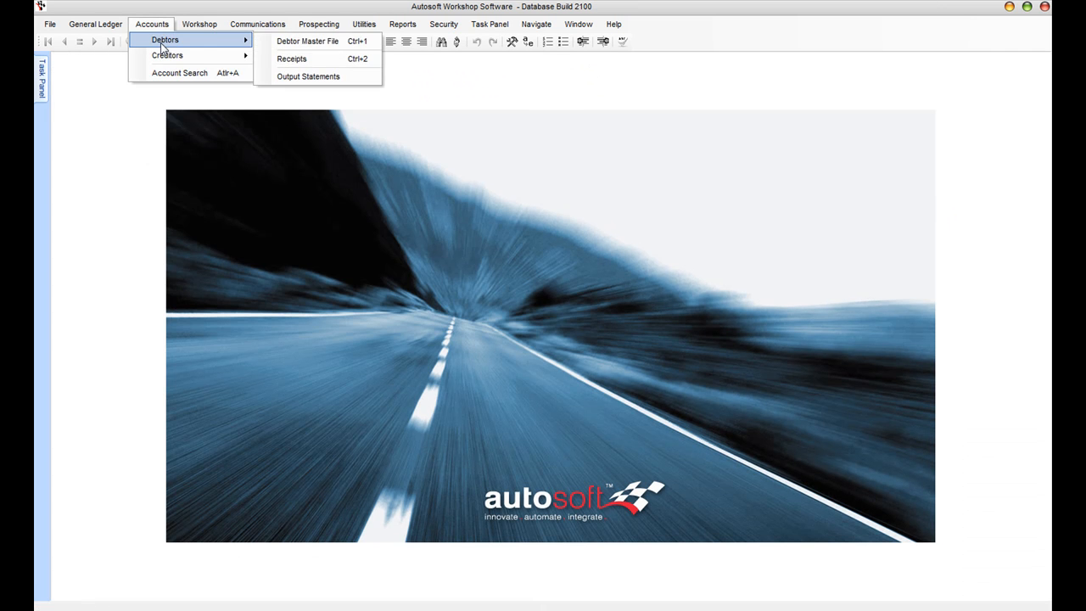
left_click(322, 80)
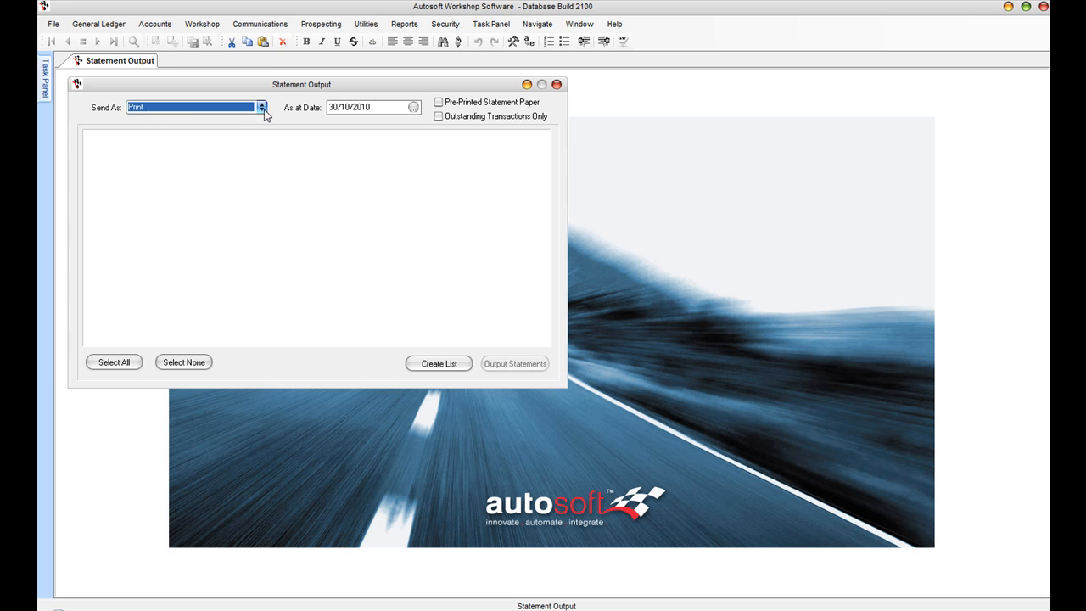
left_click(263, 108)
left_click(263, 111)
left_click(442, 365)
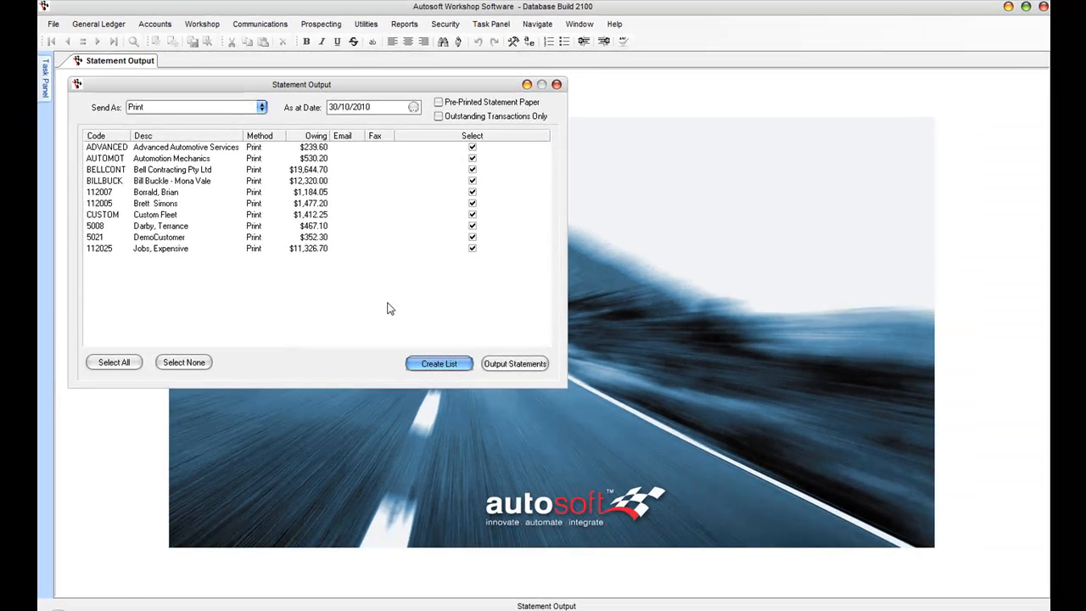
left_click(516, 365)
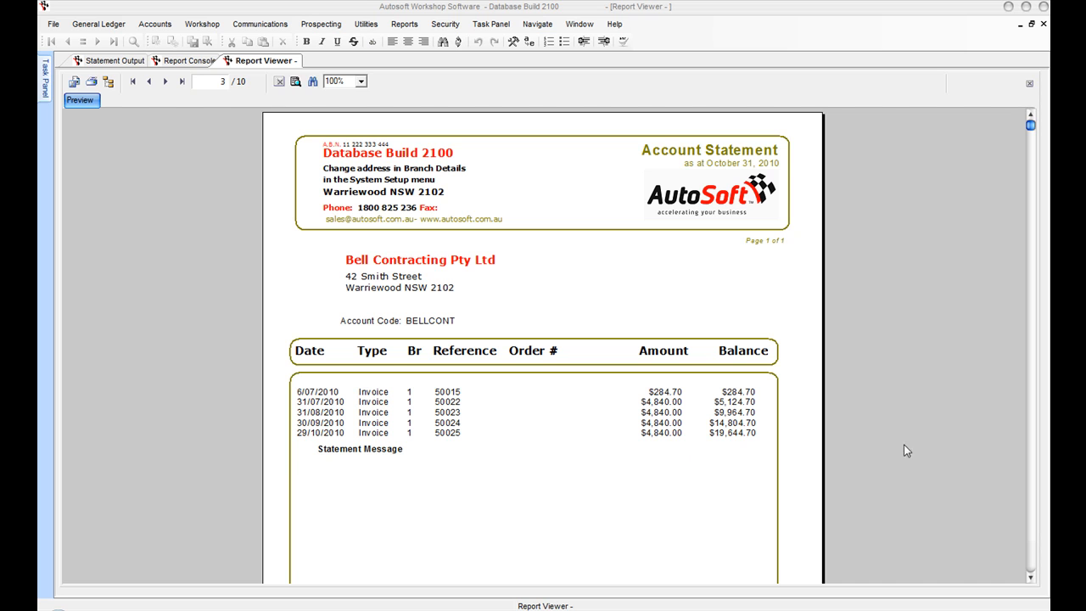
Step: Browse the statement preview back to page 2 ($530.20 due) and close the viewer
left_click(1030, 577)
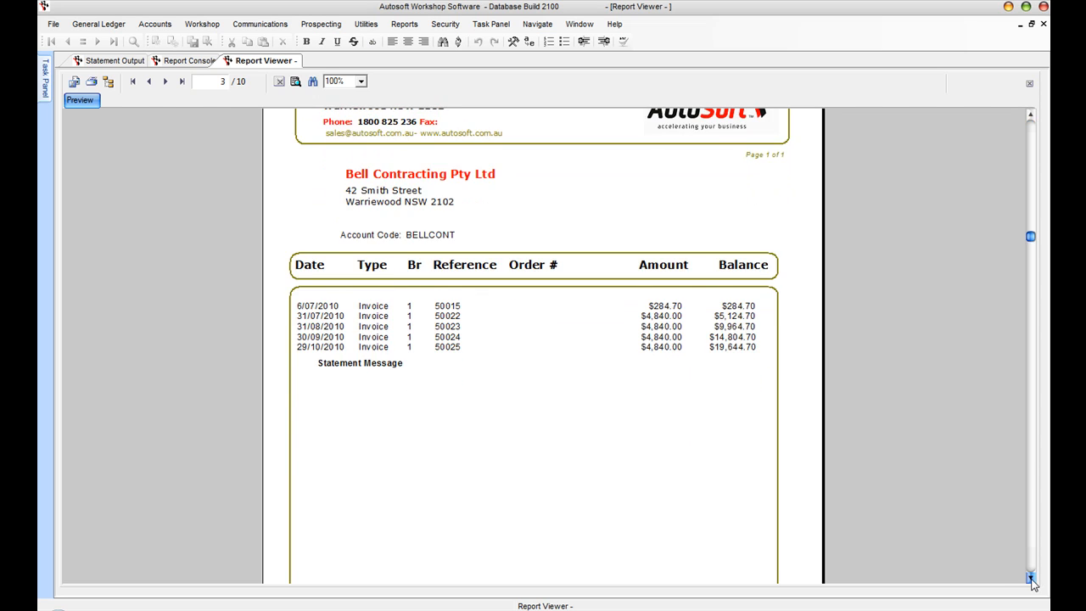
left_click(1031, 578)
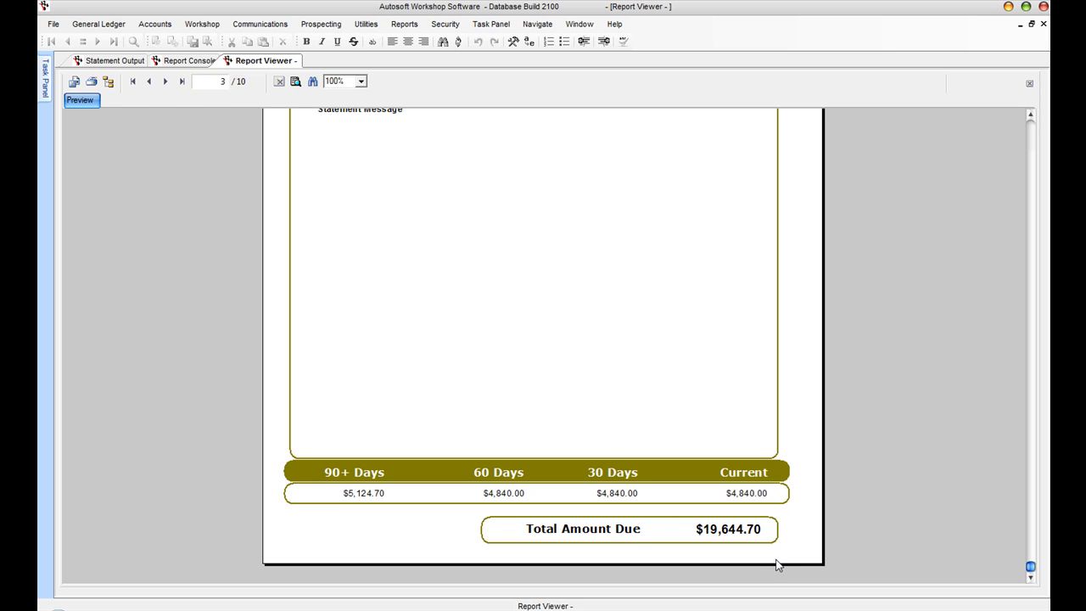
left_click(148, 82)
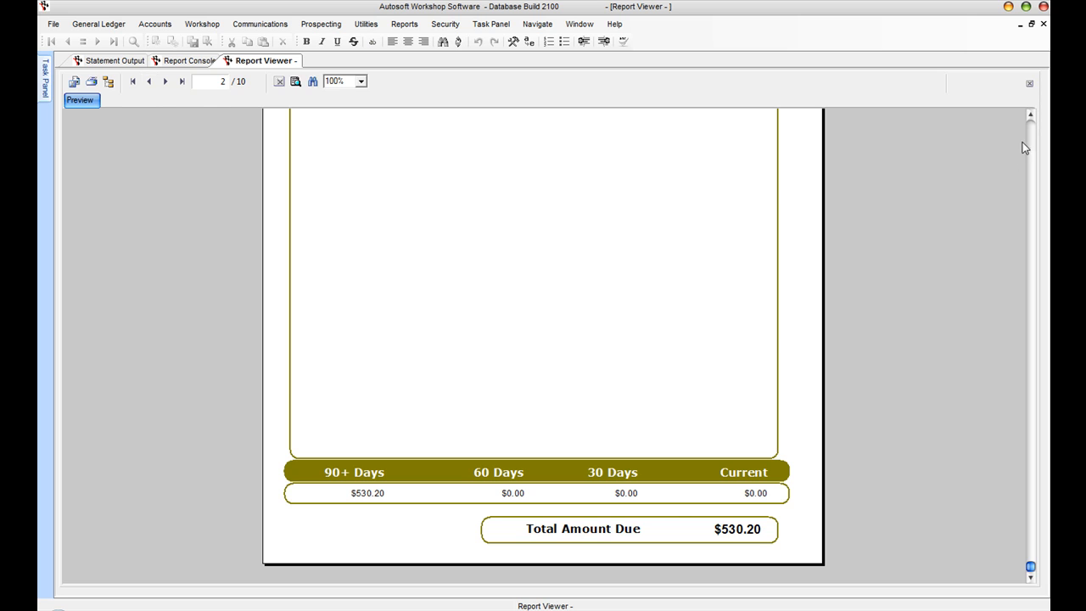
left_click(1032, 139)
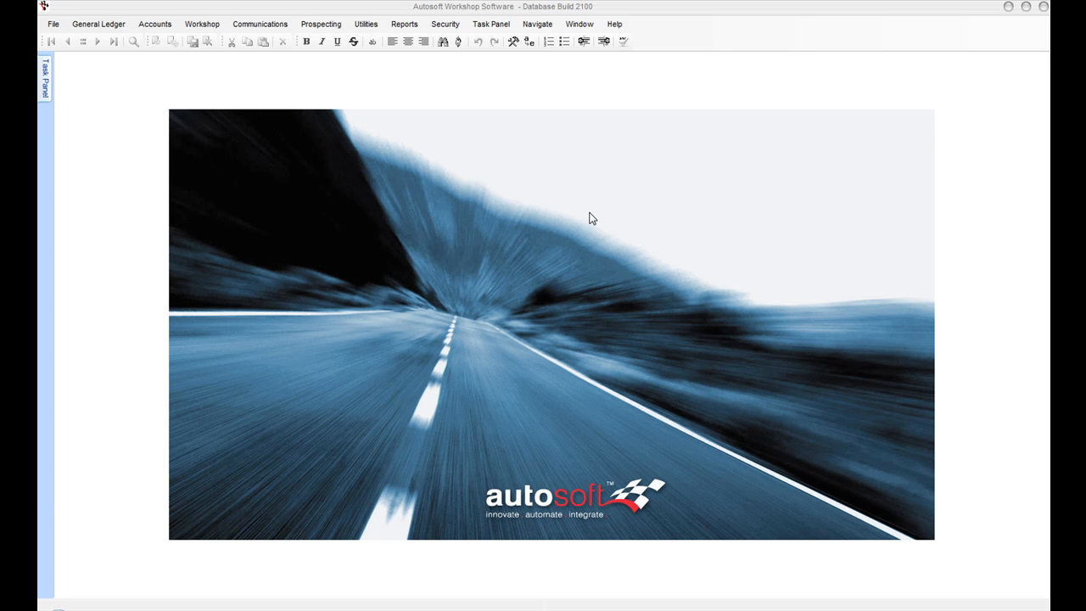
Step: Start a new debtor receipt for the Automotion Mechanics account
left_click(146, 24)
mouse_move(157, 40)
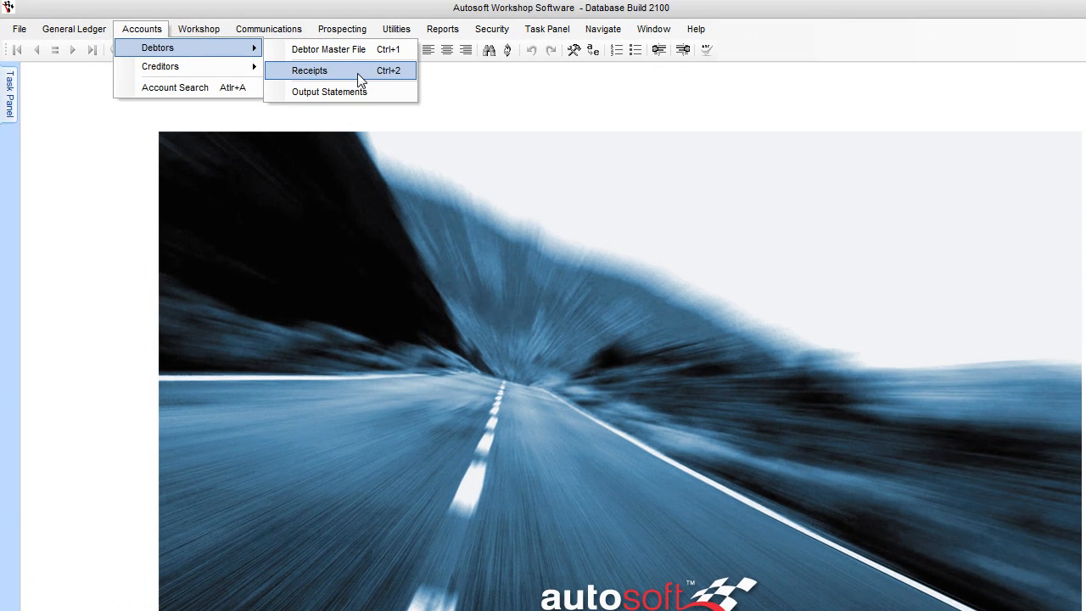
left_click(339, 62)
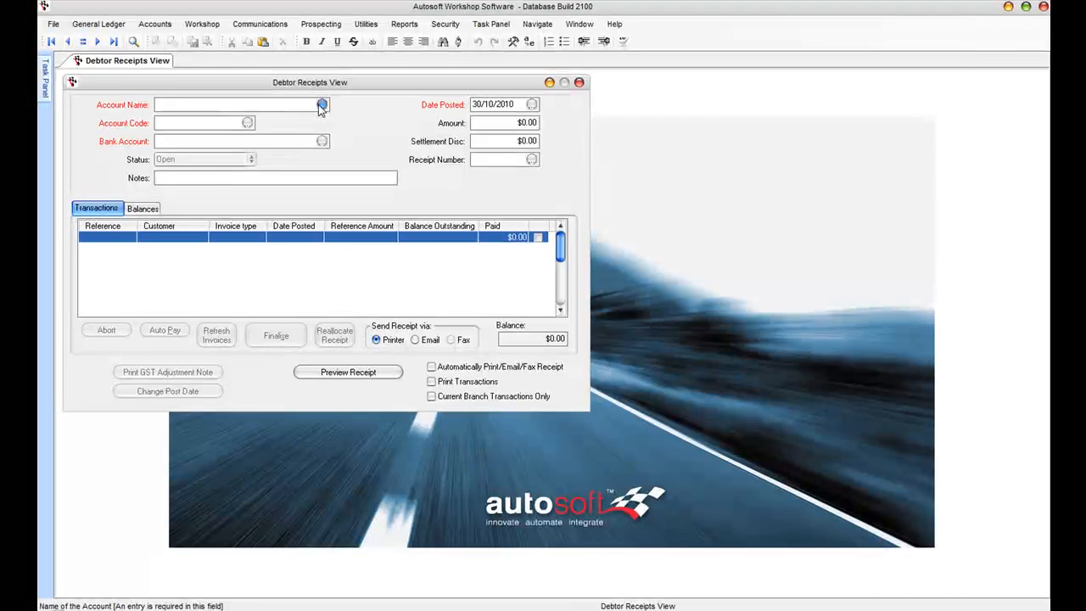
left_click(322, 106)
key("Down")
key("Down")
key("Down")
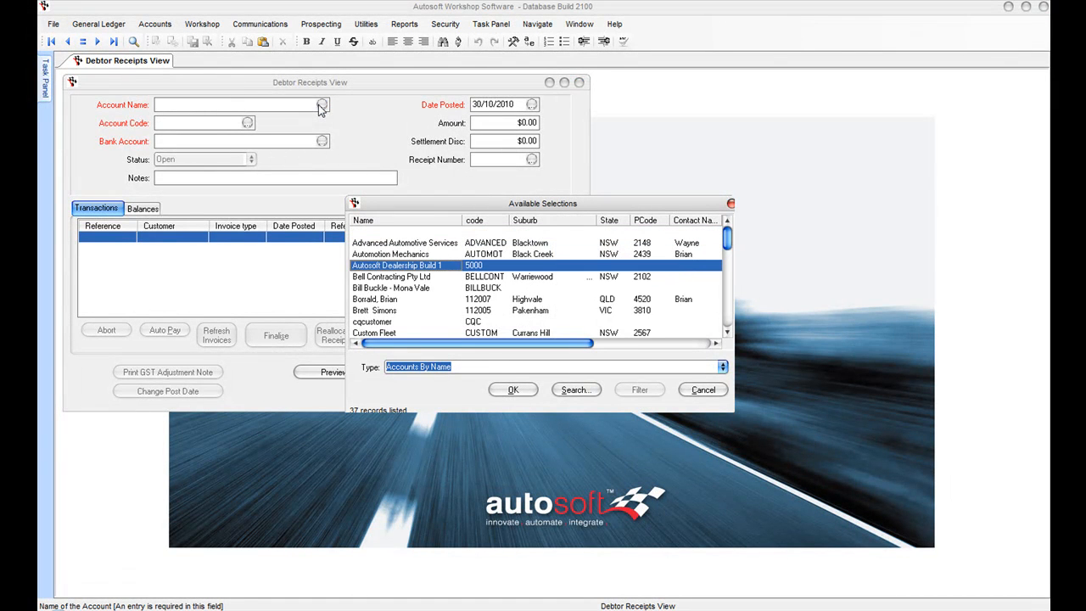
key("Up")
key("Down")
key("Up")
key("Return")
Step: Enter a $530.20 receipt amount, mark invoice 50014 fully paid, and preview the receipt
key("Tab")
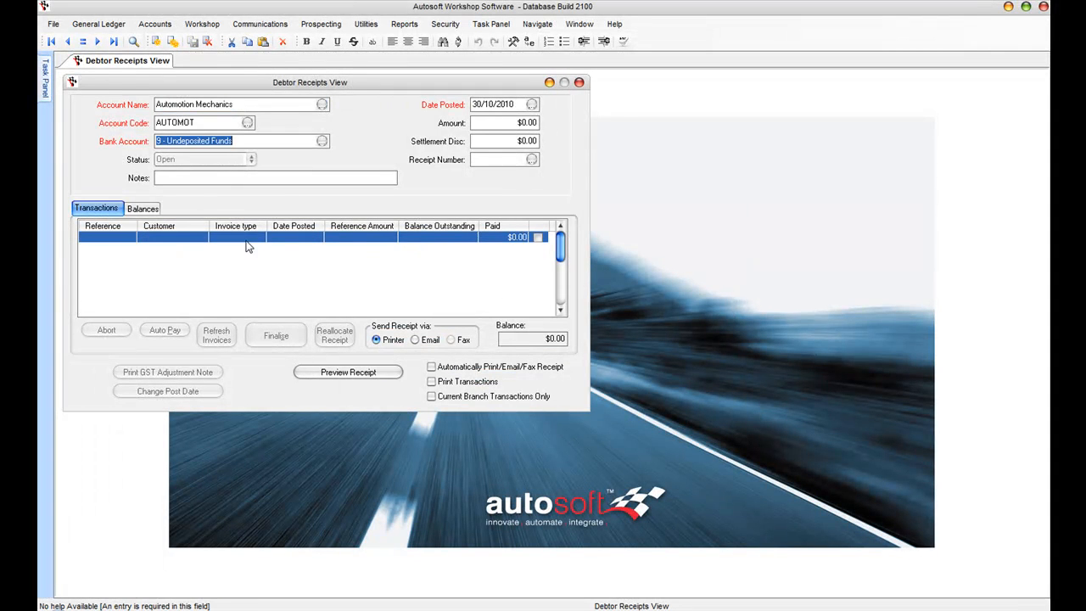
key("Tab")
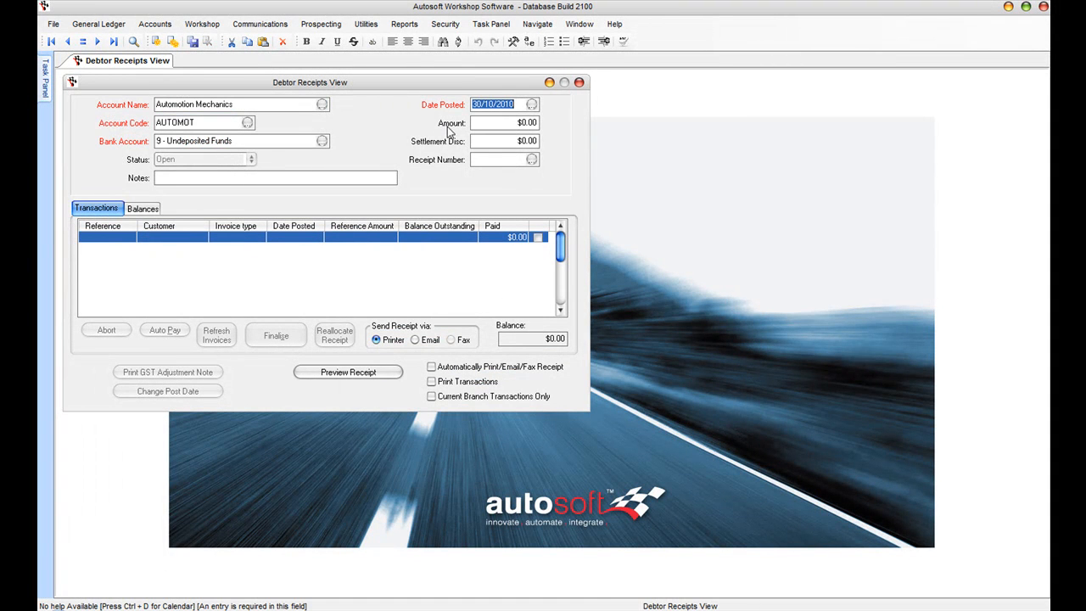
key("Tab")
key("Tab")
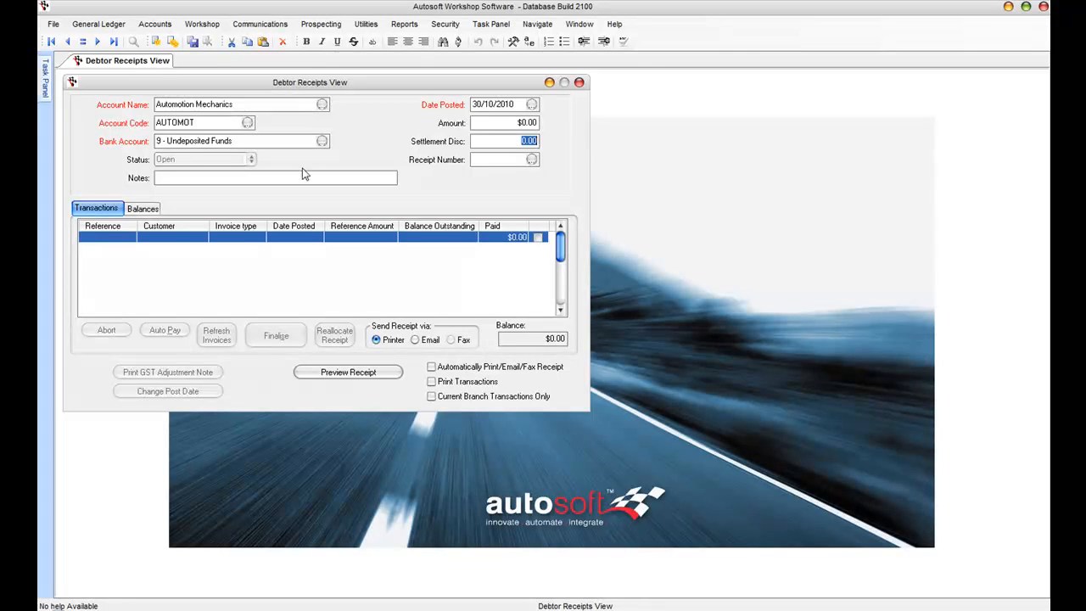
left_click(140, 211)
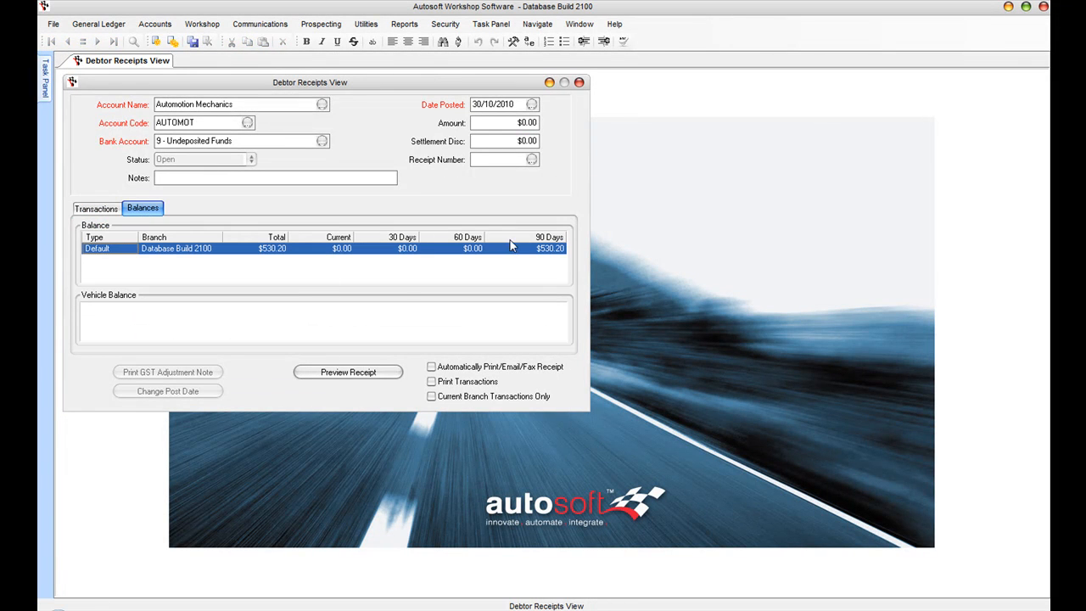
left_click(509, 123)
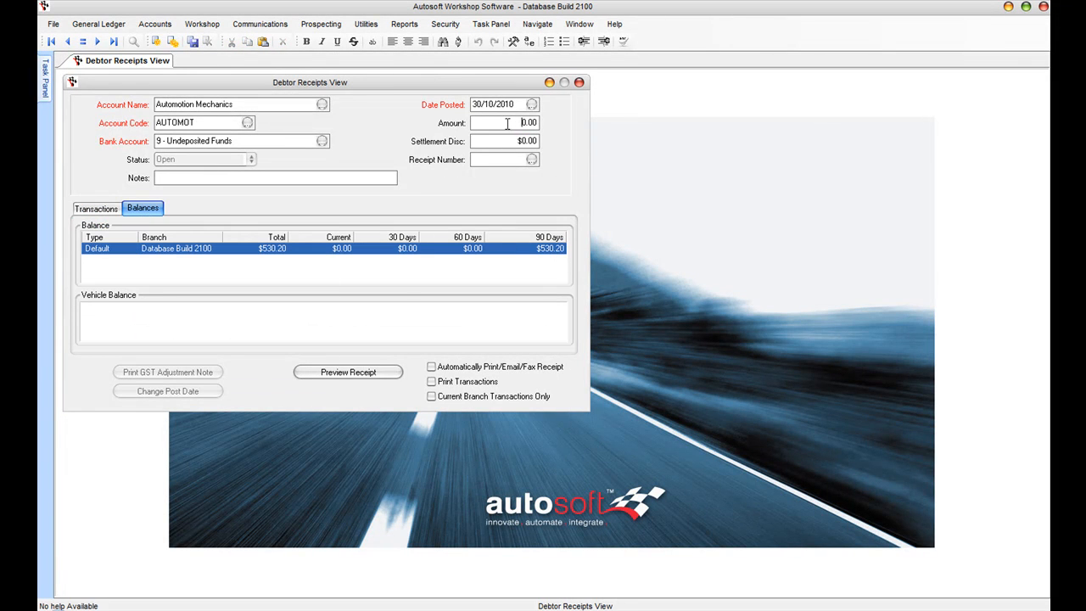
type("530")
key("Tab")
key("Tab")
left_click(97, 209)
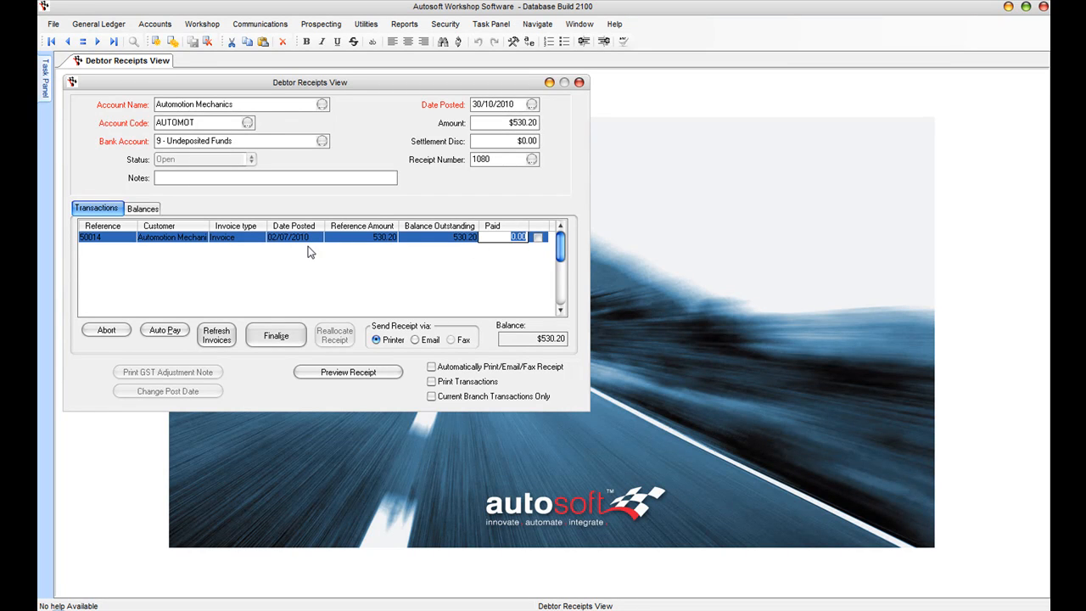
left_click(539, 241)
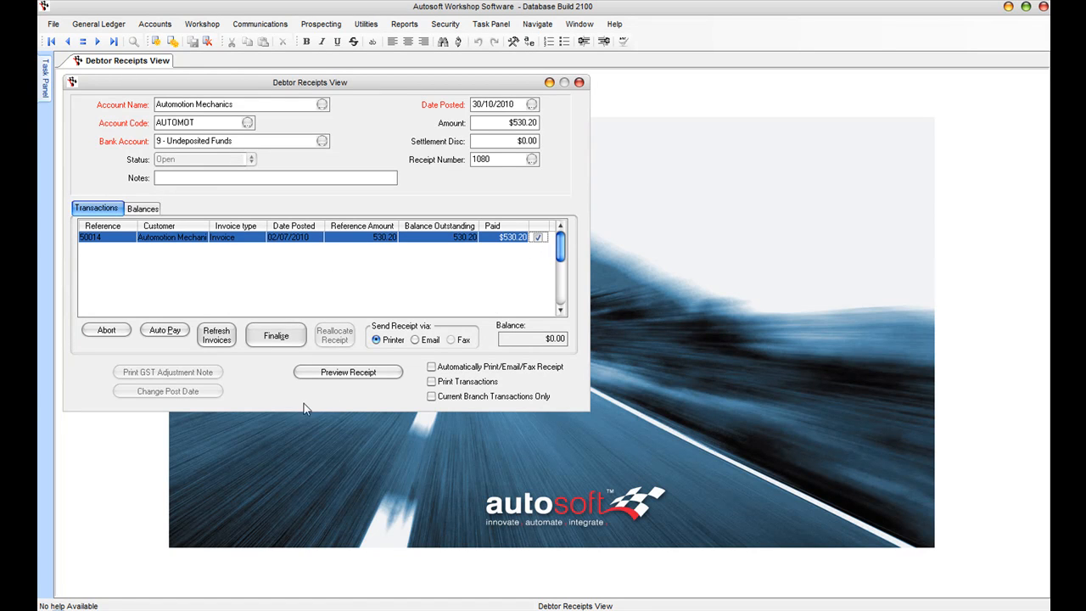
key("Return")
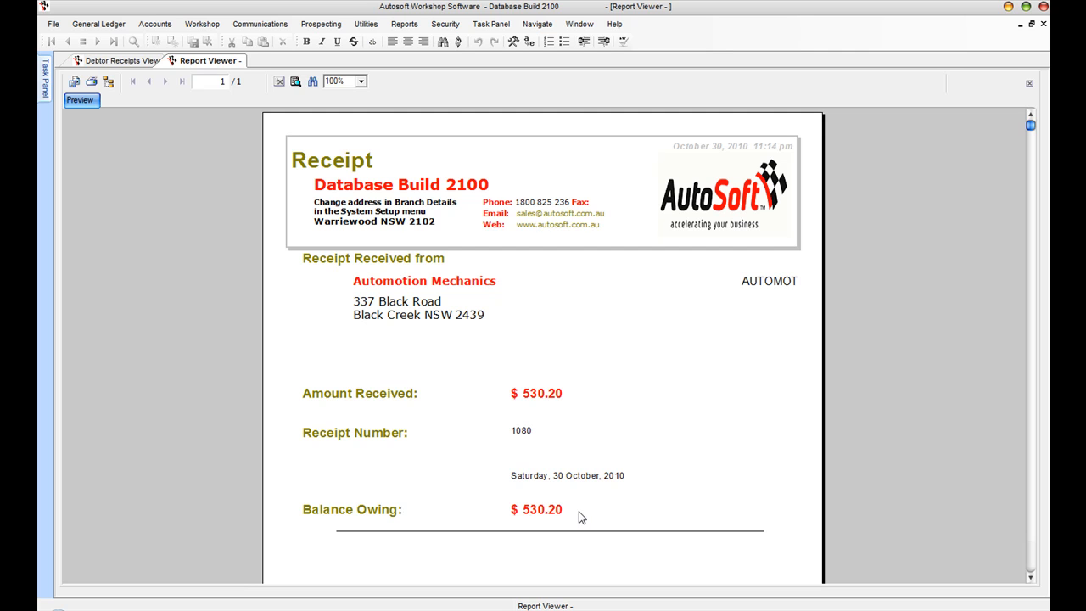
Step: Finalise the $530.20 receipt as a cheque payment drawn on NAB
left_click(1043, 24)
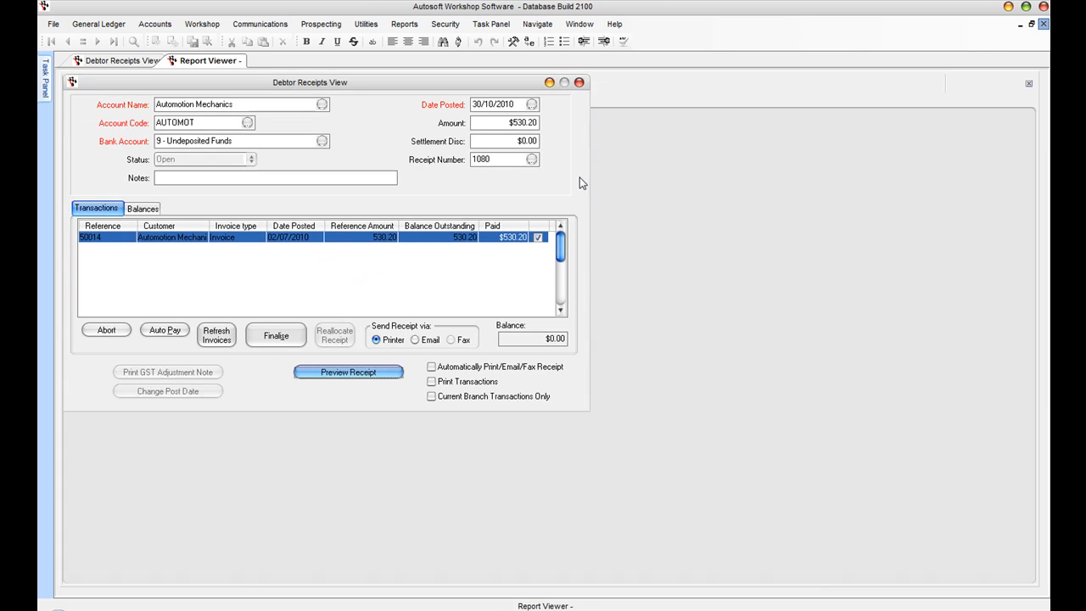
left_click(277, 337)
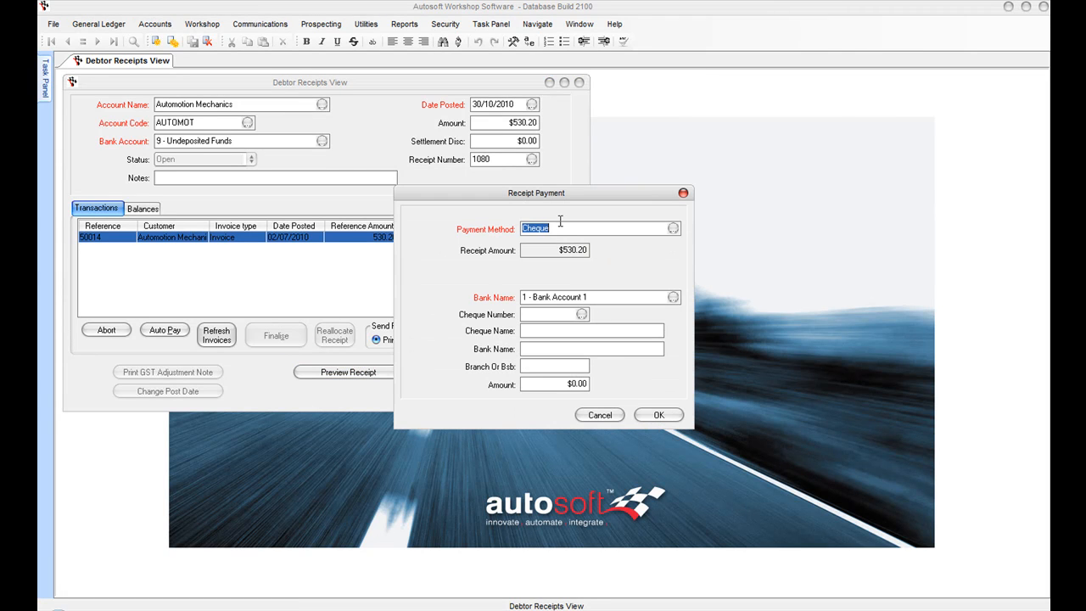
key("Tab")
key("Tab")
key("Tab")
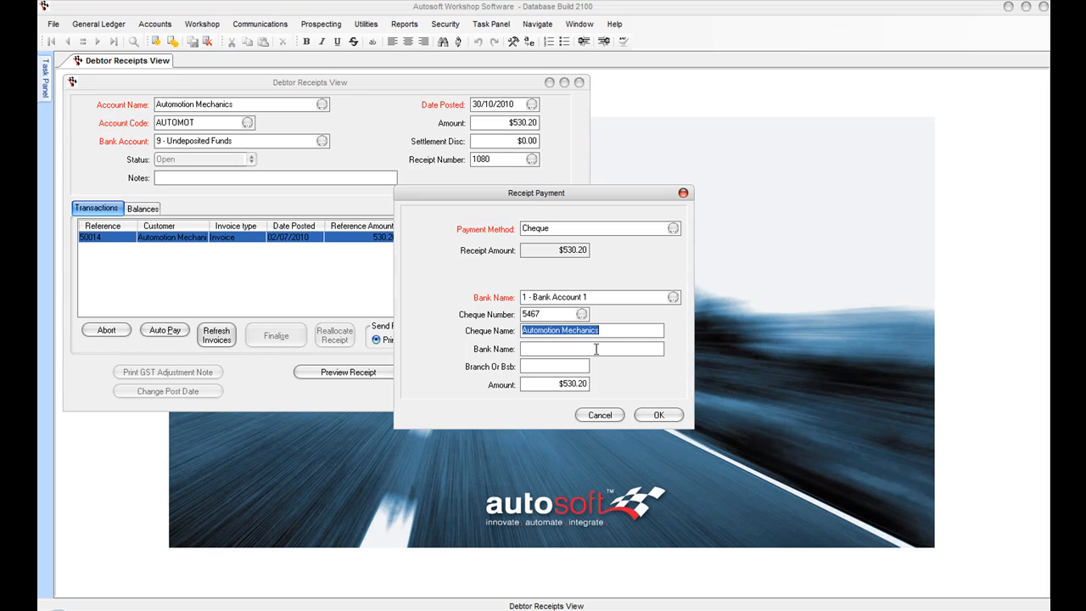
left_click(560, 345)
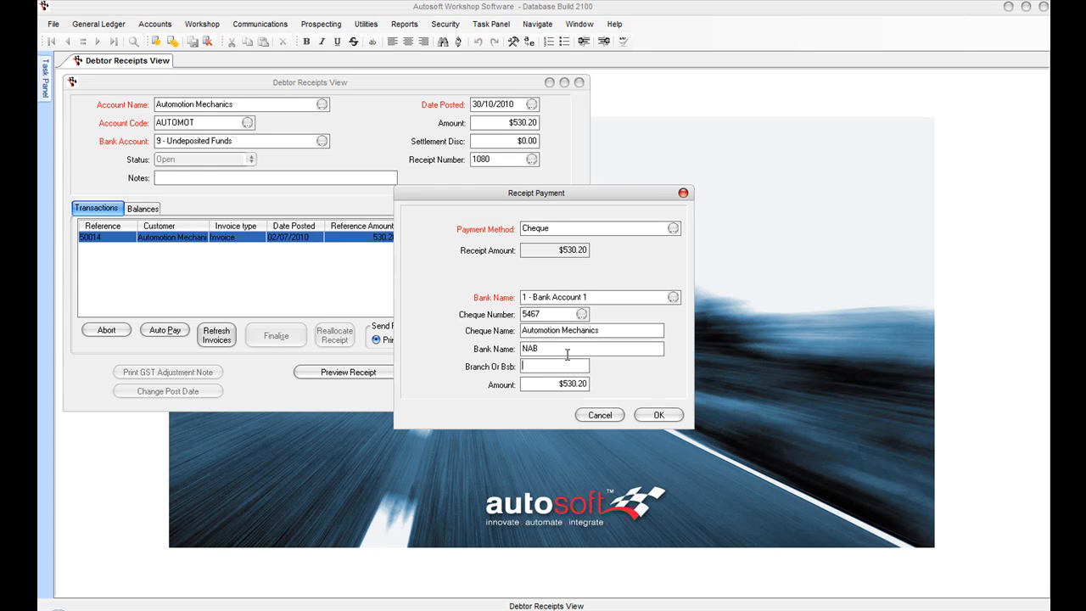
key("Tab")
left_click(654, 413)
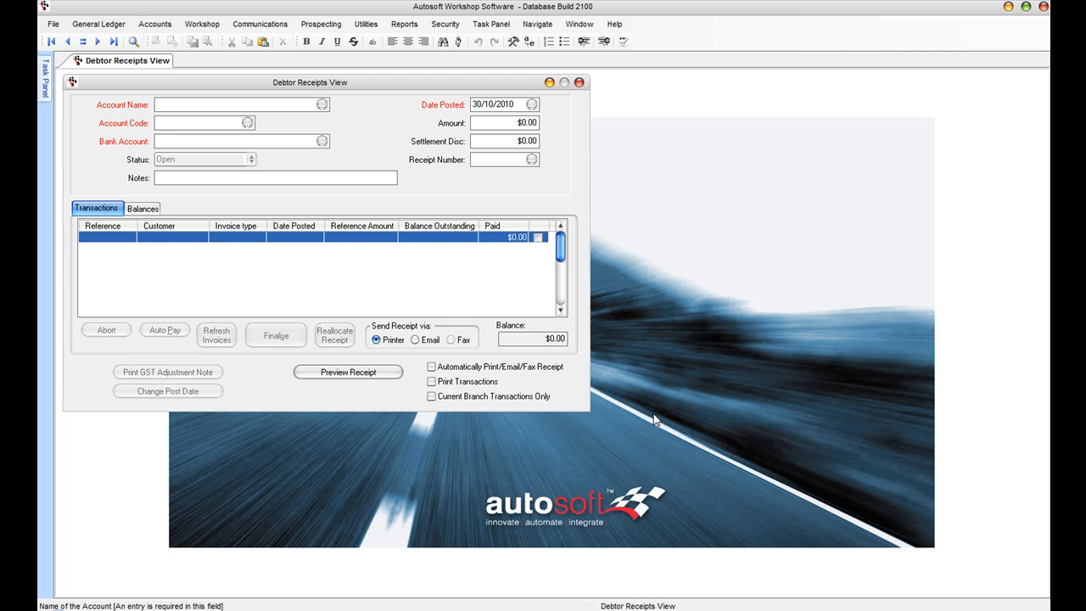
Step: Open the Automotion Mechanics debtor record and review its addresses and balances
left_click(155, 24)
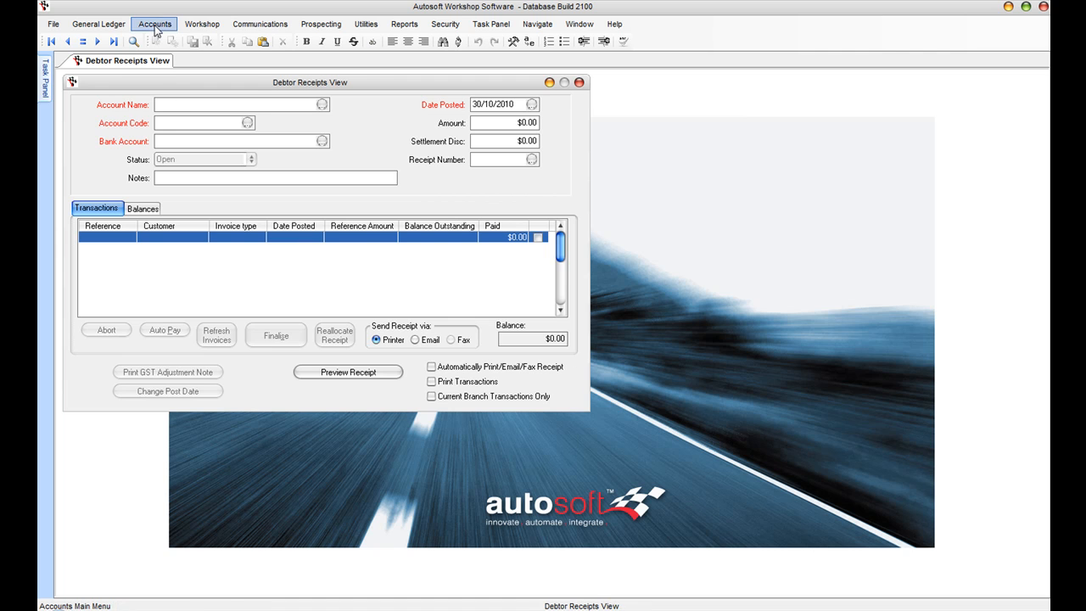
mouse_move(168, 43)
left_click(300, 40)
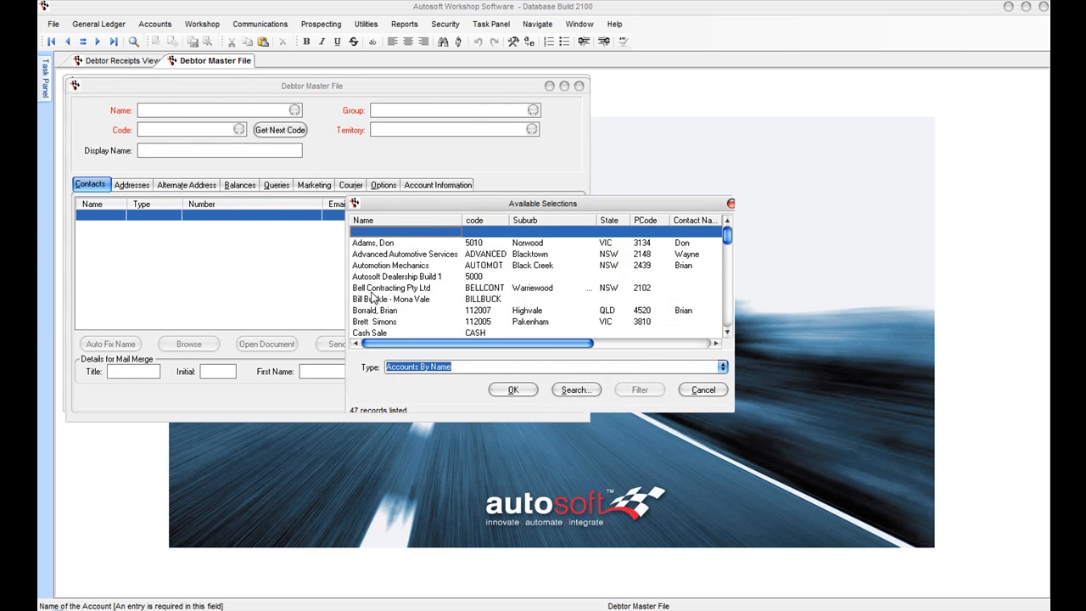
left_click(394, 266)
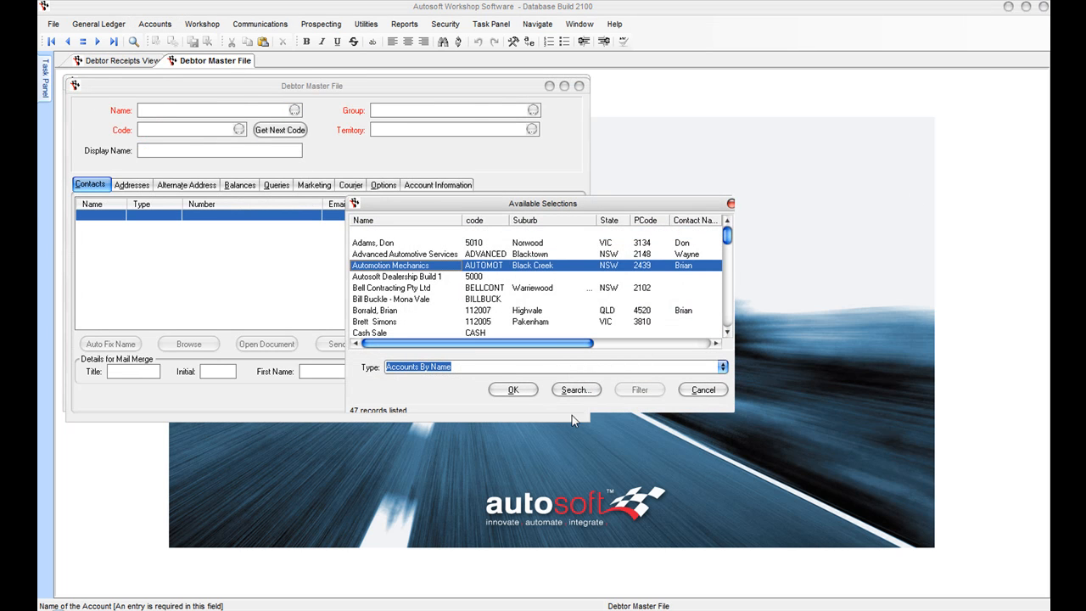
left_click(512, 390)
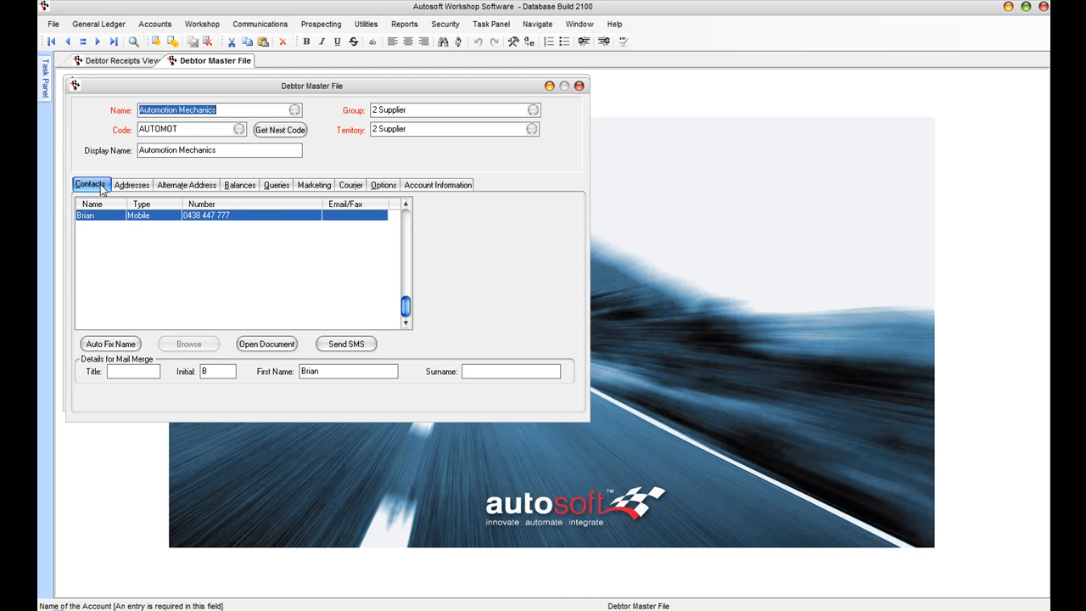
left_click(126, 186)
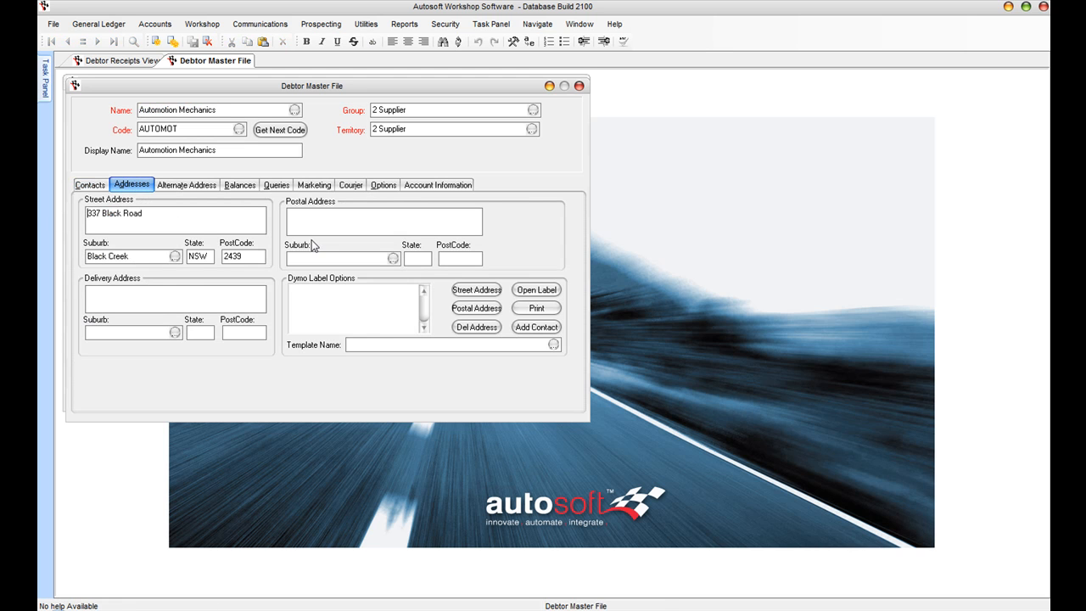
left_click(248, 187)
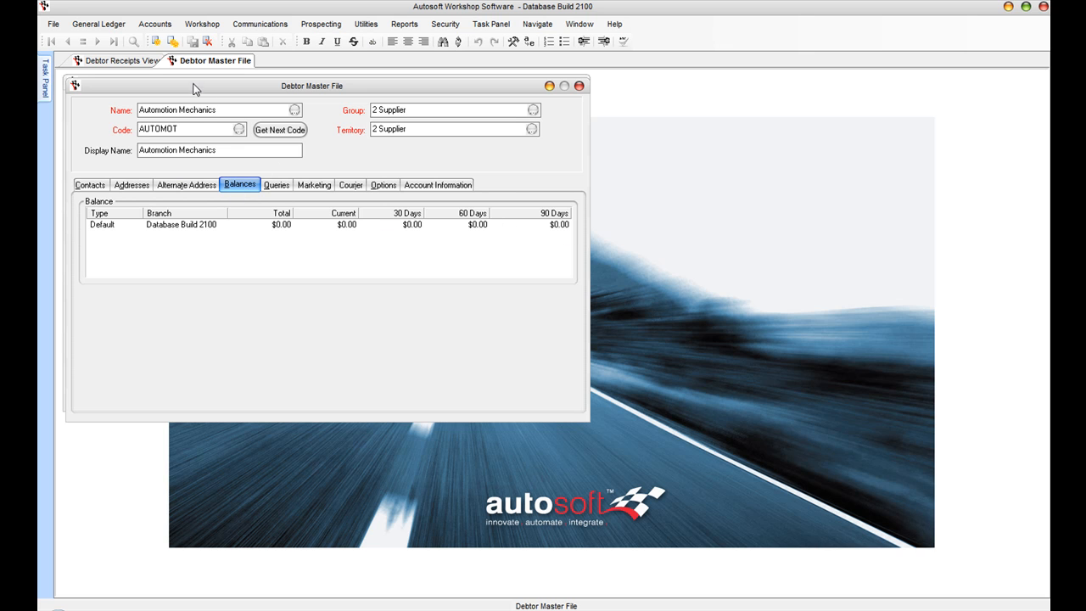
left_click(227, 113)
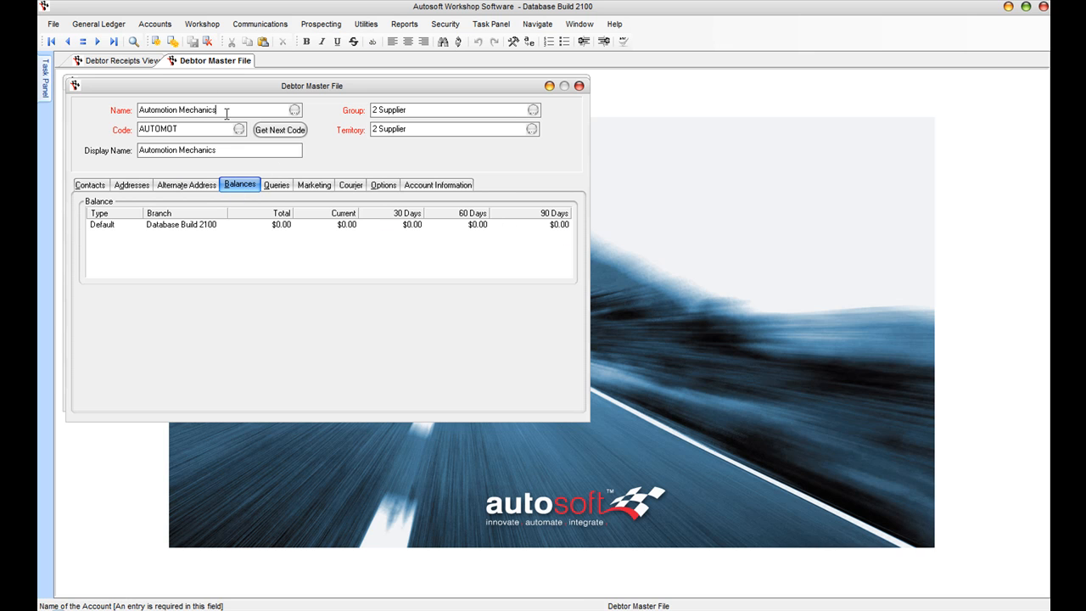
key("Page_Down")
key("Page_Down")
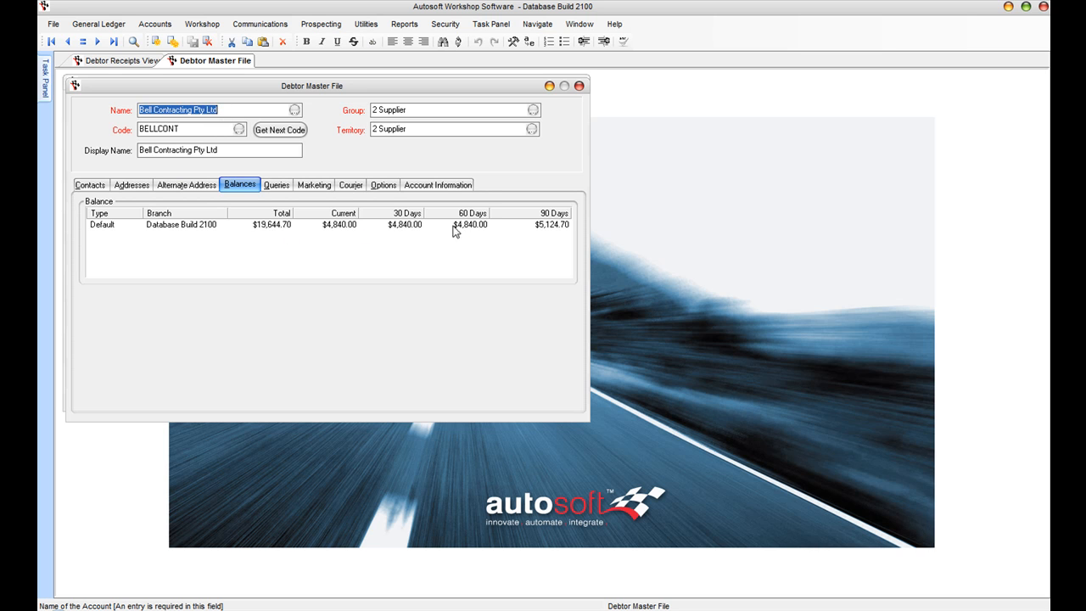
key("Page_Up")
key("Page_Up")
Step: Run the 1 Debtor History query and open Workshop Invoice 50014 from it
left_click(283, 185)
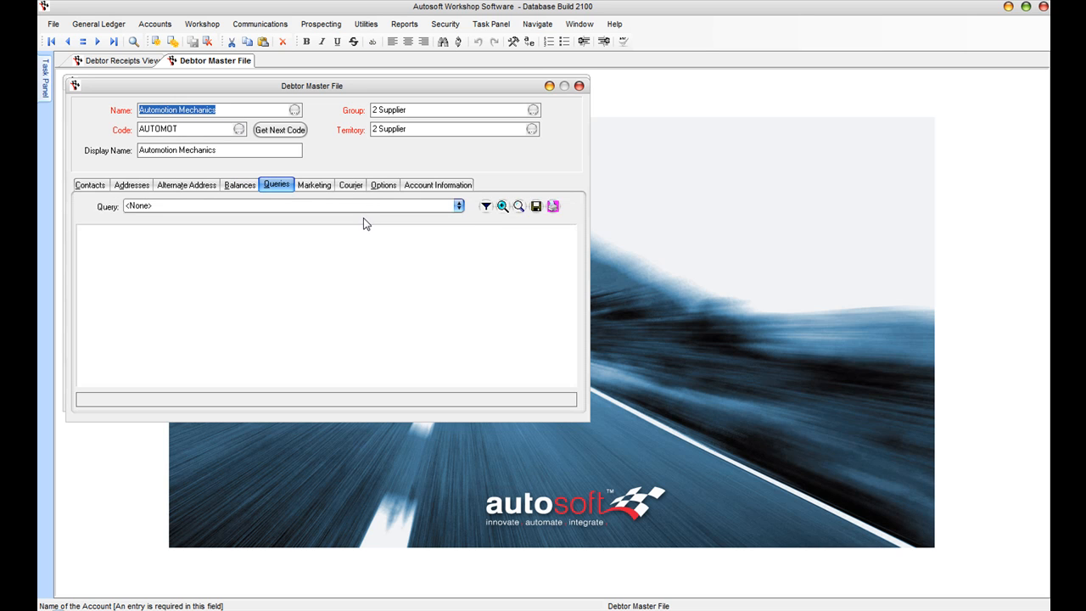
left_click(458, 207)
scroll(459, 237, "up", 1)
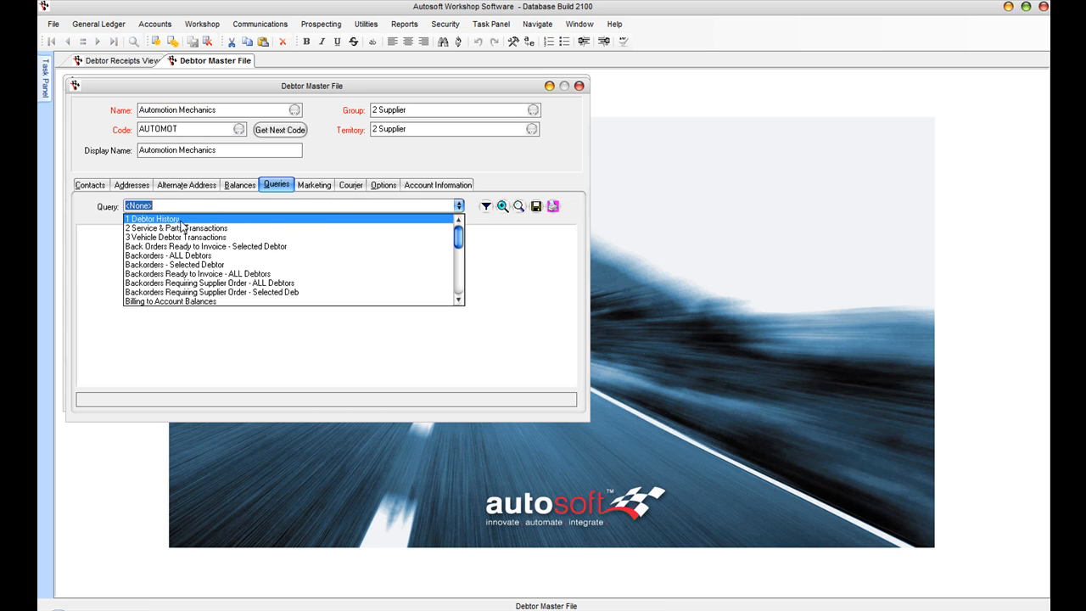
left_click(153, 214)
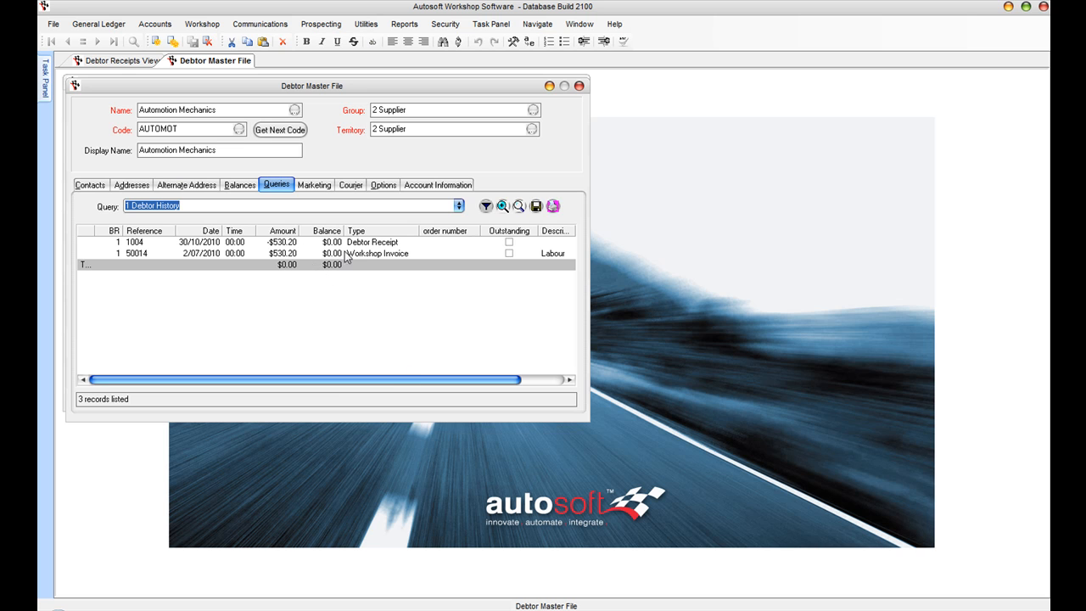
left_click(239, 244)
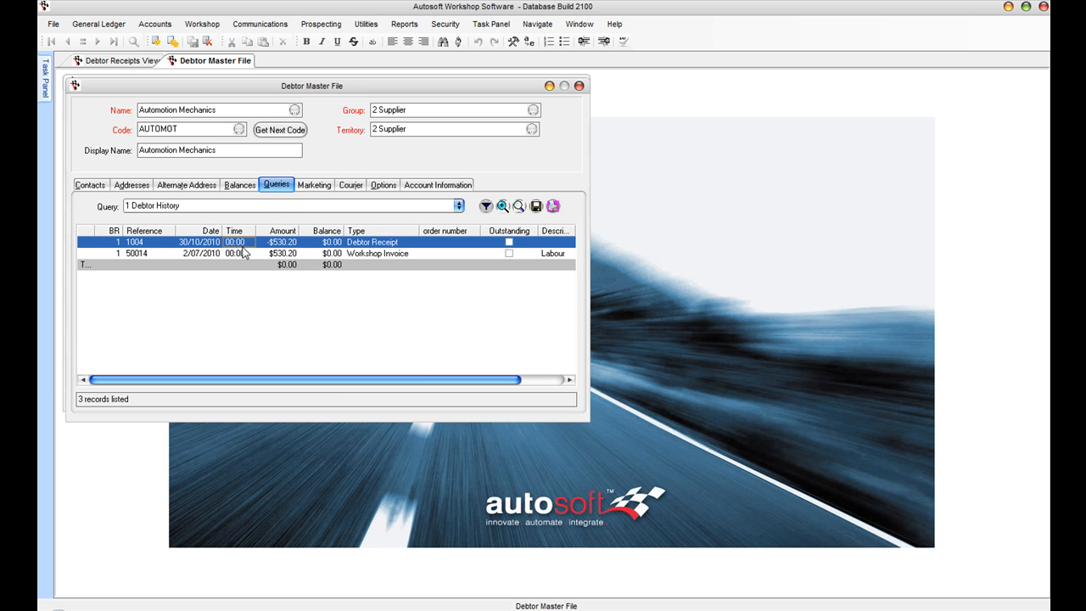
left_click(235, 255)
left_click(450, 265)
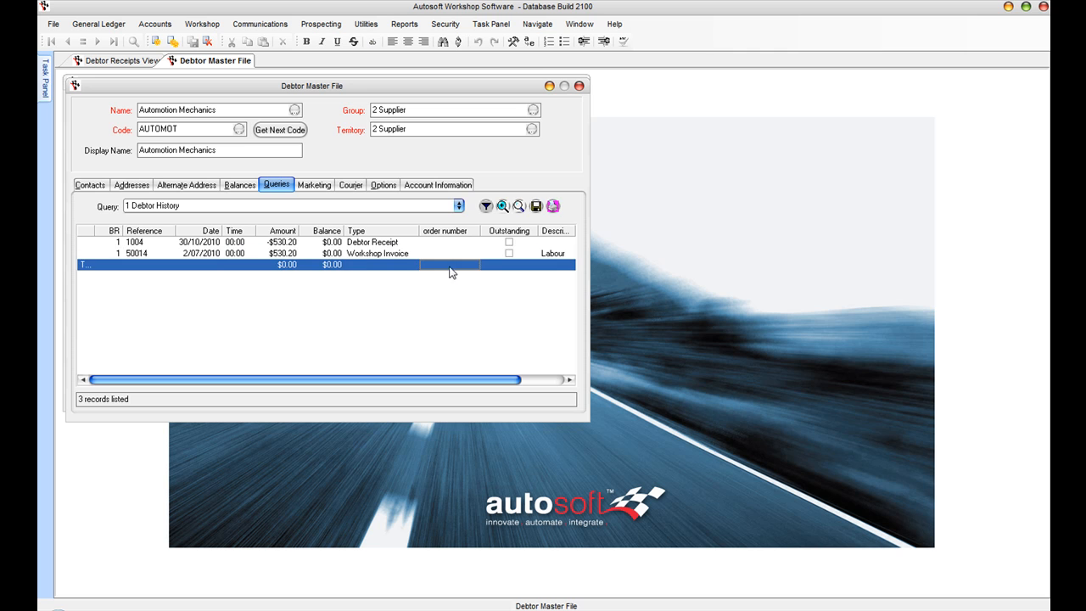
left_click(358, 255)
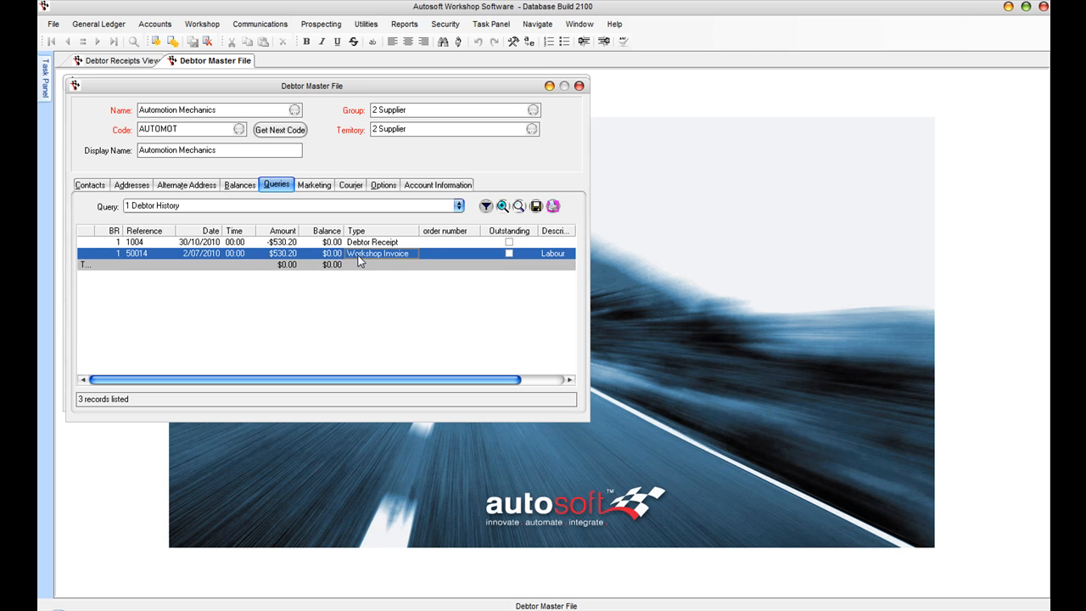
double_click(358, 254)
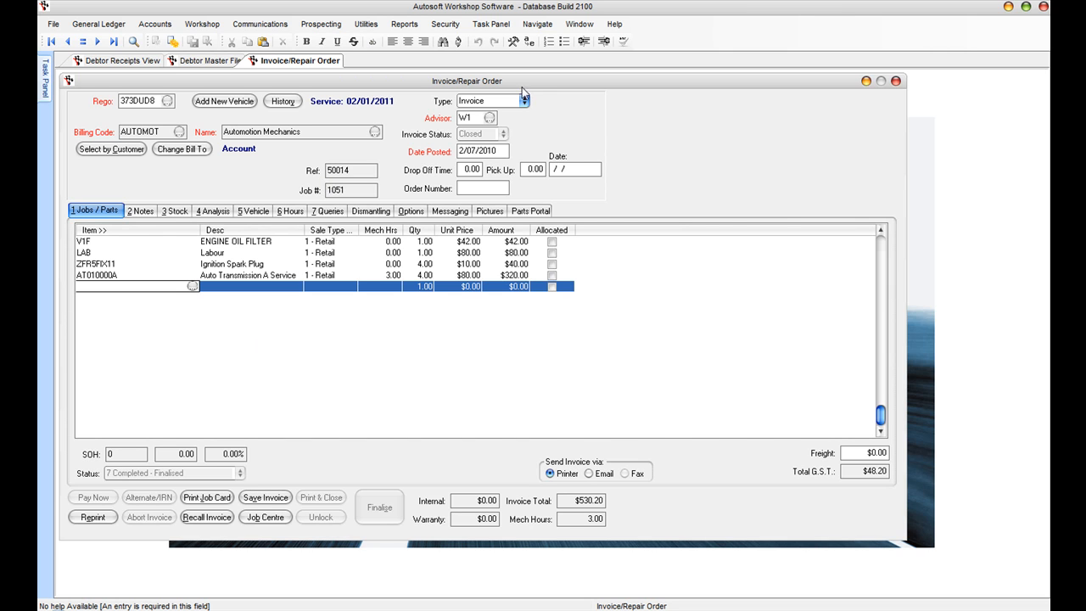
Step: Bring the Debtor Master File back to the front so the invoice and debtor windows can be closed
left_click(200, 62)
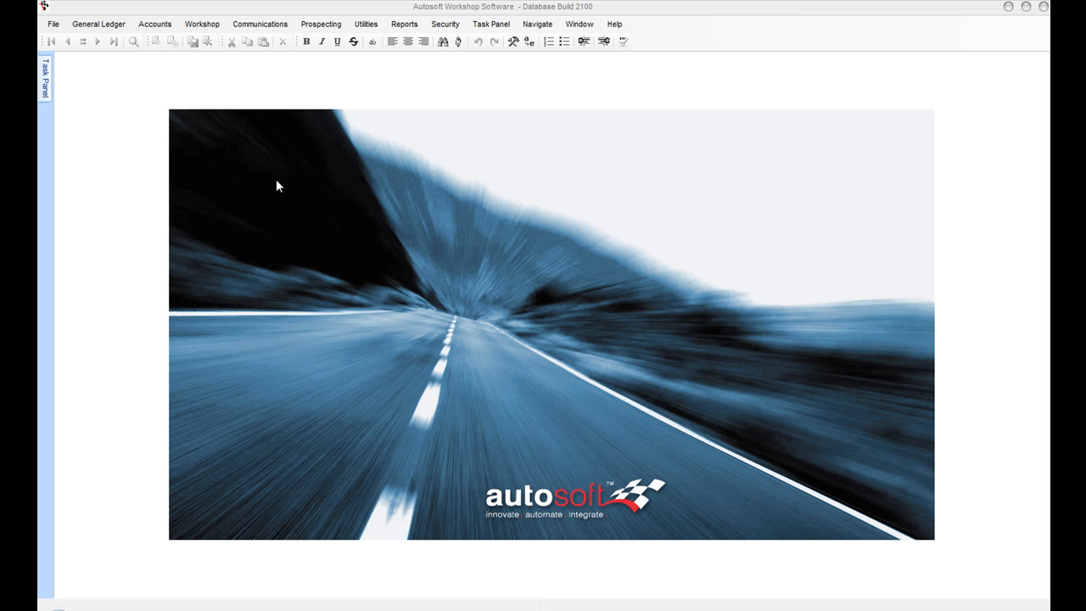
Step: Run the Debtor / Creditor Trial Balance report for creditors to screen from the Report Console
left_click(402, 25)
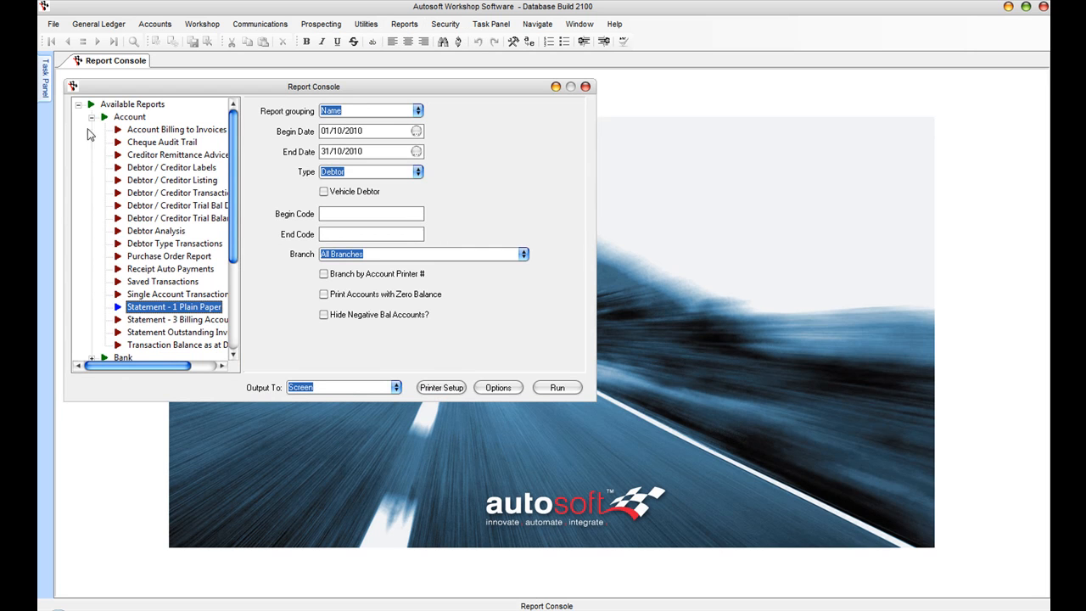
left_click(161, 218)
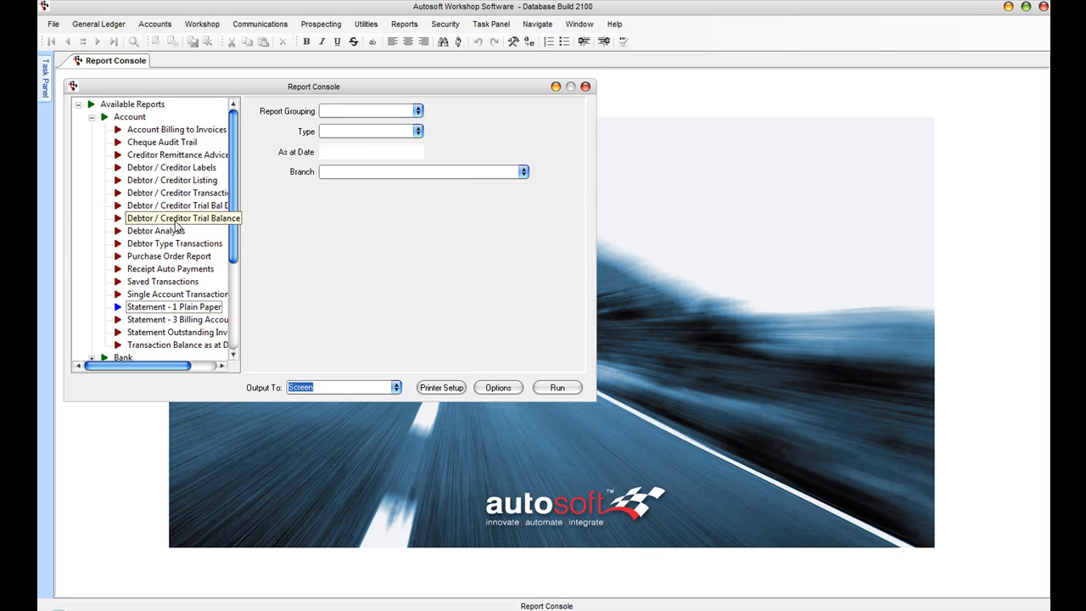
left_click(417, 132)
left_click(340, 154)
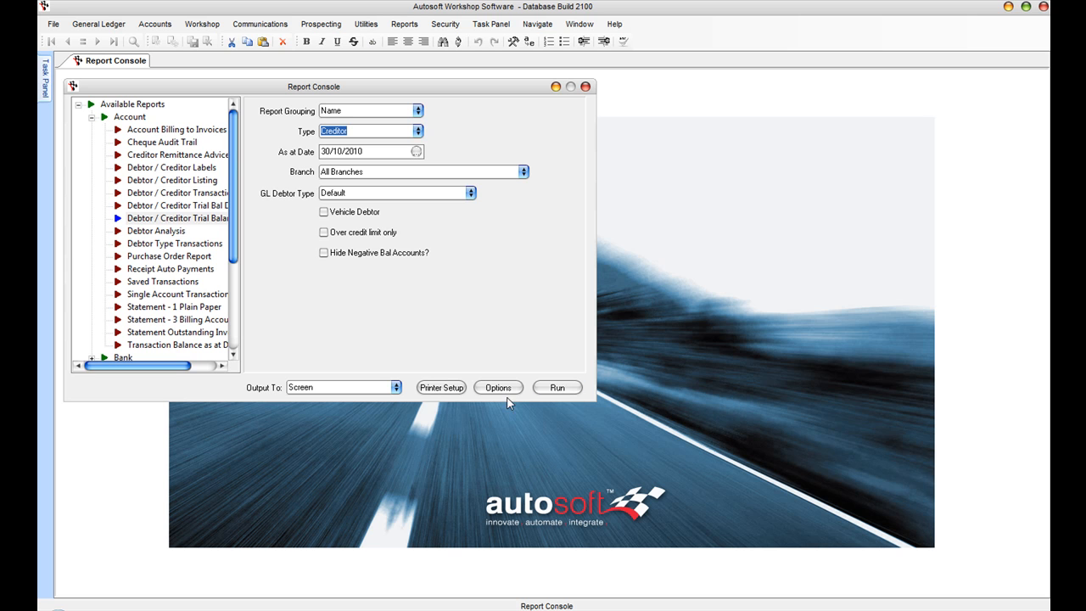
left_click(550, 389)
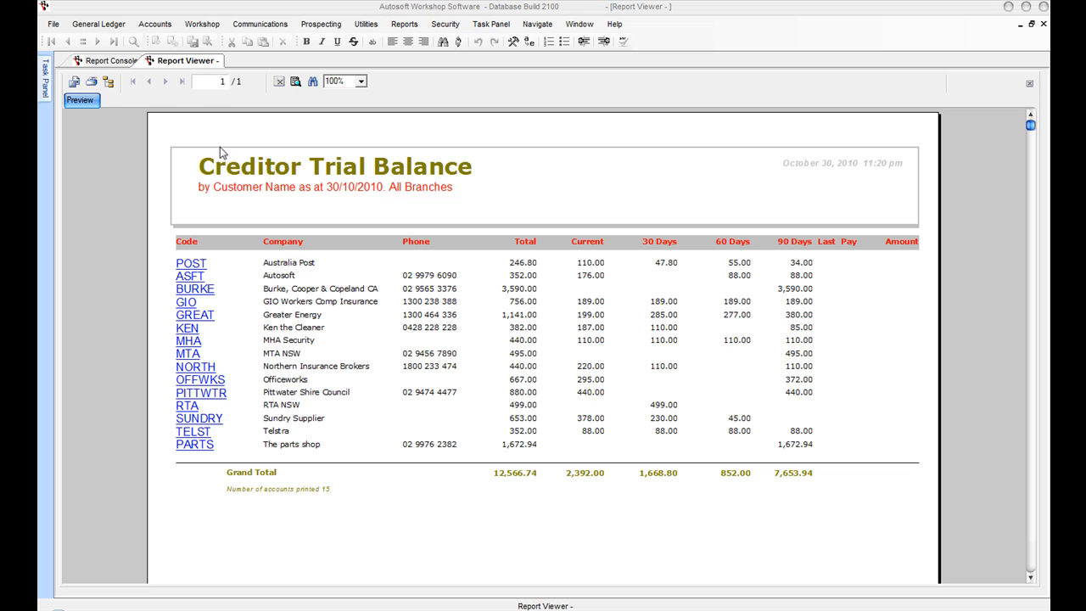
Step: Start a new creditor payment to supplier GIO Workers Comp Insurance, keeping the default bank account
left_click(150, 27)
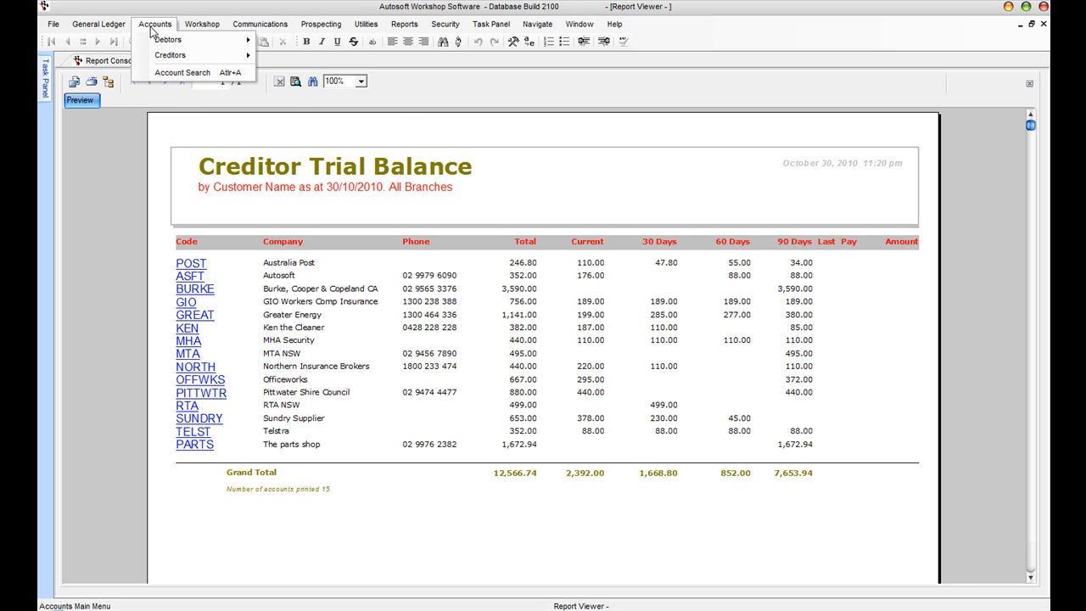
mouse_move(170, 55)
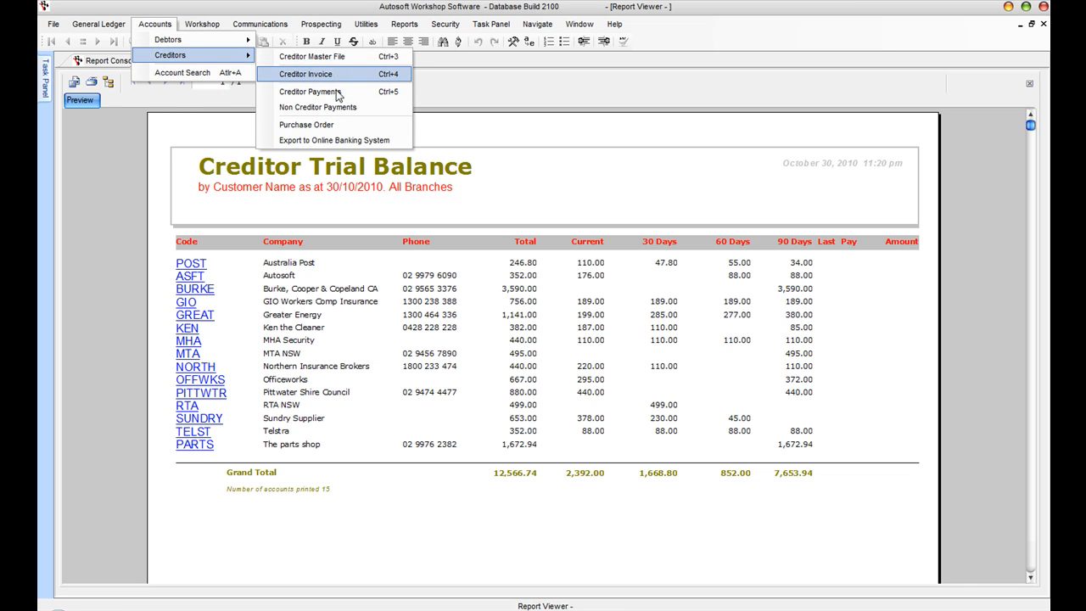
left_click(397, 97)
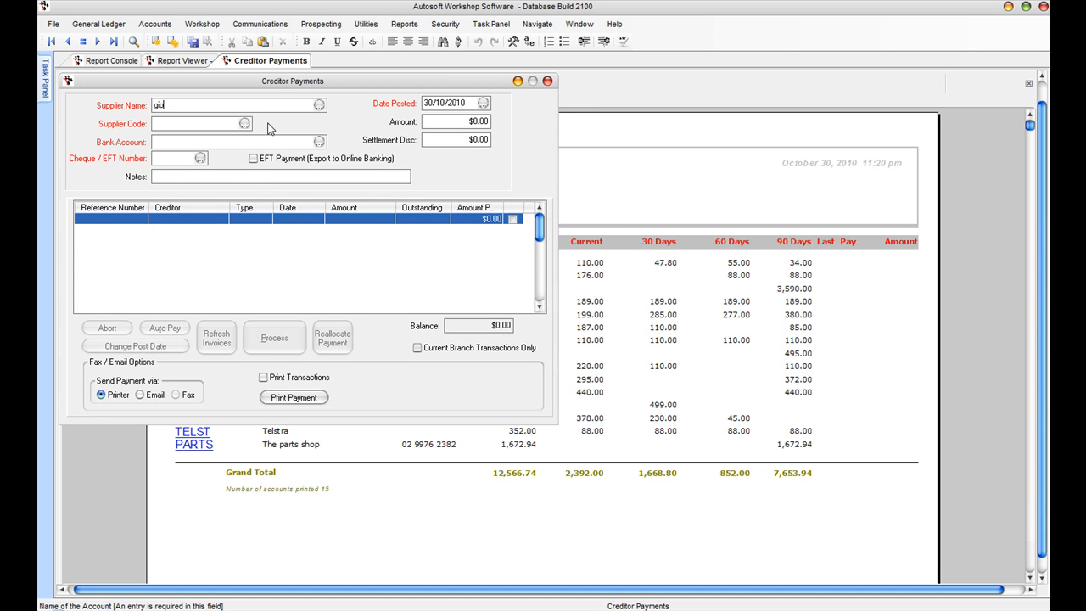
key("Tab")
key("Return")
key("Tab")
key("Tab")
key("Tab")
key("Tab")
key("Tab")
key("Tab")
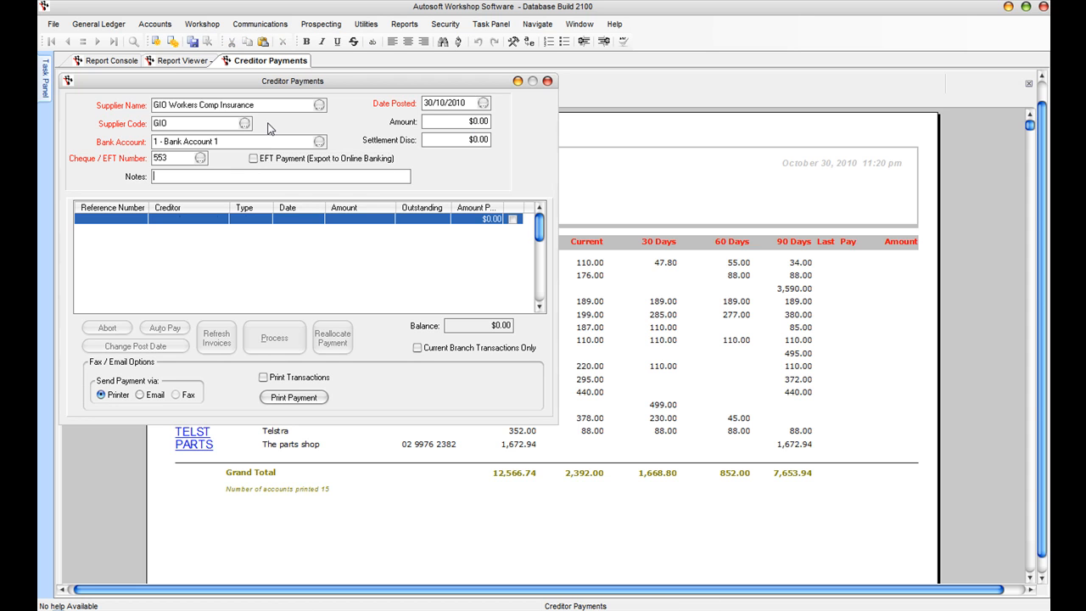
key("Tab")
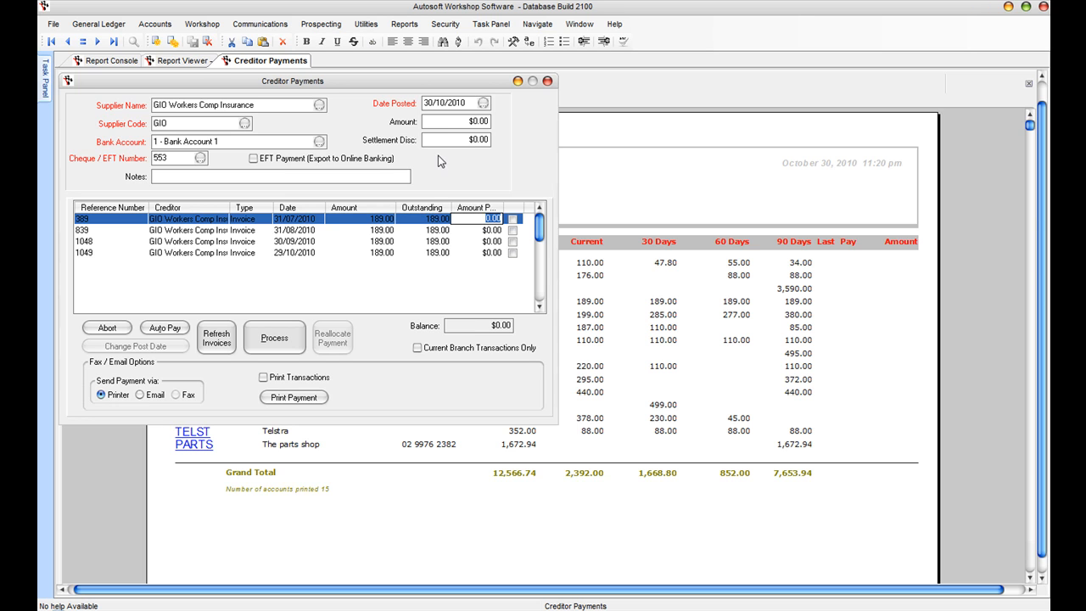
Step: Pay 189.00 against invoice 389 and process the payment, accepting the print settings
left_click_drag(468, 123, 550, 130)
type("189")
key("Tab")
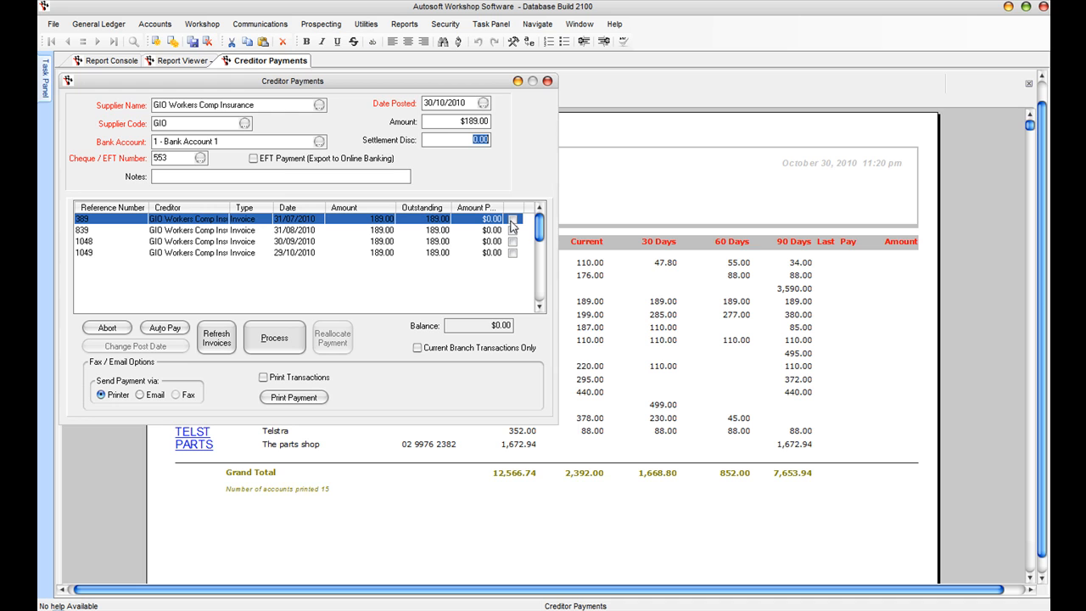
left_click(511, 219)
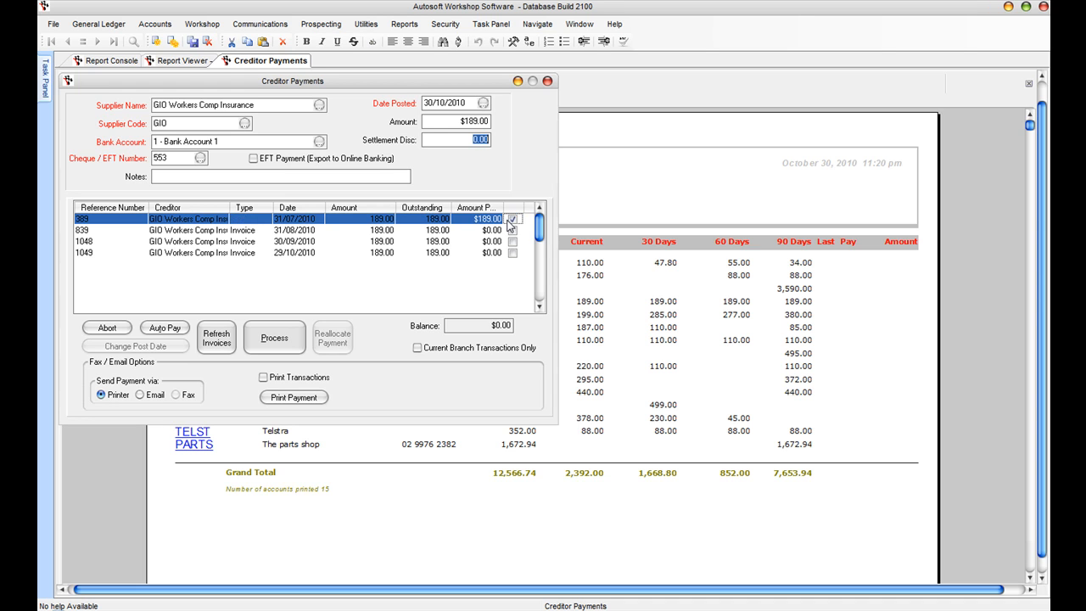
left_click(277, 341)
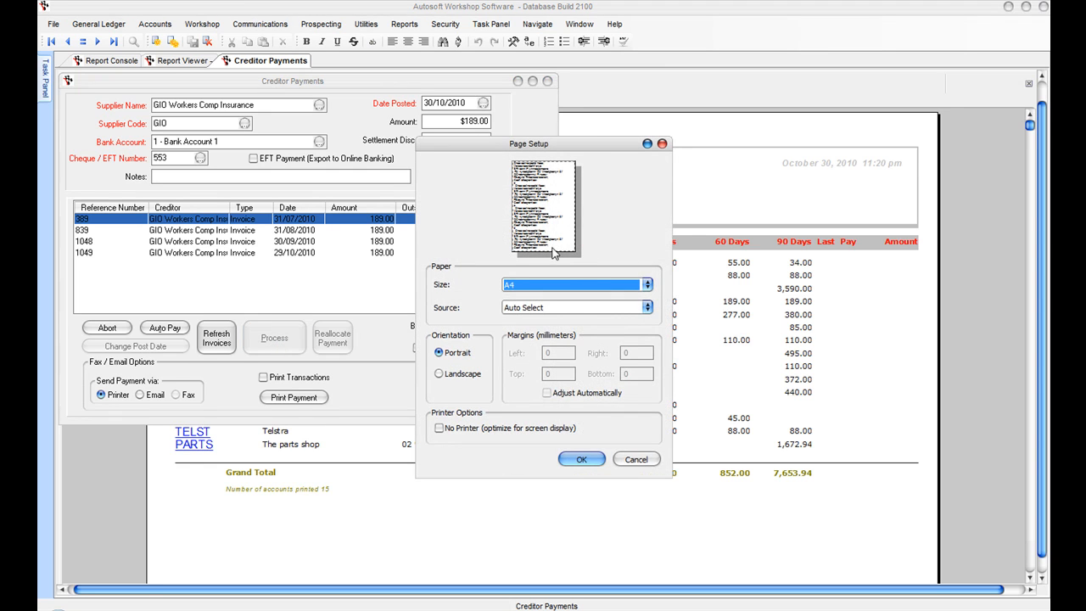
left_click(587, 463)
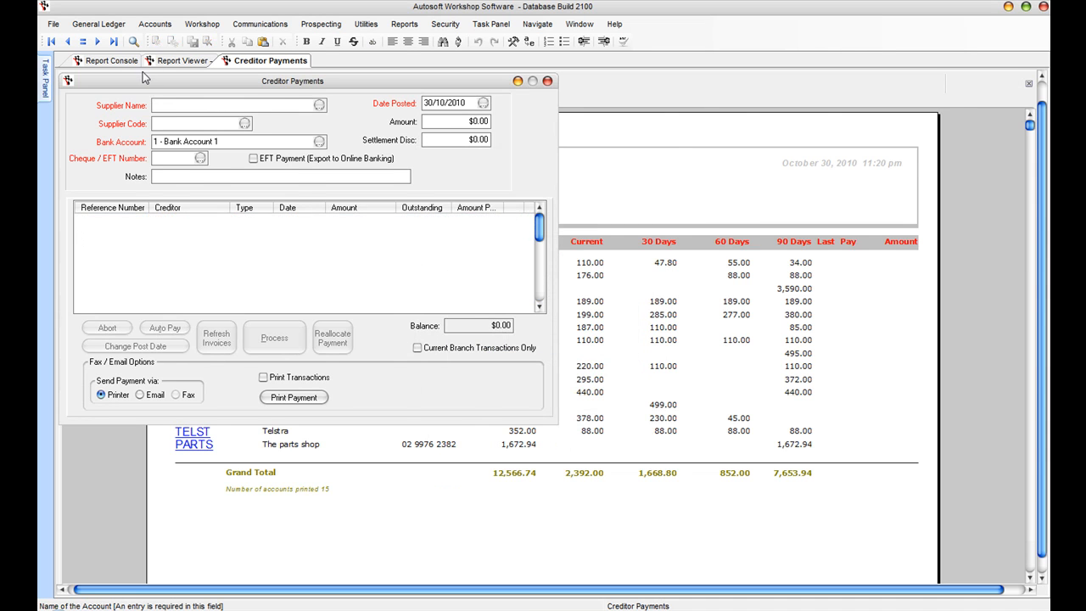
Step: Load the GIO Workers Comp Insurance record in the Creditor Master File
left_click(154, 24)
mouse_move(170, 52)
left_click(305, 58)
type("gio")
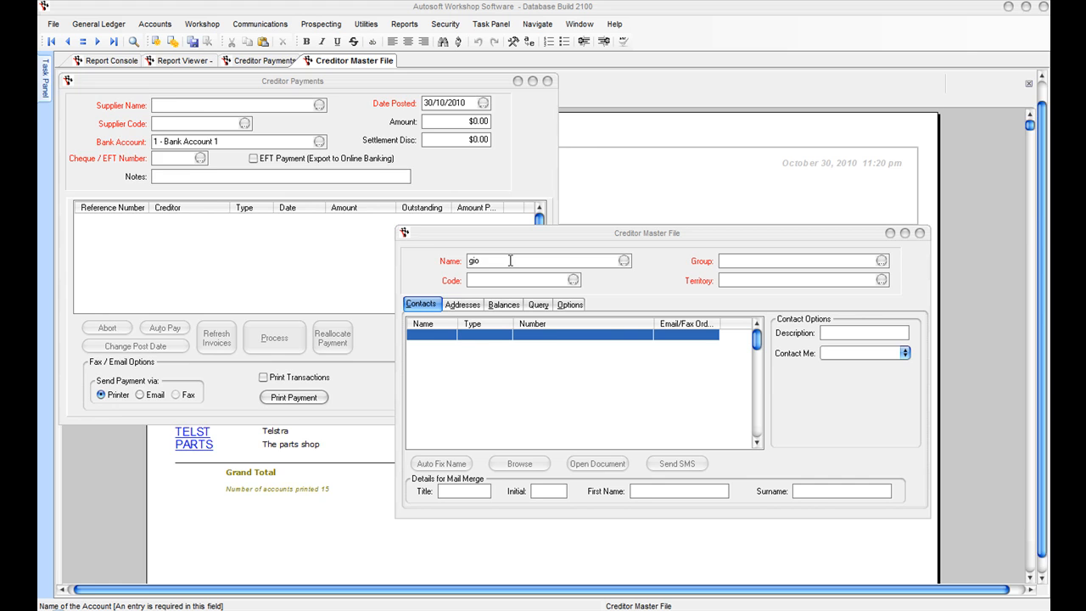
key("Return")
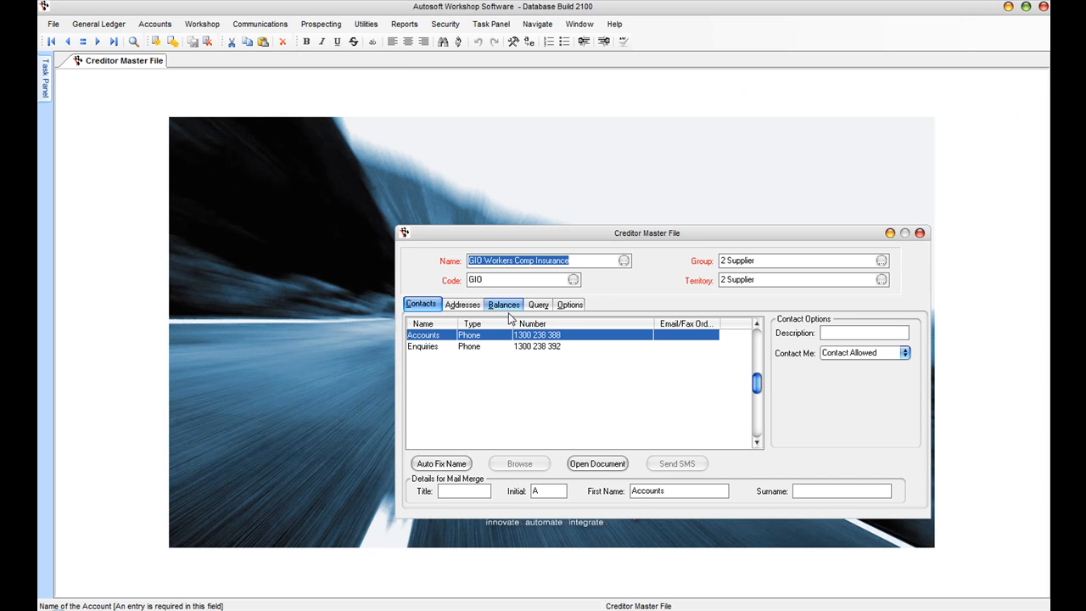
Step: Run the 1 Creditor History query, glancing at addresses and balances before returning to the history
left_click(538, 307)
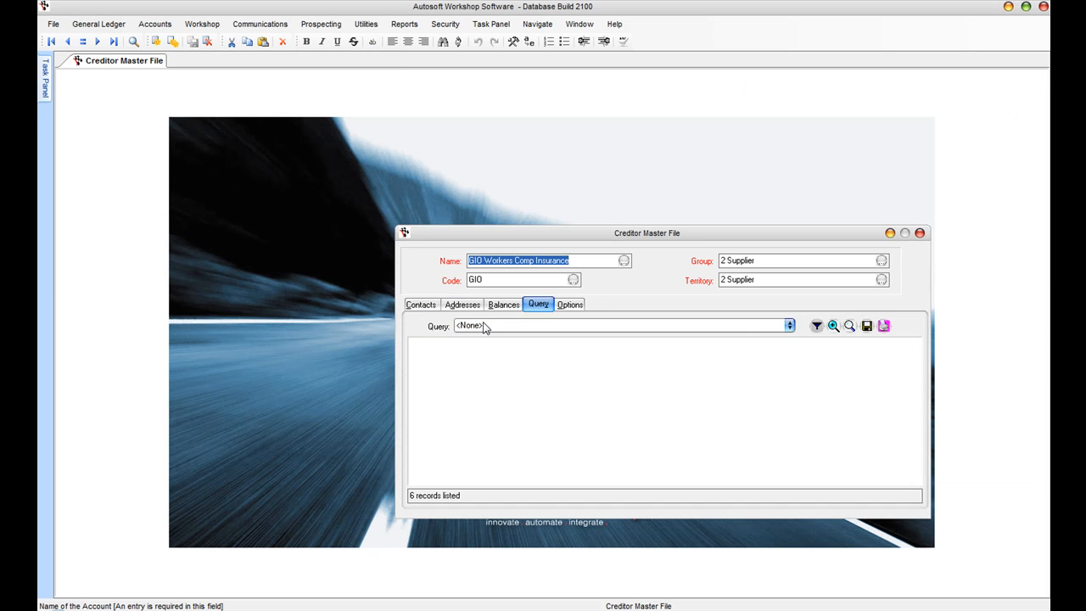
left_click(789, 325)
left_click(535, 339)
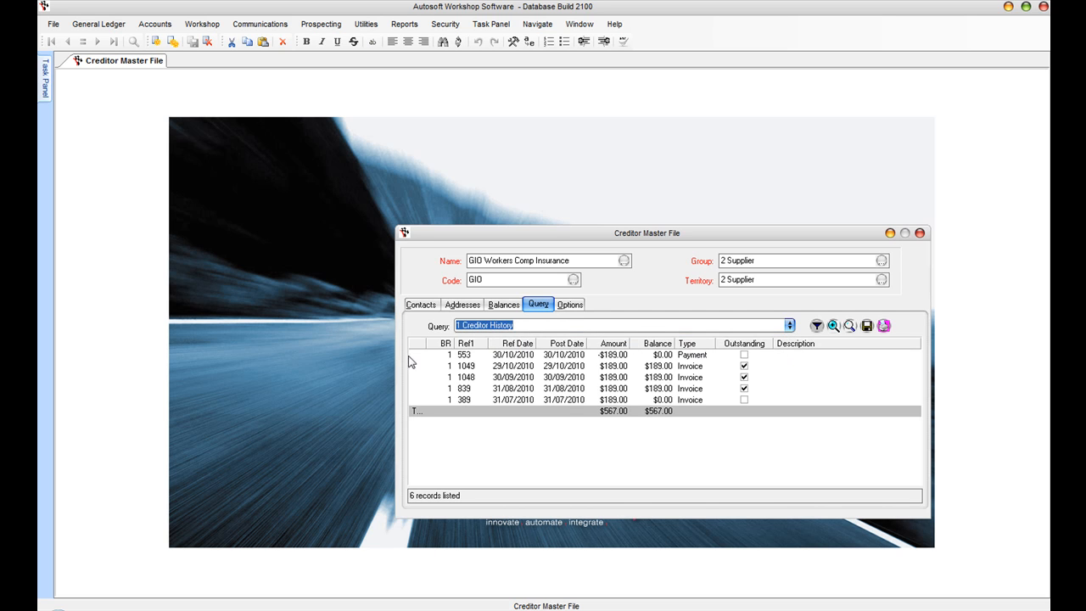
left_click(455, 302)
left_click(503, 304)
left_click(537, 305)
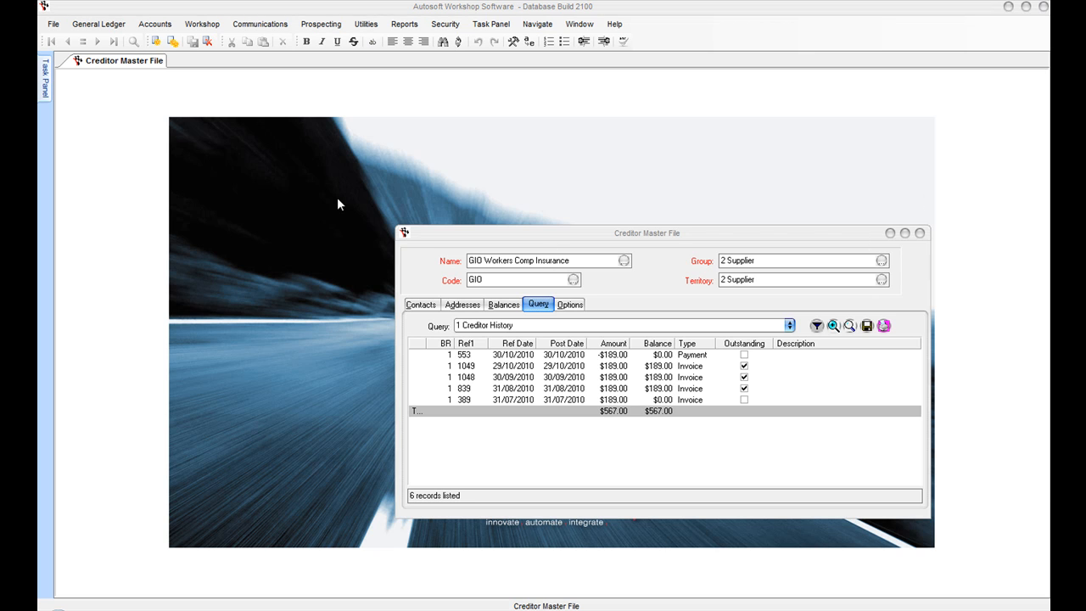
Step: Start a new stock order with The parts shop as supplier
left_click(158, 25)
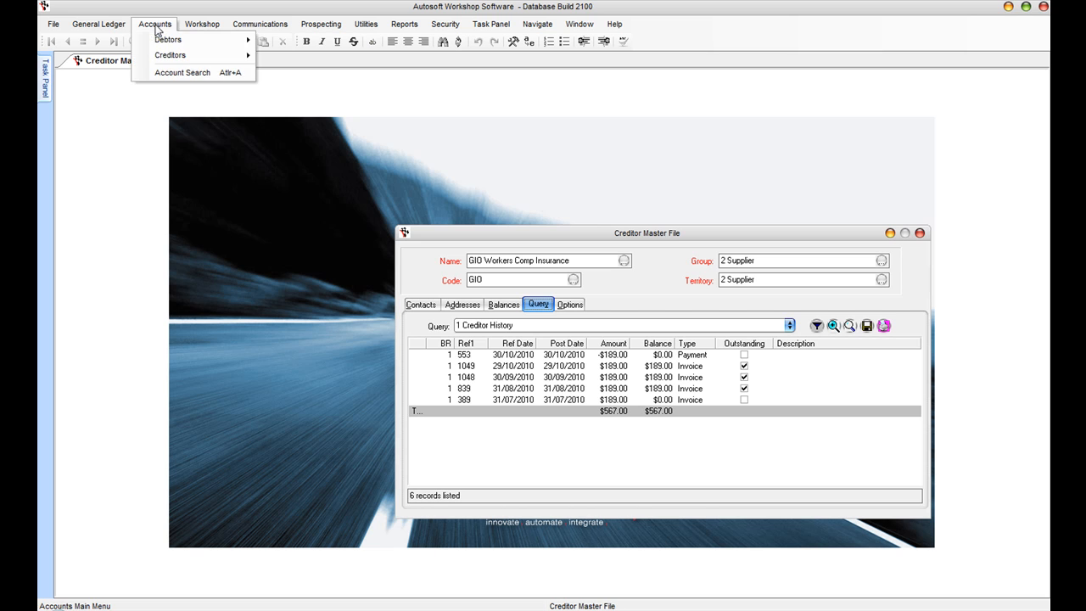
mouse_move(202, 24)
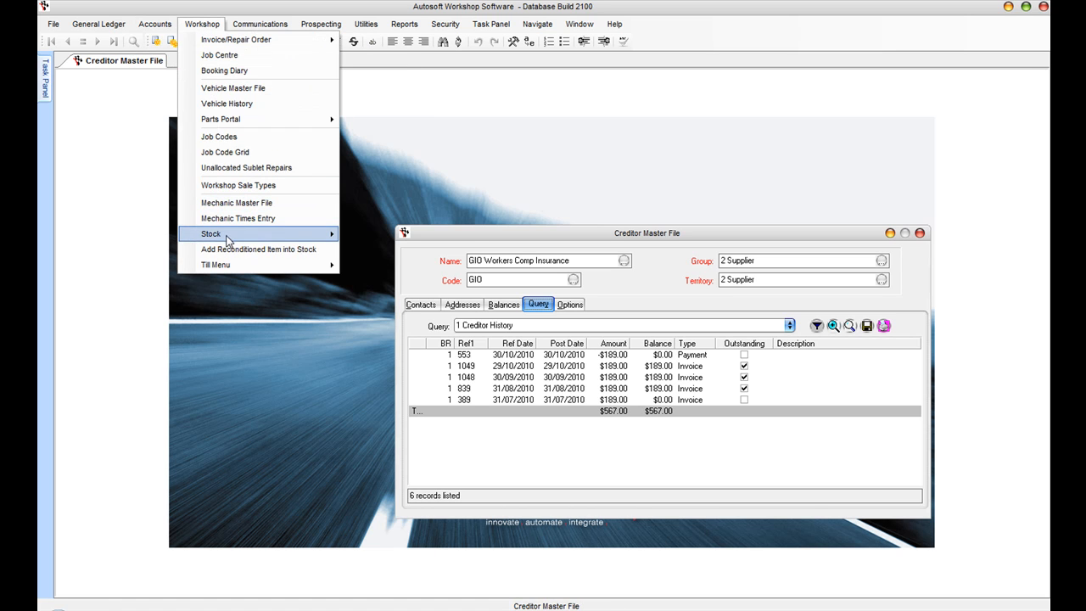
mouse_move(228, 239)
left_click(421, 304)
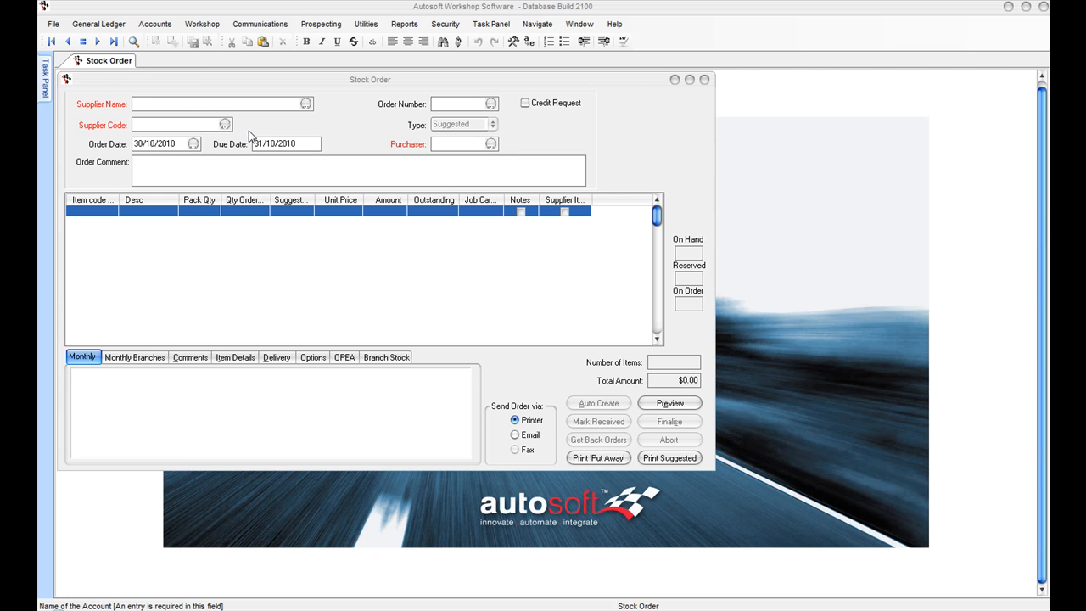
left_click(156, 106)
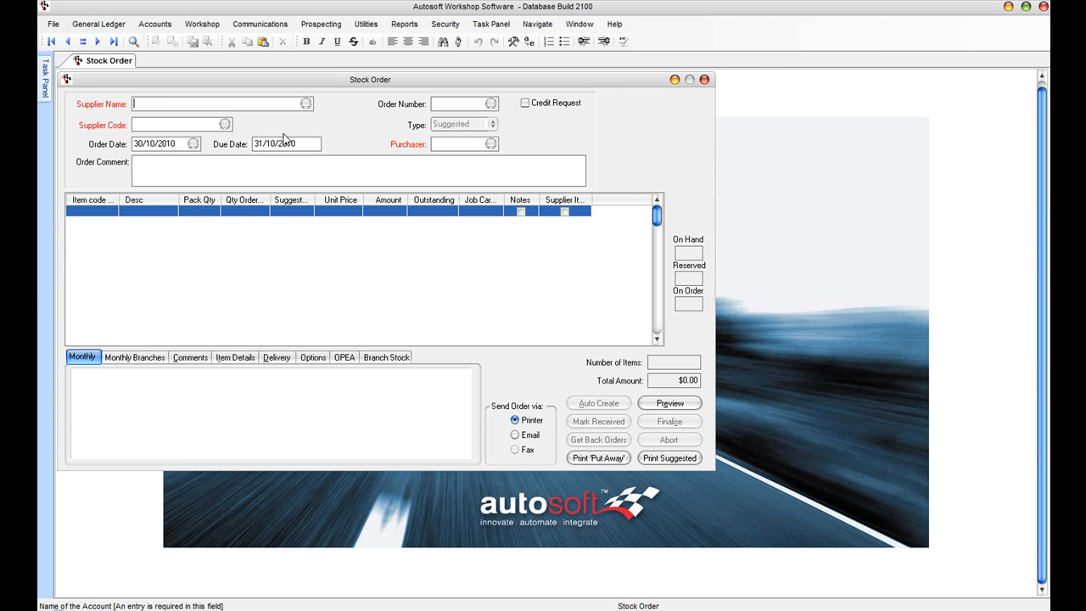
key("Return")
type("the")
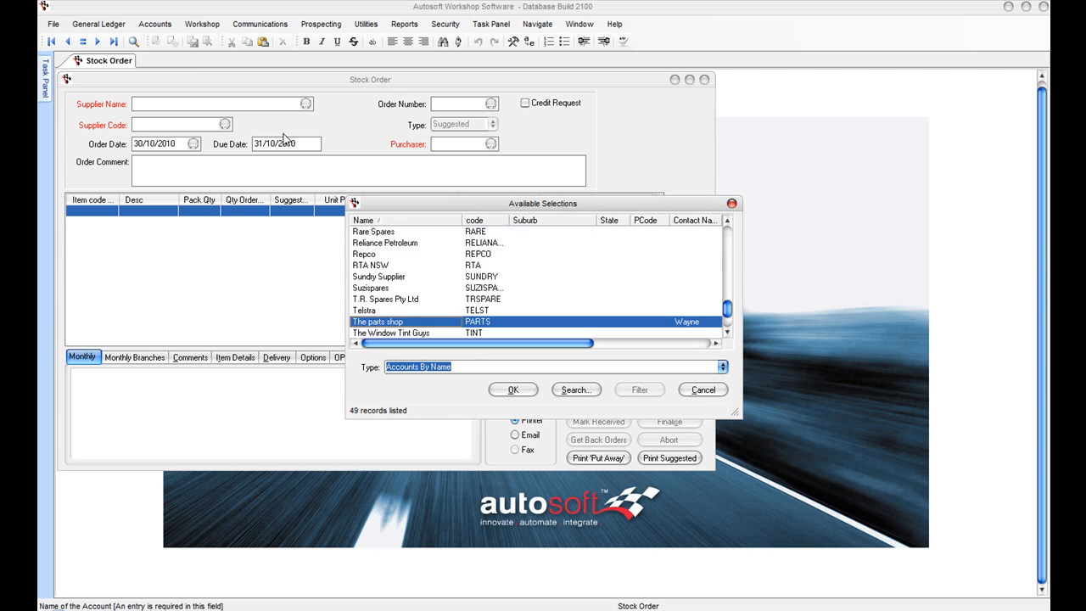
key("Return")
Step: Set the stock order's purchaser to P1 and finish the header
key("Tab")
key("Return")
key("Down")
key("Up")
key("Return")
key("Tab")
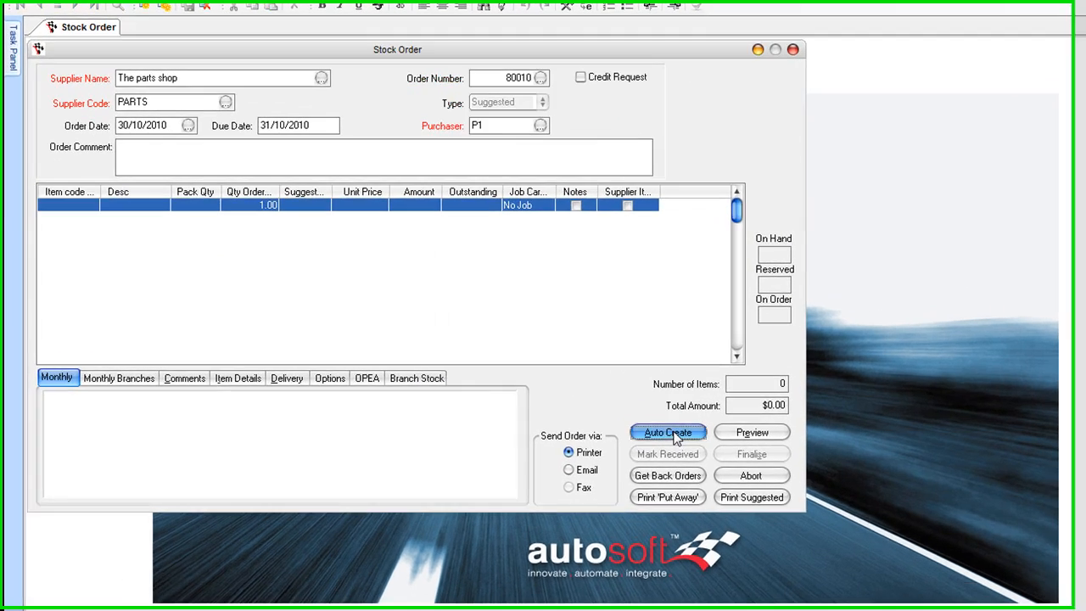
Step: Auto-create the order lines, finalise order 40006 without printing, and close the Stock Order window
left_click(670, 433)
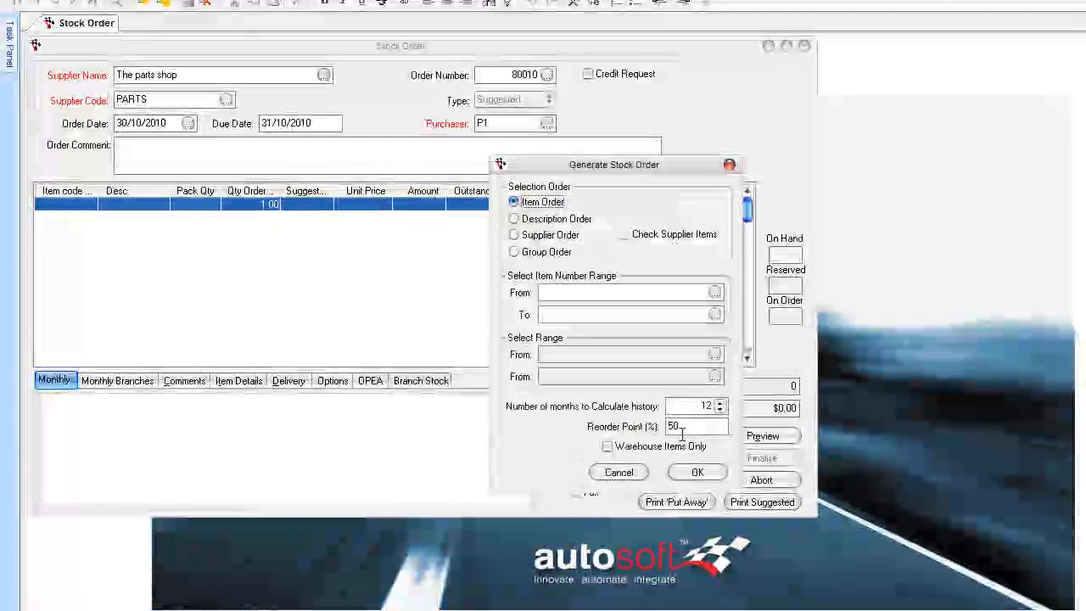
left_click(697, 472)
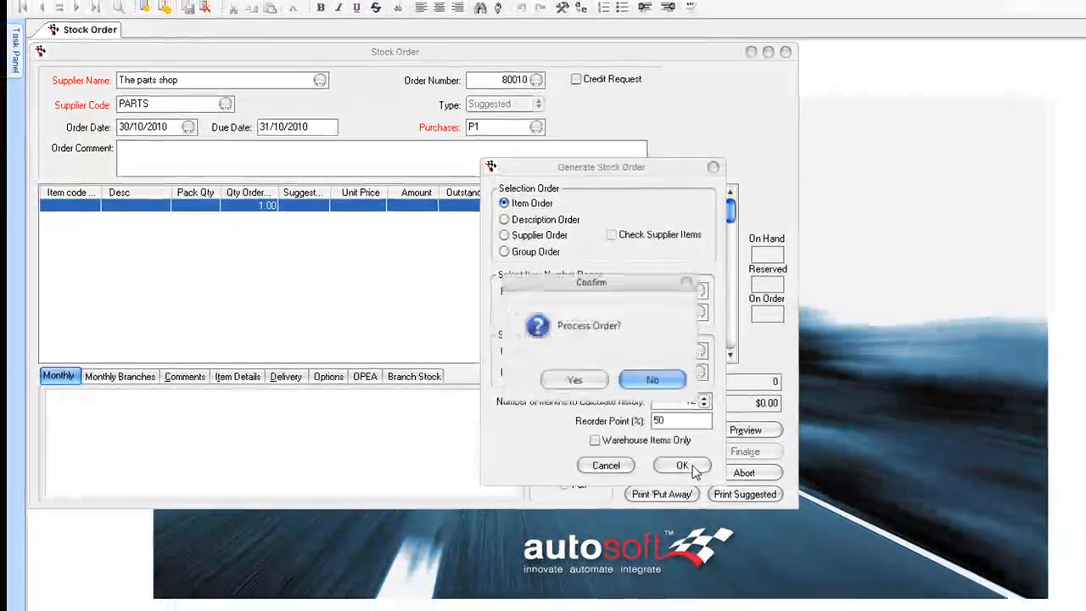
key("Return")
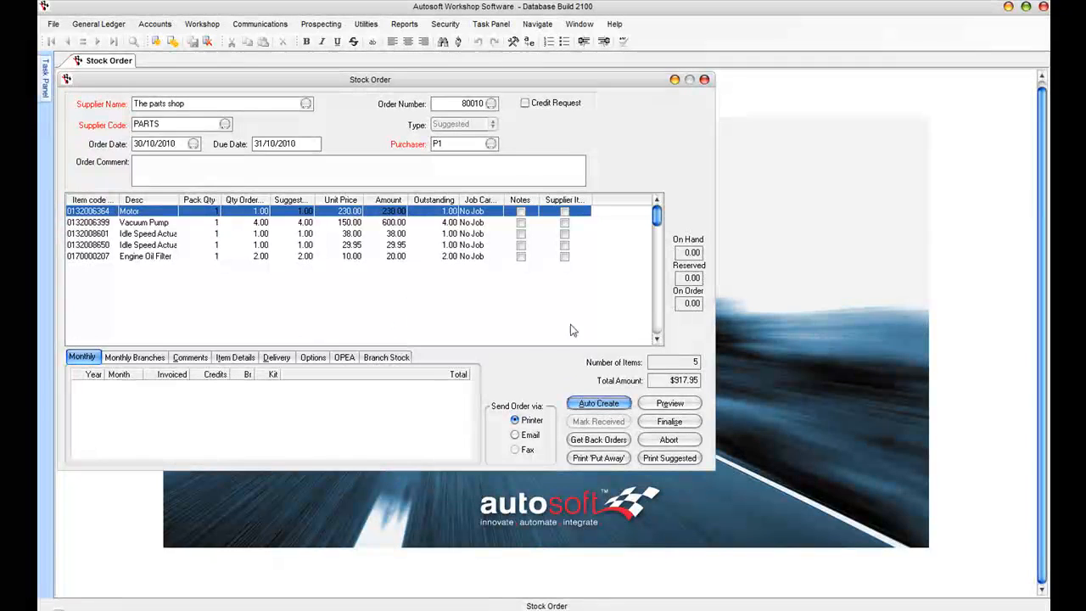
left_click(669, 421)
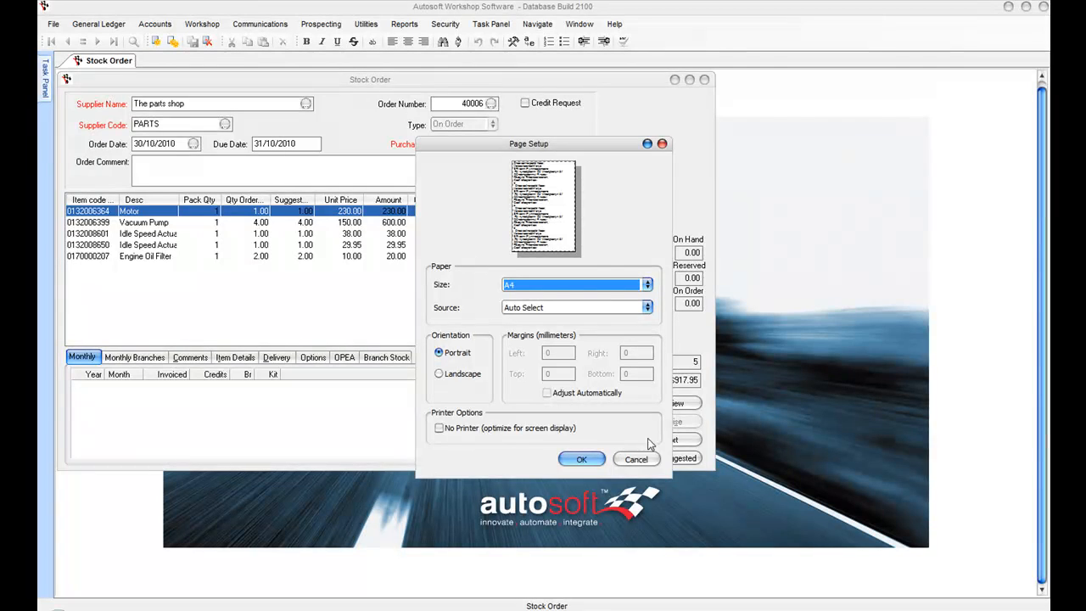
left_click(638, 459)
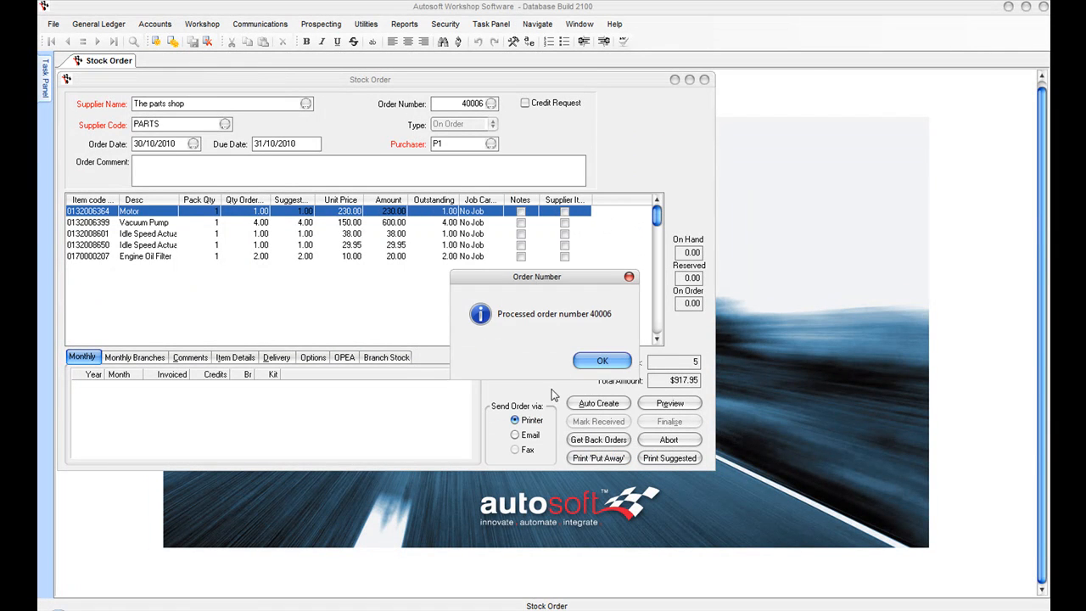
left_click(605, 366)
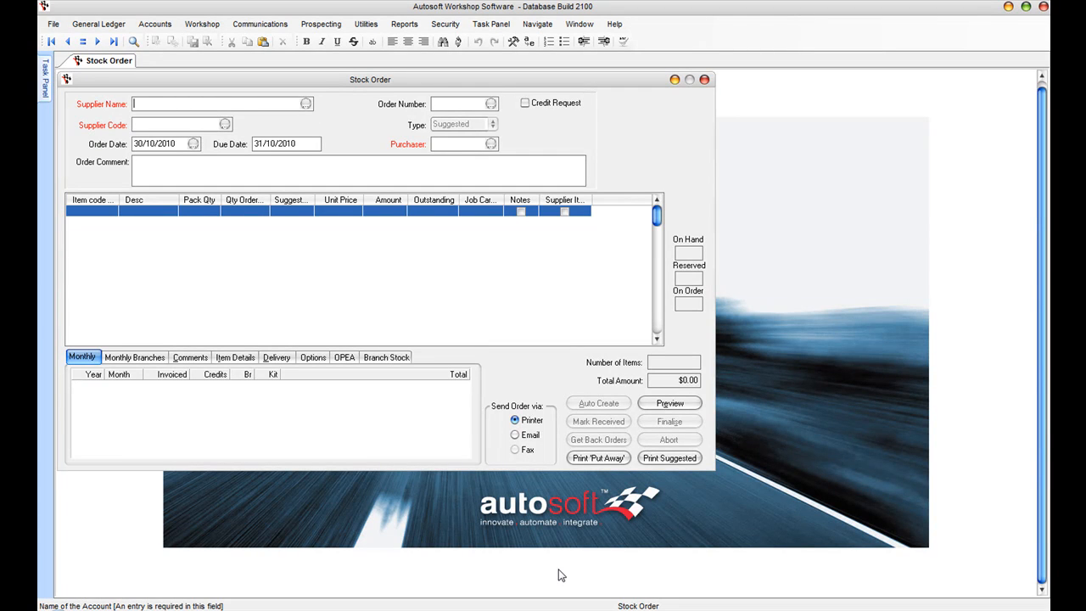
left_click(704, 79)
left_click(155, 24)
Step: Start a new creditor invoice for The parts shop with reference 4647
mouse_move(179, 58)
left_click(327, 74)
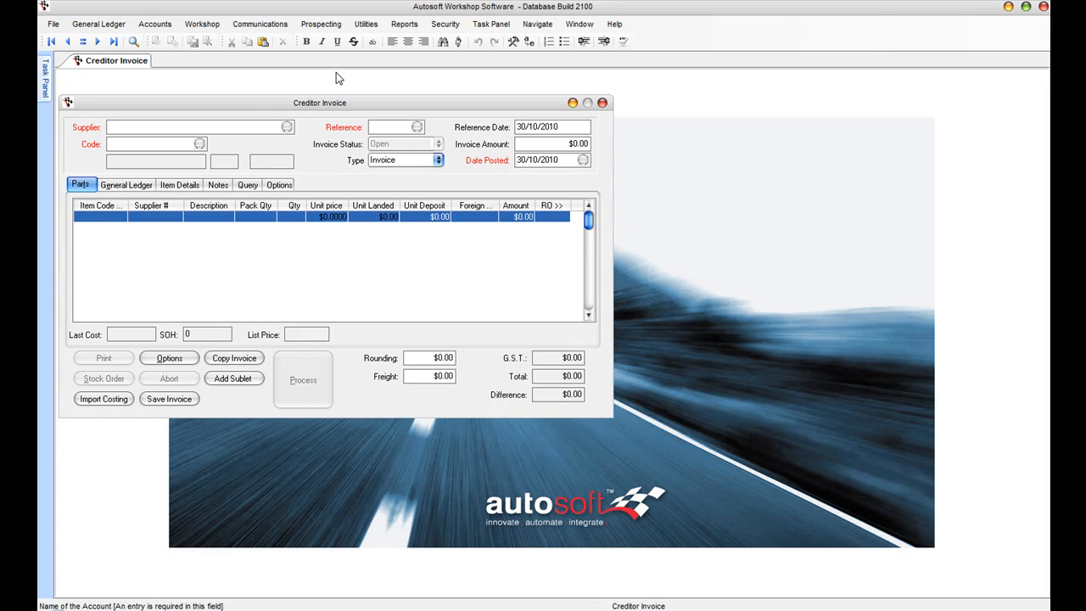
left_click(287, 126)
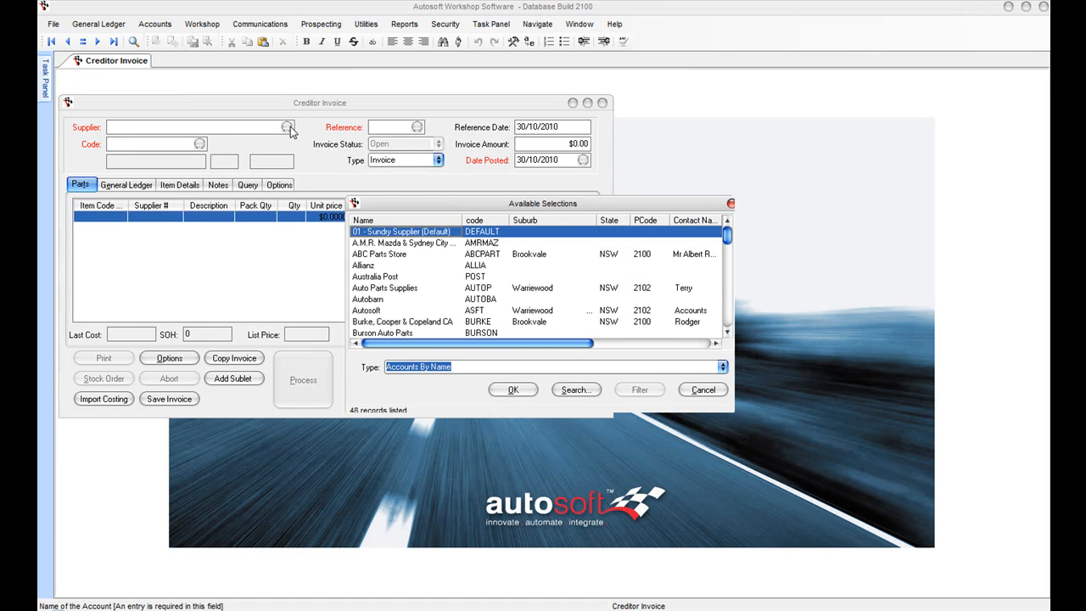
type("the")
key("Return")
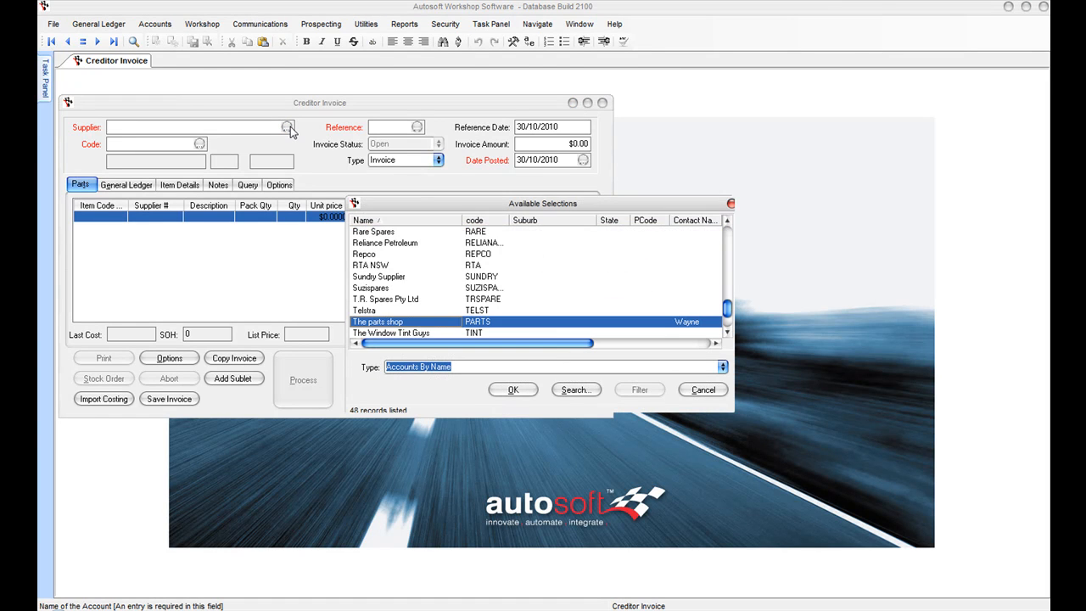
key("Return")
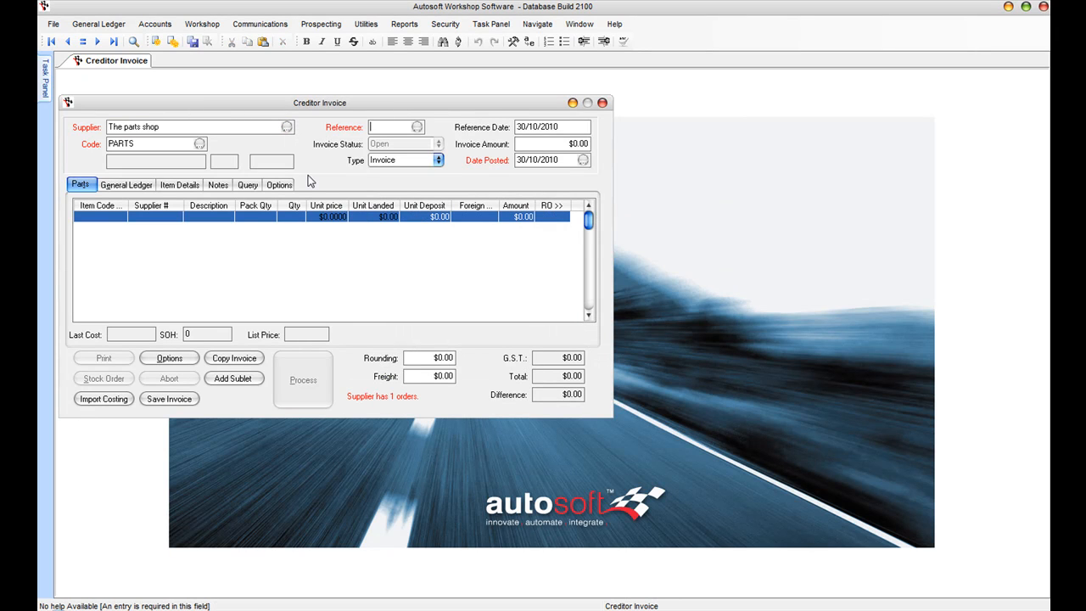
key("Tab")
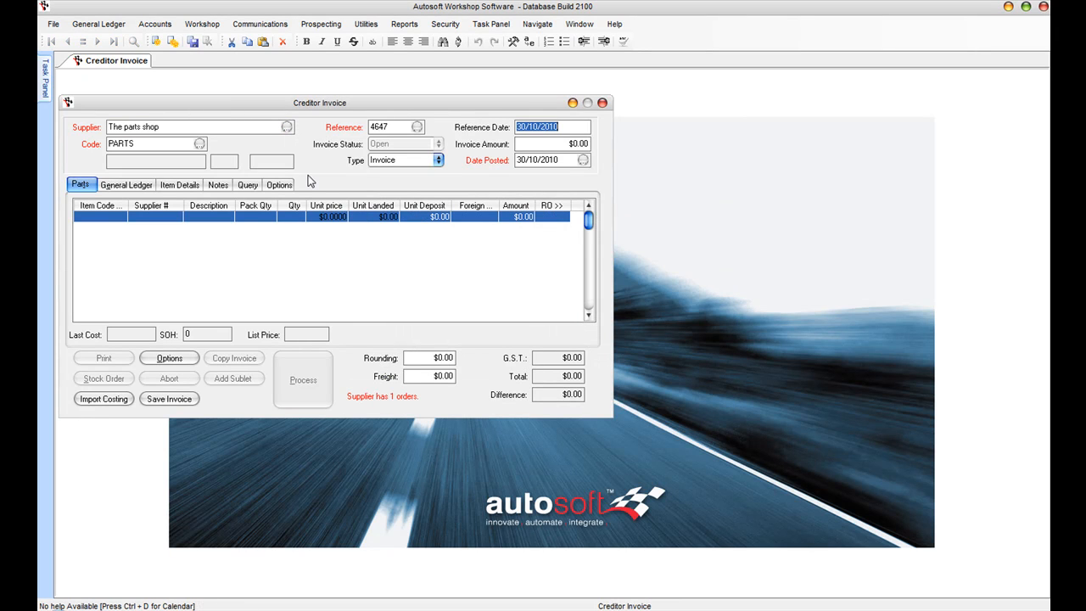
key("Tab")
key("Tab")
key("Tab")
key("Tab")
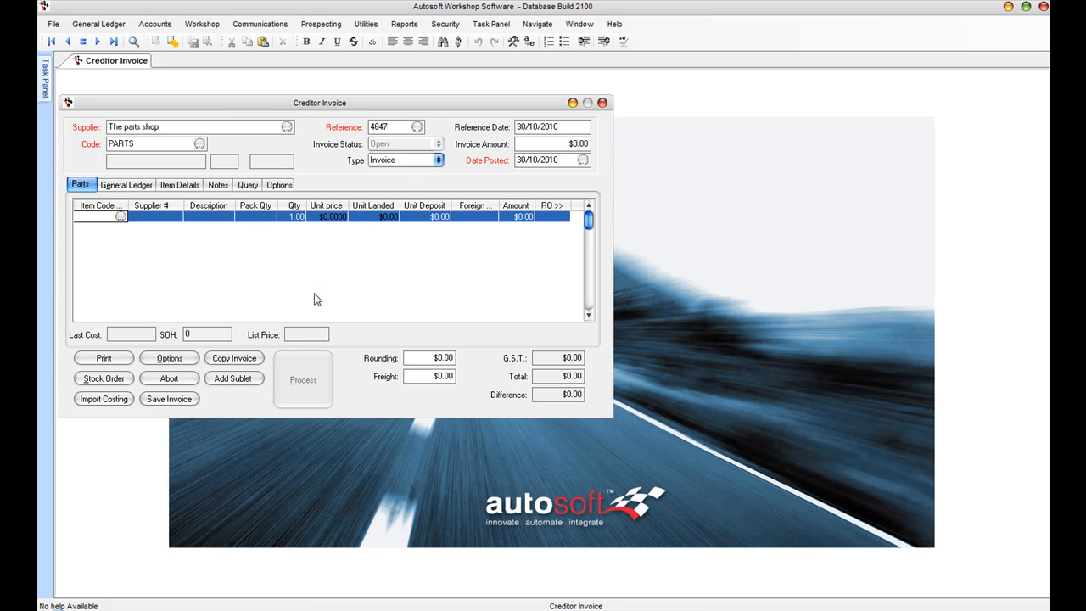
Step: Import stock order 40006's five items and set the invoice amount to $1,009.75
left_click(105, 380)
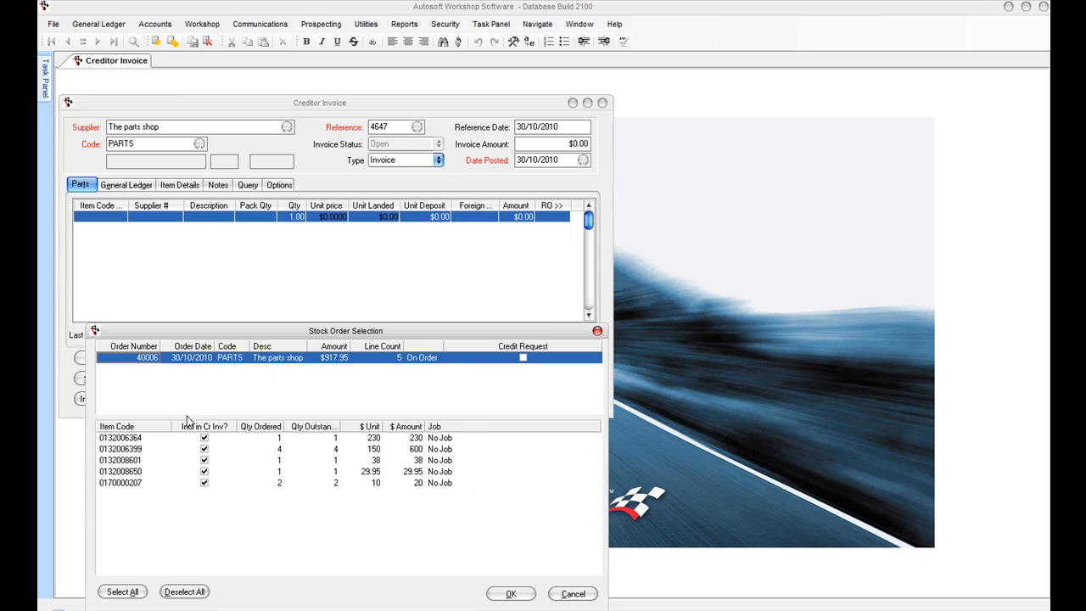
left_click(509, 594)
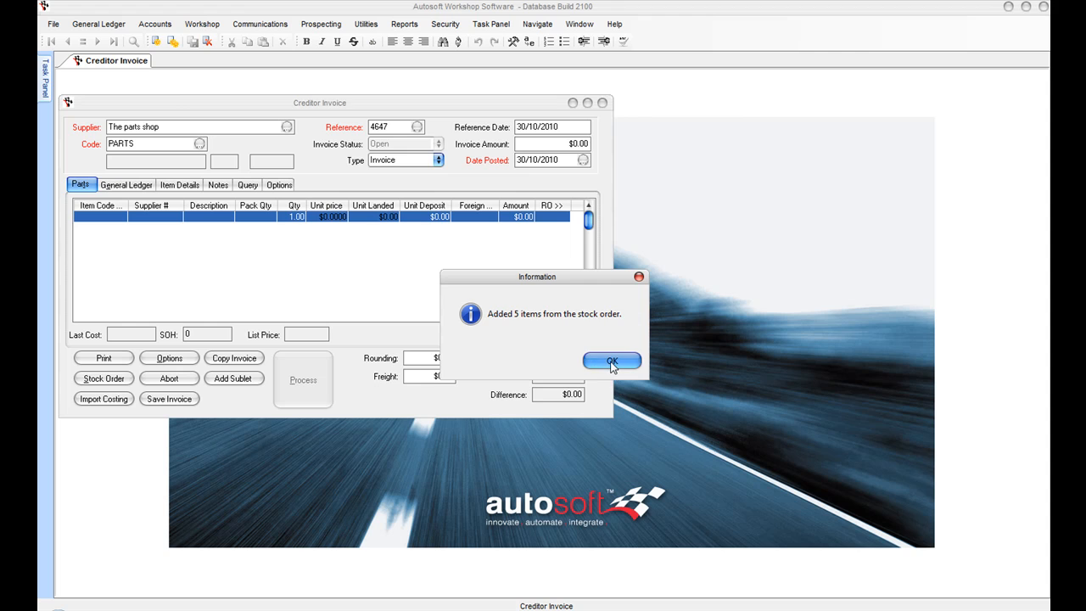
left_click(615, 361)
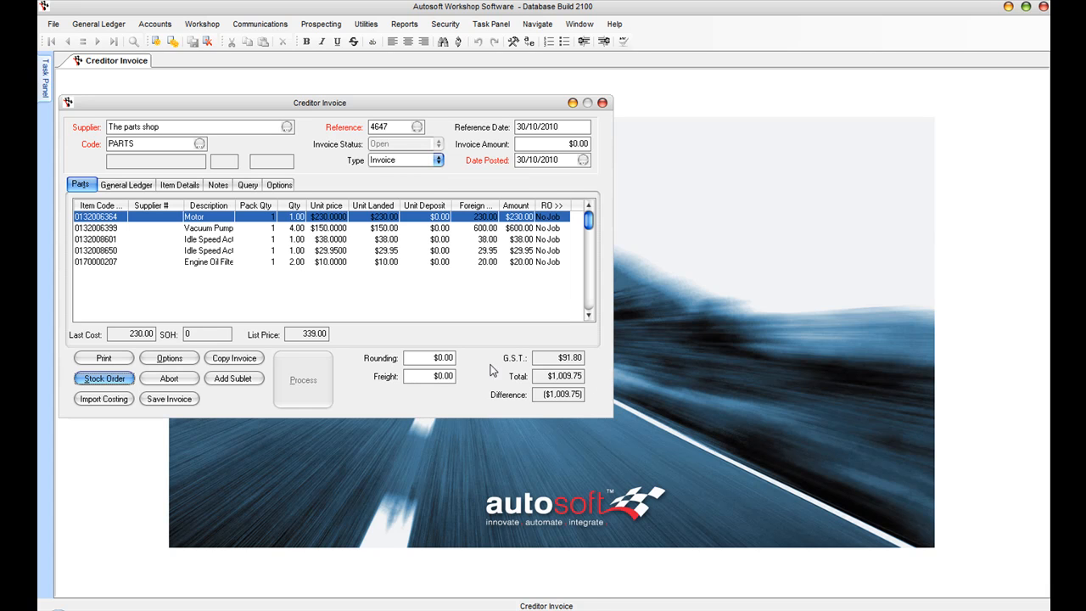
left_click(548, 144)
type("1009.75")
key("Tab")
Step: Process the invoice lines, acknowledging the superseded item notice, and post the invoice
left_click(393, 256)
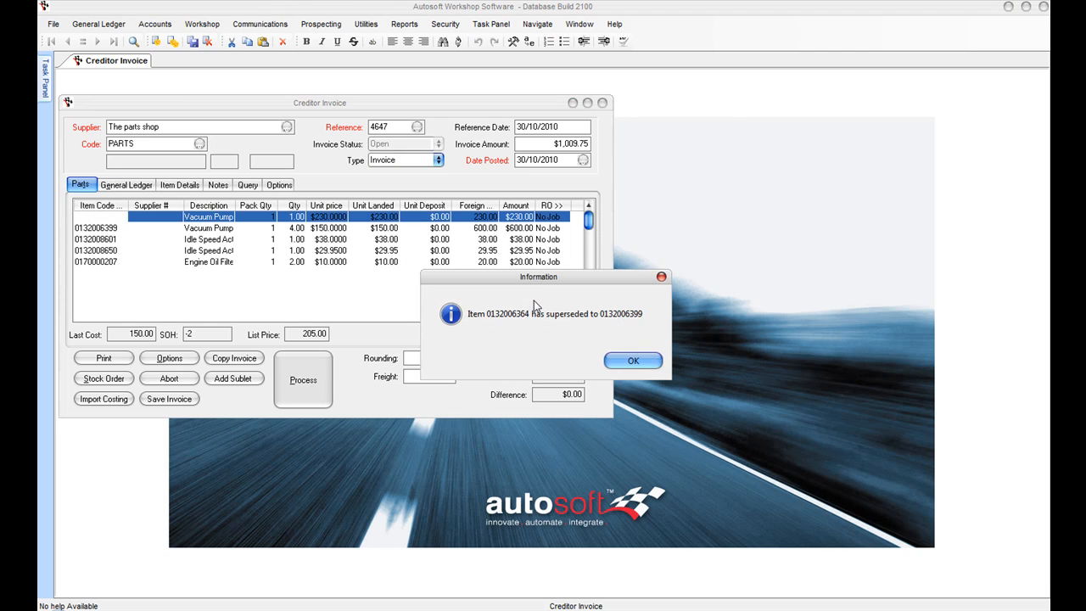
left_click(632, 360)
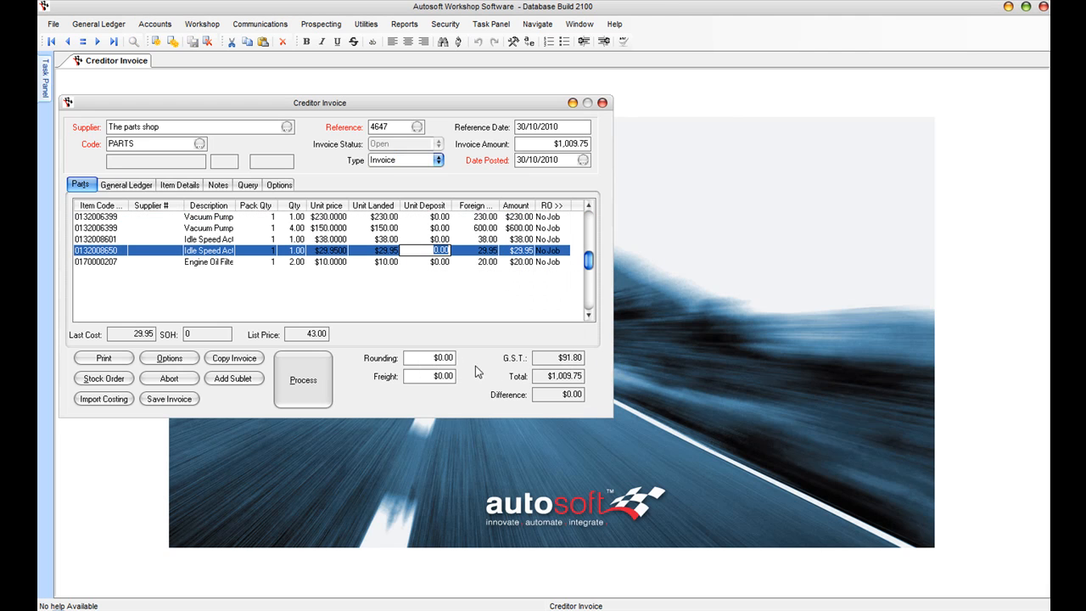
left_click(303, 379)
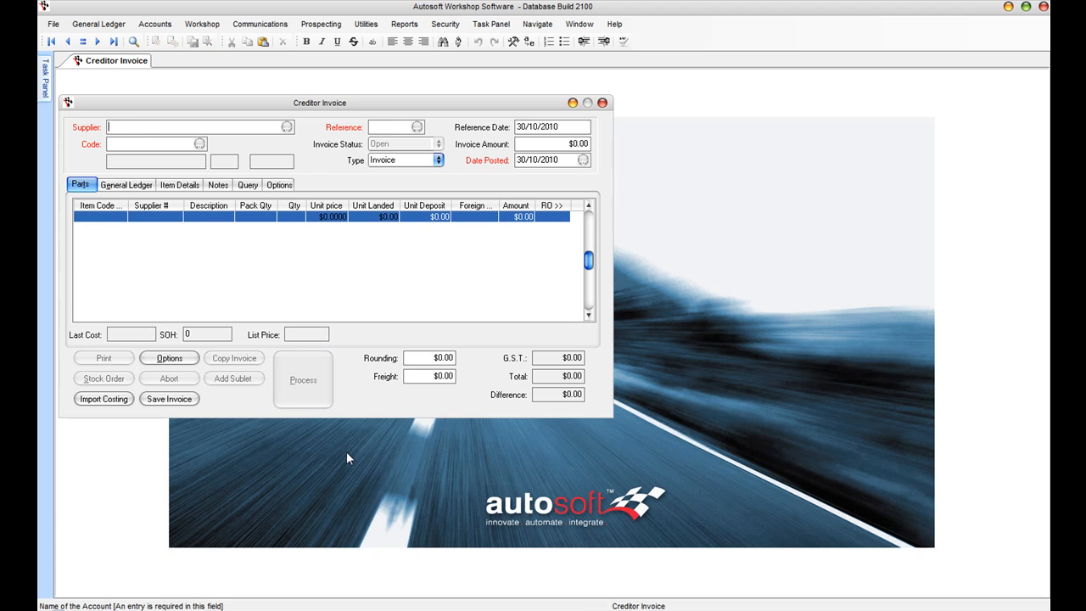
Step: Load The parts shop's record in the Creditor Master File
left_click(155, 24)
mouse_move(174, 54)
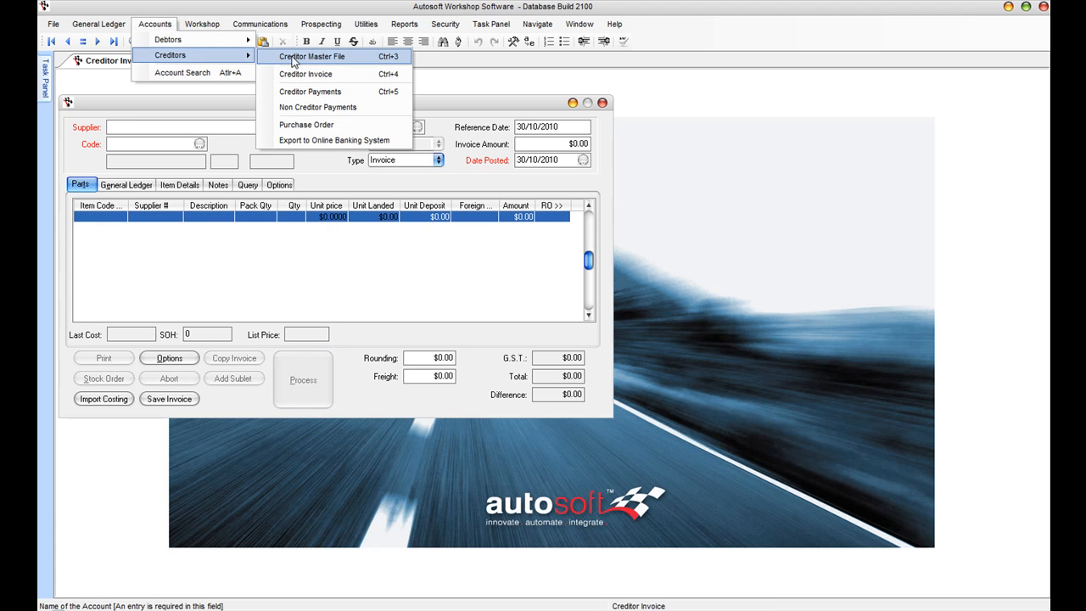
left_click(312, 56)
type("the parts")
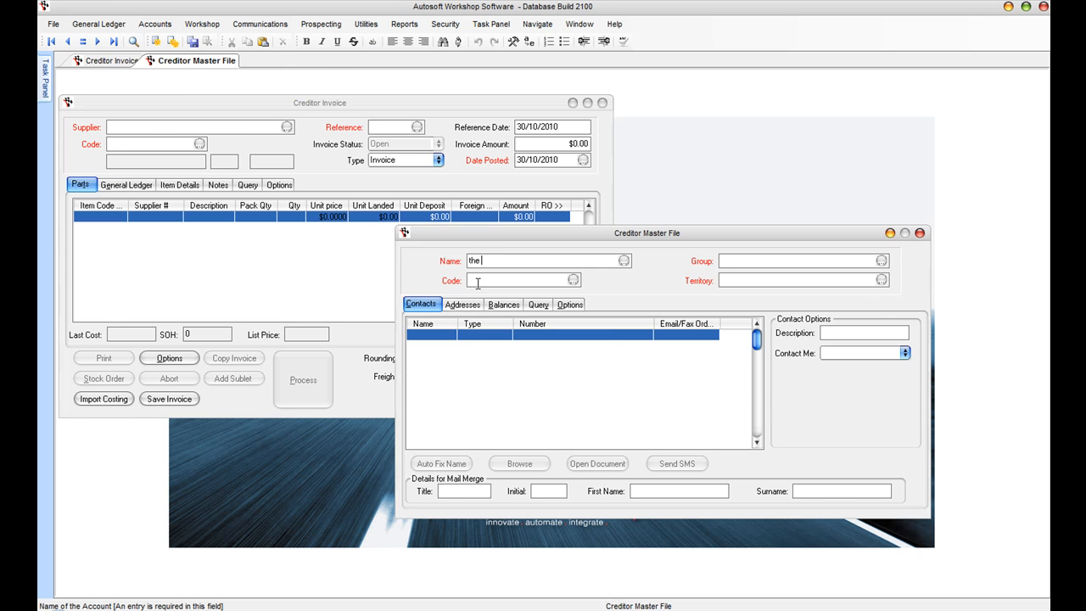
key("Return")
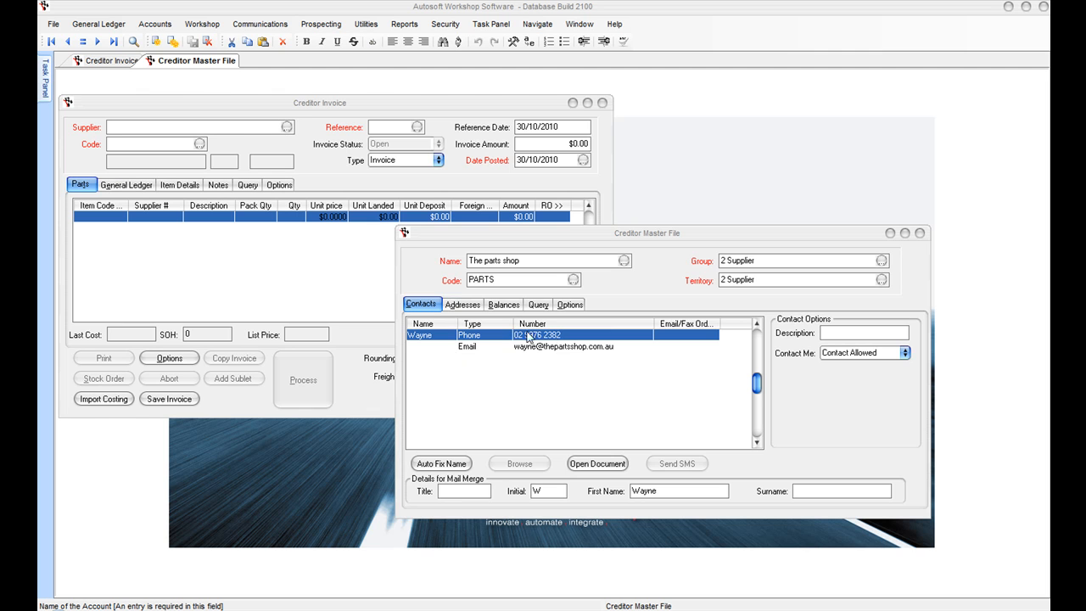
Step: Run the 1 Creditor History query and open invoice 4647 from the history list
left_click(538, 304)
left_click(789, 325)
left_click(683, 337)
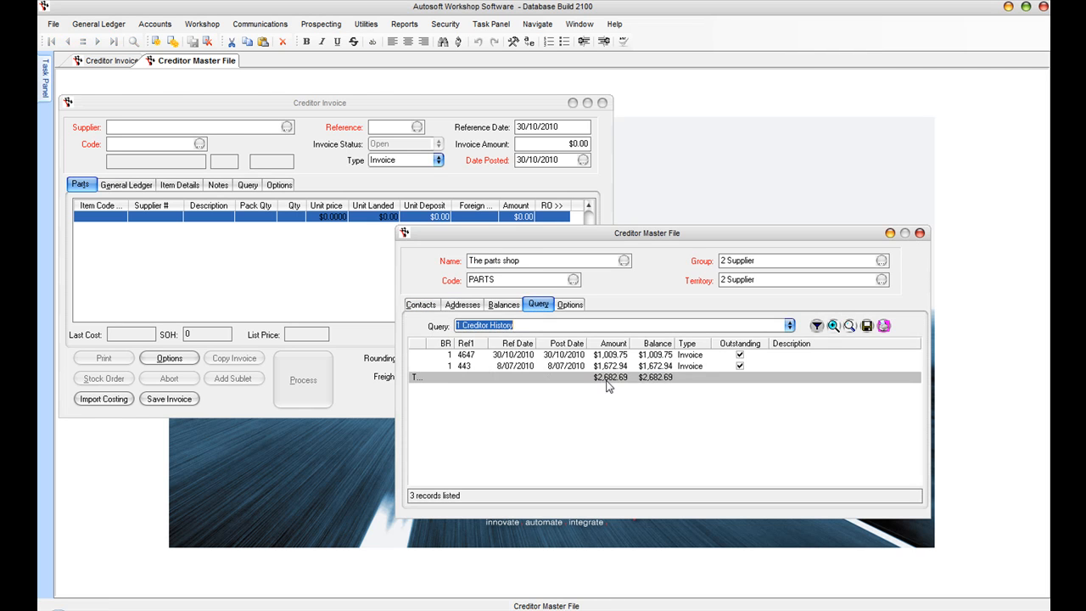
left_click(592, 355)
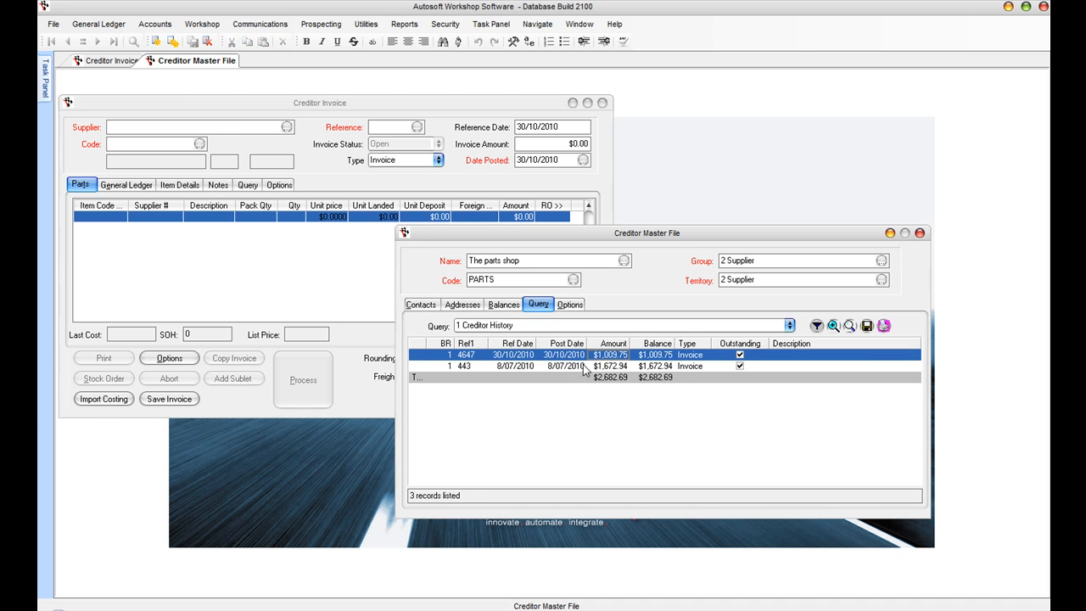
double_click(570, 355)
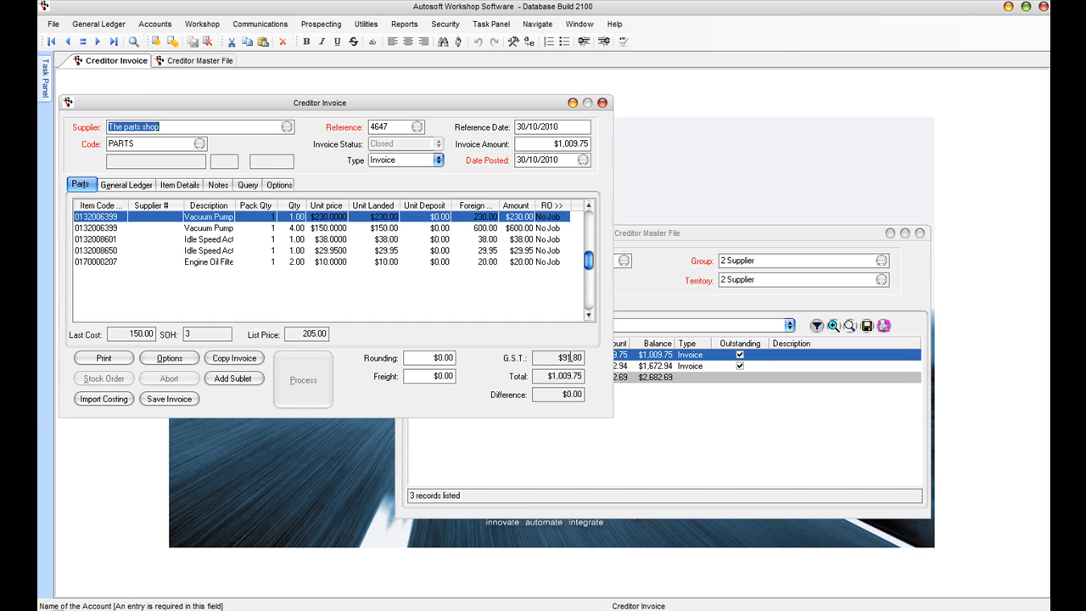
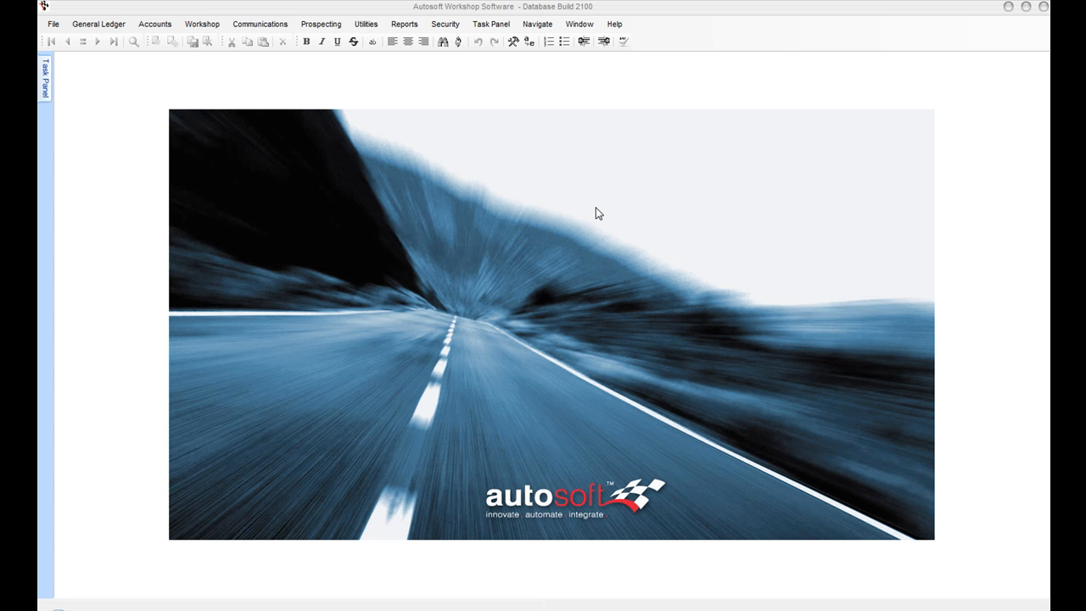
Step: Run the General Ledger Balance Sheet report from the Report Console
left_click(407, 25)
left_click(411, 40)
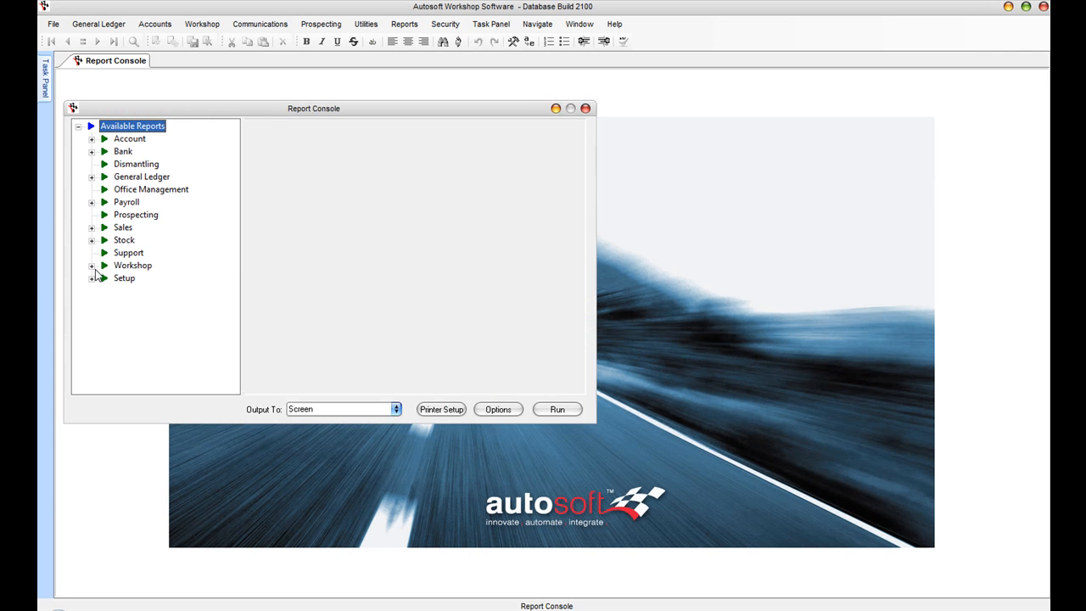
left_click(91, 176)
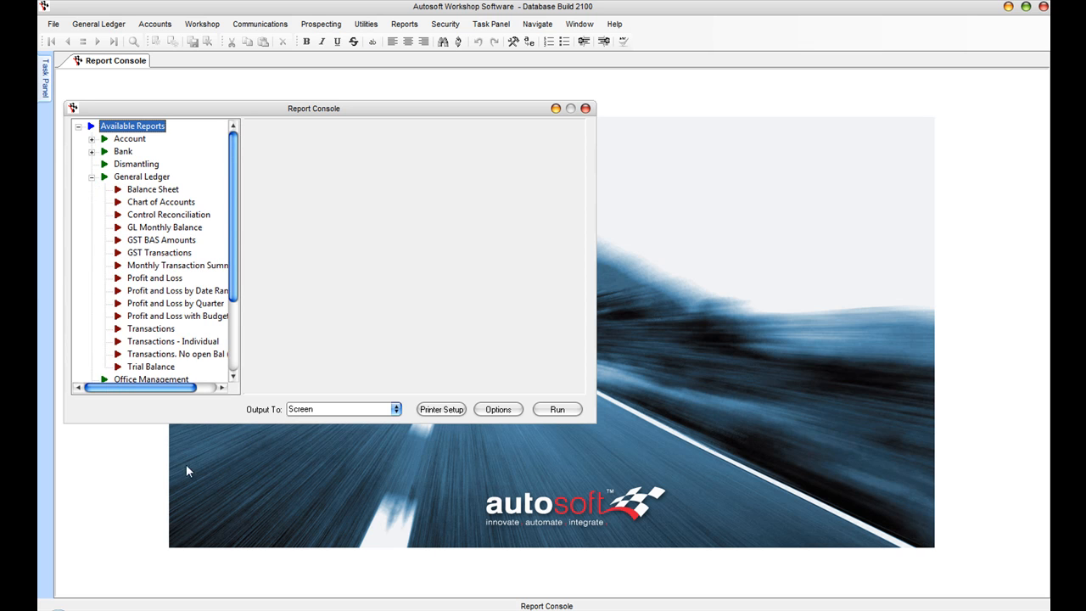
left_click(161, 189)
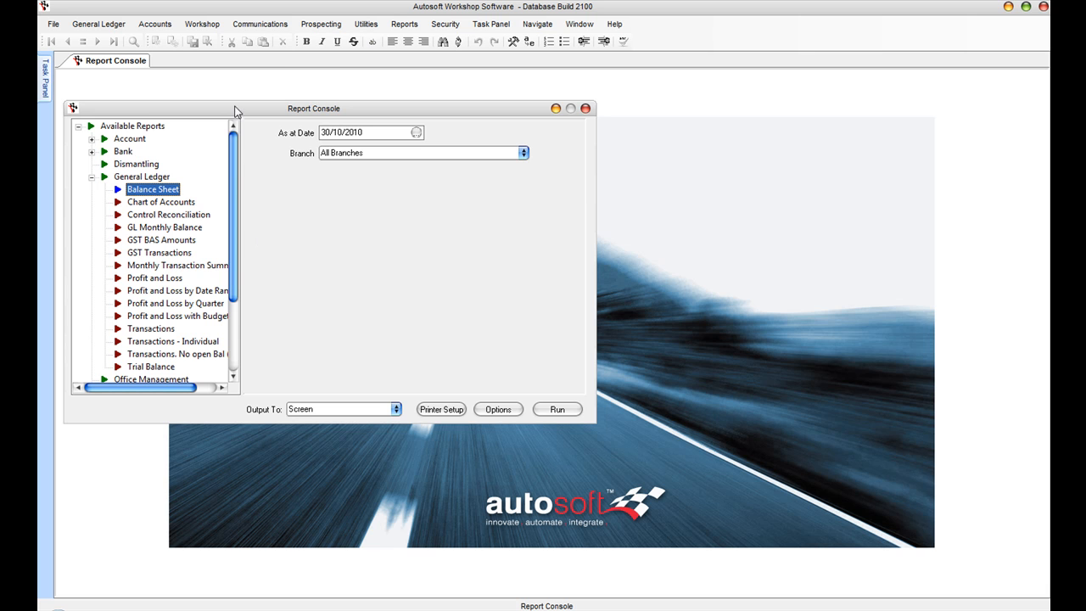
left_click(557, 410)
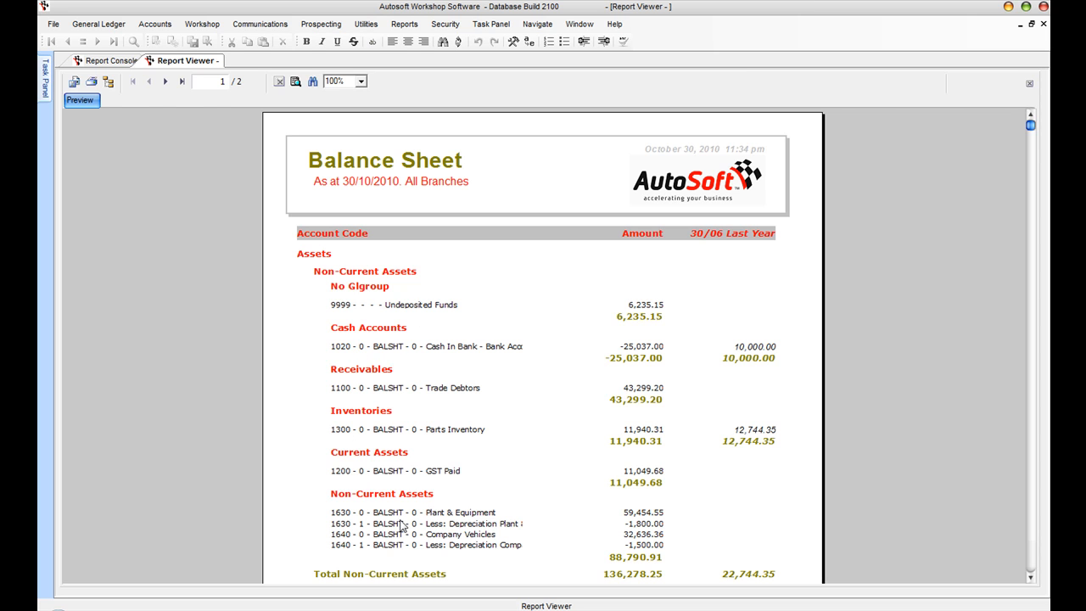
Step: Review both pages of the balance sheet, showing net assets of 13,202.78, then close the preview
left_click(1031, 580)
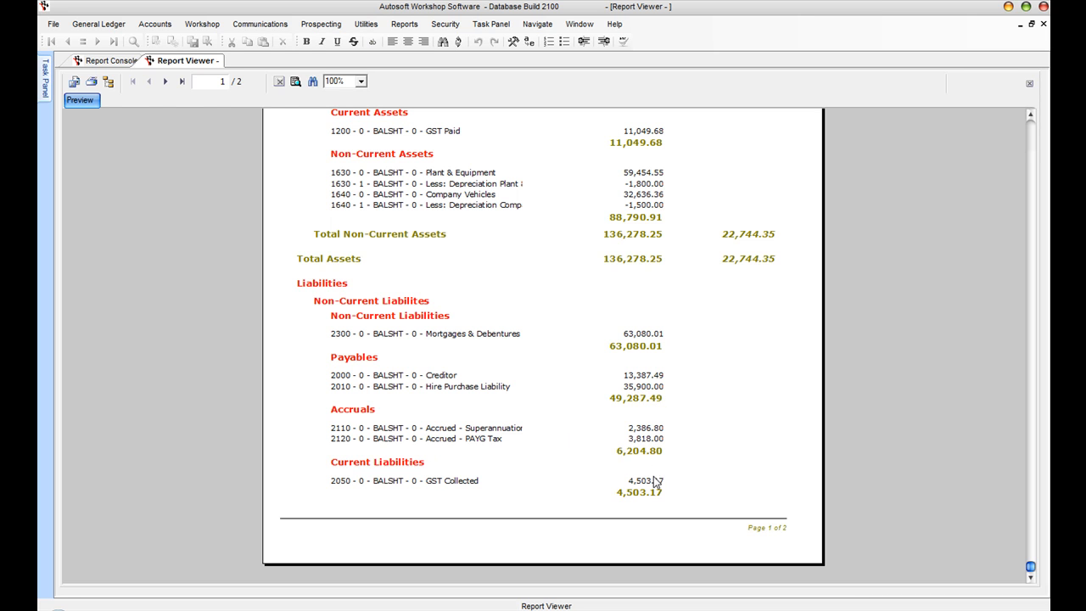
left_click(167, 81)
left_click(1029, 142)
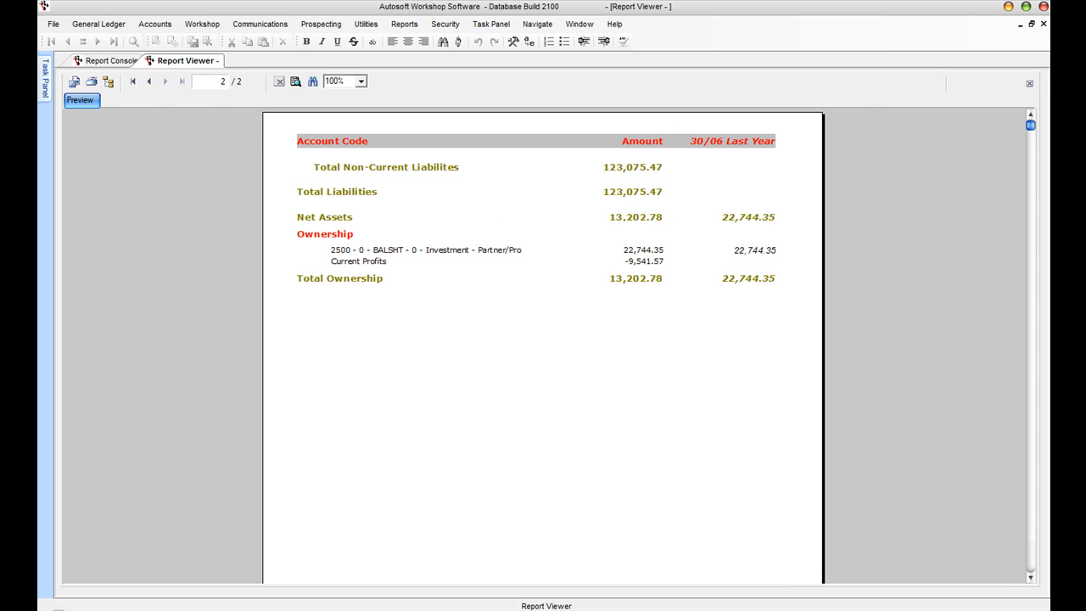
left_click(1043, 24)
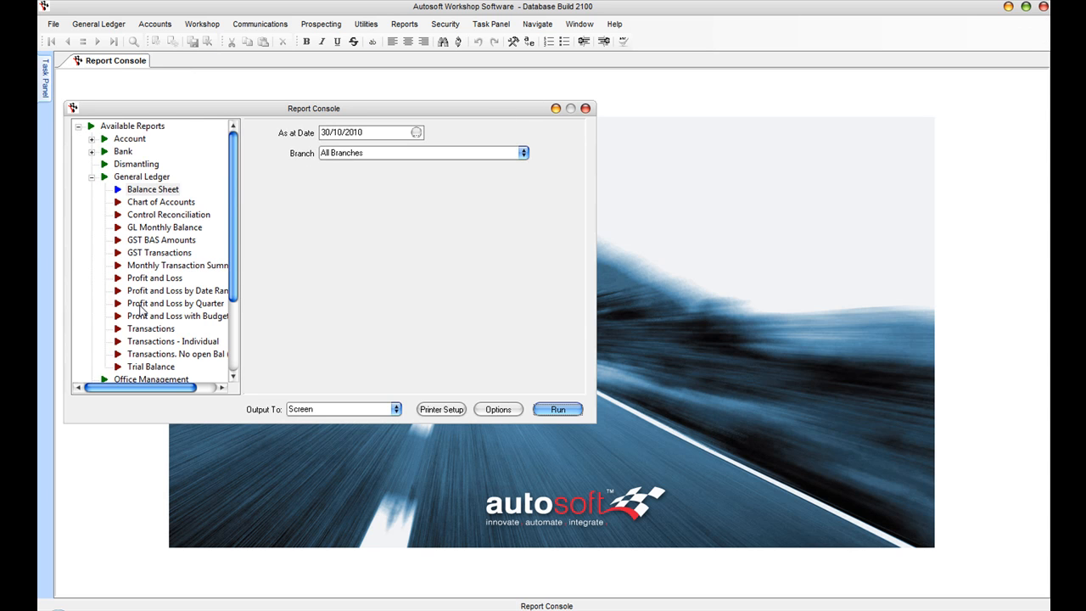
Step: Run the Profit and Loss report and review both pages
left_click(146, 279)
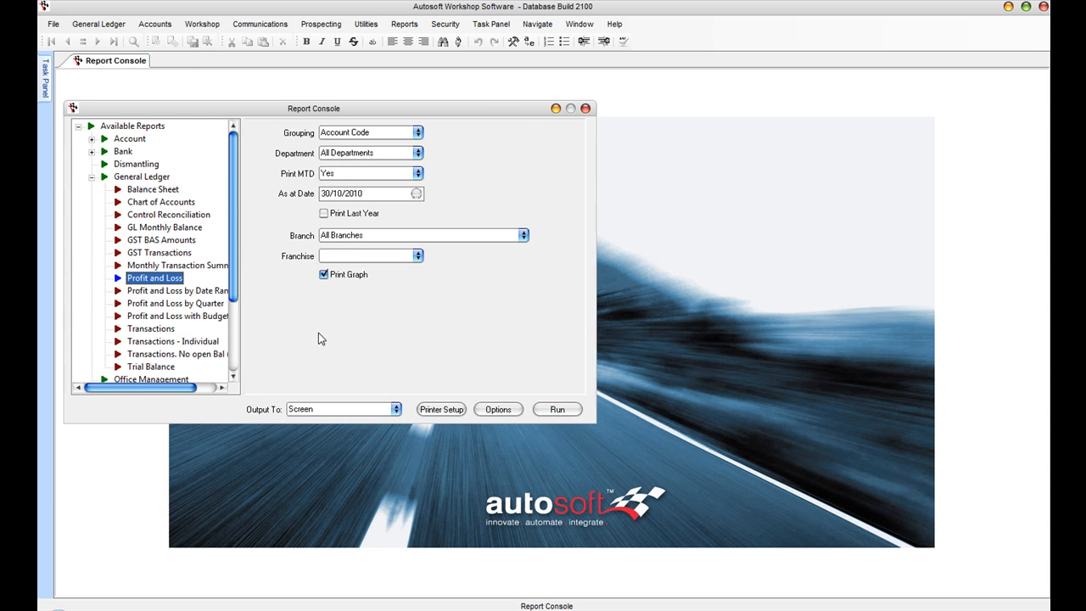
left_click(558, 409)
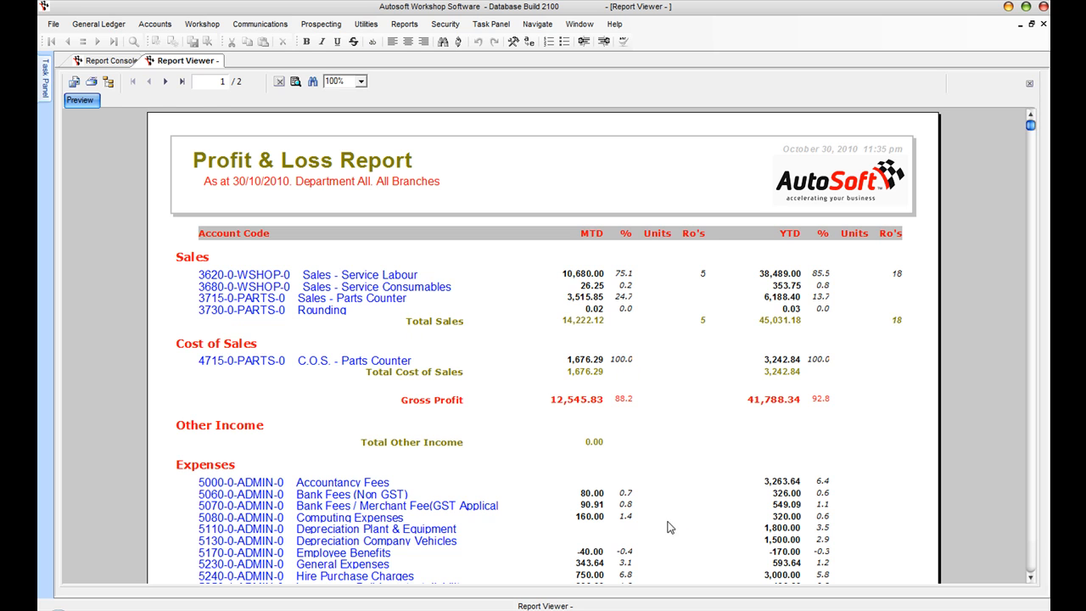
left_click(1030, 576)
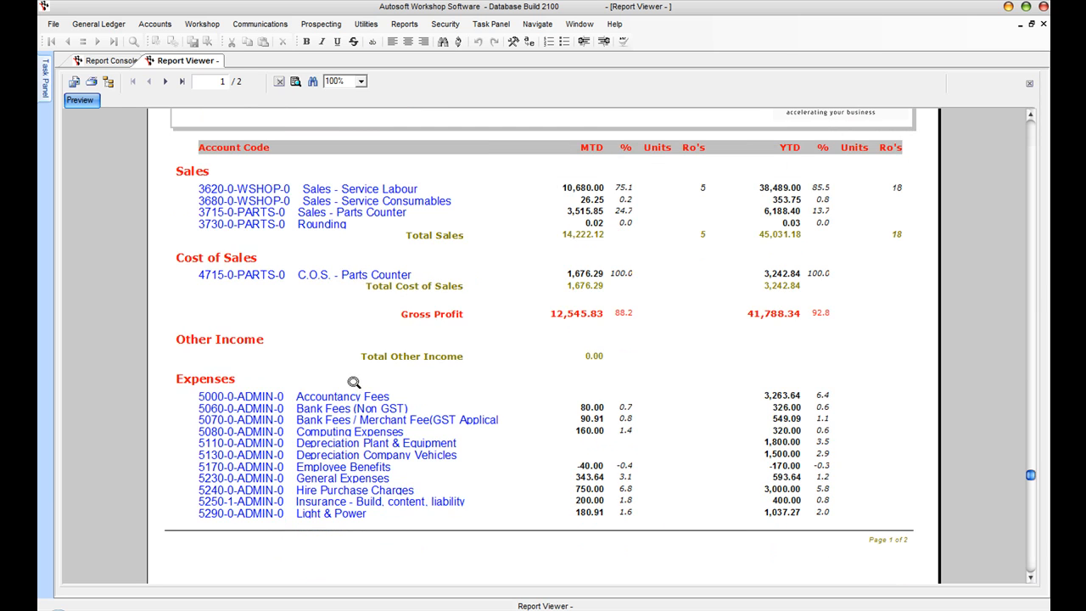
left_click(165, 83)
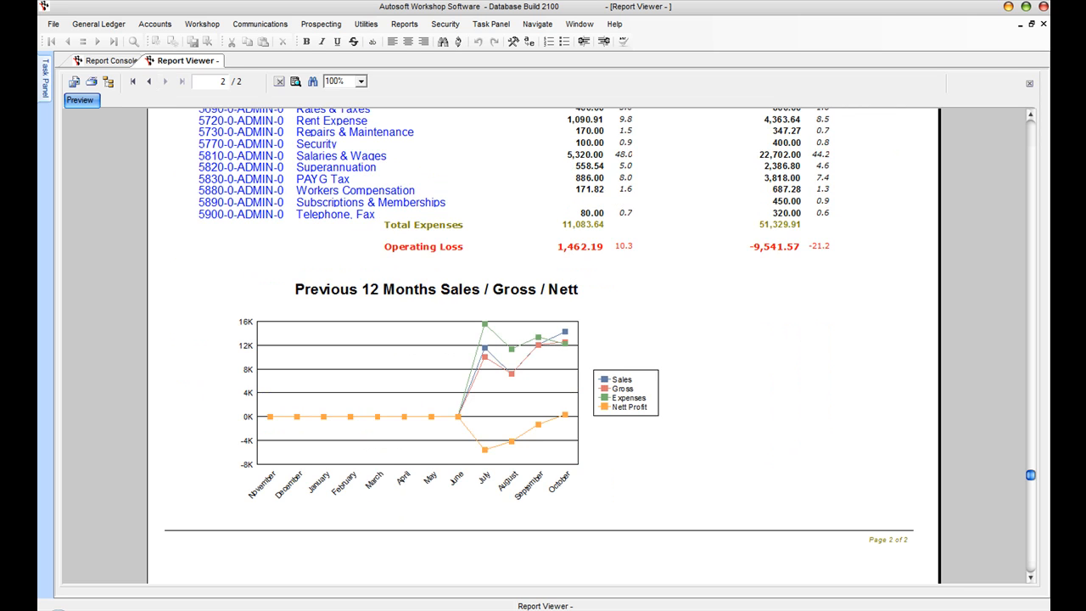
left_click(1026, 115)
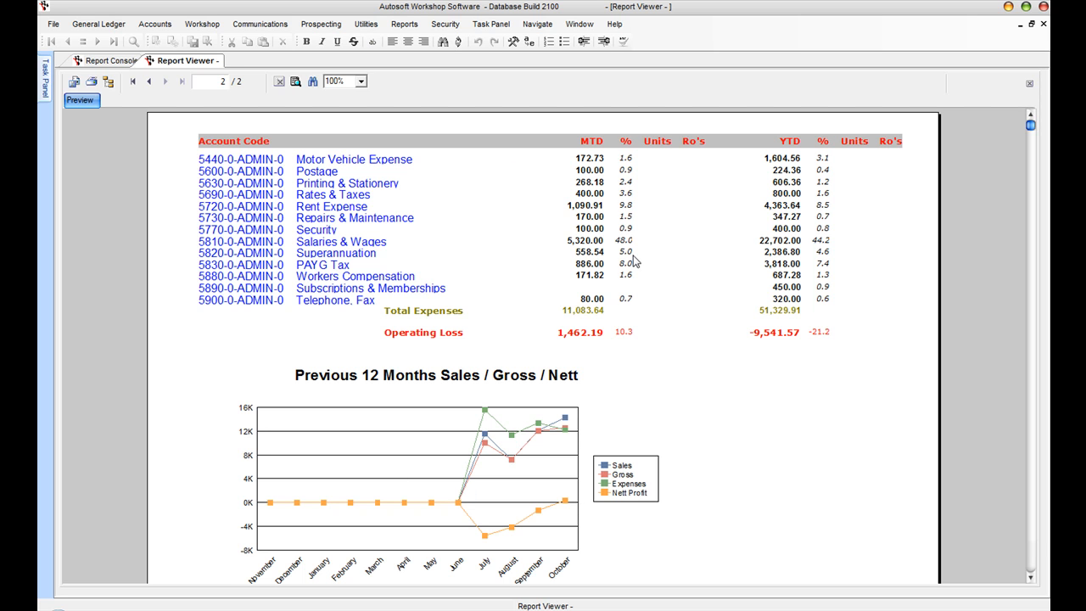
Step: Drill into the Sales - Service Labour transactions, return to the Profit & Loss preview, and close it
left_click(149, 82)
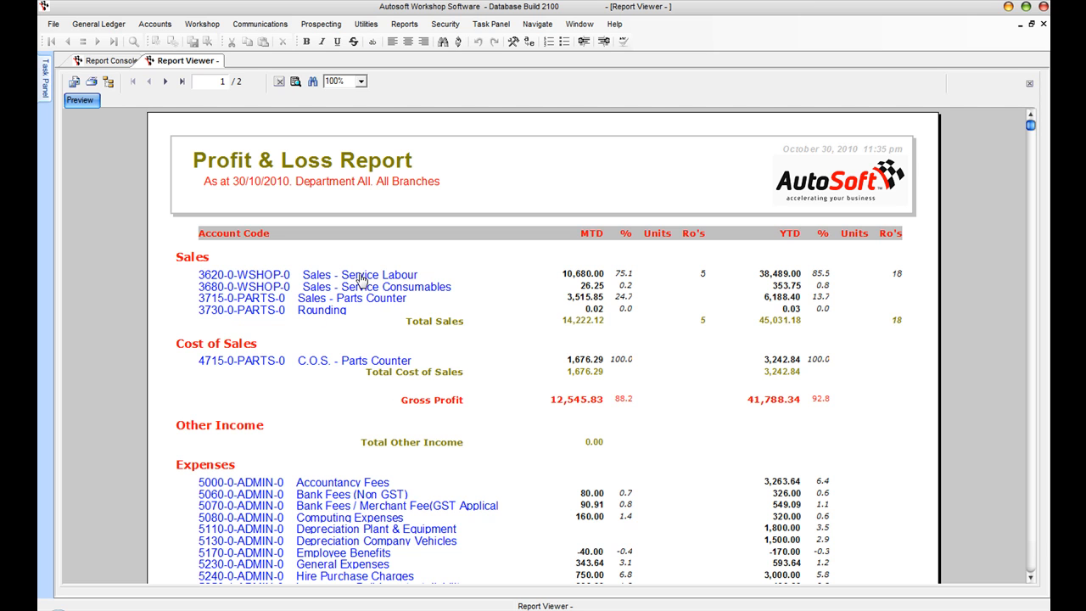
left_click(362, 281)
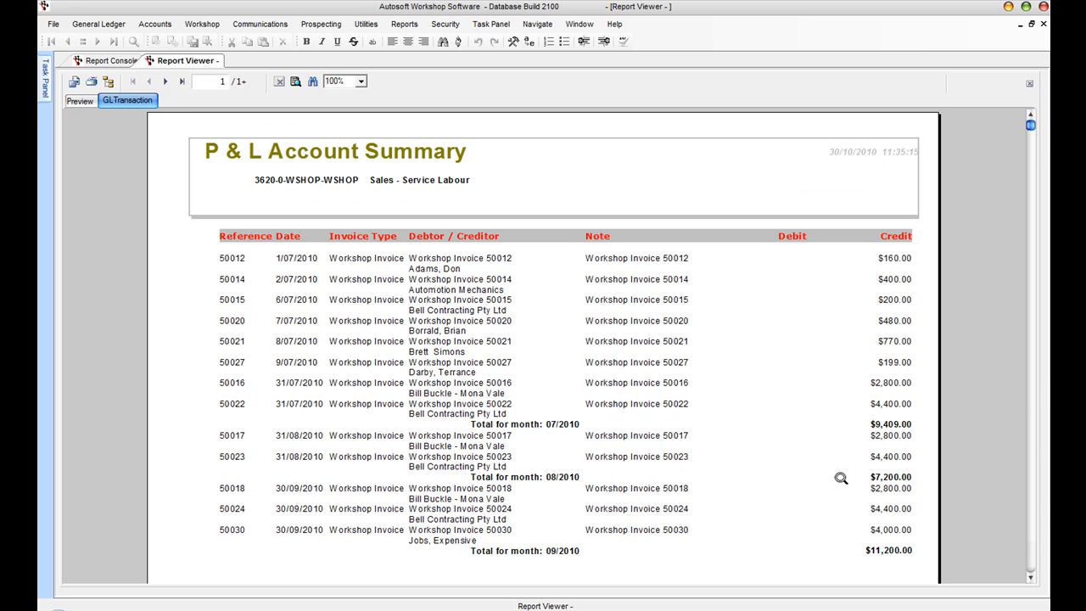
left_click(81, 100)
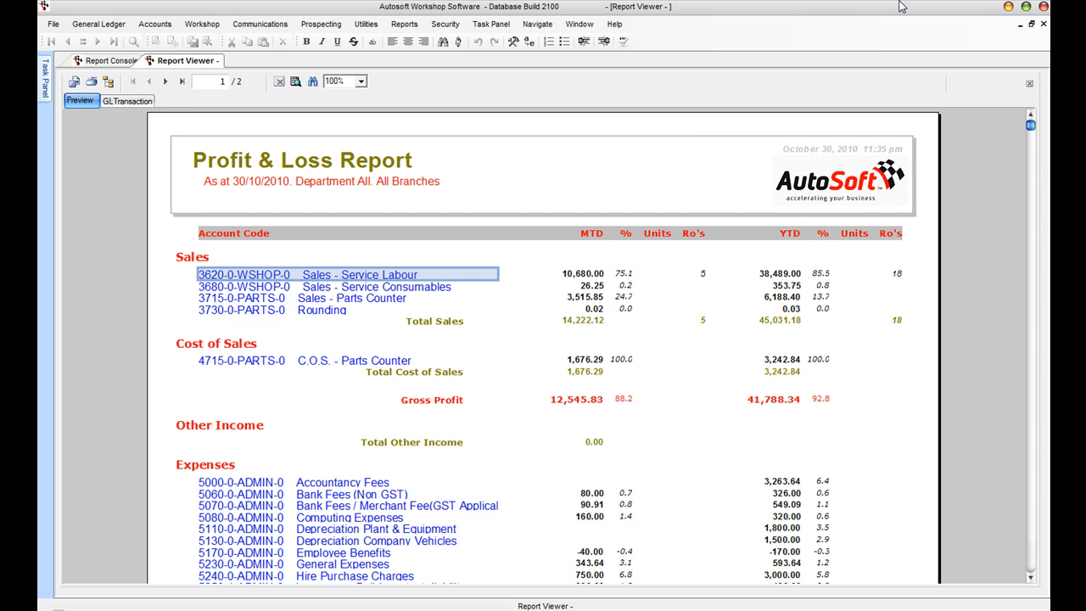
left_click(1043, 24)
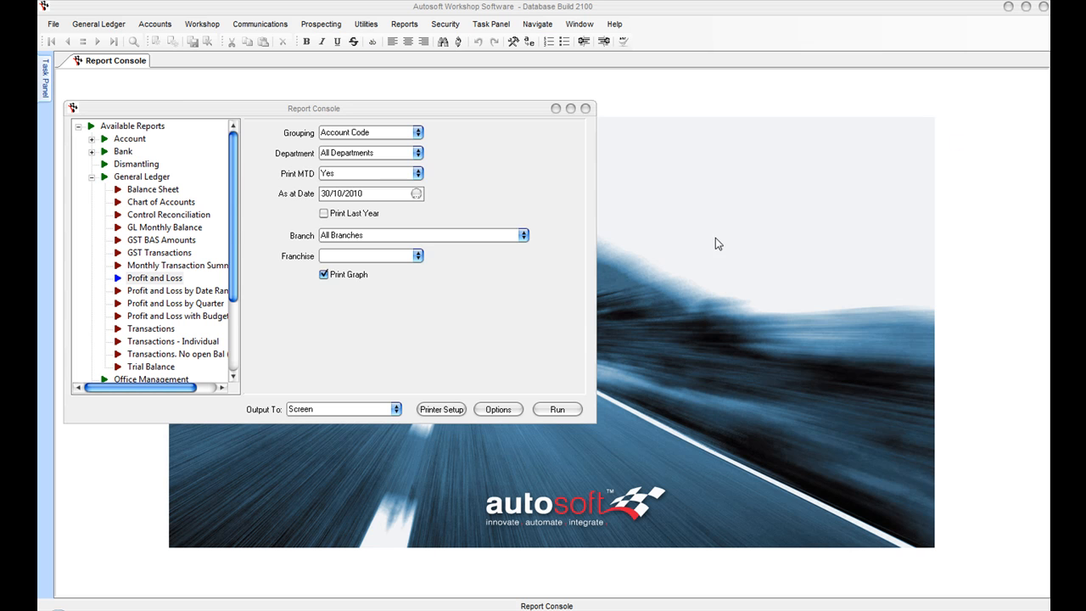
Step: Set up the GST BAS Amounts report for 01/07/2010 to 30/09/2010
left_click(164, 243)
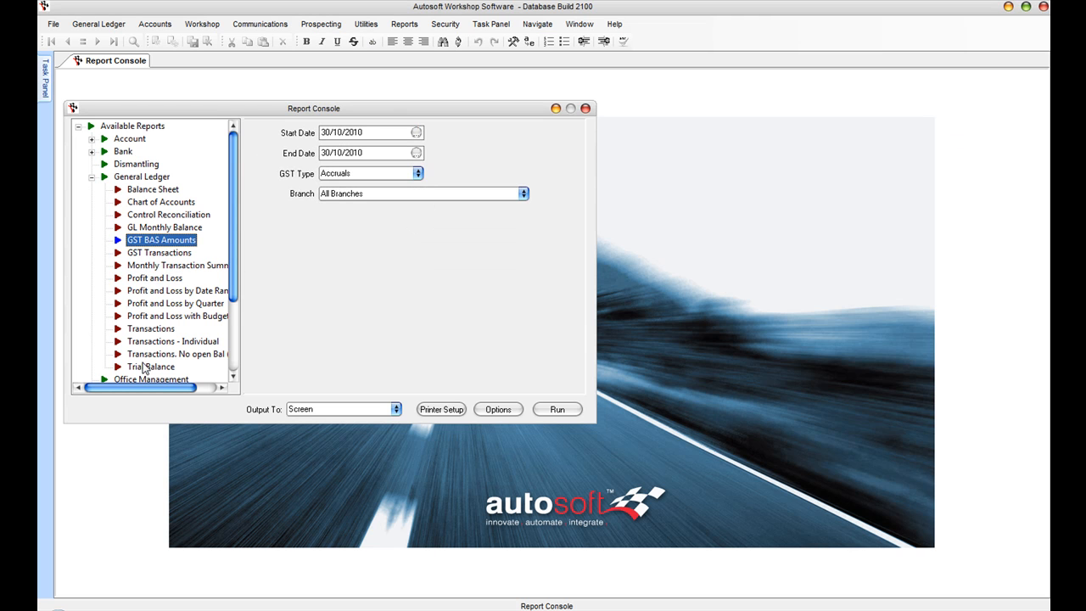
left_click(415, 132)
double_click(360, 170)
left_click(359, 170)
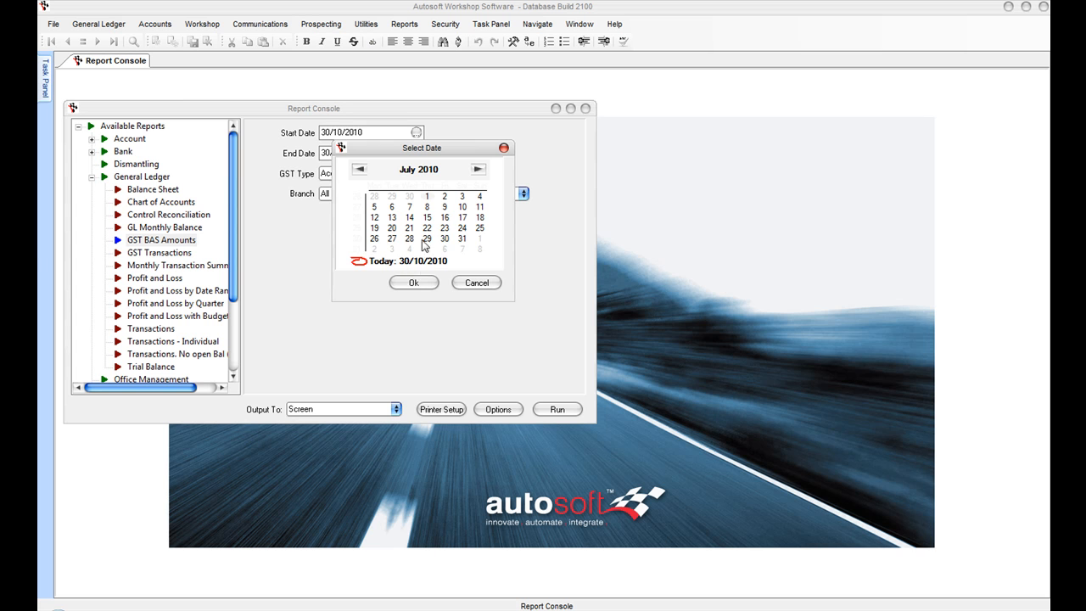
left_click(413, 283)
left_click(416, 153)
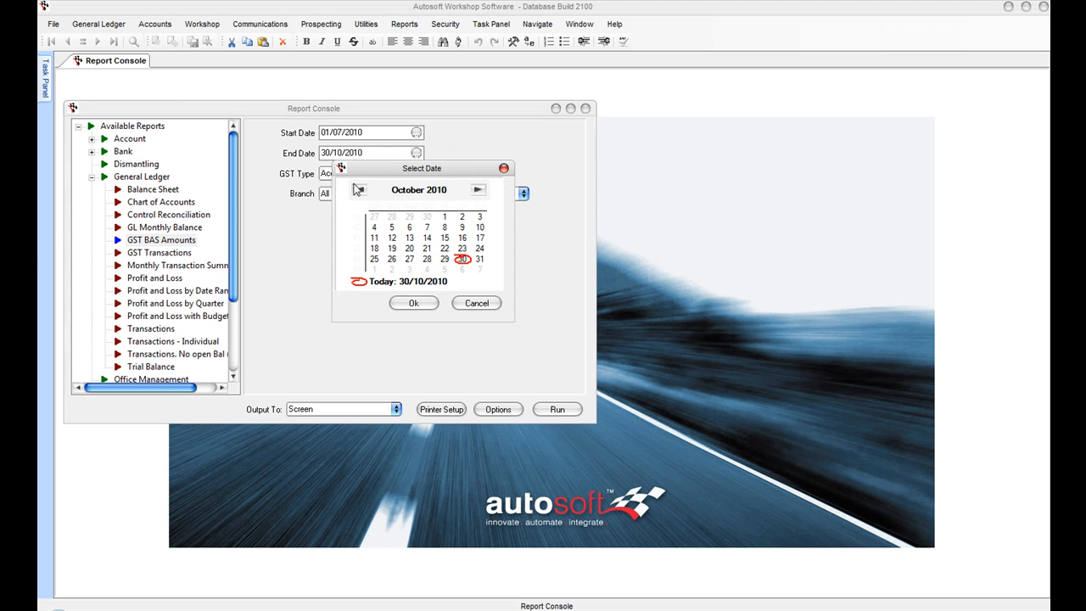
left_click(359, 191)
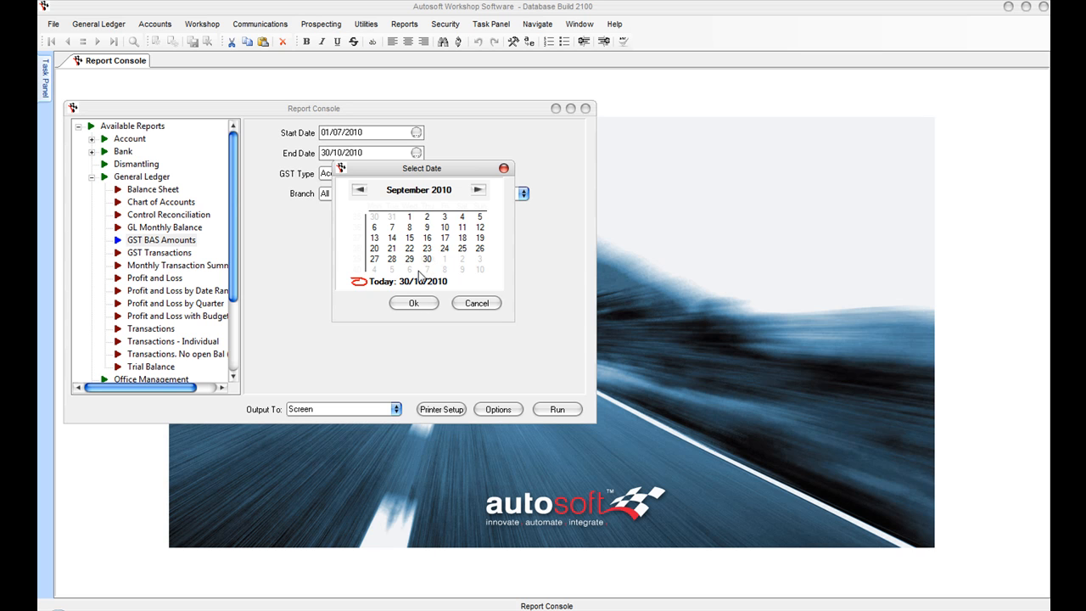
left_click(414, 303)
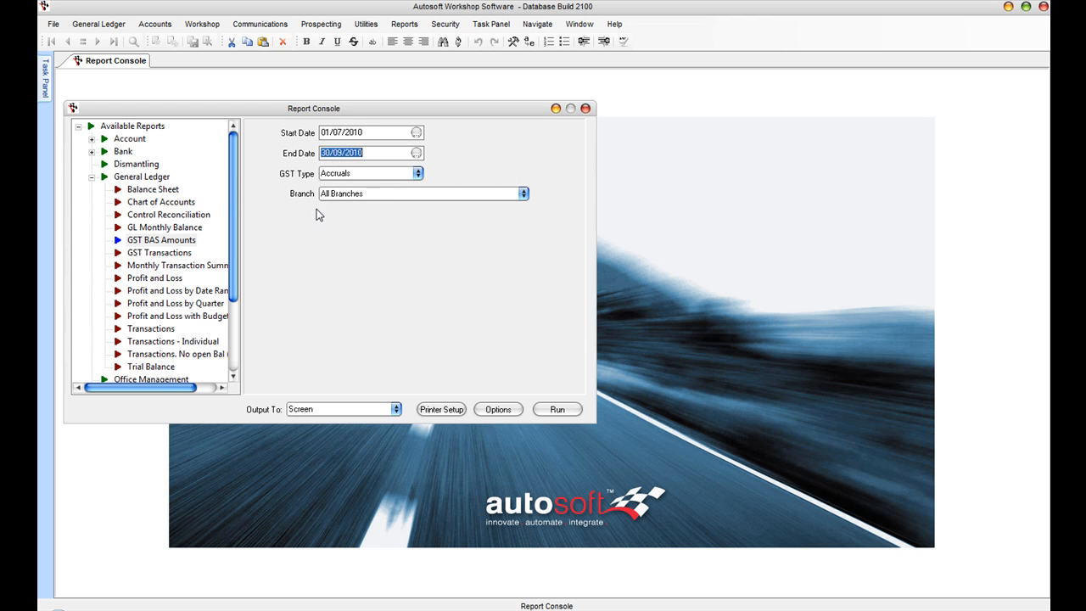
Step: Run it on an Accruals basis, showing G9 $3,080.91 and G20 $10,604.98, then close the preview
left_click(418, 173)
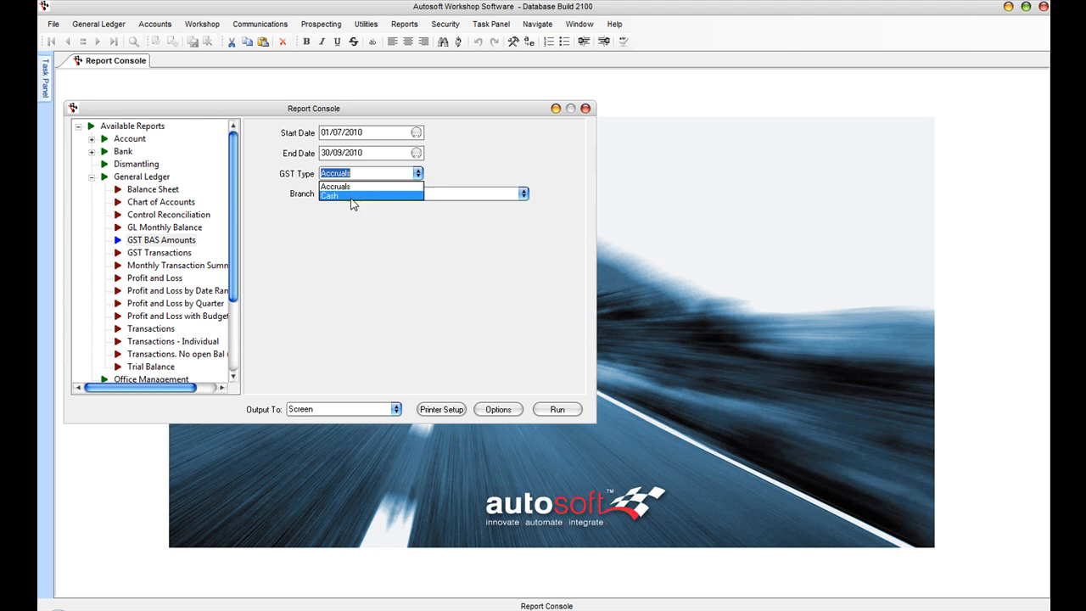
left_click(329, 186)
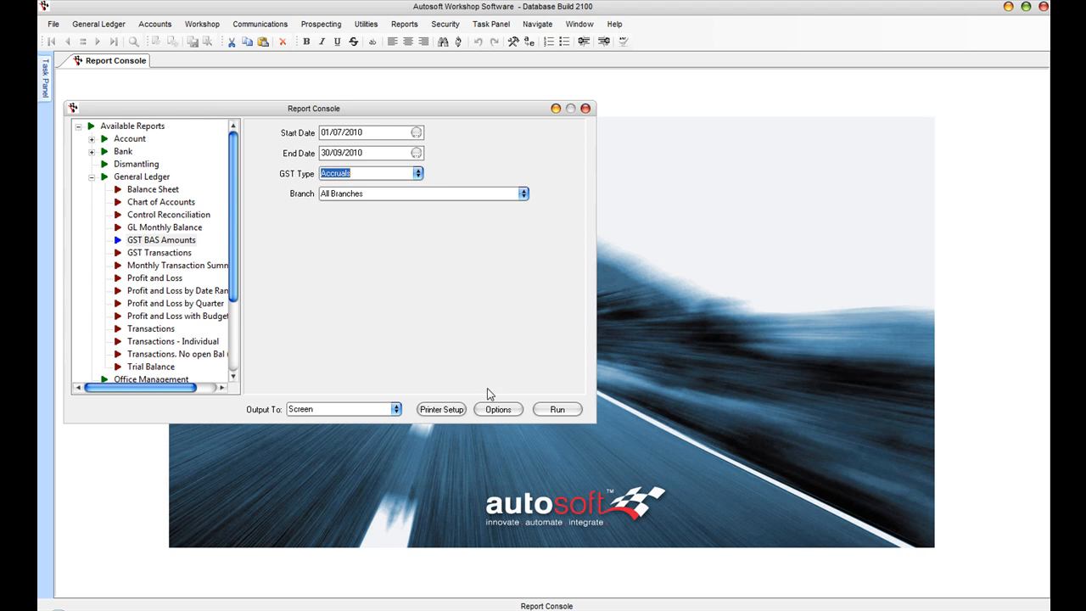
left_click(557, 409)
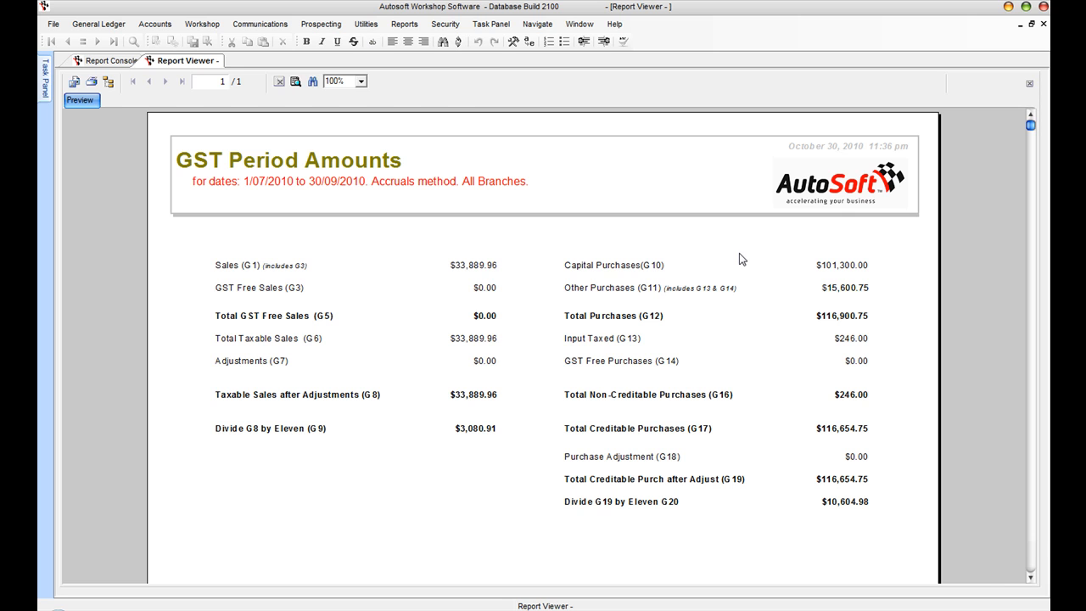
left_click(1042, 24)
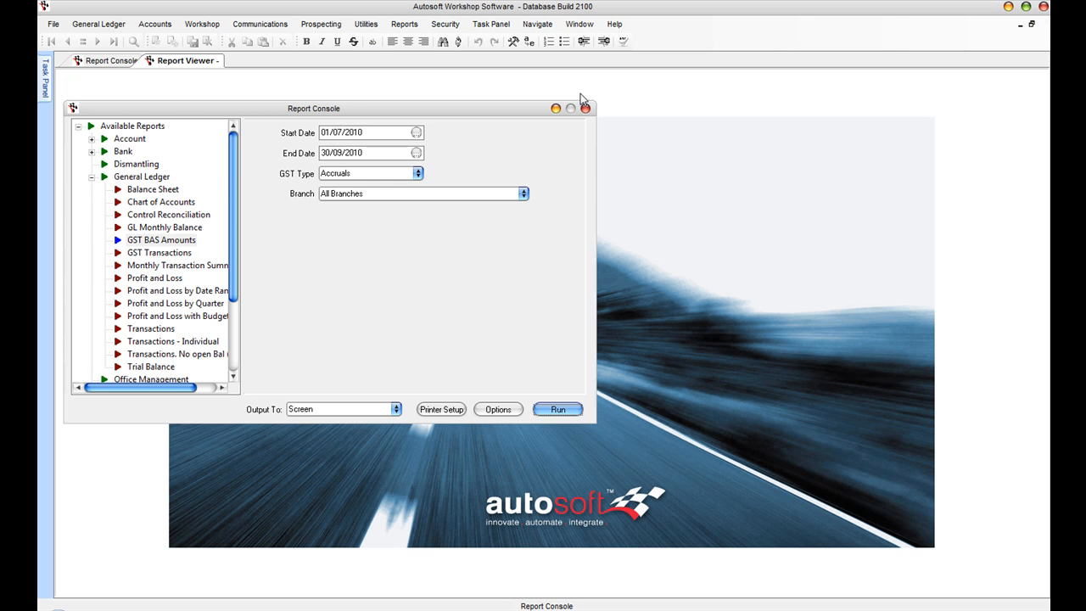
Step: Run the GST Transactions report for 01/07/2010–30/09/2010 and close the empty result
left_click(160, 253)
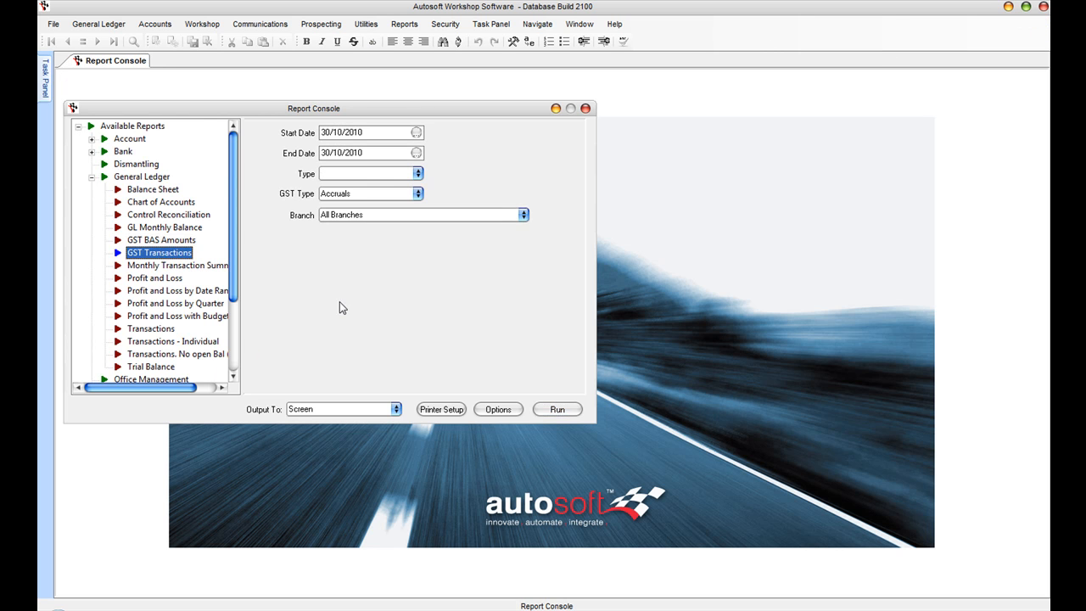
left_click(416, 132)
left_click(359, 170)
left_click(359, 170)
left_click(359, 170)
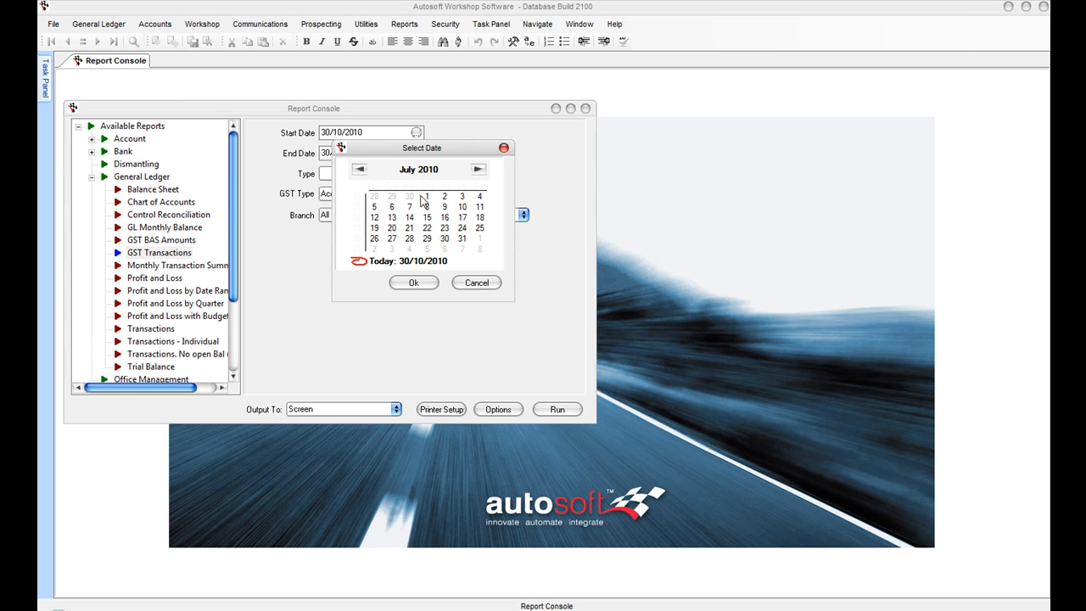
left_click(413, 283)
left_click(416, 153)
left_click(414, 191)
left_click(431, 293)
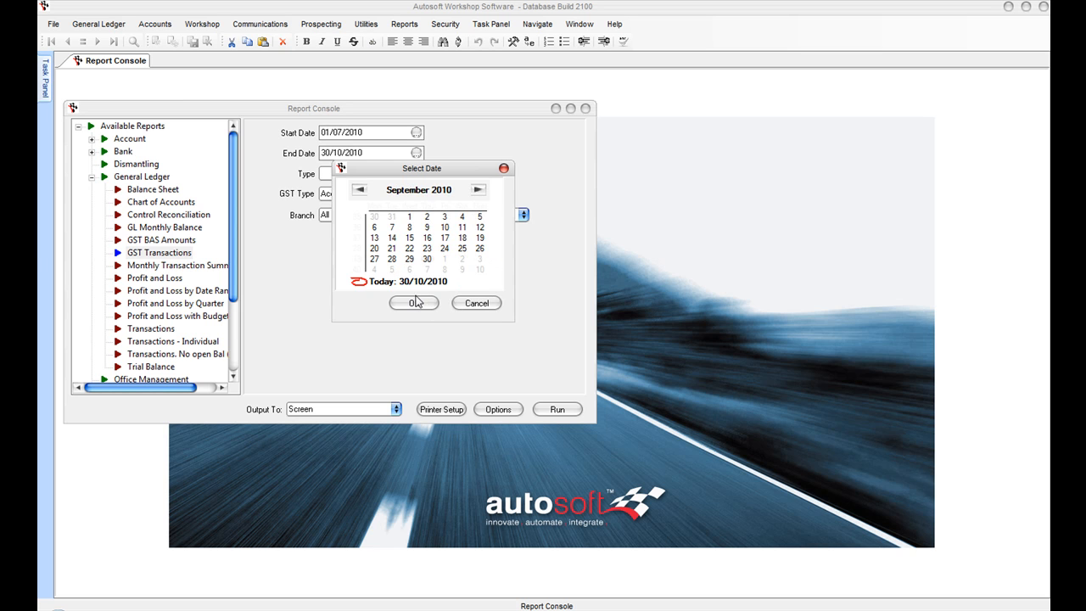
left_click(413, 303)
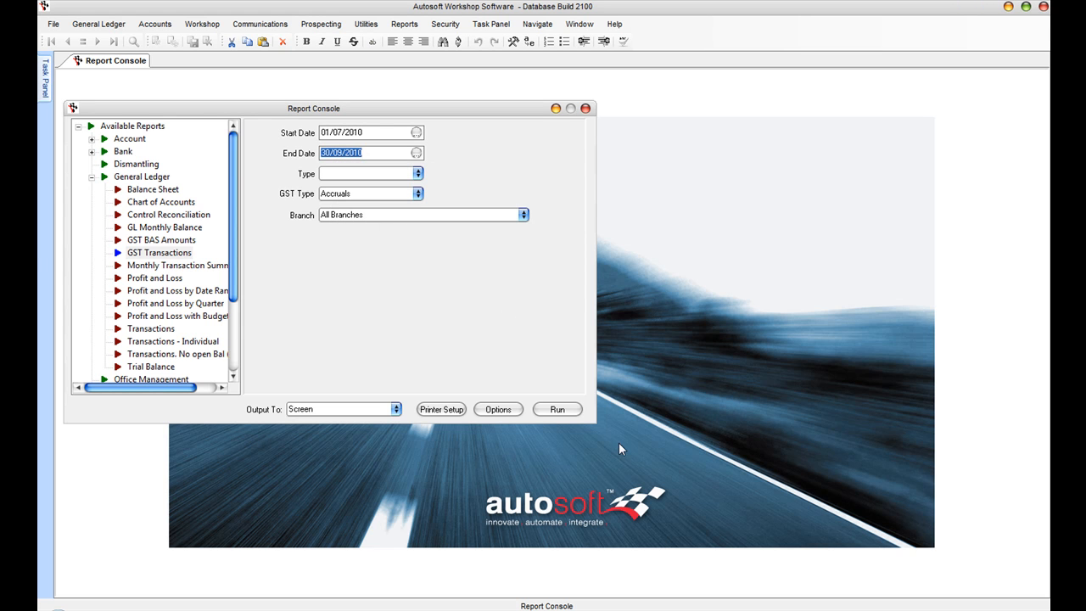
left_click(569, 414)
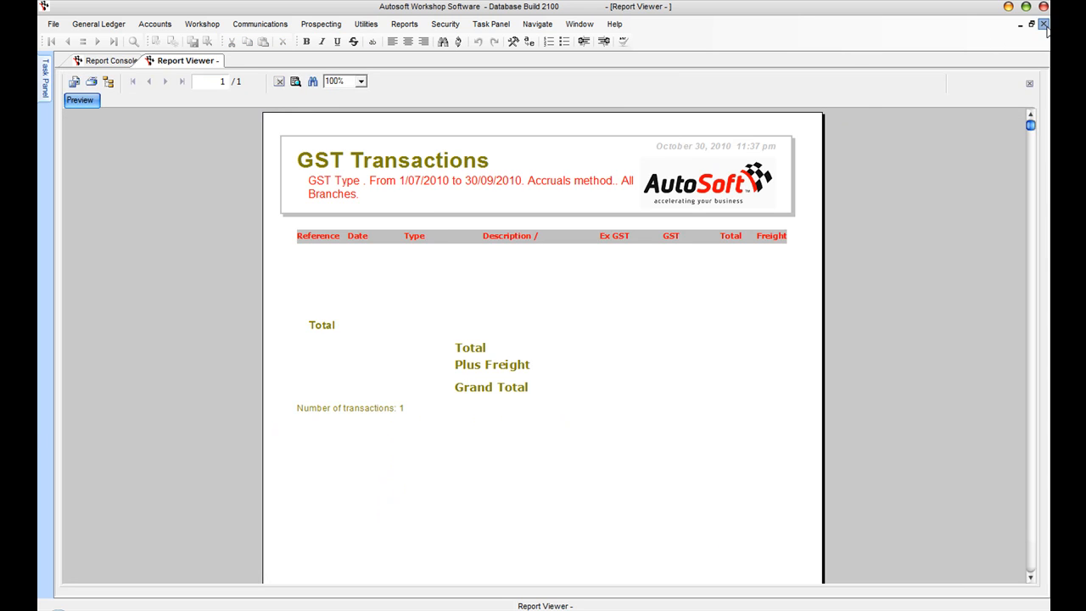
left_click(1042, 24)
Step: Rerun the GST Transactions report for Sales (G1), review it, and close it
left_click(418, 173)
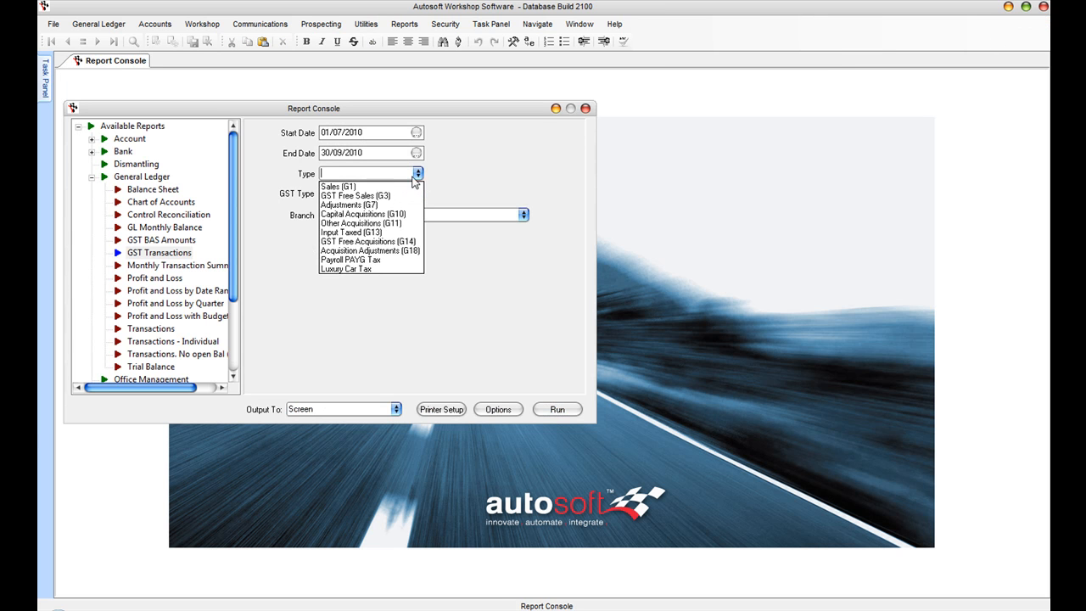
left_click(370, 185)
left_click(558, 409)
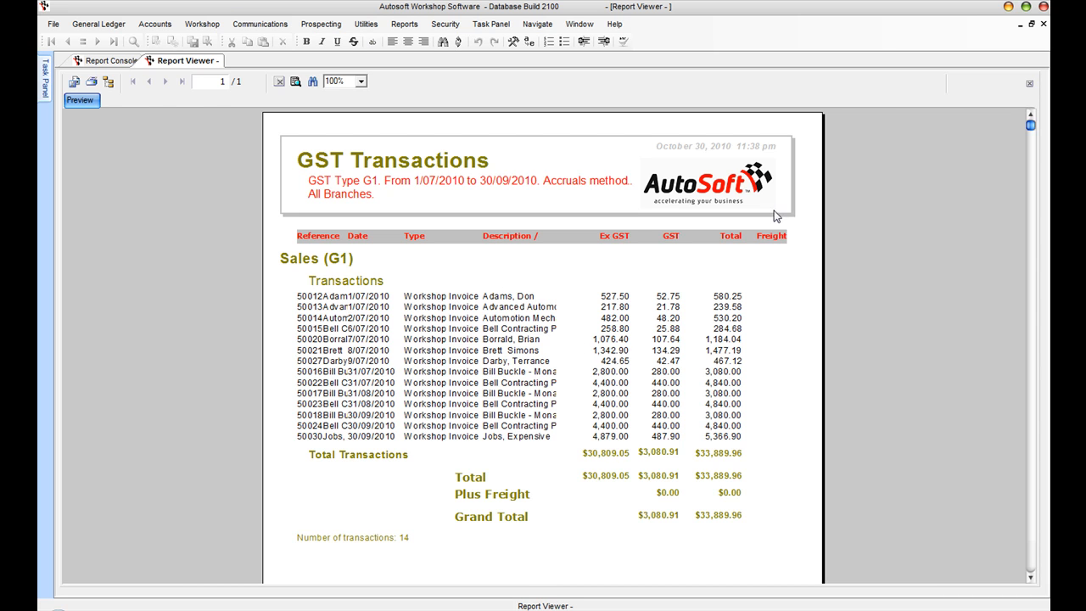
left_click(1043, 23)
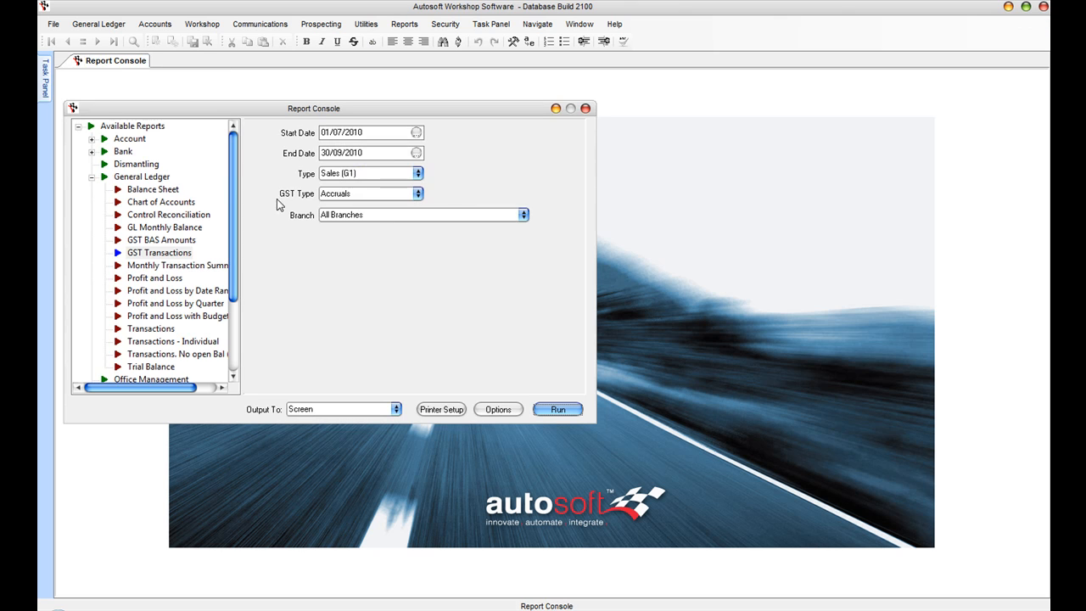
Step: Run the report for Other Acquisitions (G11) and scroll to its $15,354.75 total
left_click(416, 173)
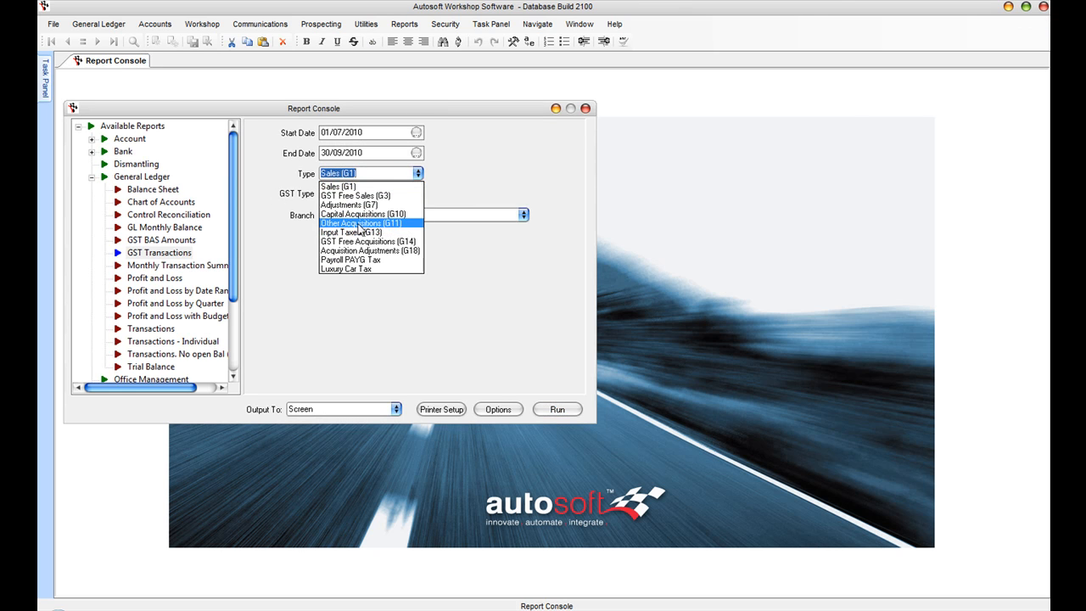
left_click(364, 223)
left_click(562, 409)
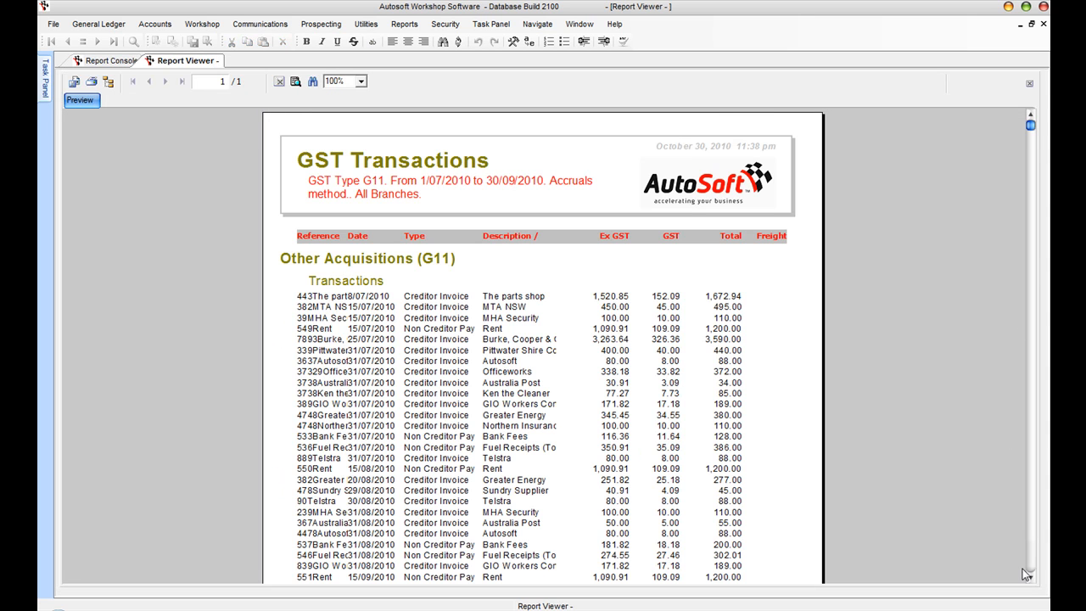
left_click(1030, 577)
left_click(1030, 577)
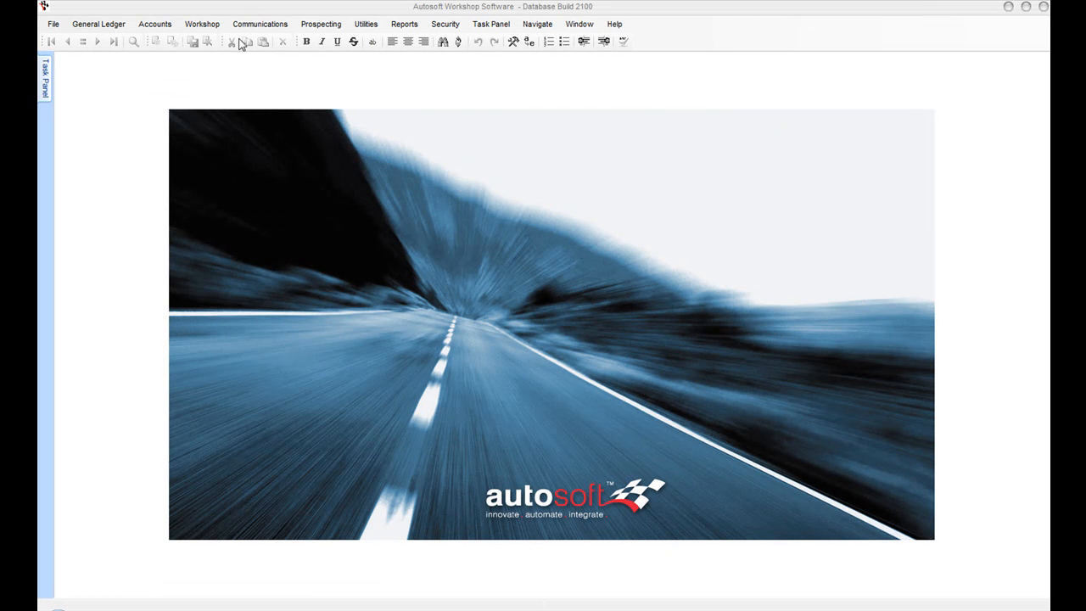
Step: Browse the enlarged General Ledger account list down to the expense accounts
left_click(98, 24)
left_click(100, 40)
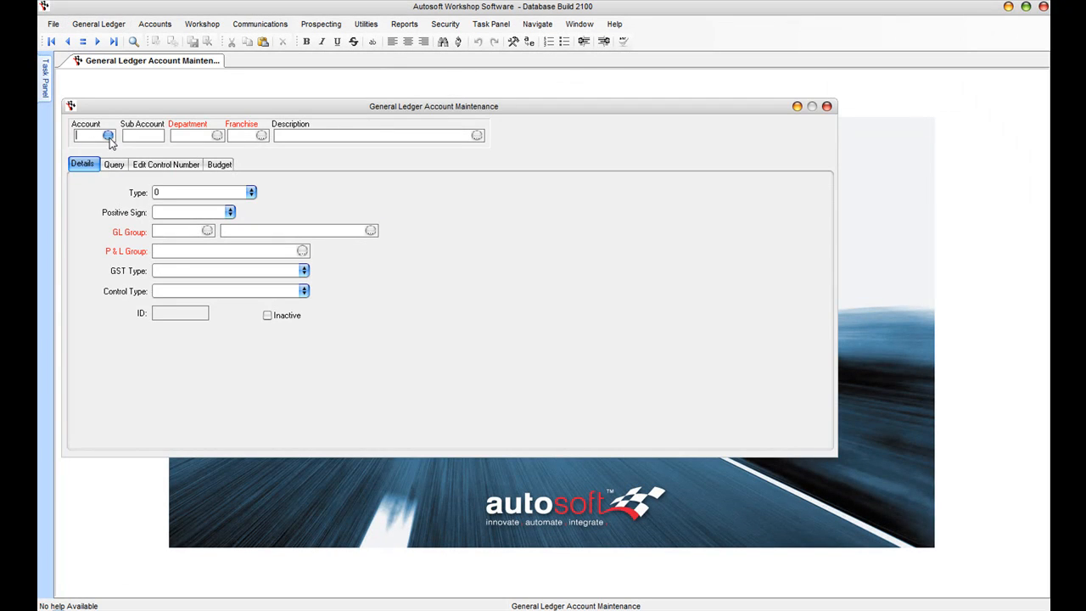
left_click(108, 135)
left_click_drag(731, 411, 911, 497)
left_click(899, 399)
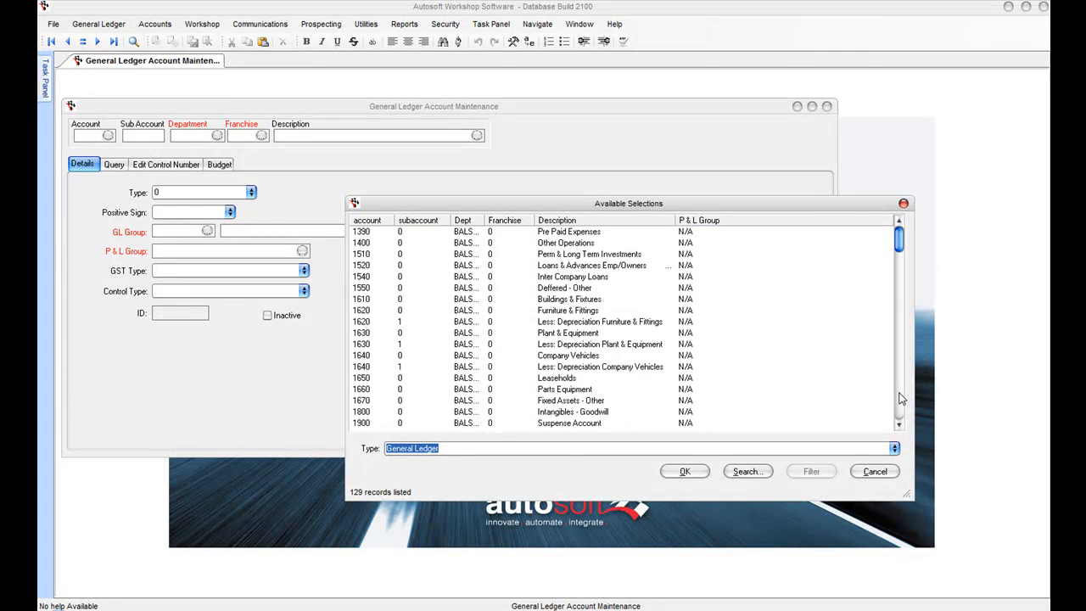
left_click(900, 399)
left_click(900, 399)
left_click(901, 399)
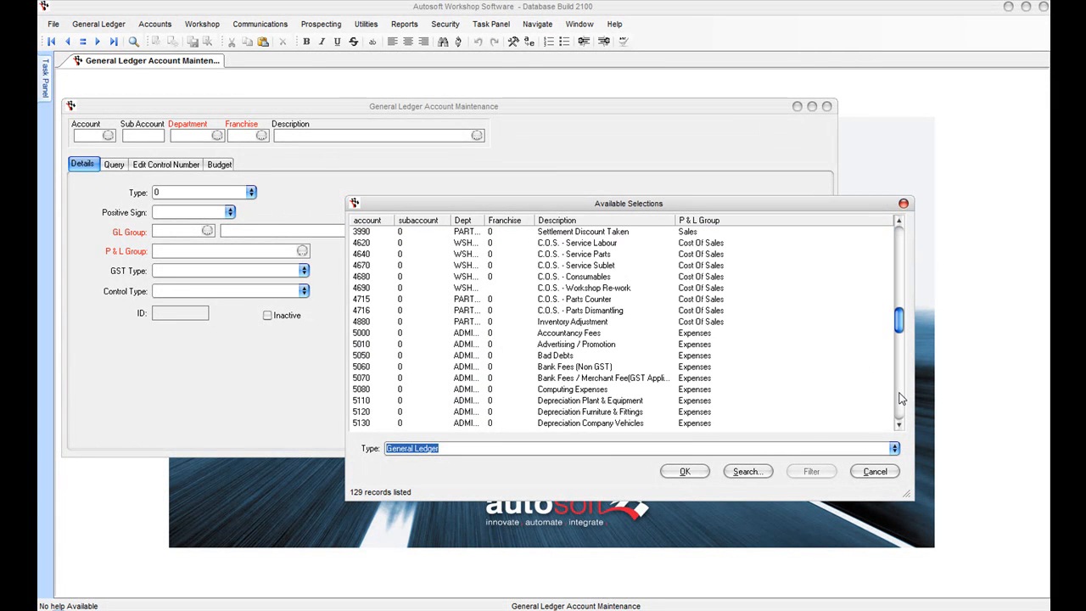
left_click(901, 398)
Step: Page back up and load account 3640 Sales - Service Parts
left_click(903, 410)
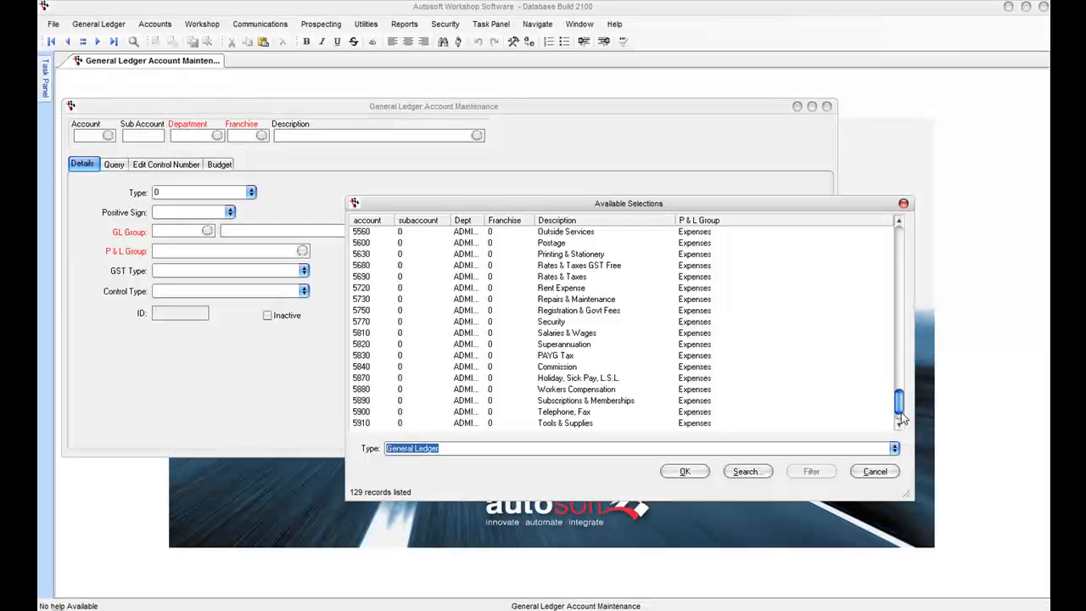
left_click(900, 250)
left_click(900, 250)
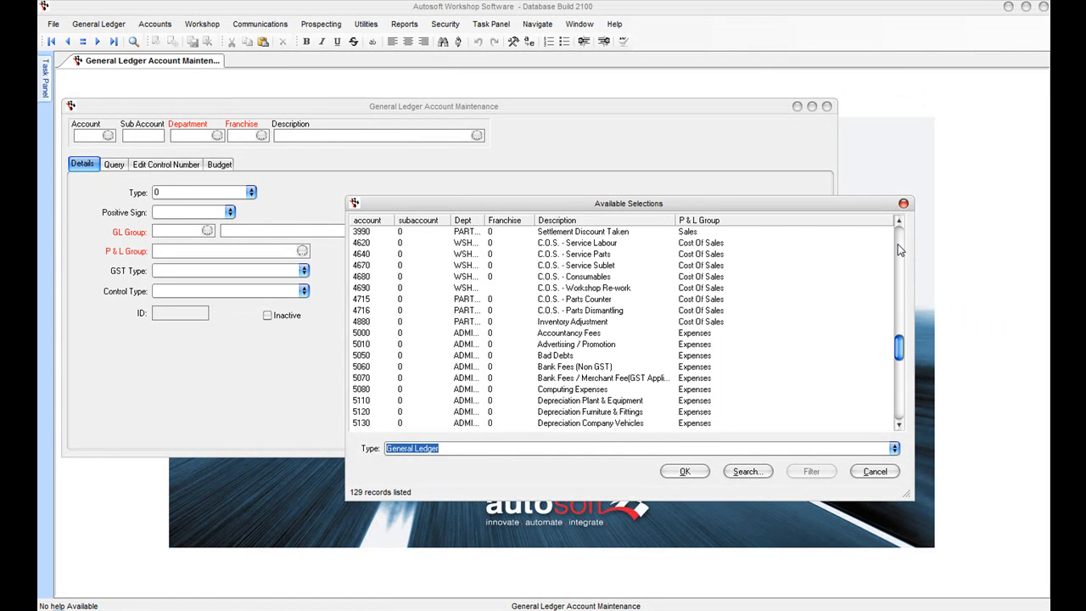
left_click(900, 250)
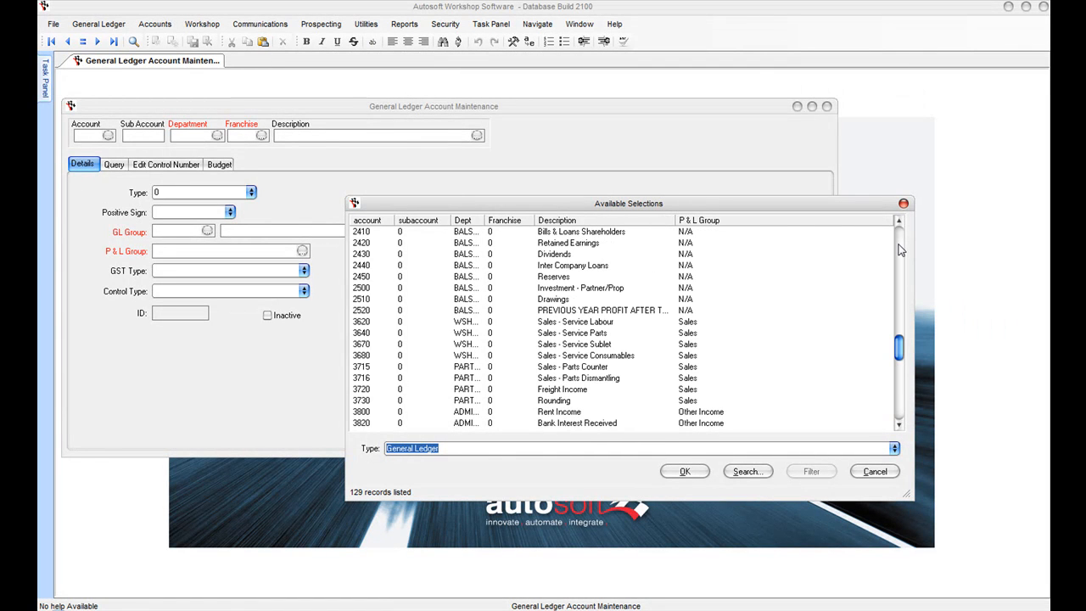
left_click(552, 333)
left_click(679, 471)
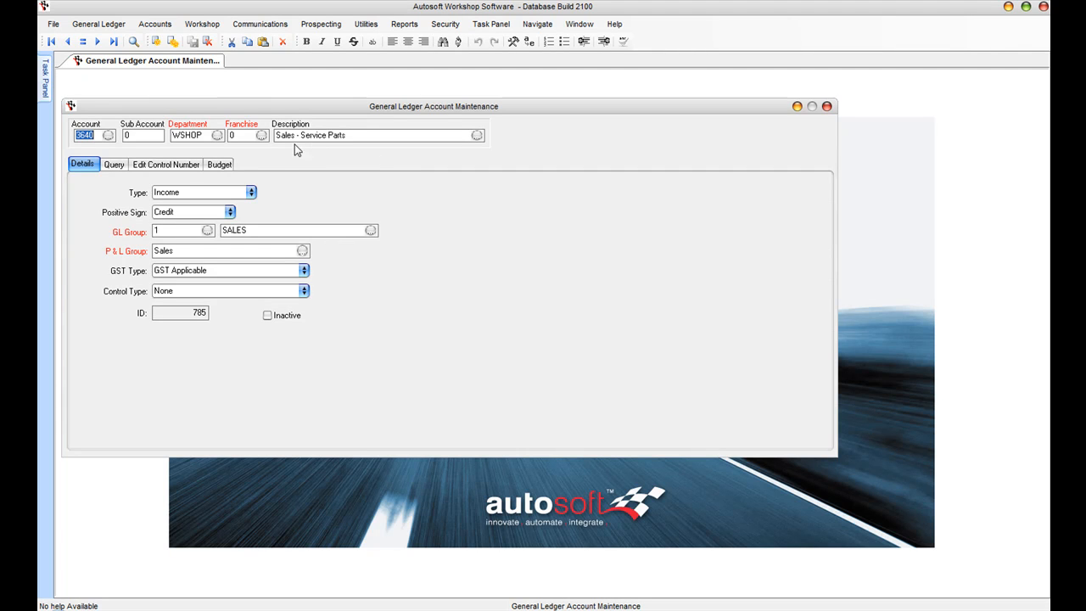
Step: Reopen the account list to point out the Fringe Benefits Tax account, keeping 3640 loaded
left_click(108, 136)
left_click(817, 372)
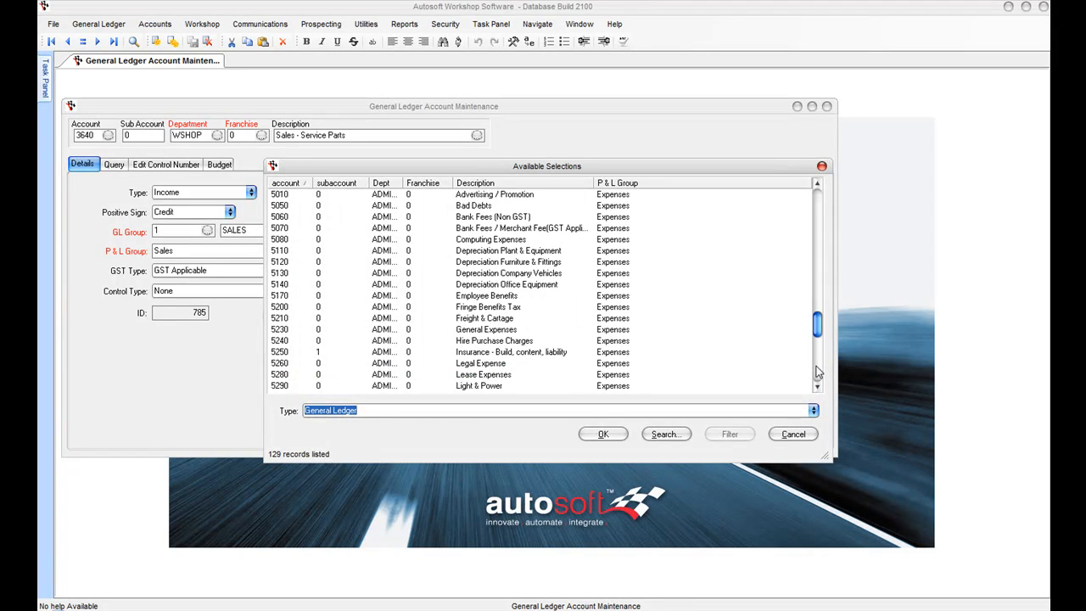
left_click(476, 308)
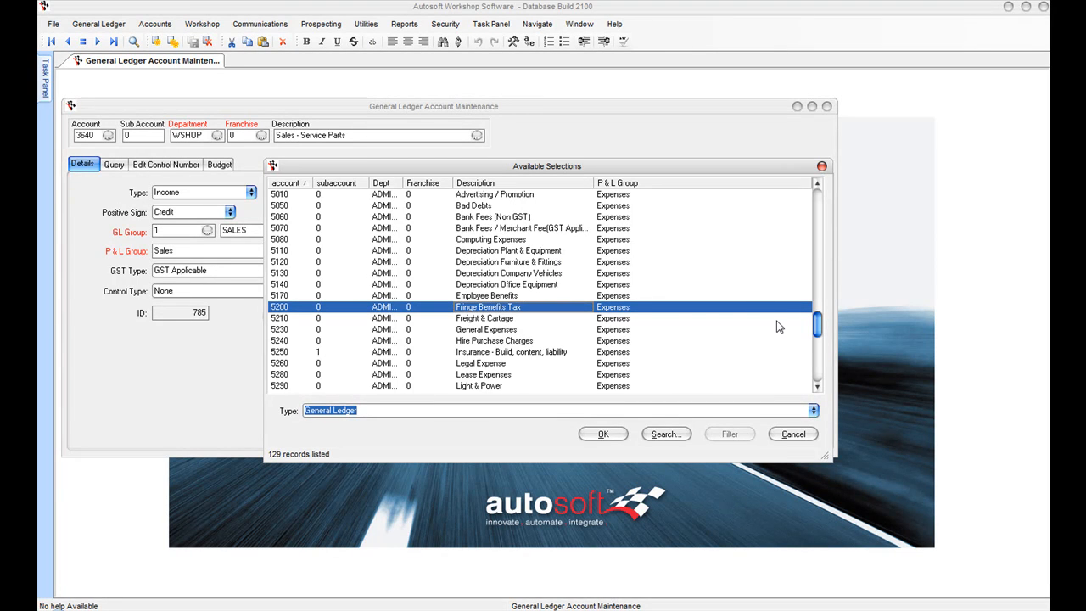
left_click(791, 435)
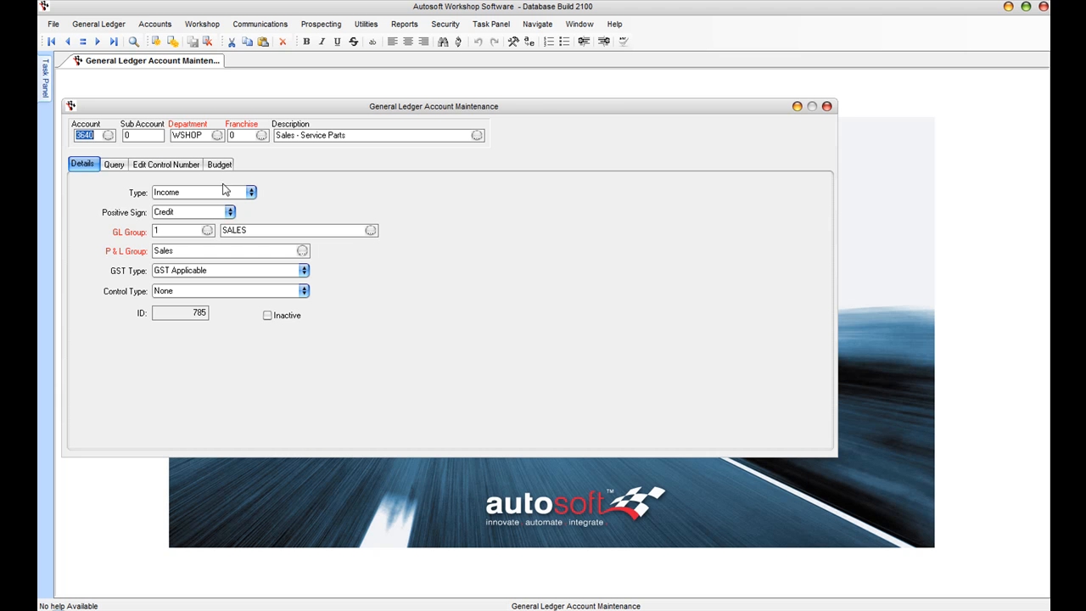
left_click(115, 166)
Step: Query account 3620's GL Transaction History and open the 30/09/2010 $4,000.00 invoice
left_click(714, 185)
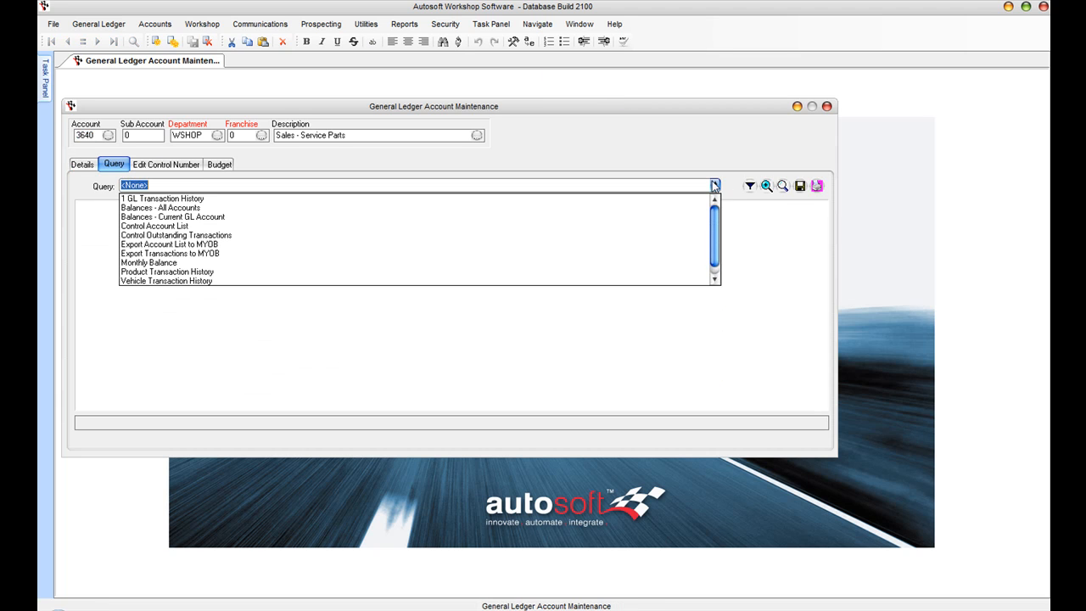
left_click(363, 197)
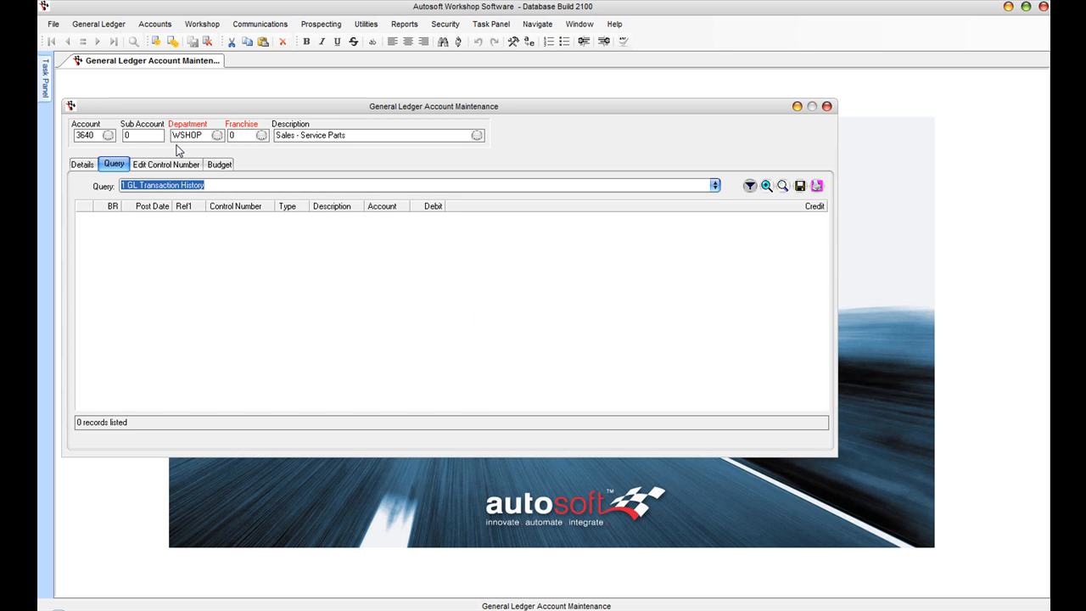
left_click(96, 136)
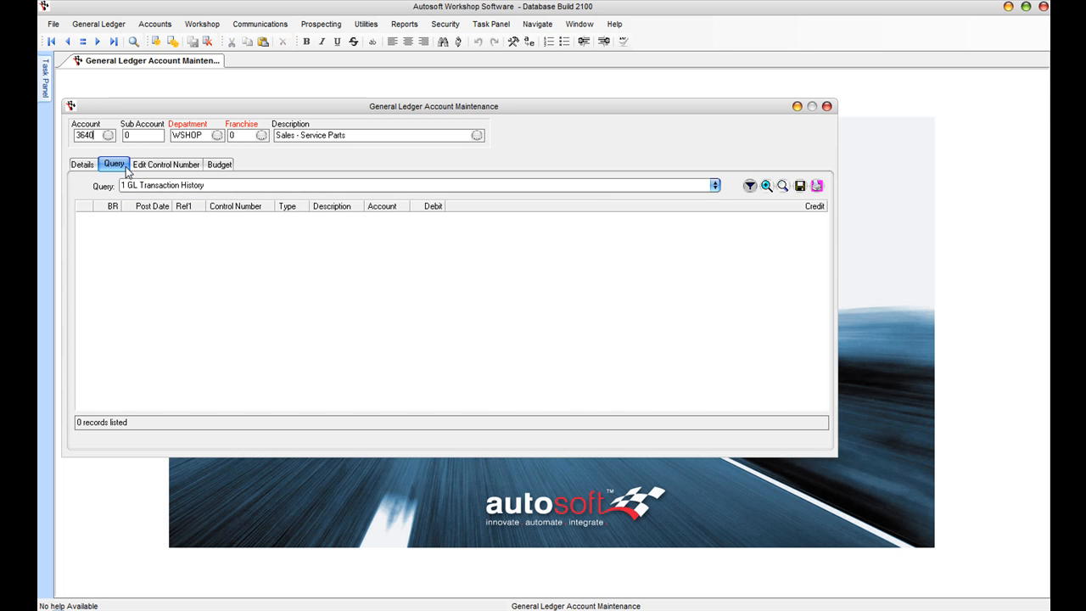
key("Page_Up")
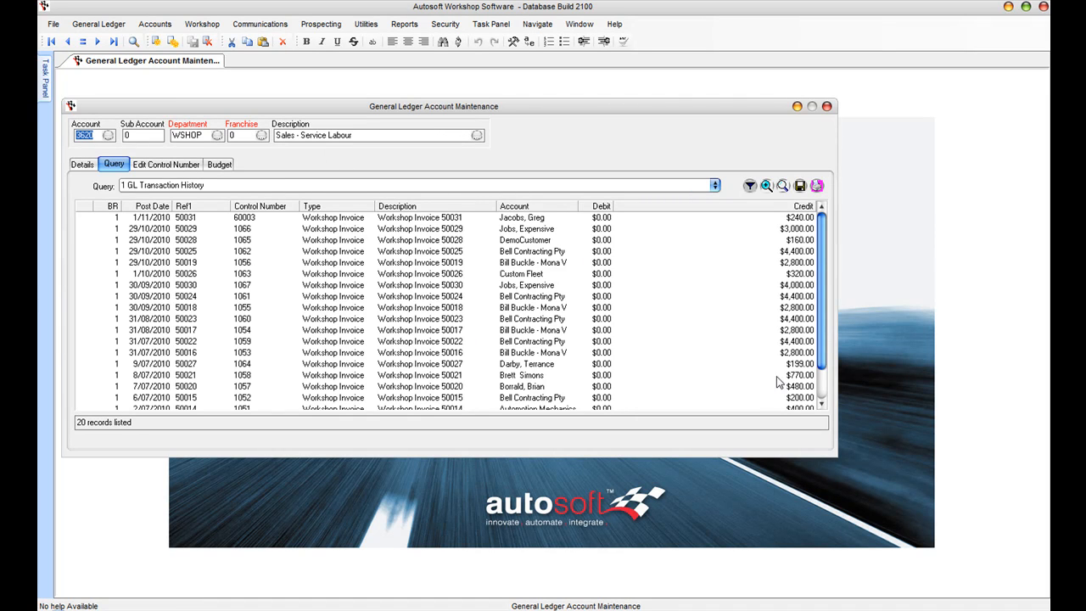
left_click_drag(835, 456, 882, 478)
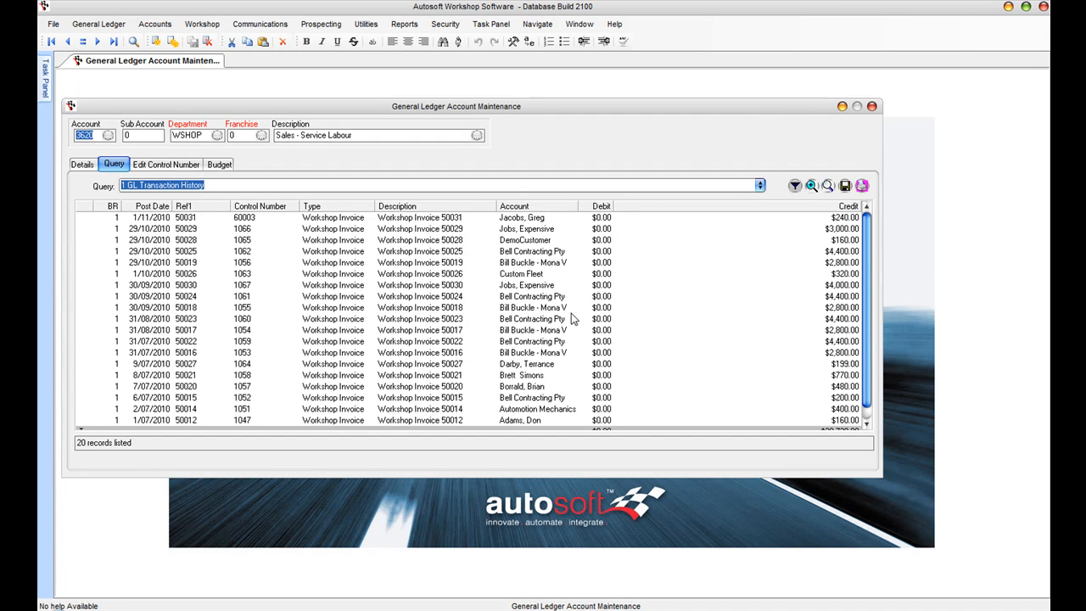
left_click(411, 288)
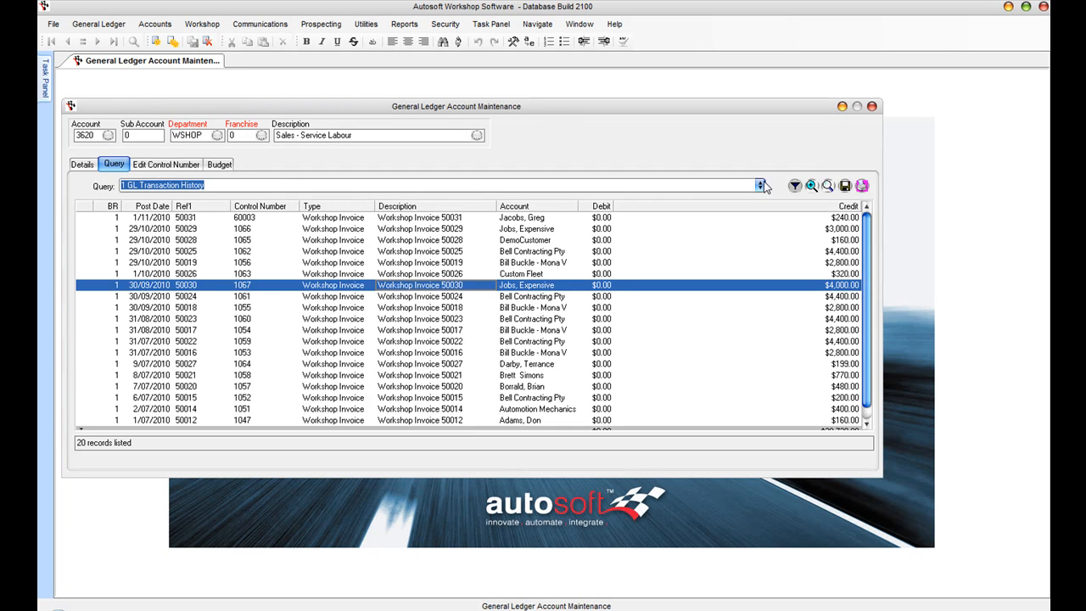
left_click(794, 183)
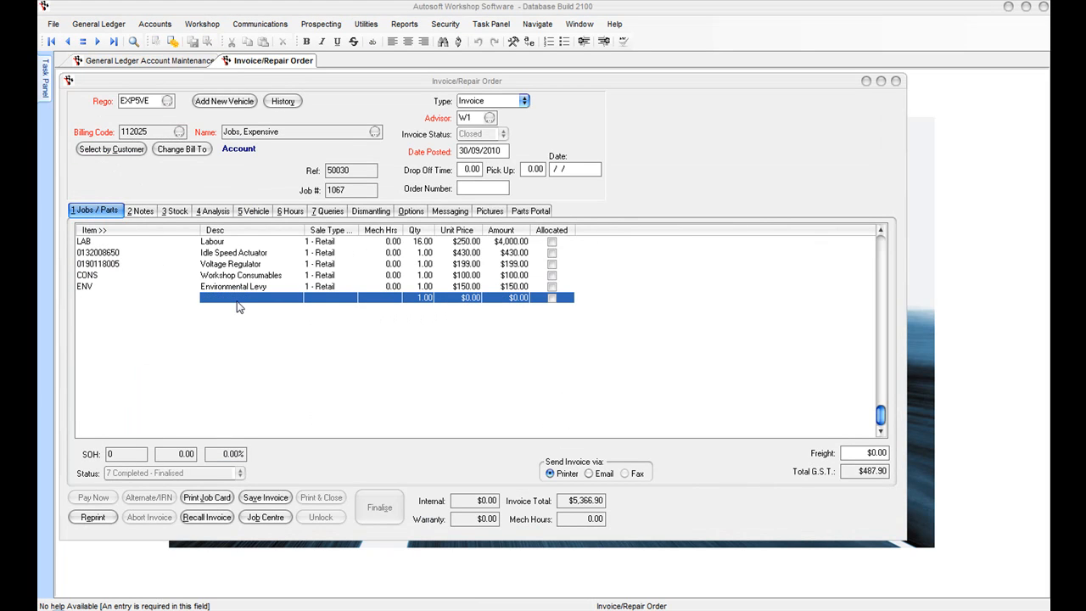
Step: Page through the Balances - All Accounts query of 129 accounts, then open the Report Console
left_click(140, 63)
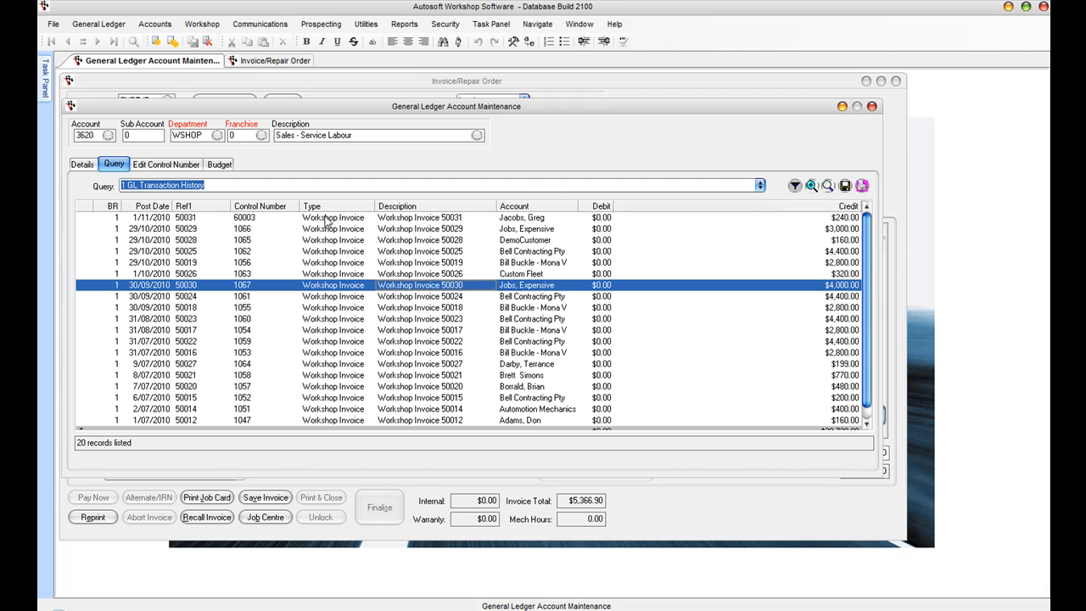
left_click(760, 185)
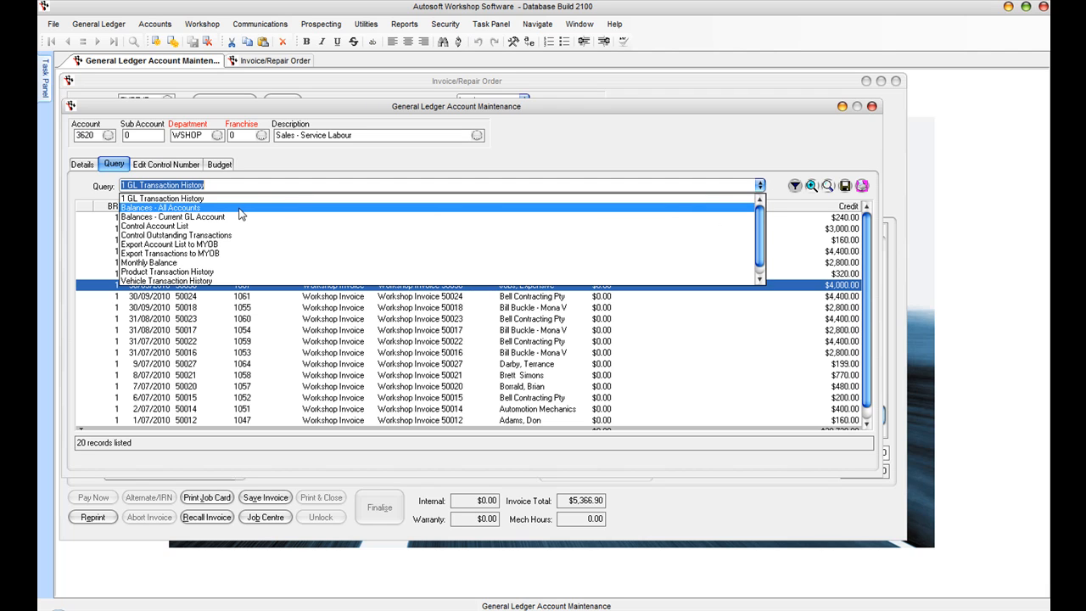
left_click(181, 209)
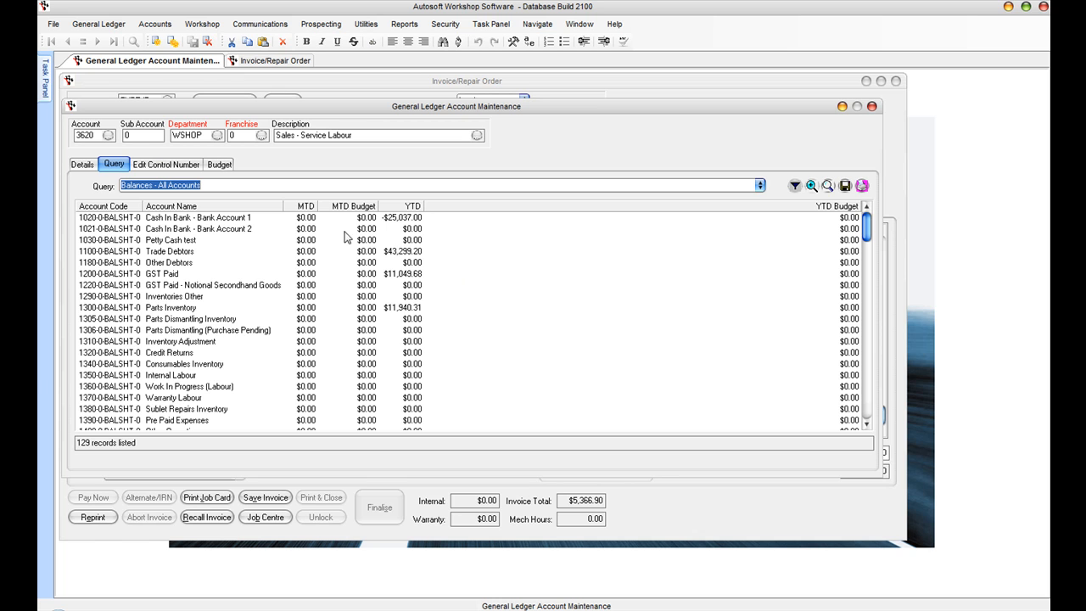
left_click(867, 405)
left_click(867, 406)
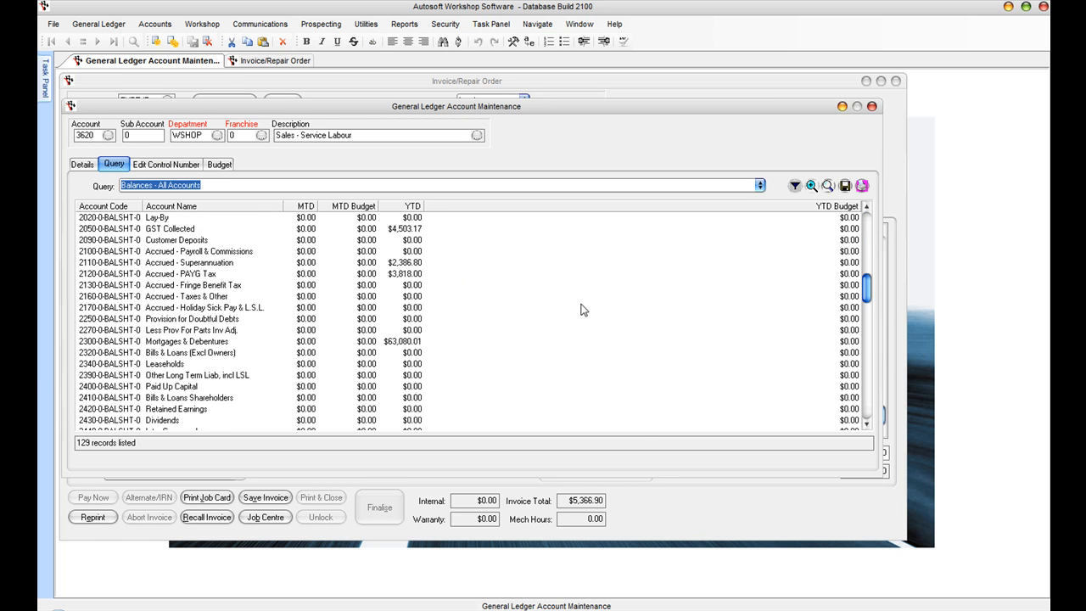
left_click(405, 24)
left_click(419, 40)
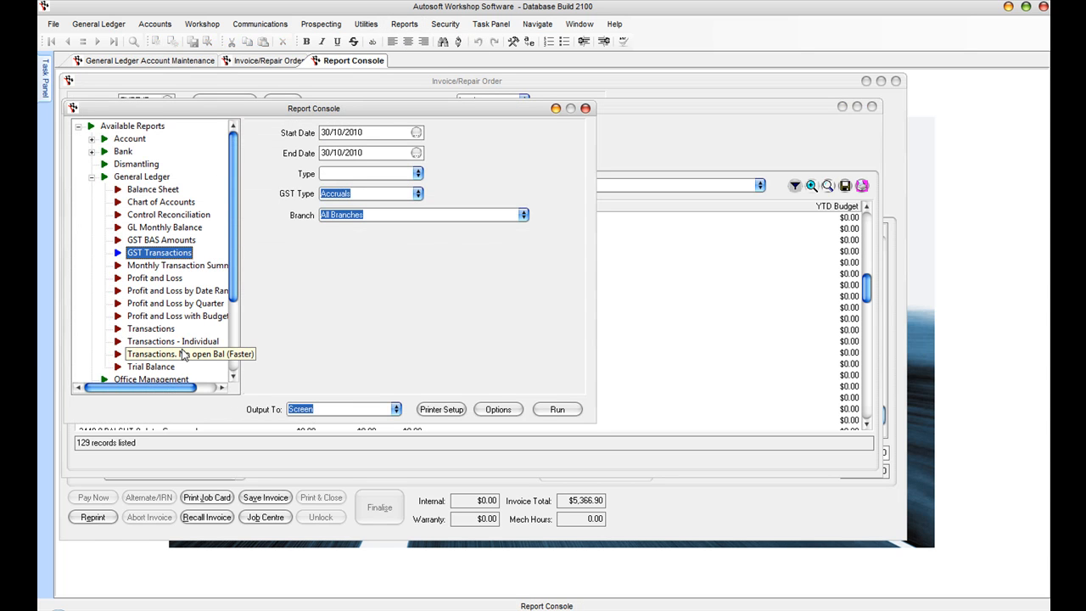
Step: Run and scroll the Trial Balance as at 30/10/2010, then return to Account Maintenance
left_click(164, 367)
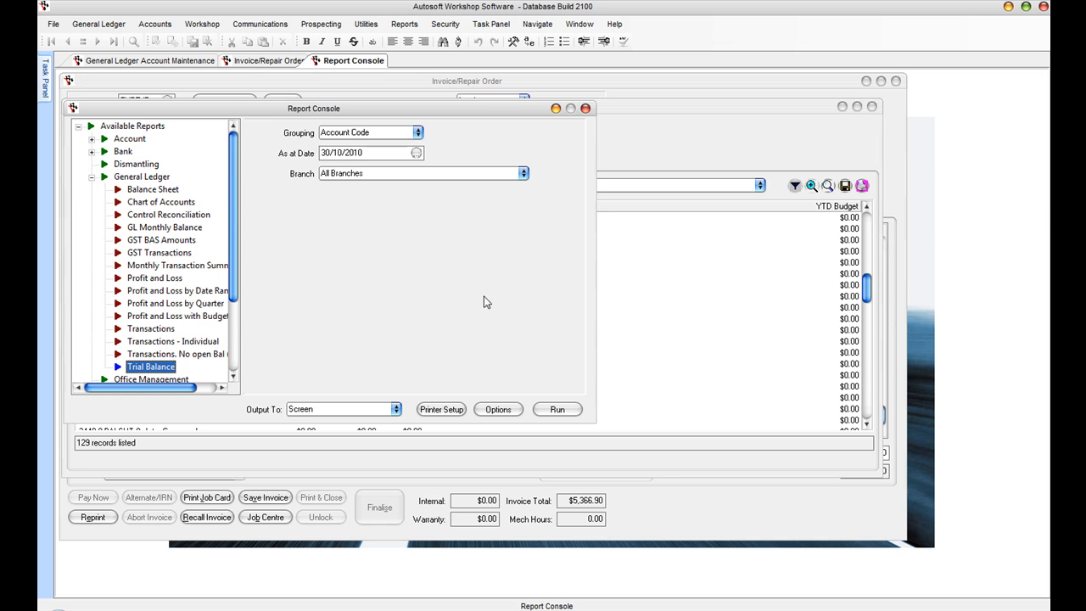
left_click(561, 409)
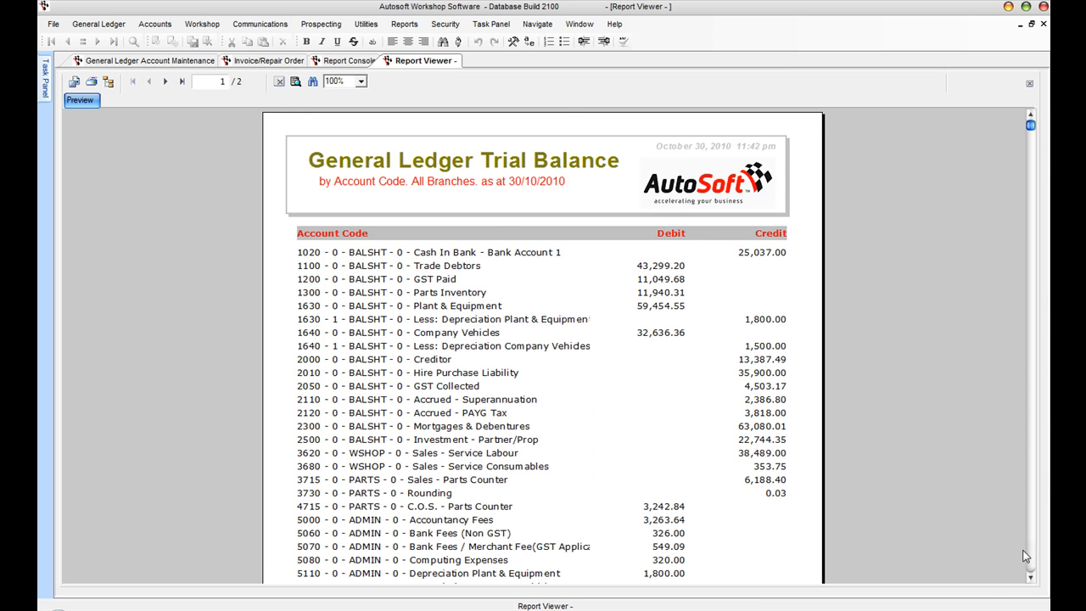
left_click(1033, 559)
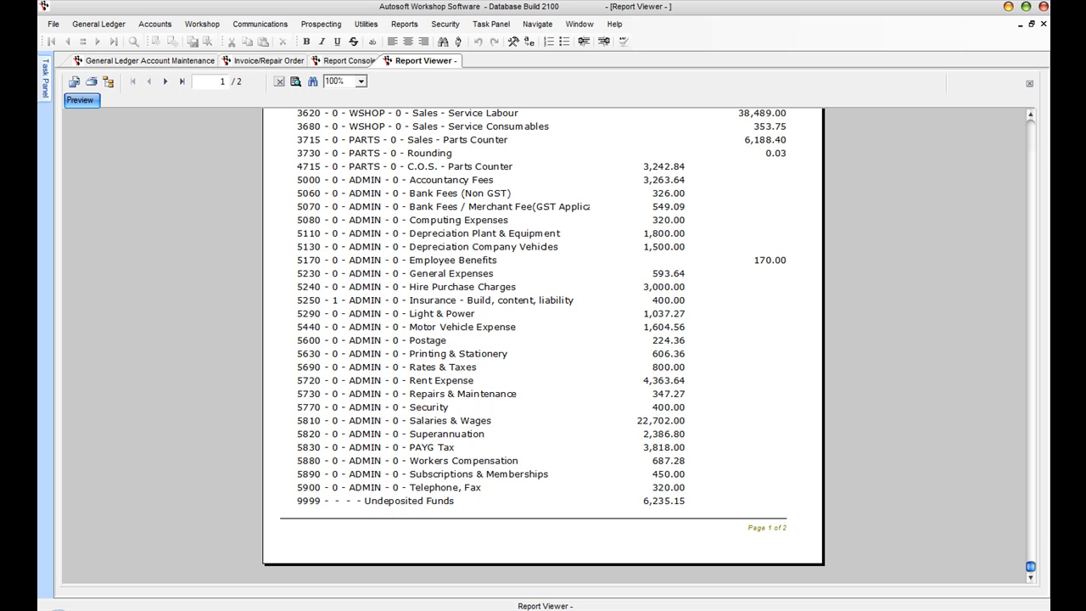
left_click(1034, 144)
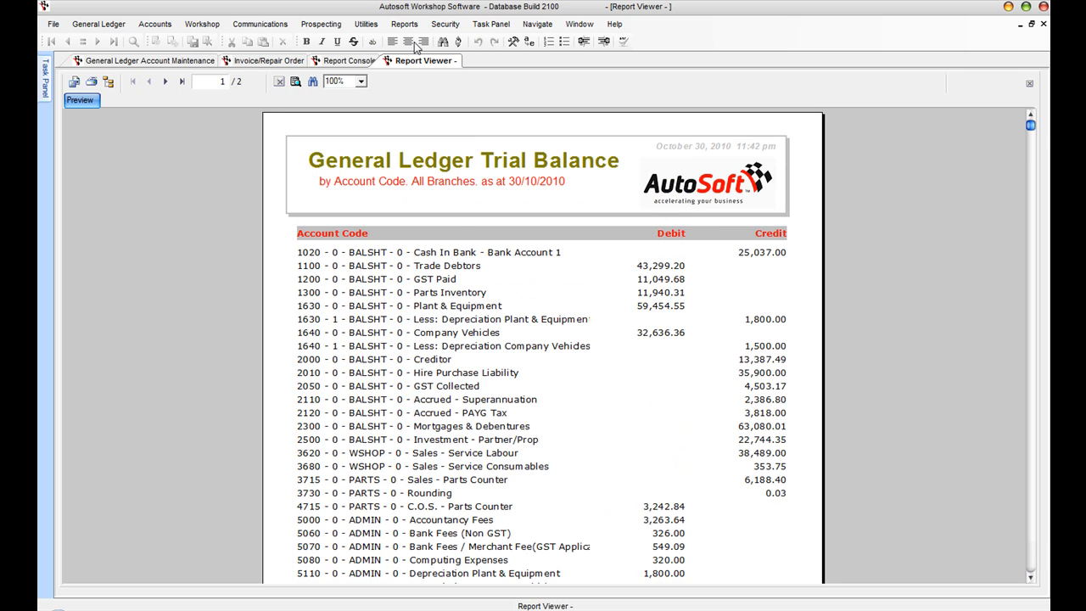
left_click(101, 61)
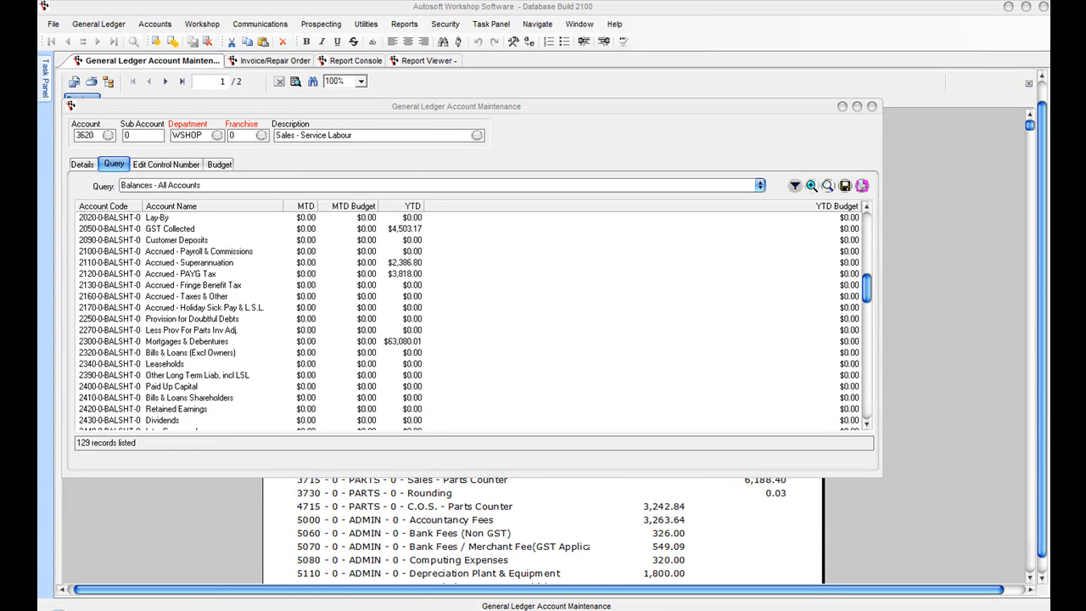
Step: Load existing depreciation journal 67 for hoists and workshop equipment in Journal Entry
left_click(93, 26)
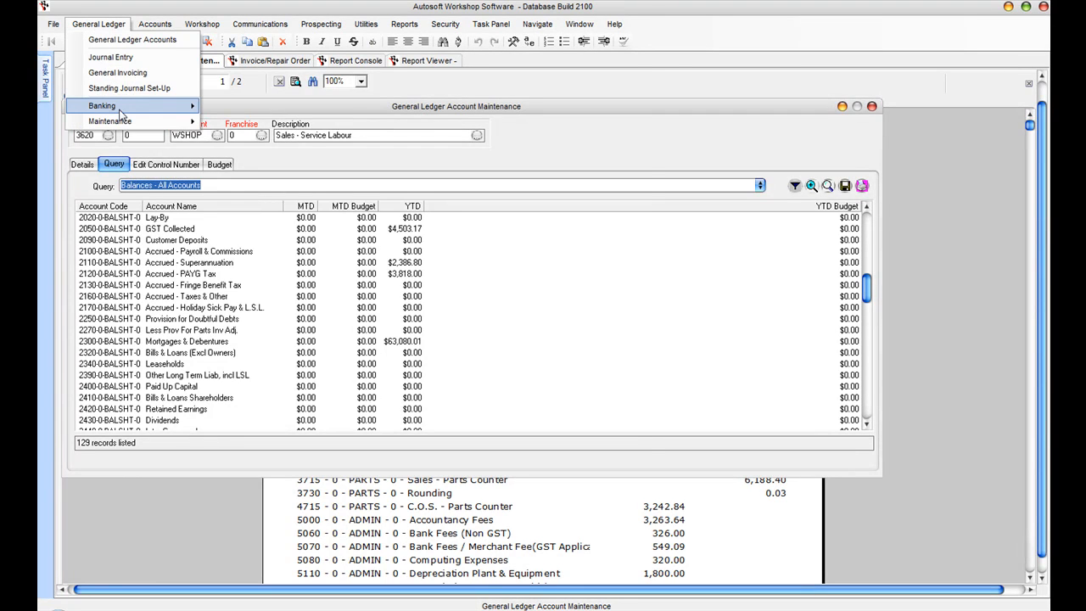
left_click(110, 57)
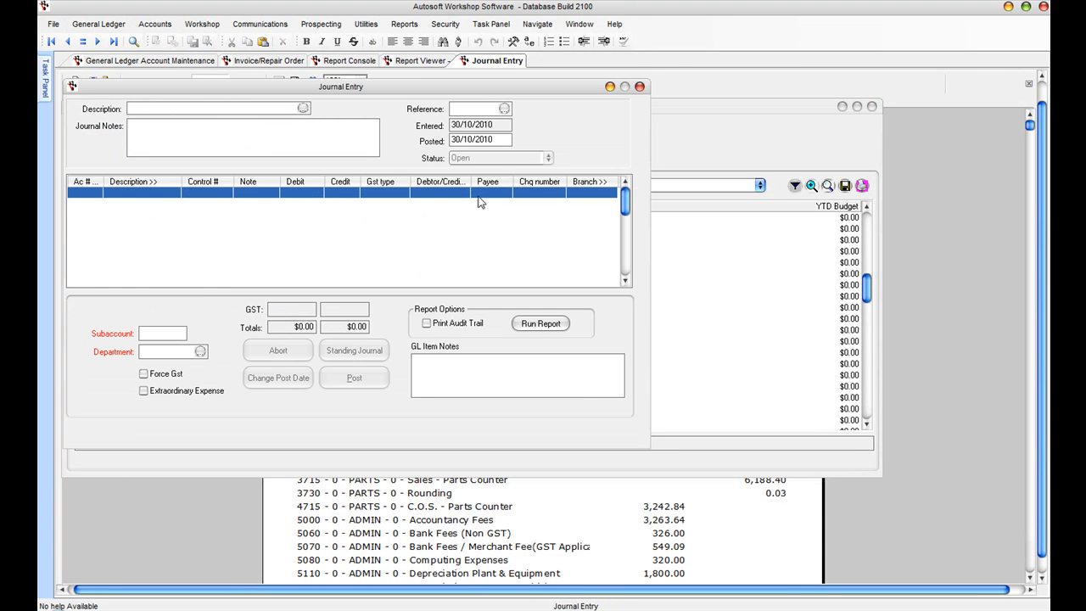
left_click(506, 109)
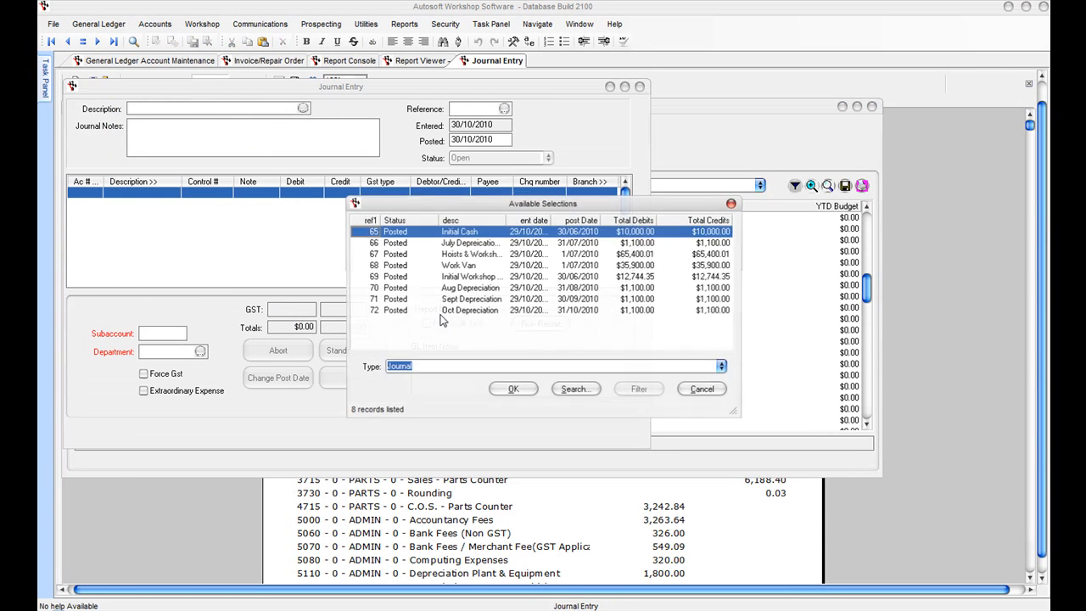
left_click(466, 244)
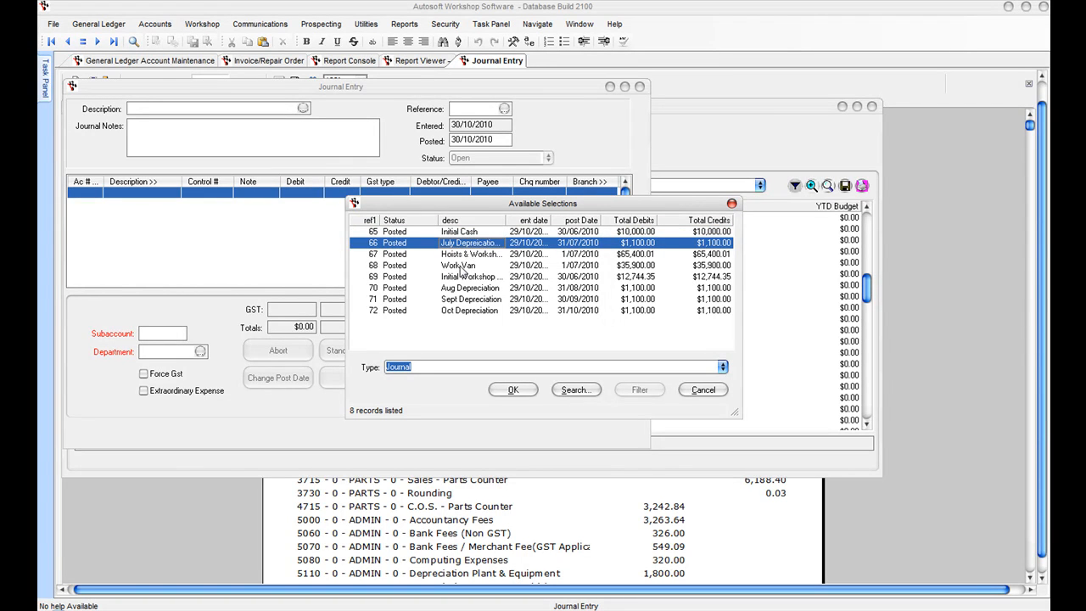
left_click(463, 254)
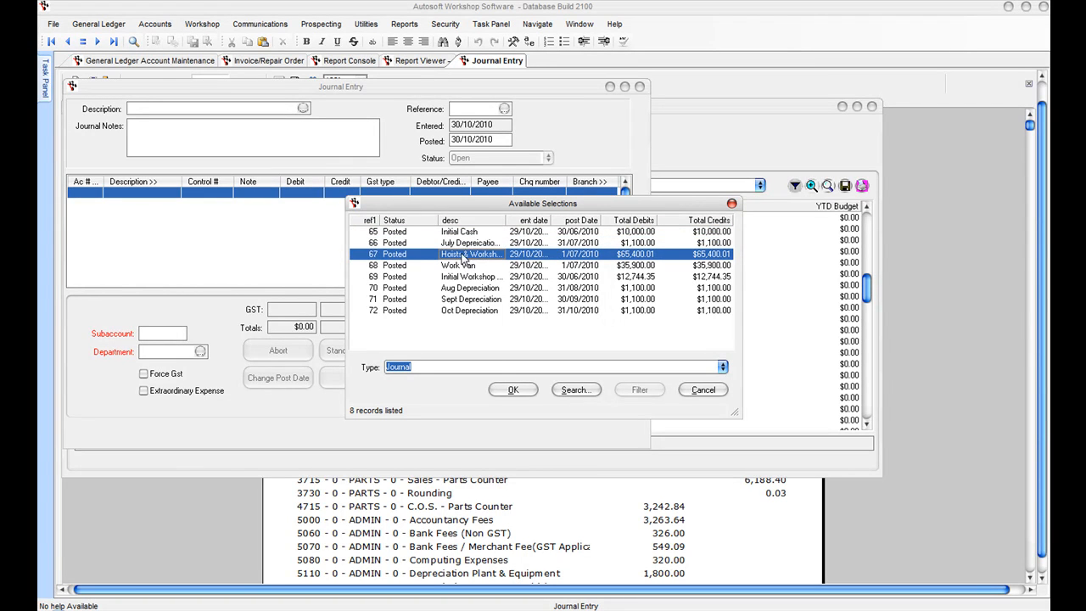
left_click(511, 390)
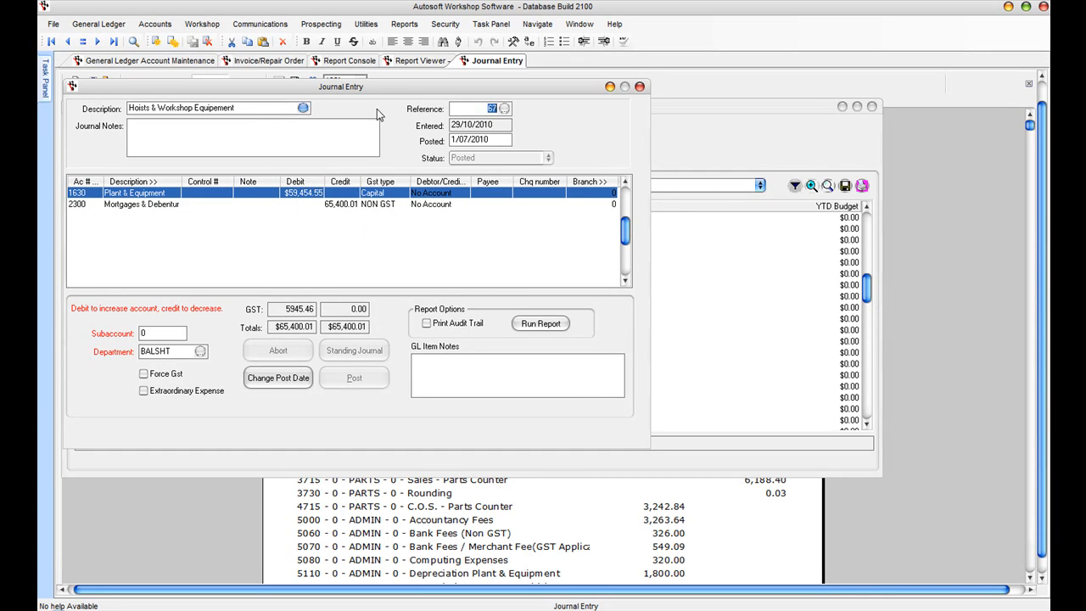
left_click(297, 109)
Step: Create a Depreciation November journal posted 30/11/2010, filled from the Depreciation Charges standing journal
key("Escape")
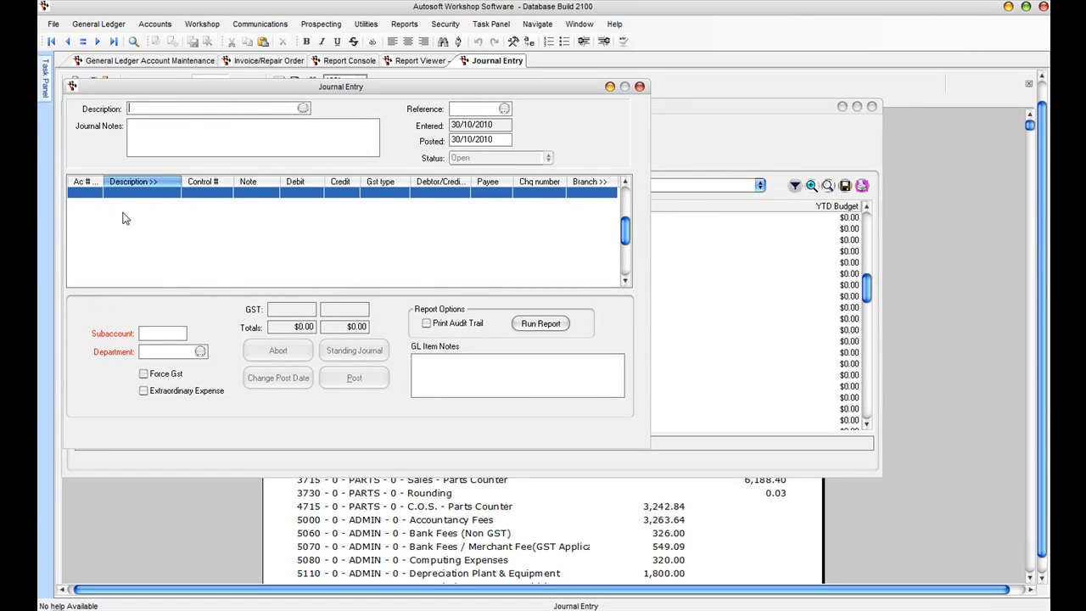
type("Depreciation November")
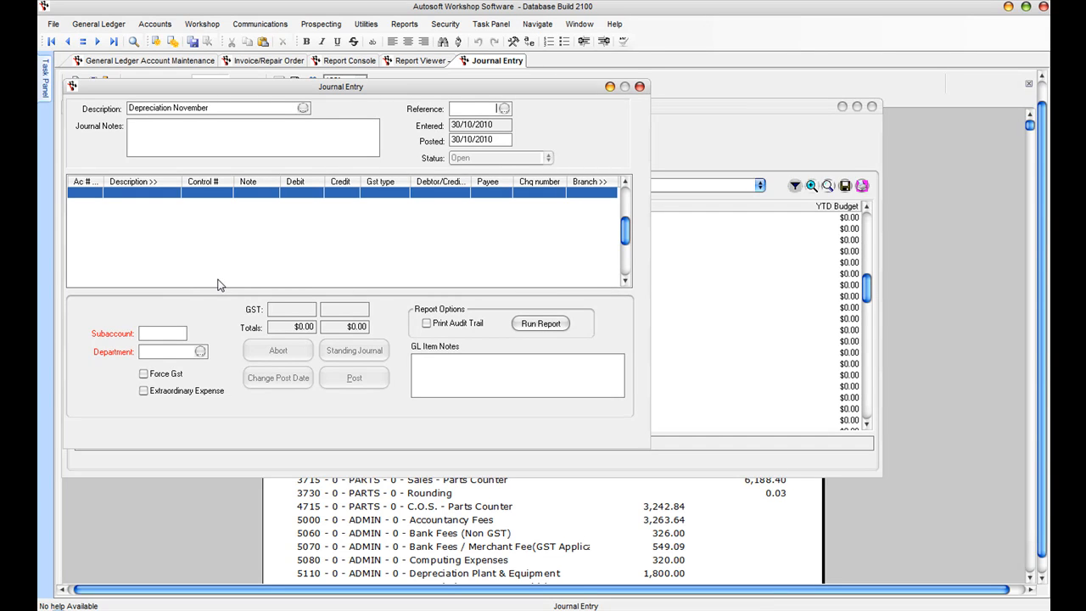
key("Tab")
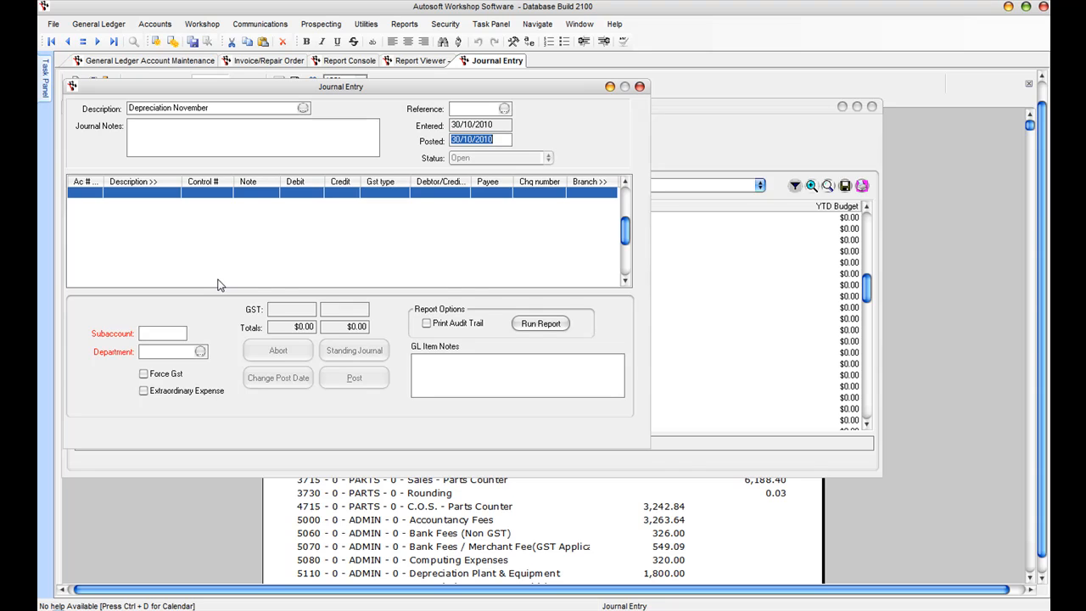
type("30")
key("Tab")
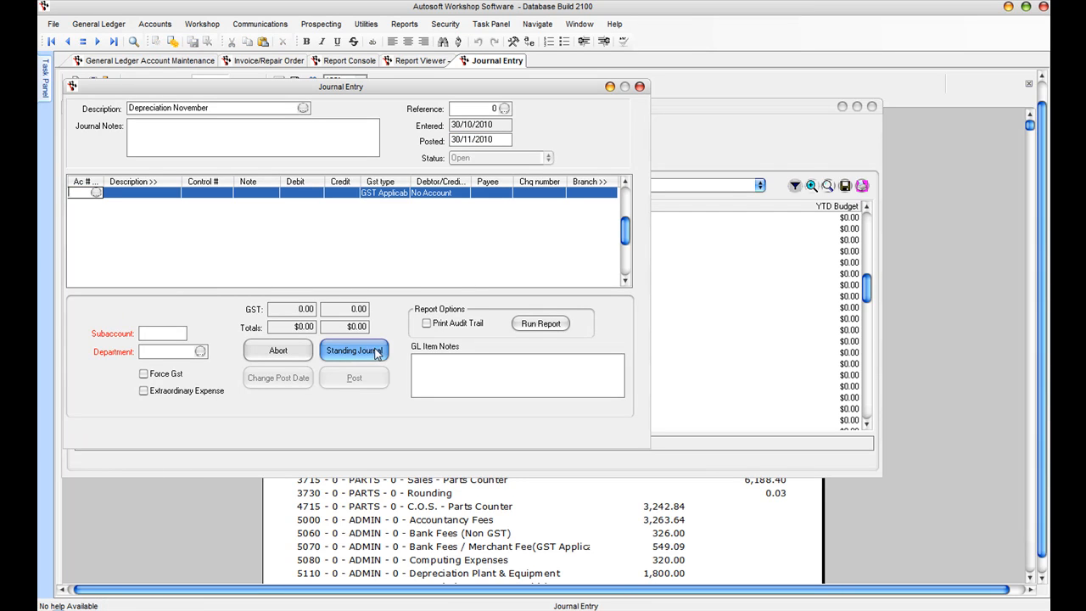
left_click(331, 344)
left_click(525, 394)
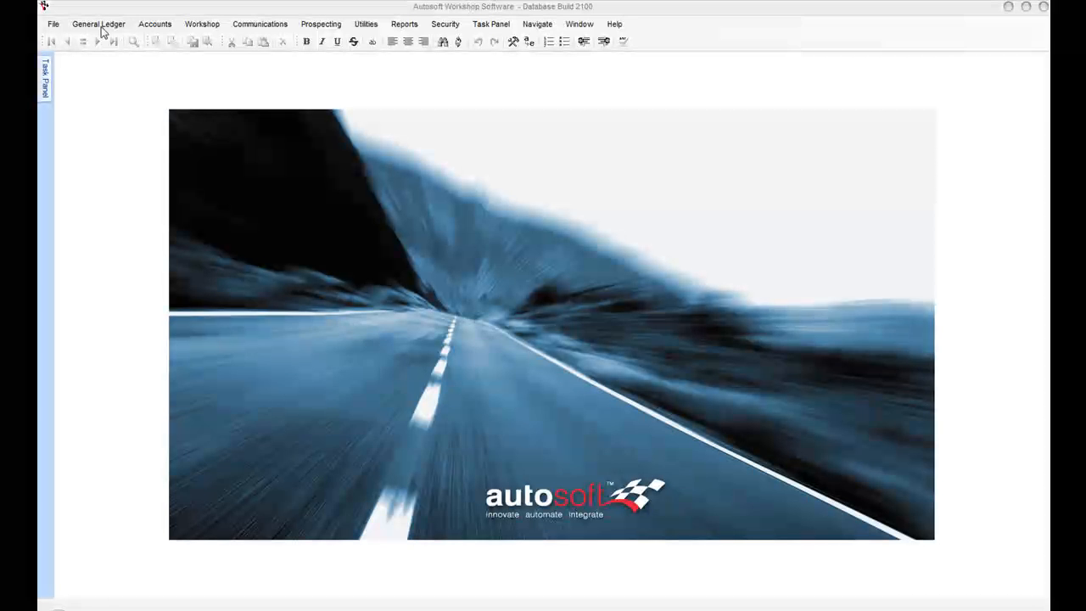
Step: Refresh the Workshop General Till reconciliation's expected amounts: Cash $580.25, Eftpos $307.95, Cheque $5,654.90
left_click(101, 28)
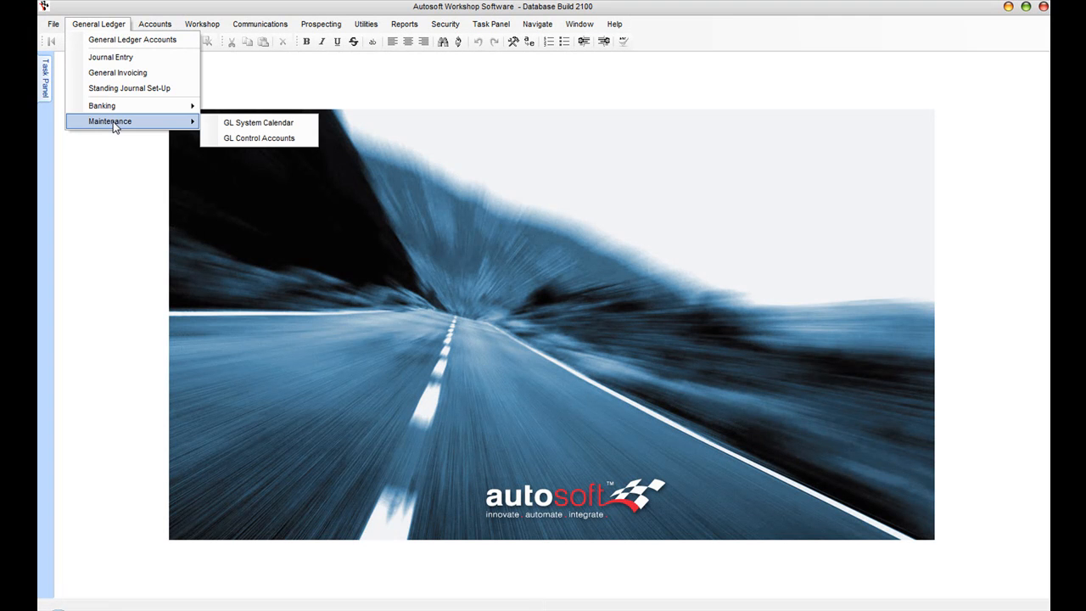
mouse_move(112, 109)
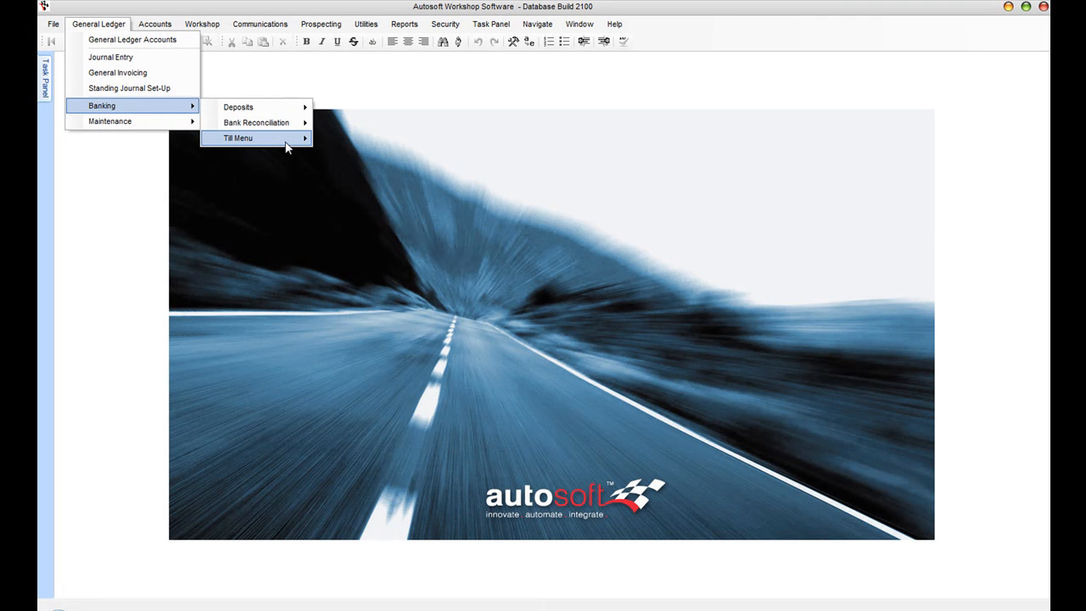
mouse_move(290, 146)
left_click(365, 139)
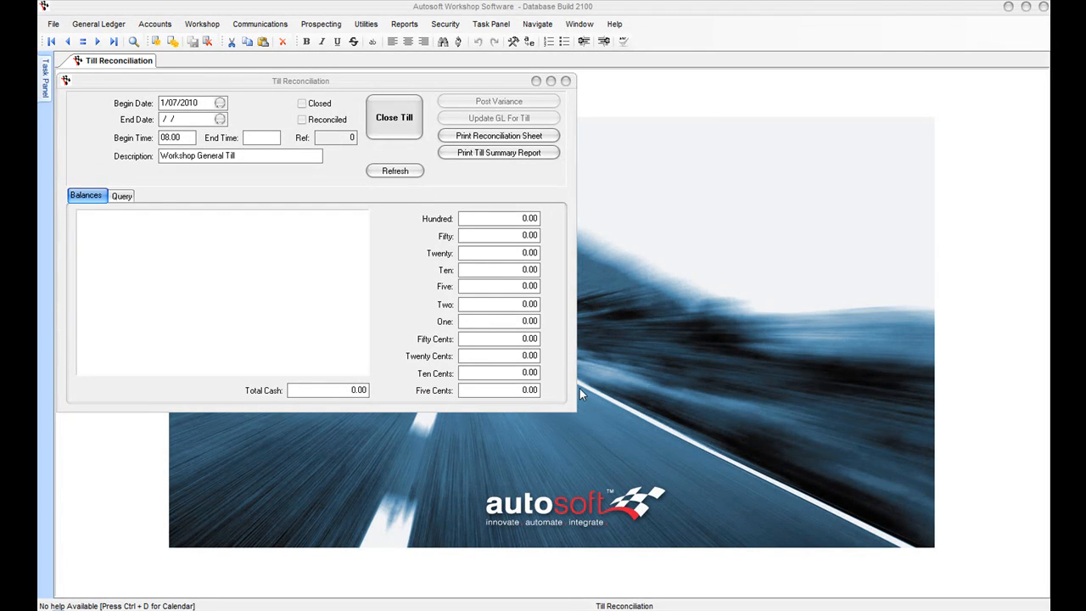
left_click_drag(573, 409, 655, 466)
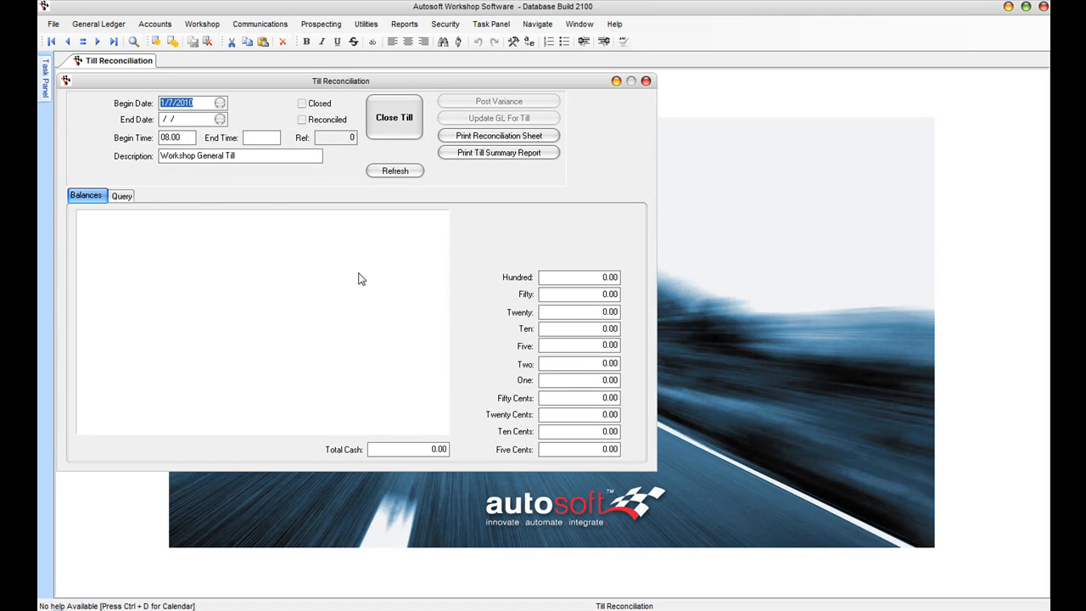
left_click(415, 172)
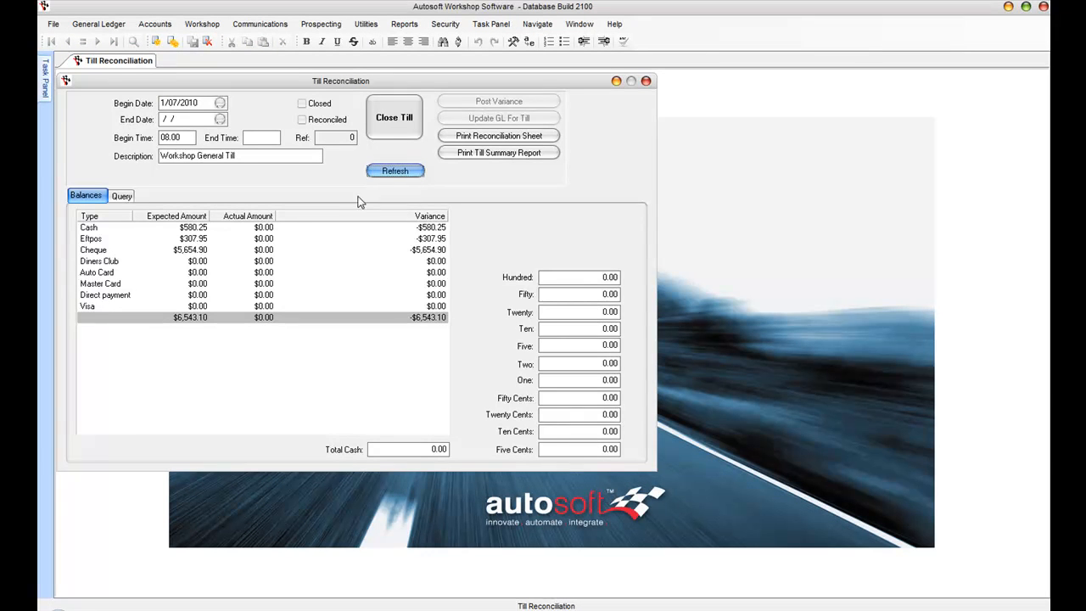
left_click(182, 251)
left_click(191, 240)
left_click(193, 229)
left_click(204, 252)
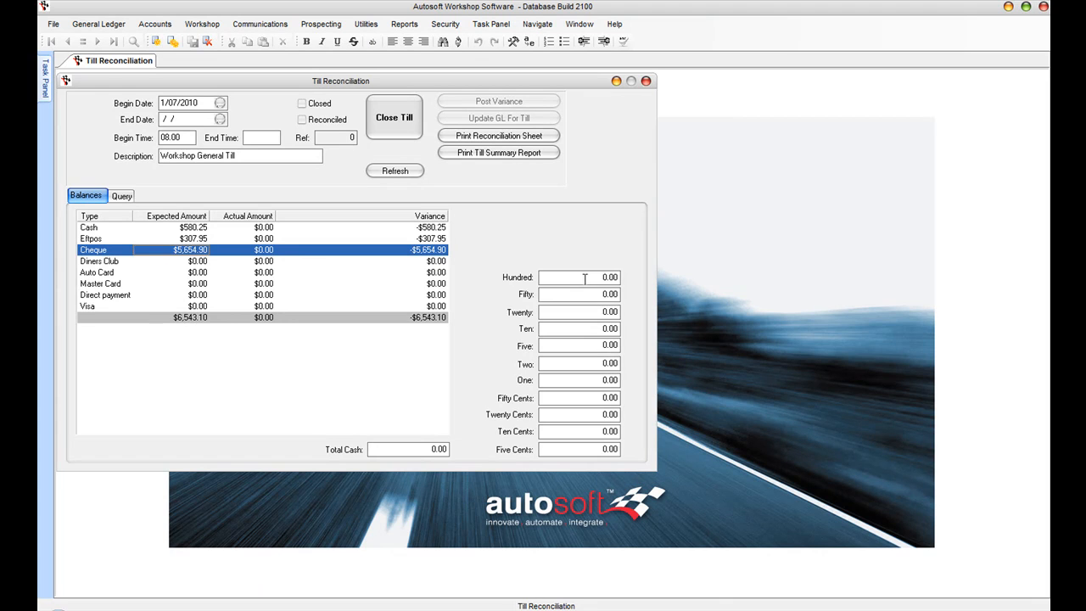
Step: Count the cash notes: hundreds $200, fifties $200, twenties $80, tens $100
left_click(585, 278)
type("200")
key("Tab")
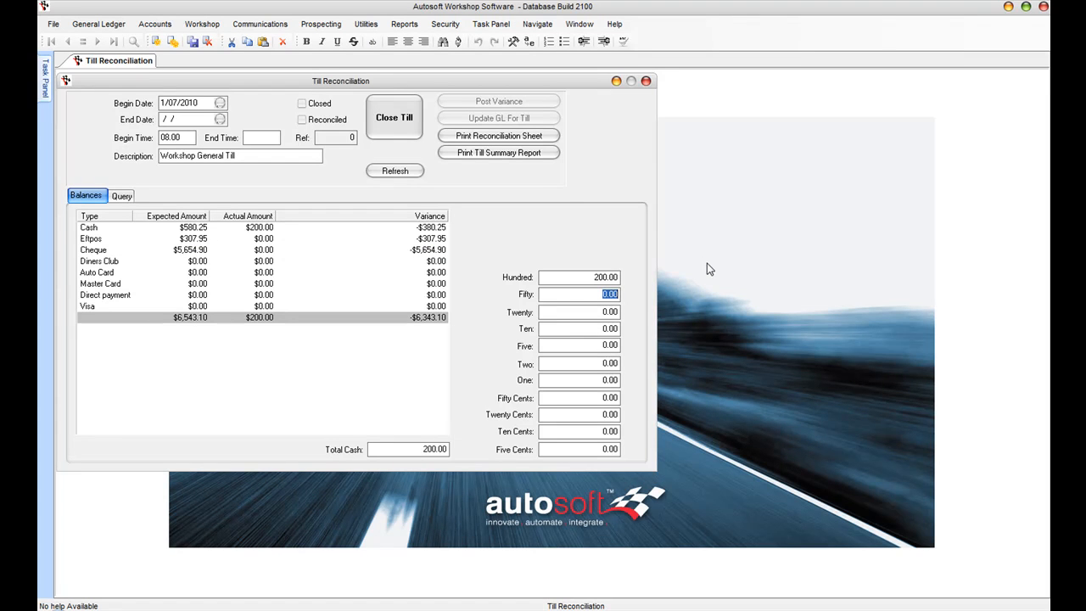
type("200")
key("Tab")
type("80")
key("Tab")
type("100")
key("Tab")
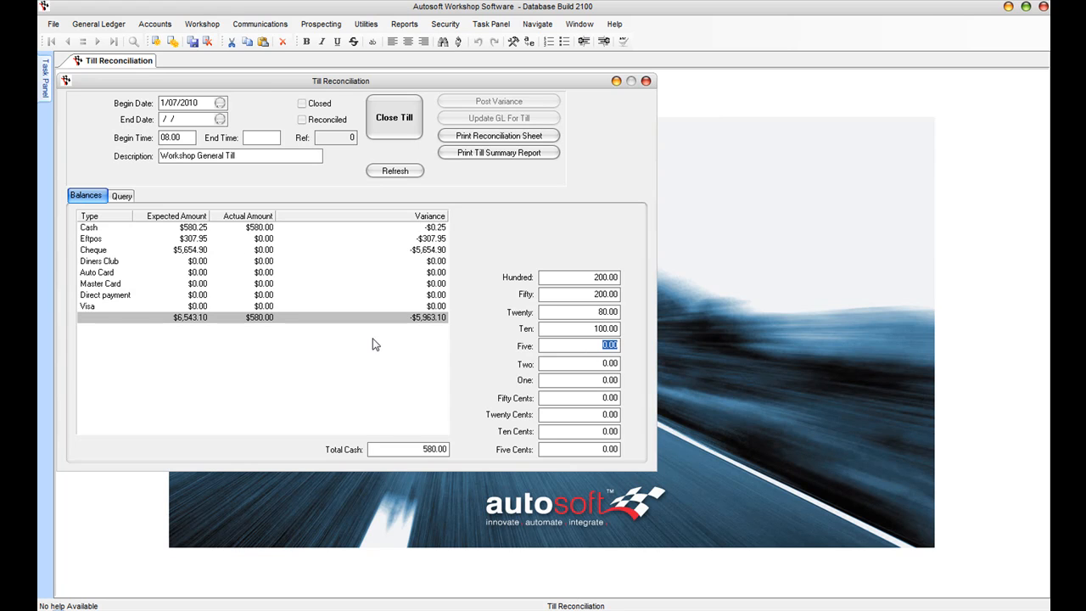
Step: Add $0.25 in twenty-cent coins so the cash count matches at $580.25
left_click(254, 228)
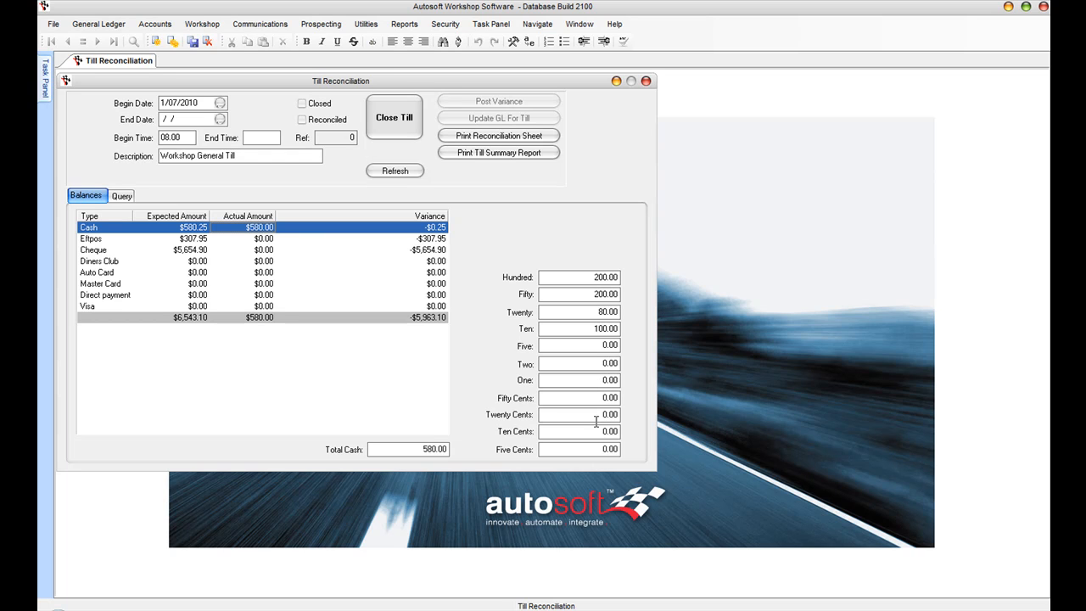
left_click(598, 412)
type("0.25")
key("Tab")
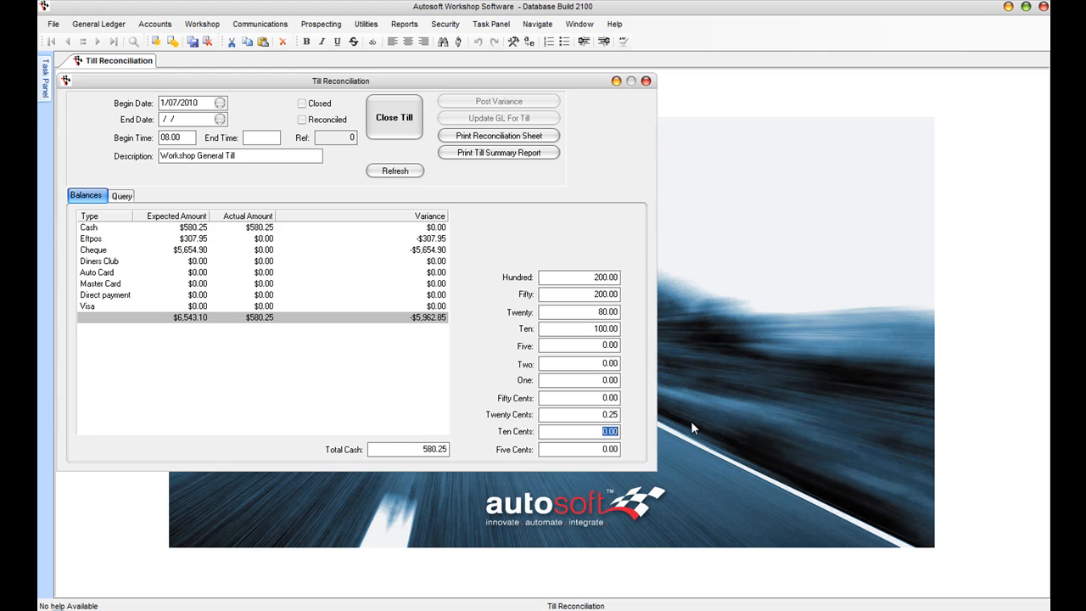
left_click(241, 234)
Step: Set the Eftpos actual to $306.00 and the Cheque actual to $5,654.90
left_click(246, 239)
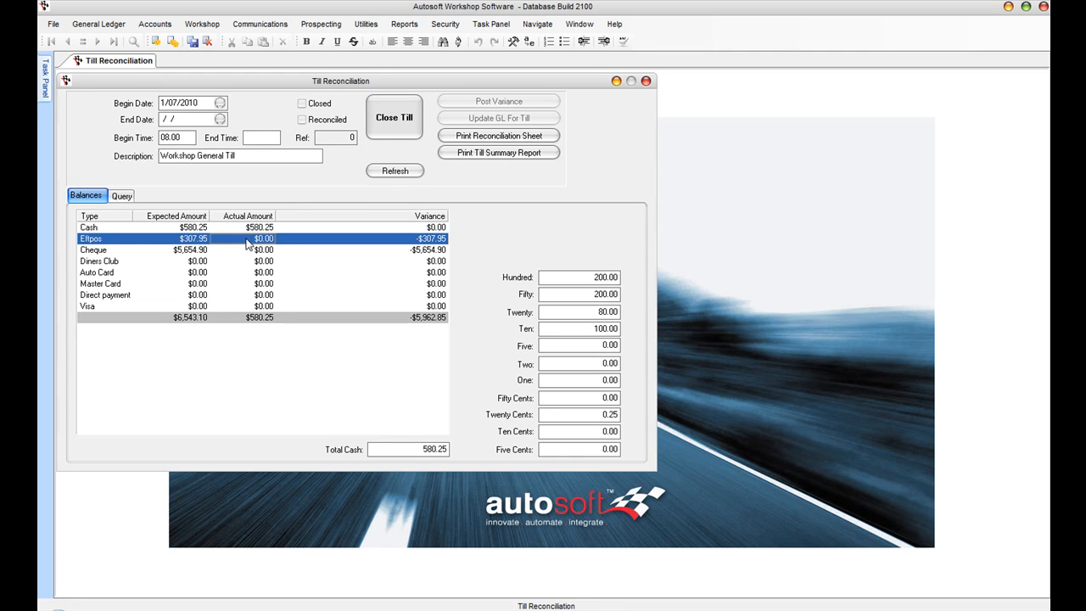
type("306")
key("Tab")
left_click(258, 253)
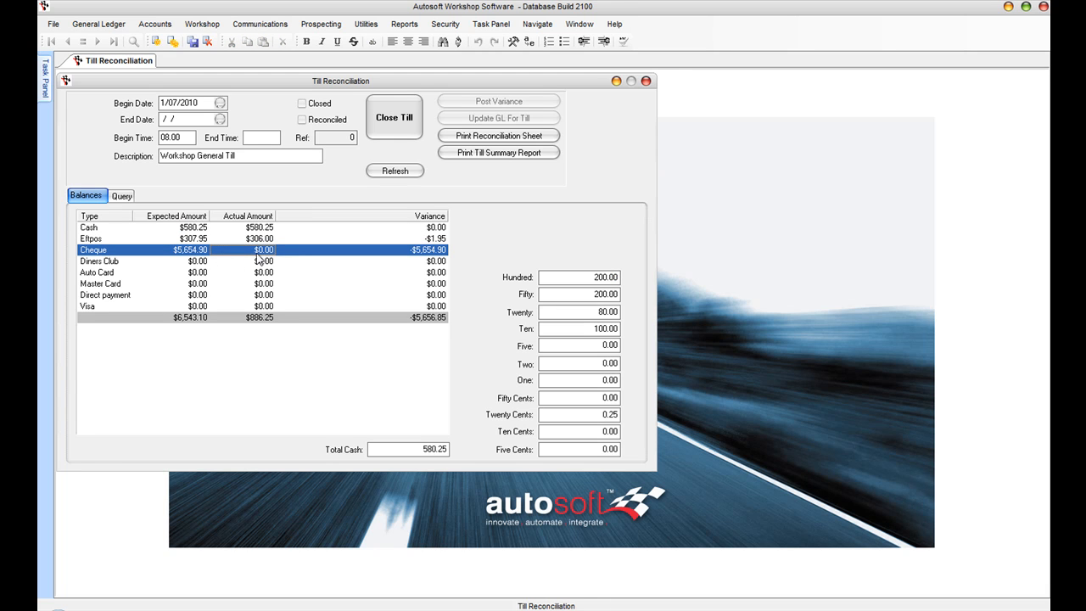
type("5,6")
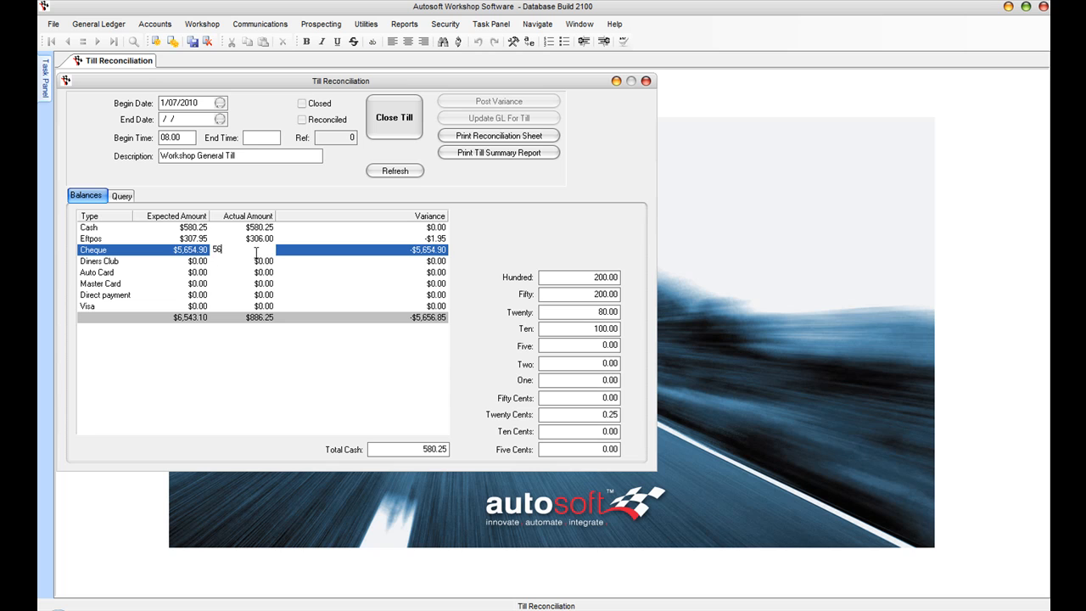
type("54.90")
key("Tab")
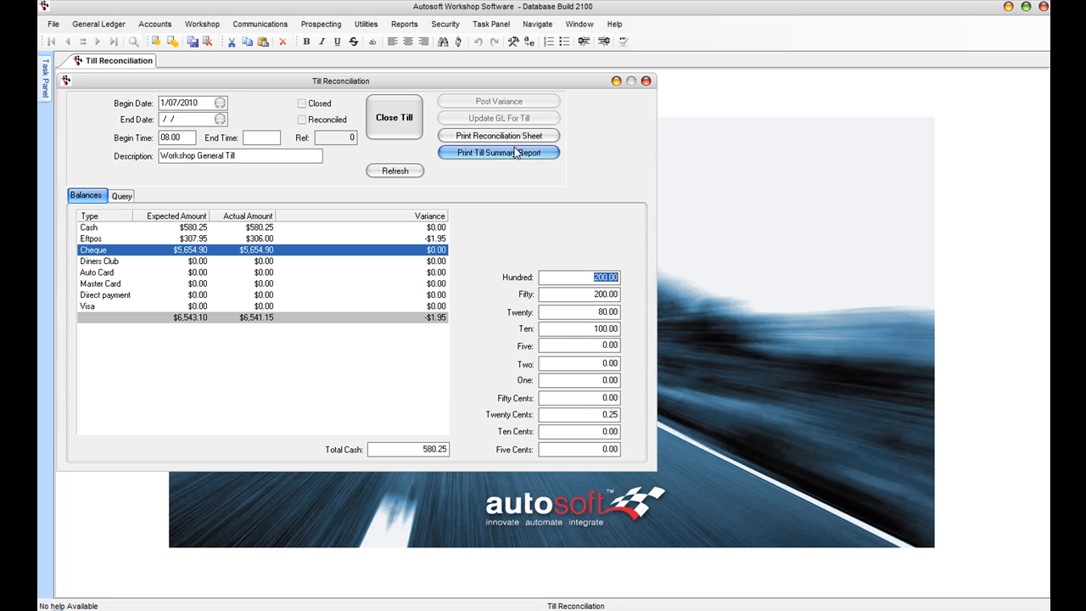
left_click(504, 137)
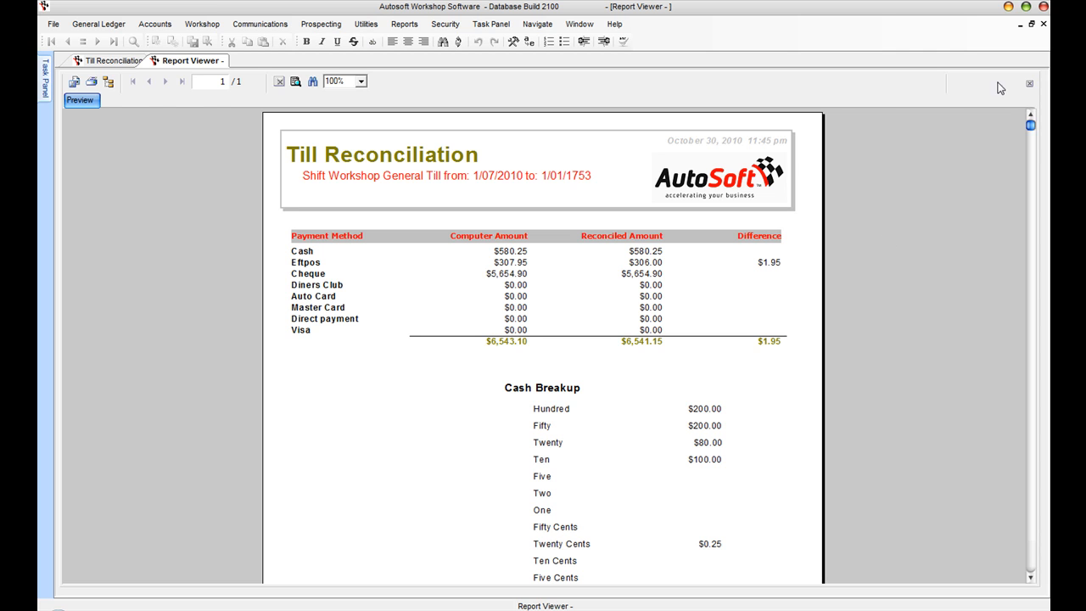
left_click(1044, 24)
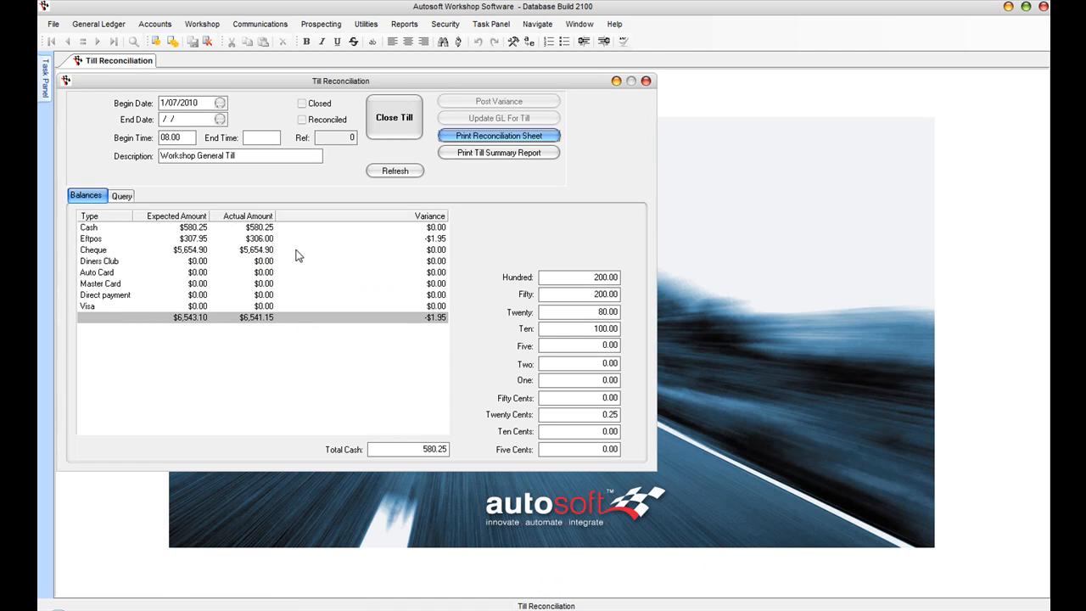
Step: Close the till shift and post its -$1.95 variance, acknowledging the confirmation
left_click(393, 119)
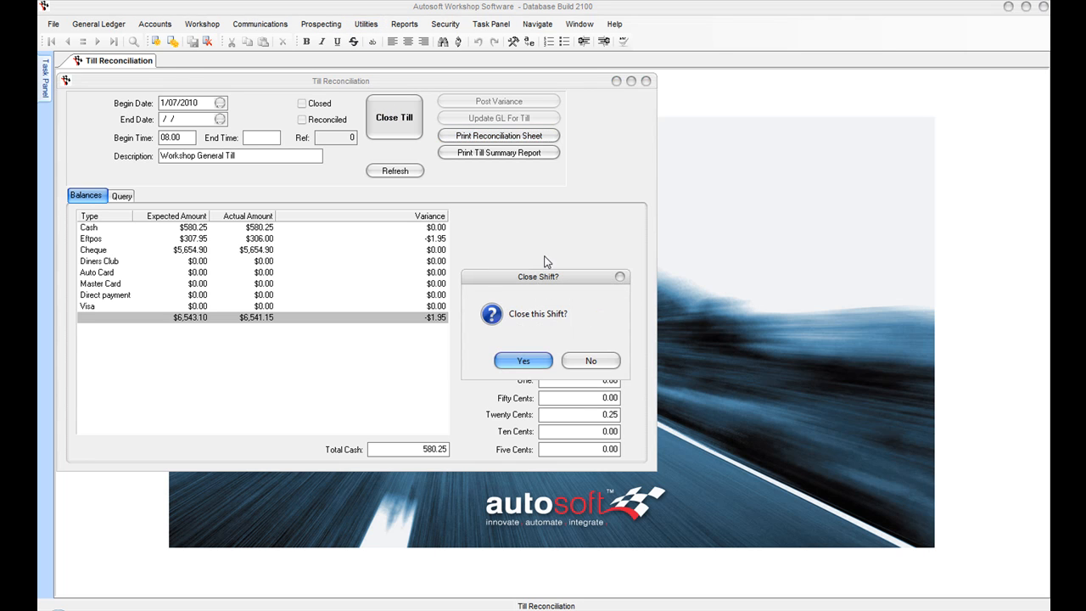
left_click(534, 365)
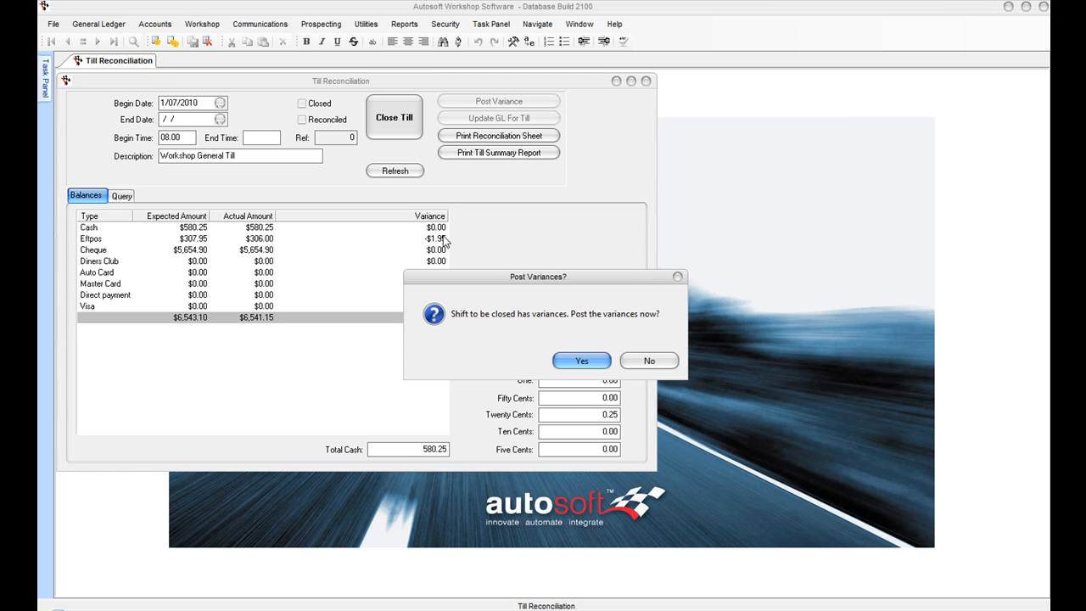
left_click(598, 365)
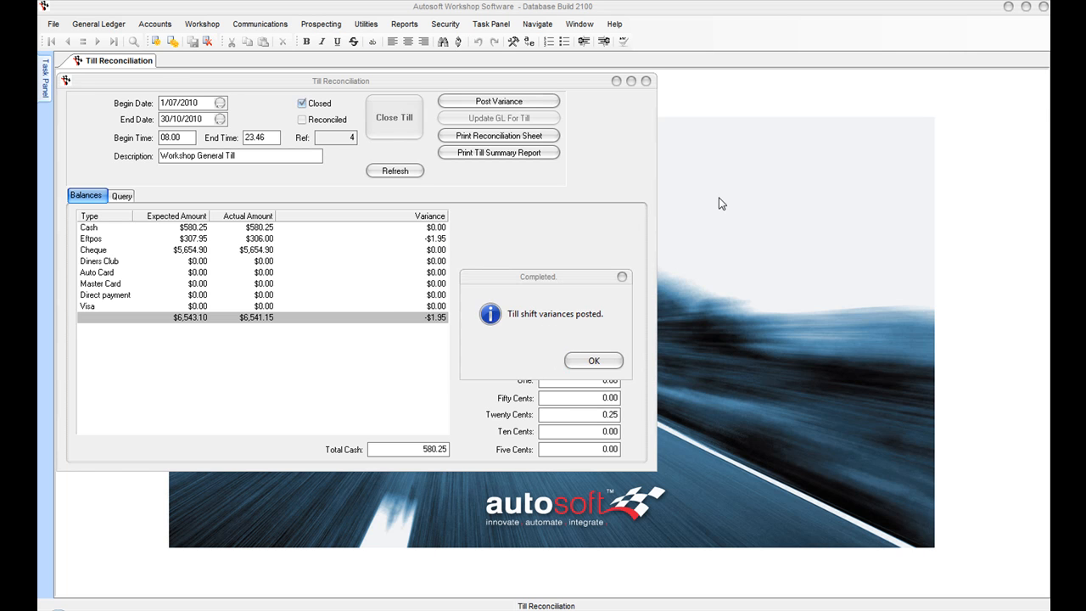
left_click(582, 370)
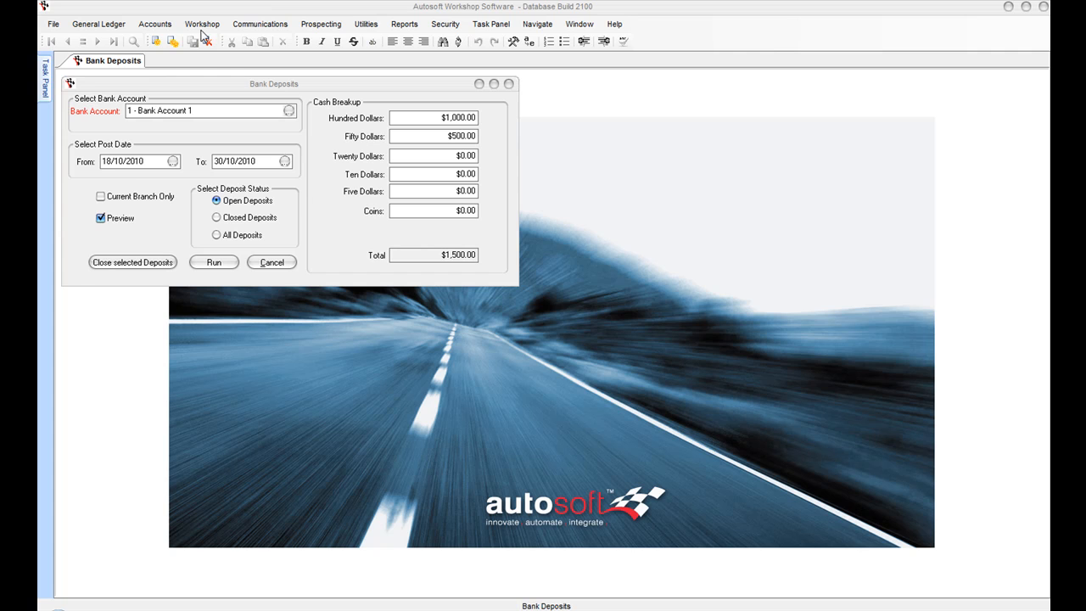
Step: Enter the deposit breakup: twenties $60, tens $80, coins $5.80, then run the deposits
left_click(438, 159)
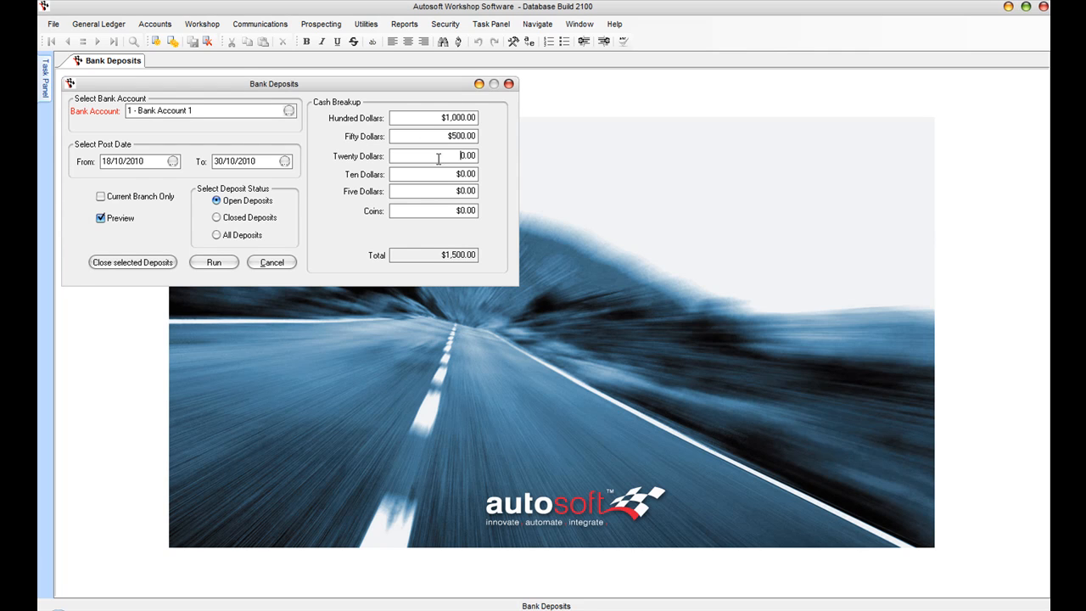
type("60")
left_click(432, 174)
type("80")
key("Tab")
key("Tab")
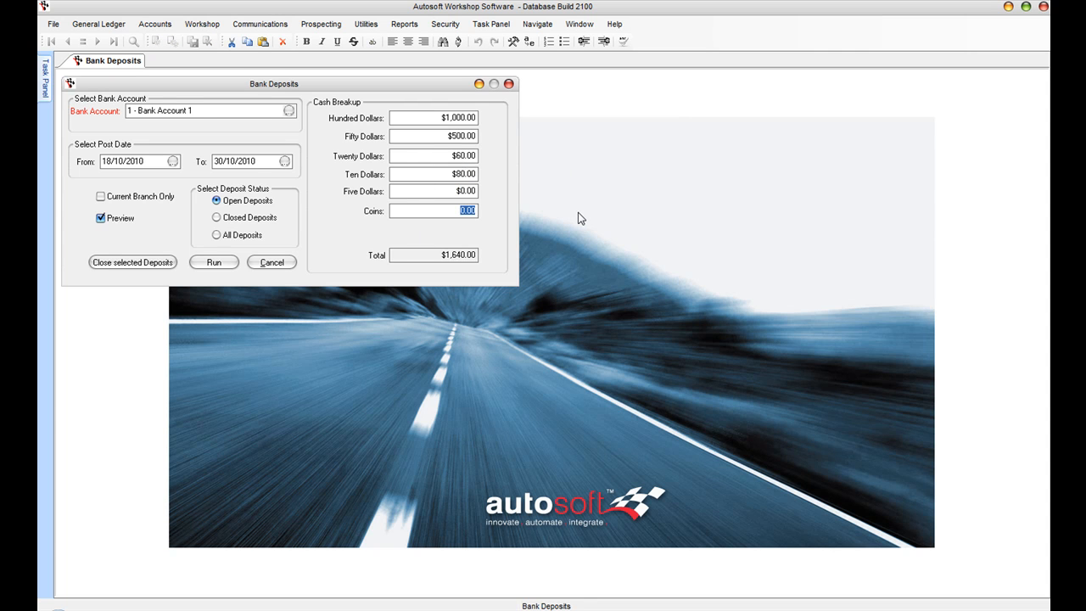
type("5.8")
key("Tab")
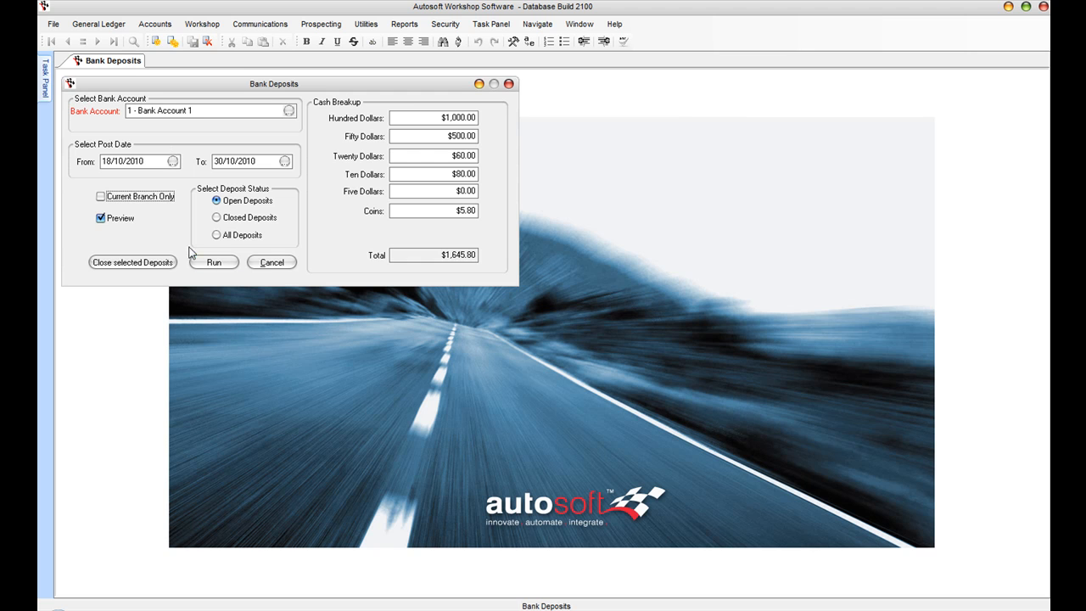
left_click(214, 265)
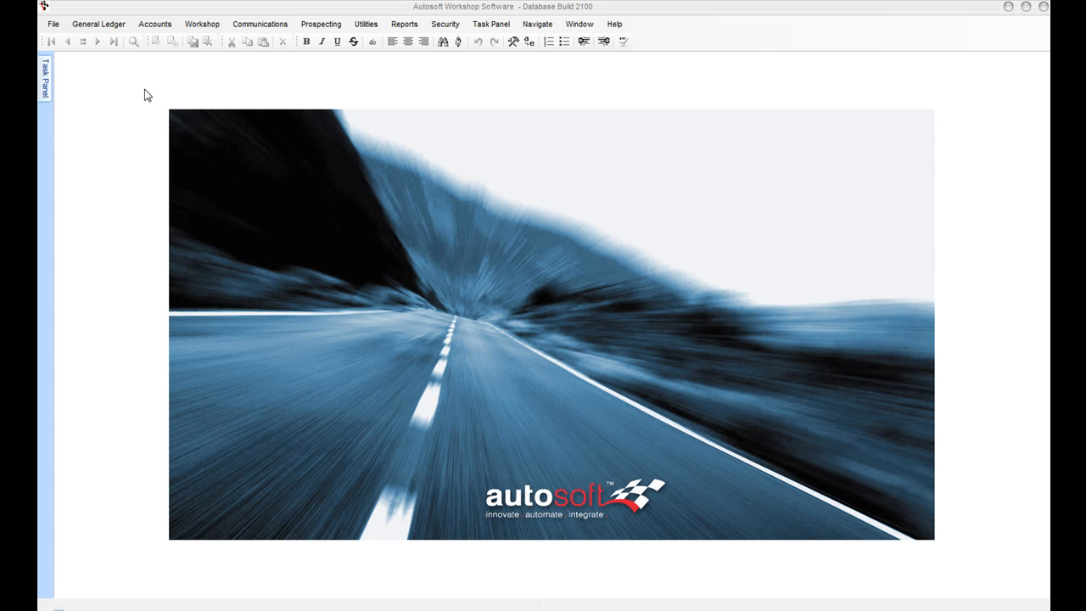
Step: Open Bank Undeposited Funds for Bank Account 1 and refresh it to load new transactions
left_click(98, 23)
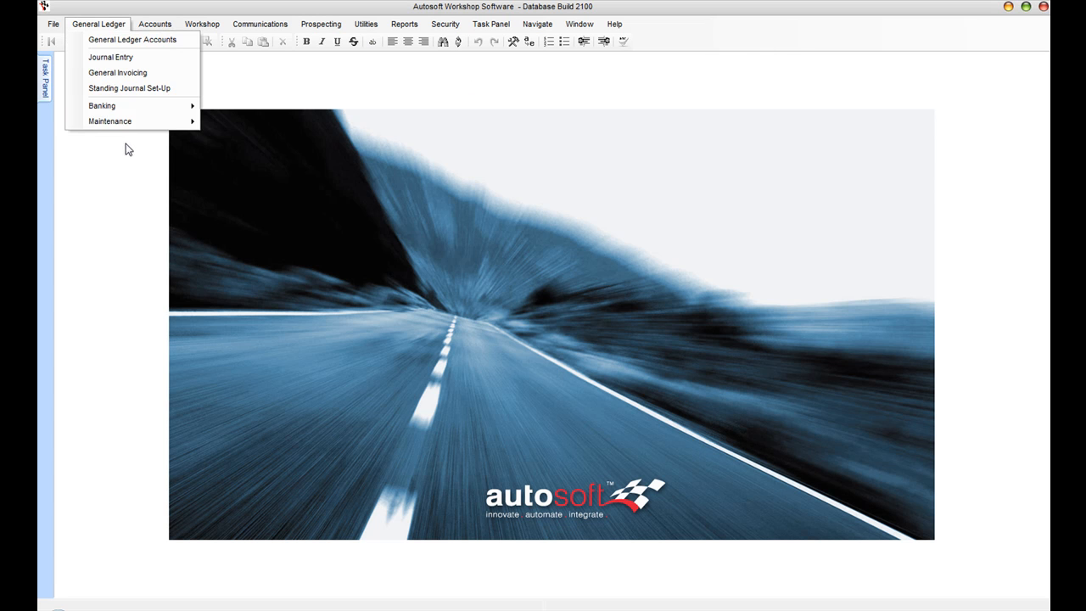
mouse_move(116, 107)
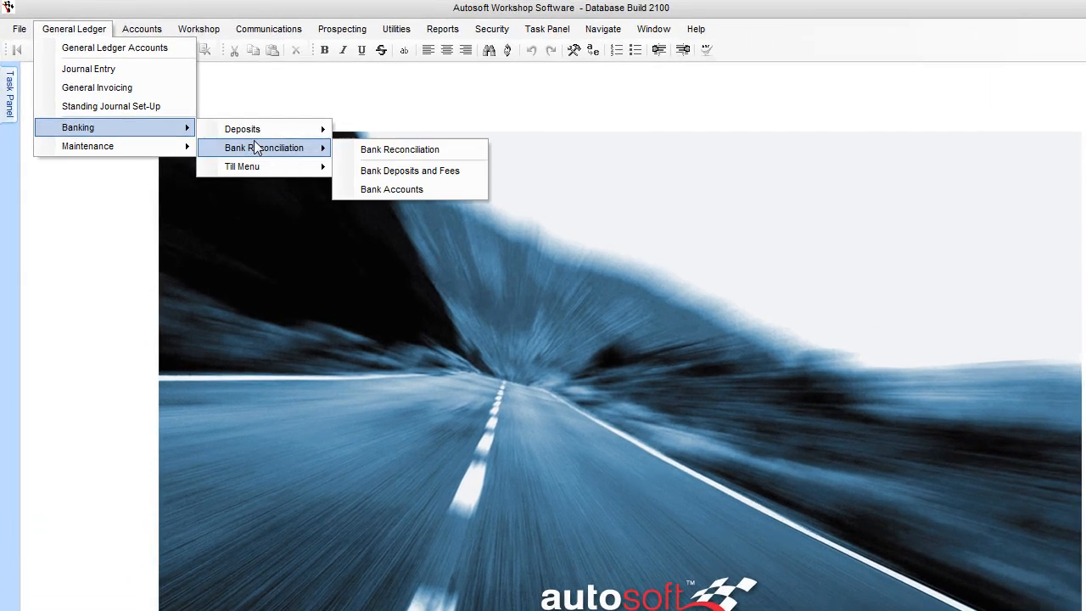
mouse_move(254, 113)
left_click(412, 149)
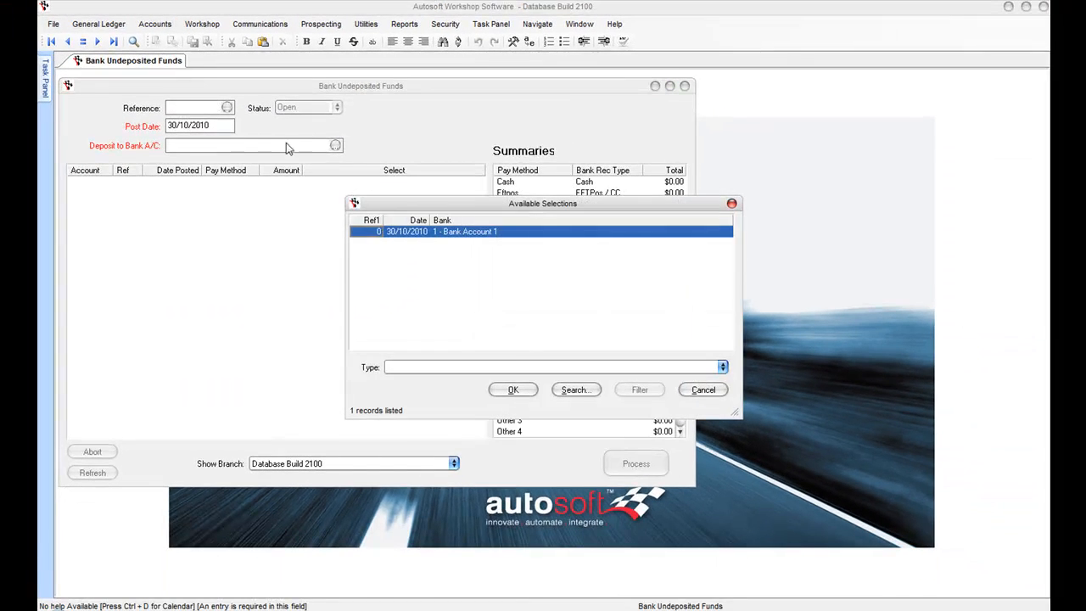
left_click(519, 392)
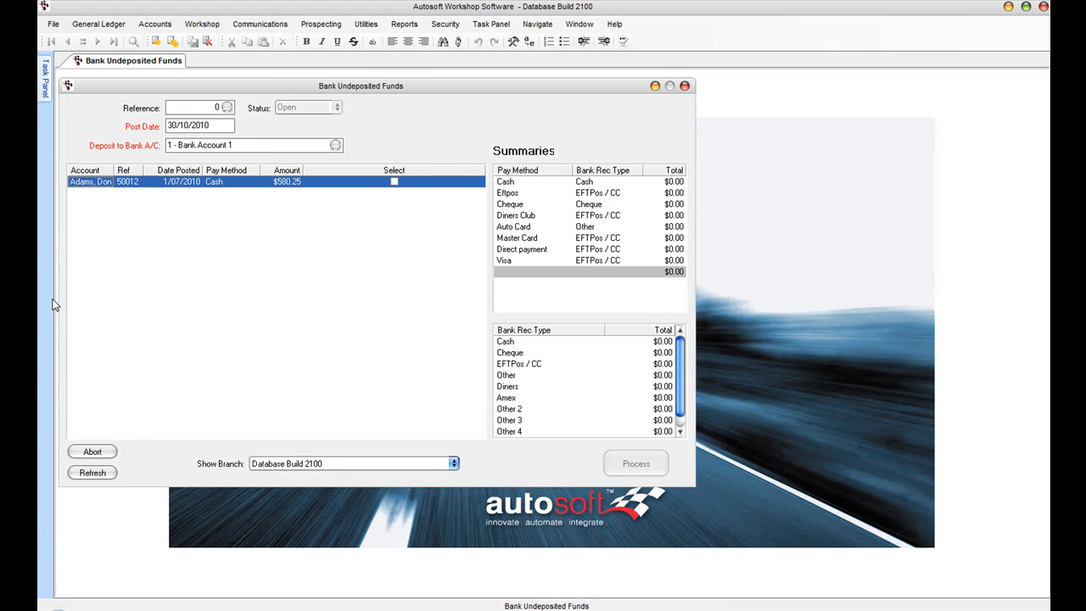
left_click(95, 480)
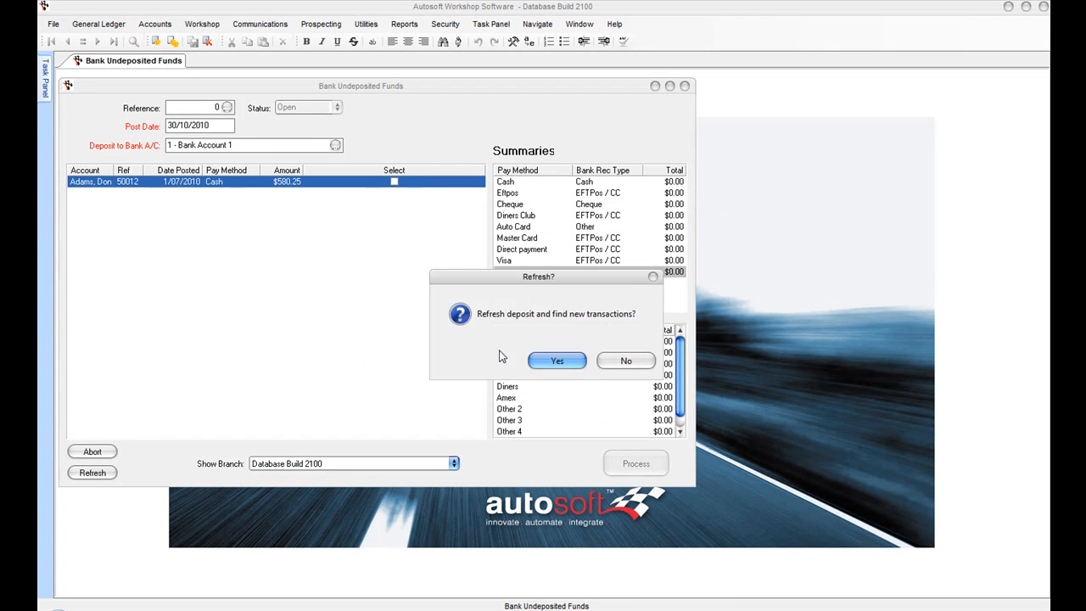
left_click(552, 364)
Step: Tick the $307.95 Eftpos payment and -$1.95 till entry, then process the $306.00 deposit
left_click(224, 197)
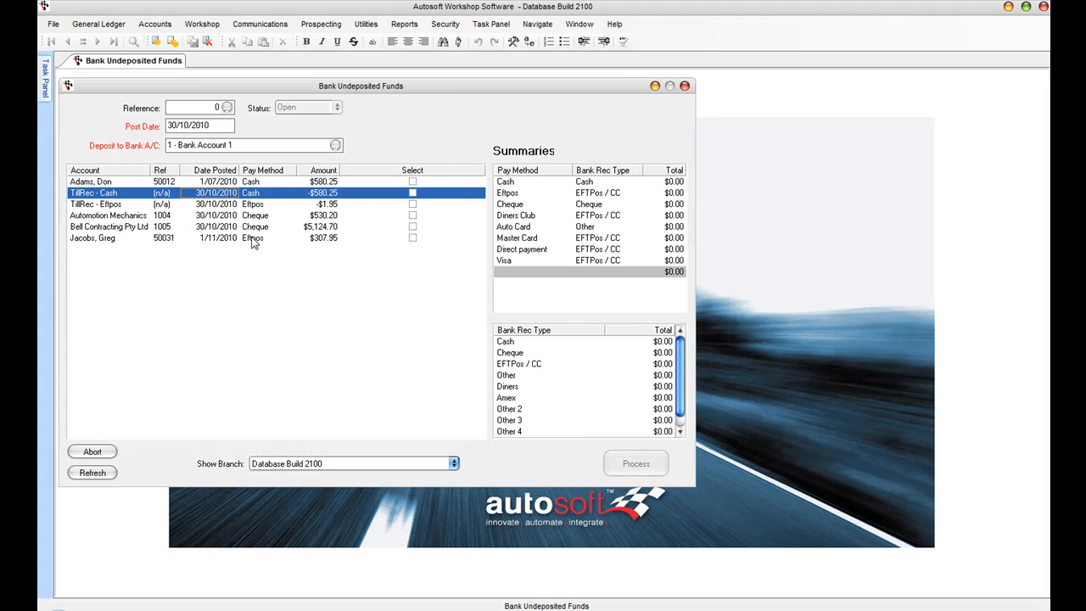
left_click(270, 207)
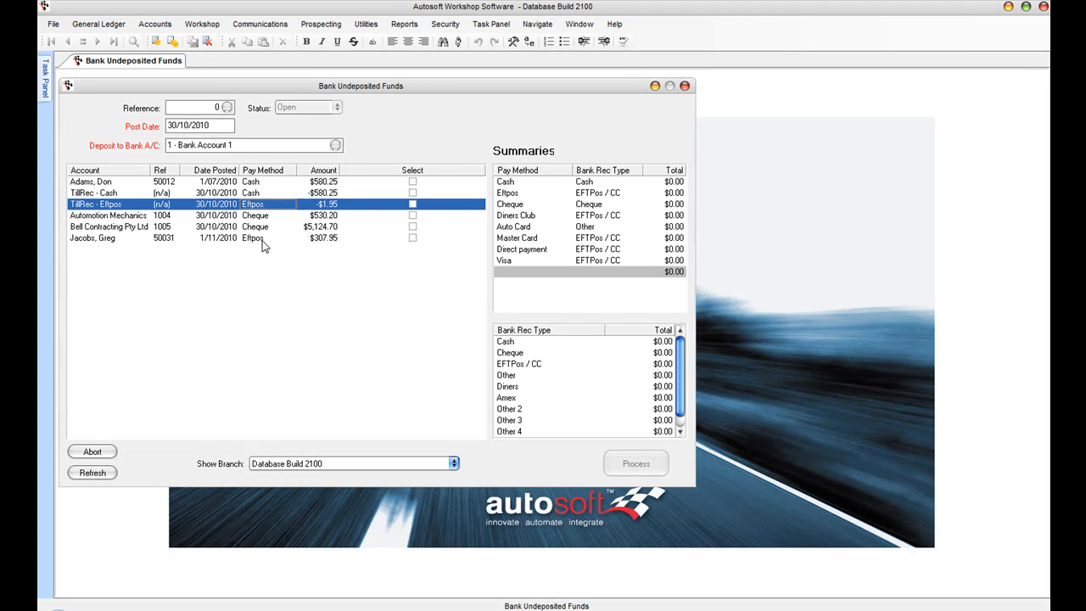
left_click(263, 241)
left_click(412, 238)
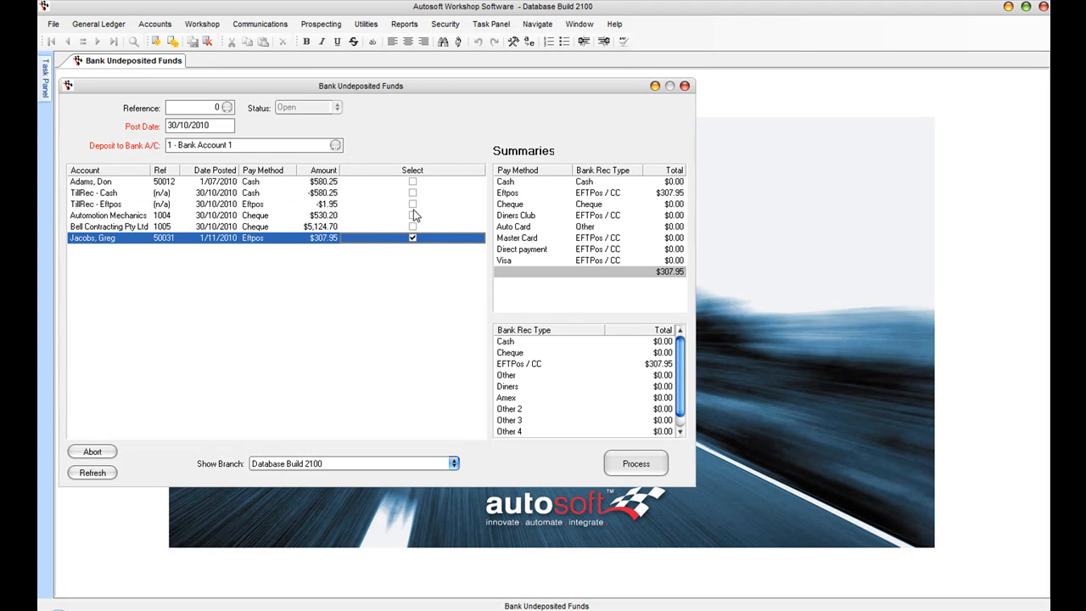
left_click(412, 204)
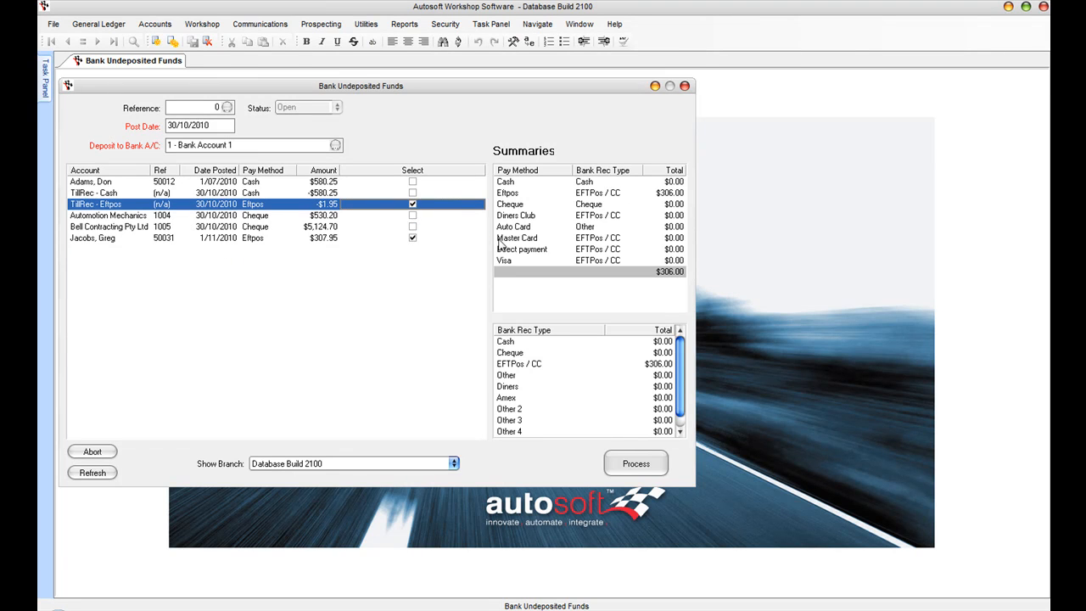
left_click(656, 195)
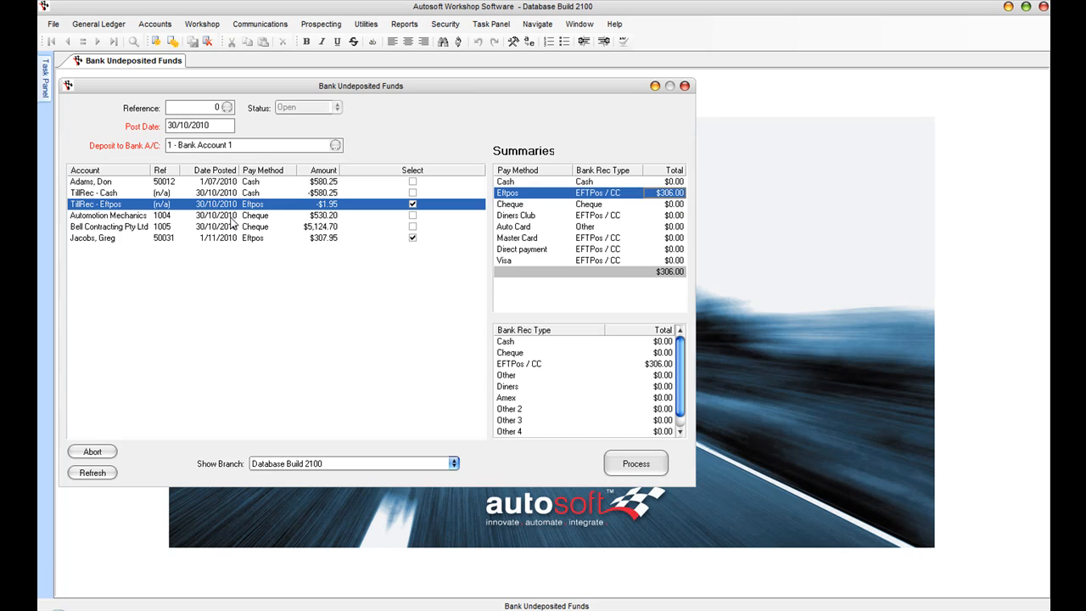
left_click(640, 463)
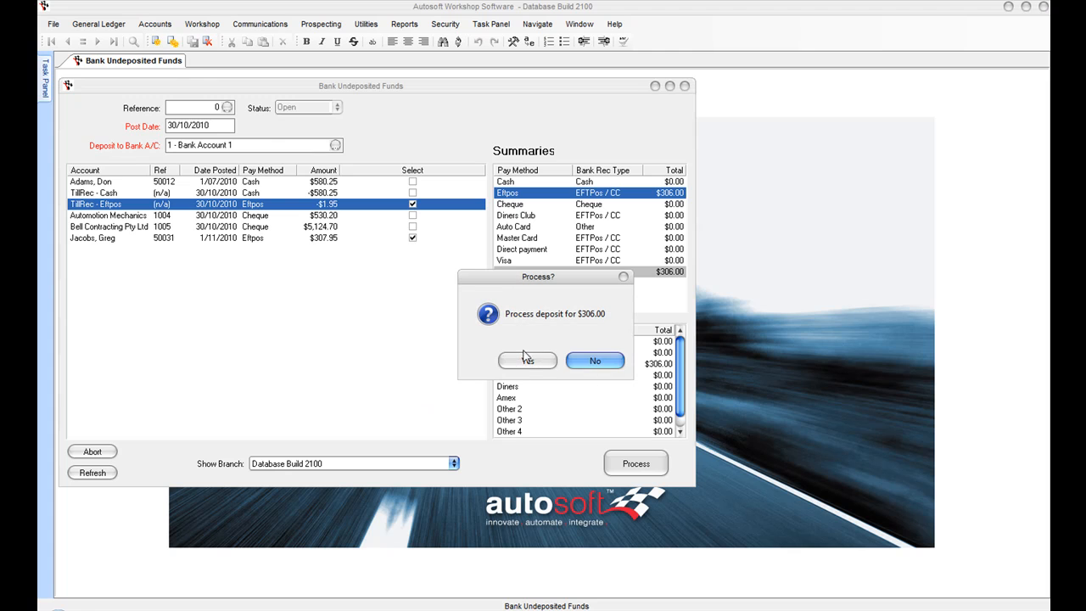
left_click(521, 363)
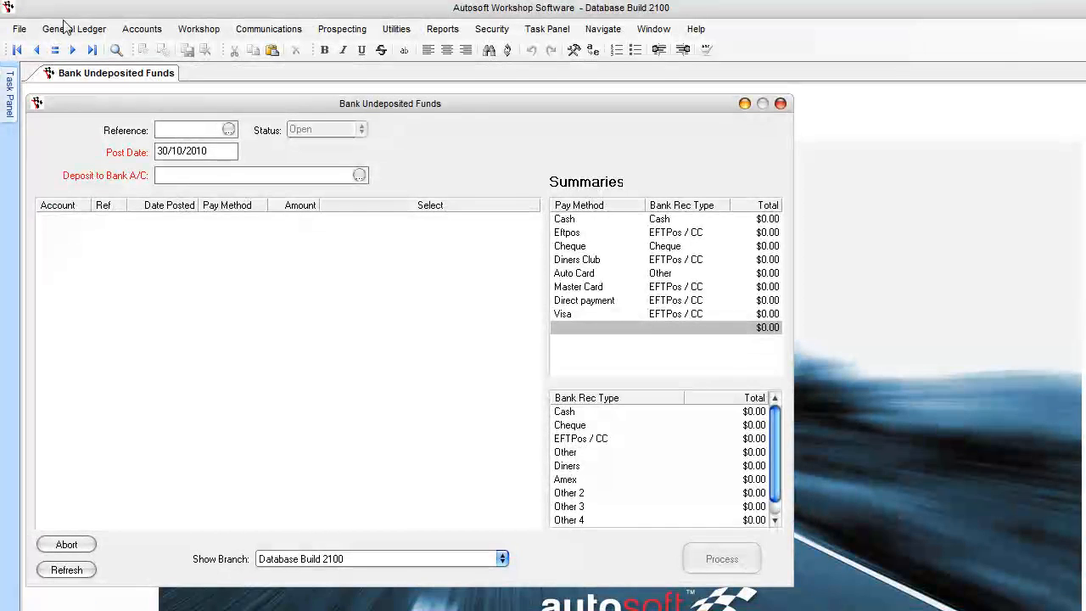
Step: Start a Bank Reconciliation for statement 1 with a $0.00 opening balance
left_click(66, 27)
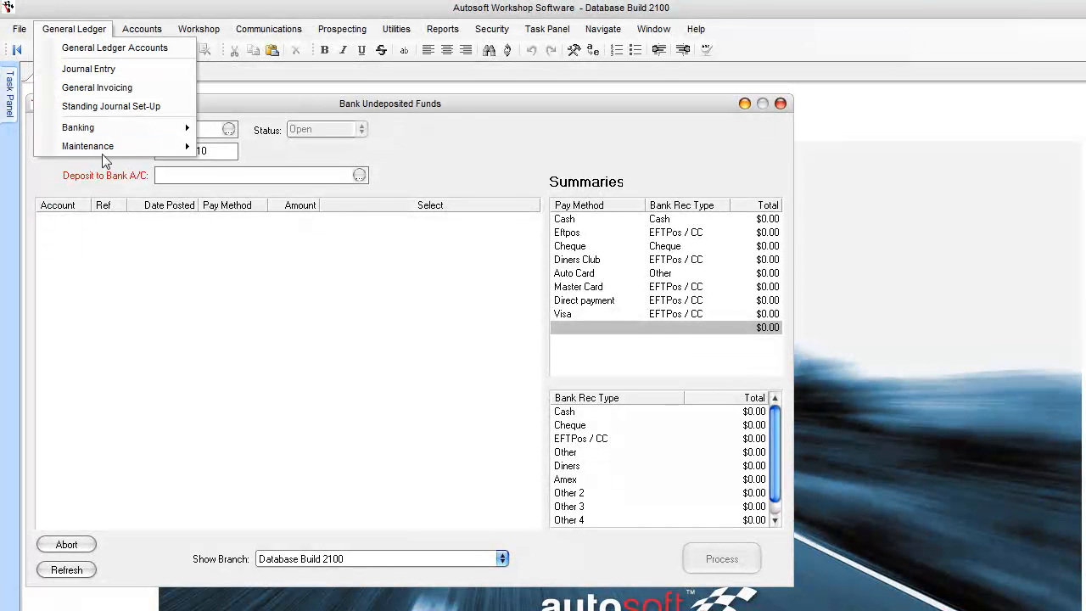
mouse_move(91, 133)
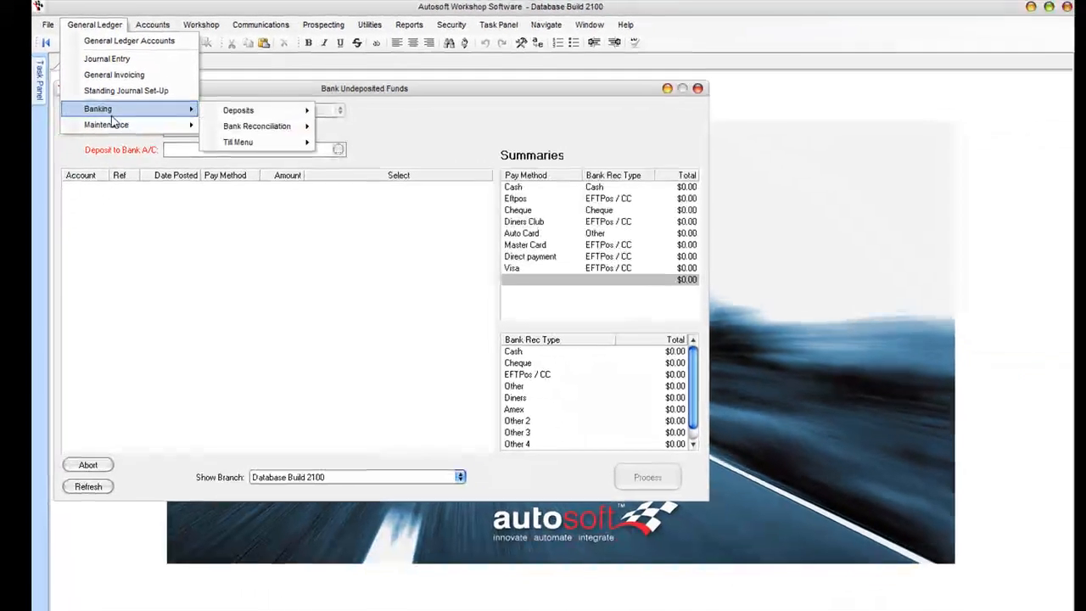
mouse_move(280, 126)
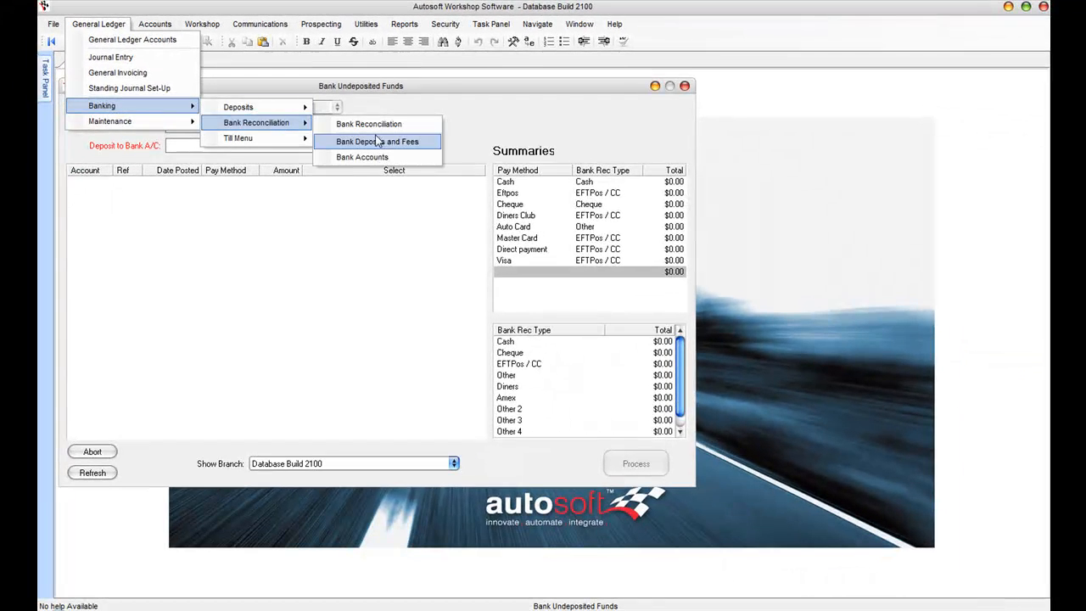
left_click(366, 125)
key("Tab")
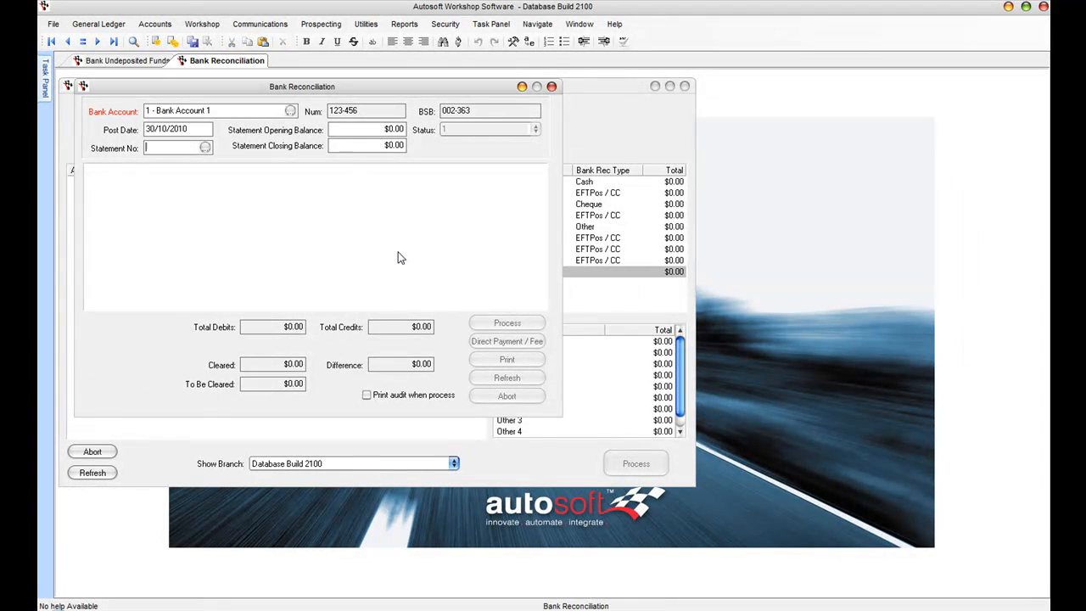
key("Return")
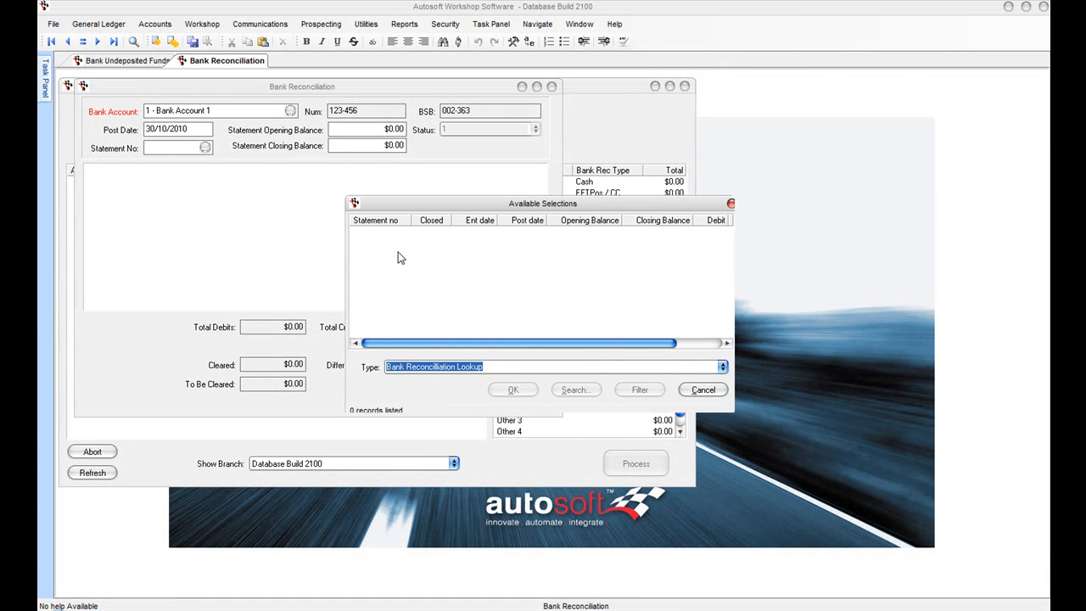
left_click(715, 392)
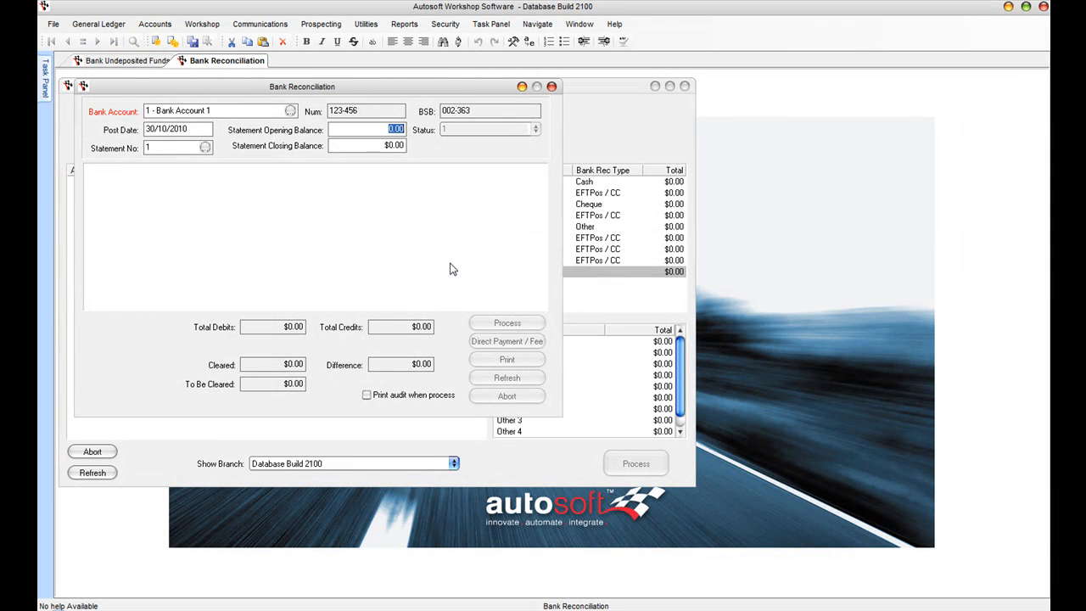
key("Tab")
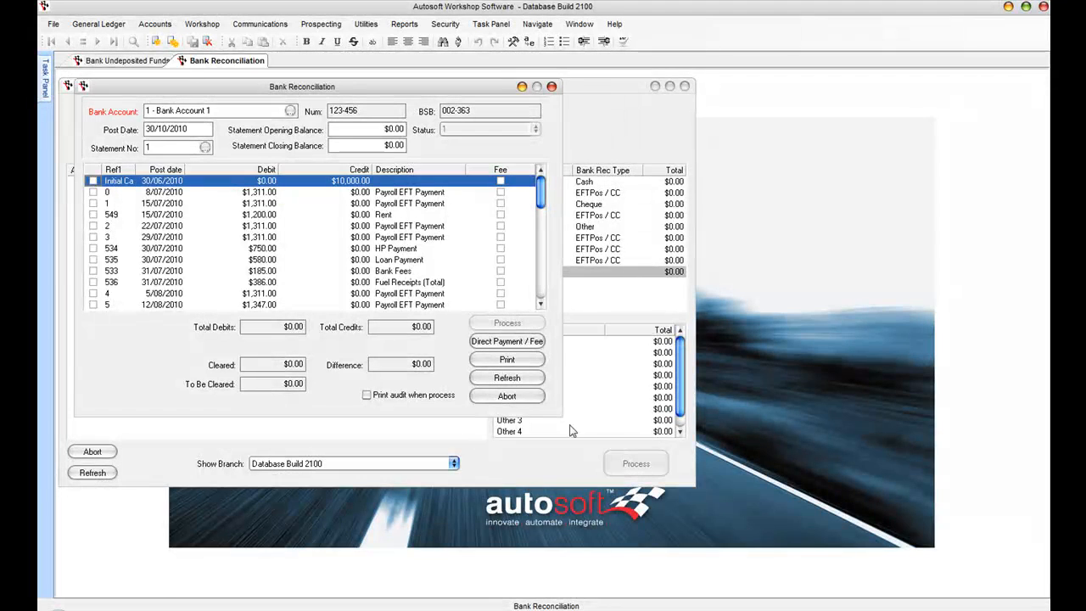
left_click_drag(558, 414, 642, 457)
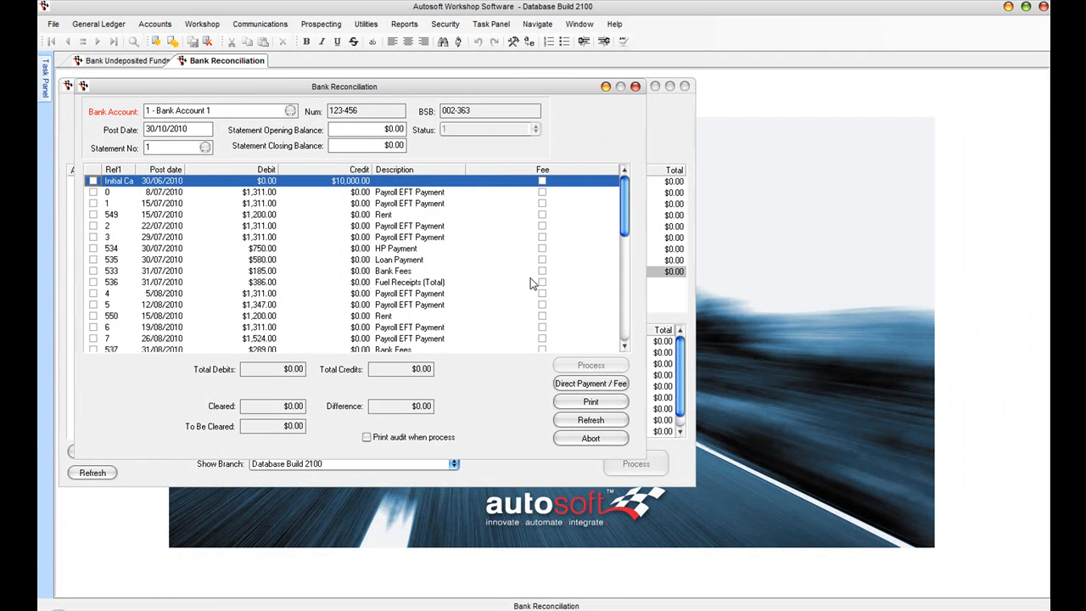
Step: Mark the $10,000 credit, payroll payments, HP payment, bank fees and fuel receipts as cleared
left_click(93, 191)
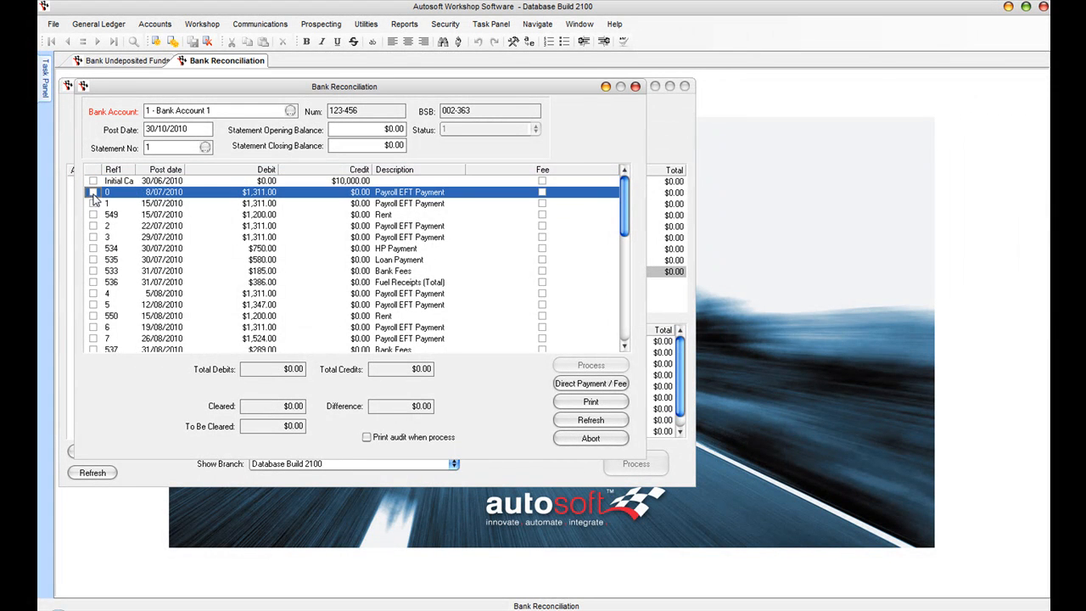
left_click(93, 203)
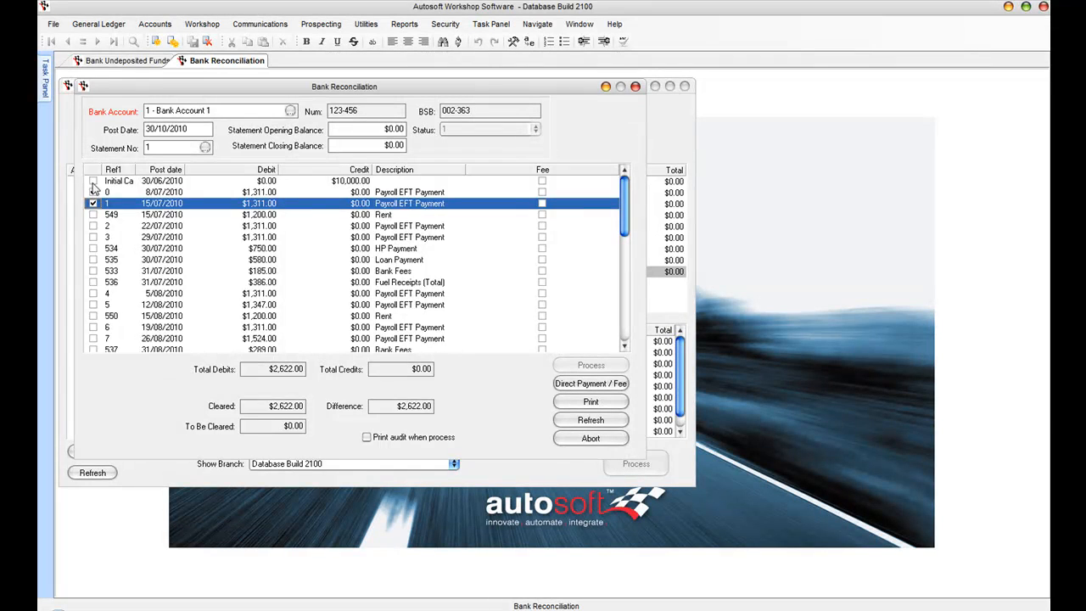
left_click(94, 180)
left_click(97, 217)
left_click(93, 237)
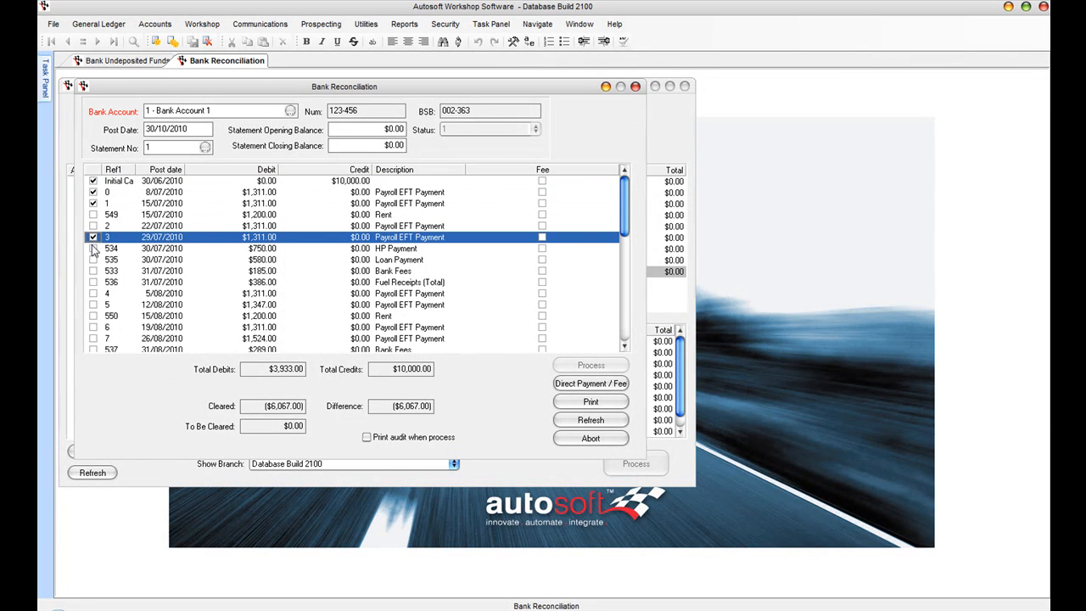
left_click(93, 248)
left_click(93, 271)
left_click(93, 282)
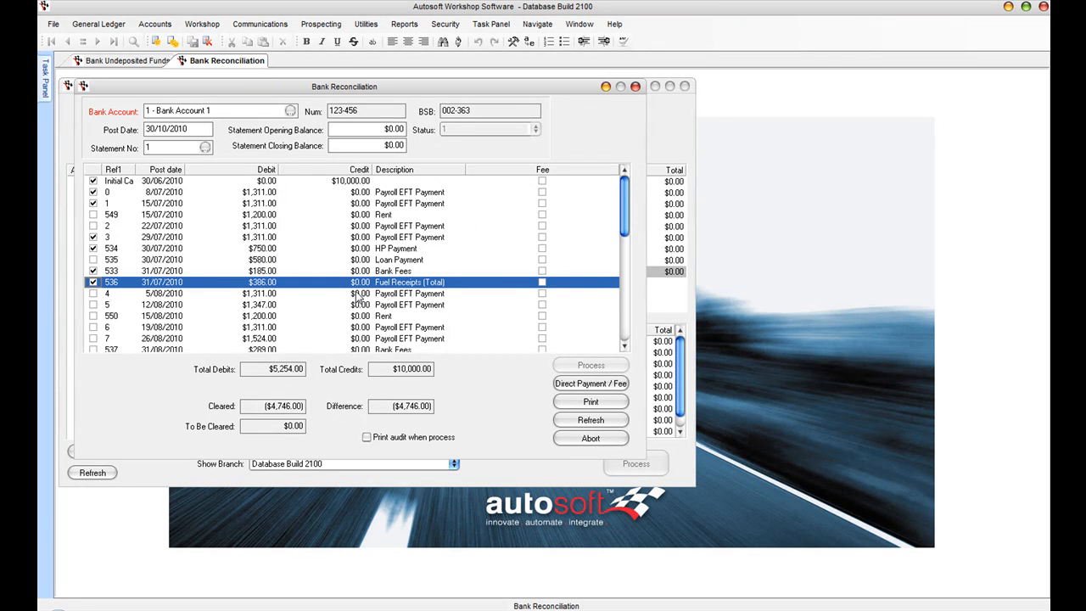
Step: Mark the $306.00 Eftpos deposit as cleared and go back to Bank Undeposited Funds
left_click(626, 331)
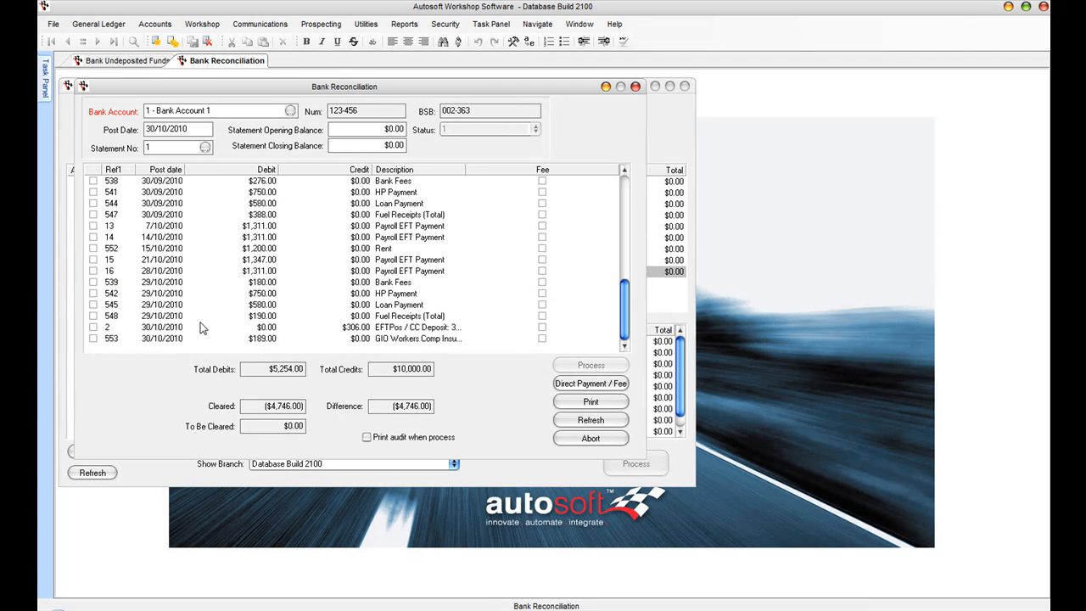
left_click(357, 329)
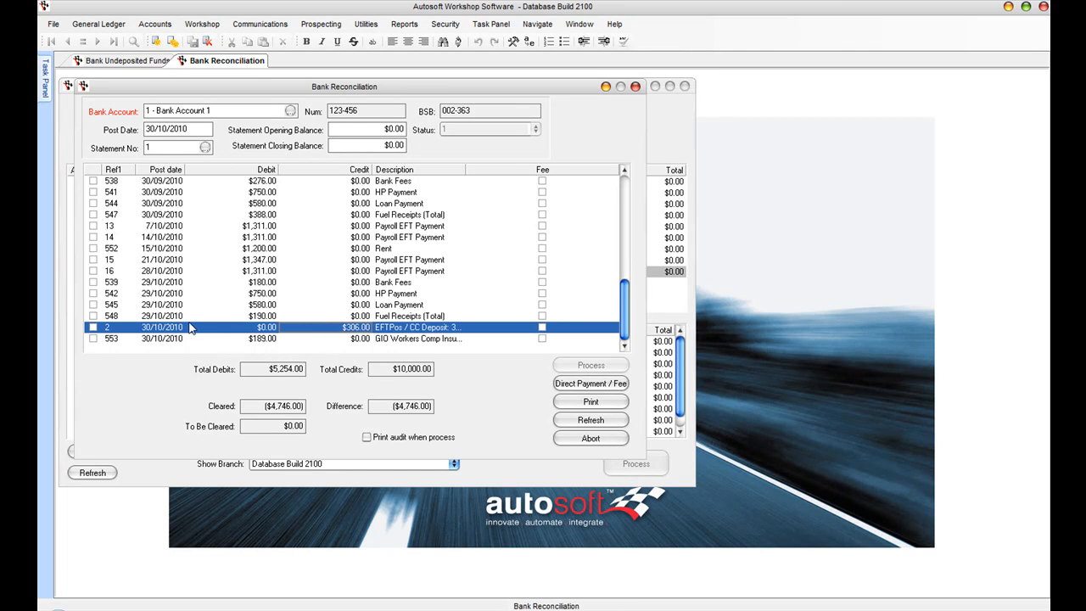
left_click(93, 327)
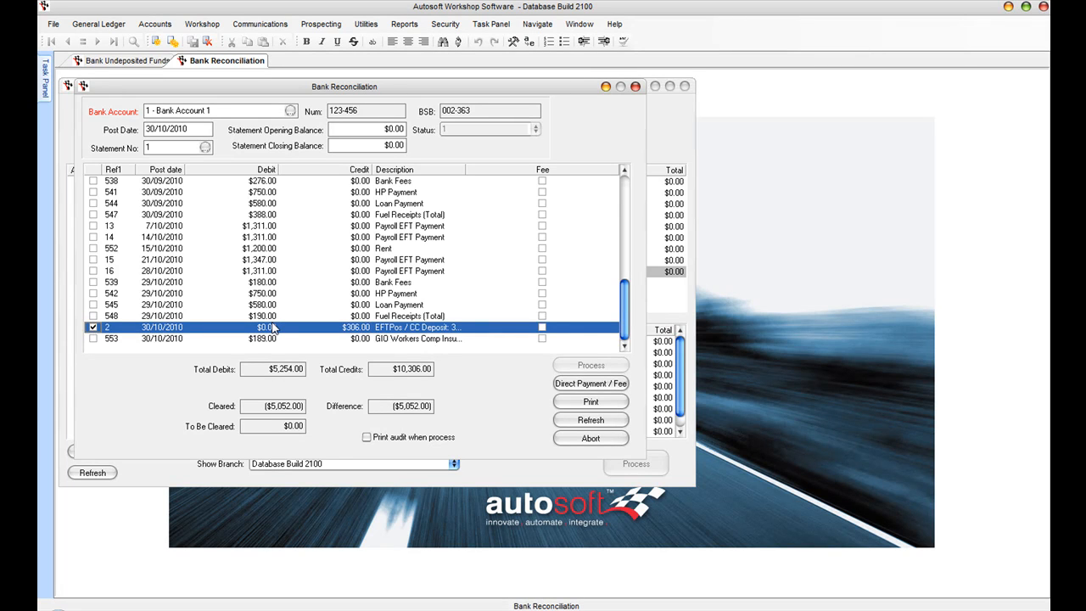
left_click(128, 61)
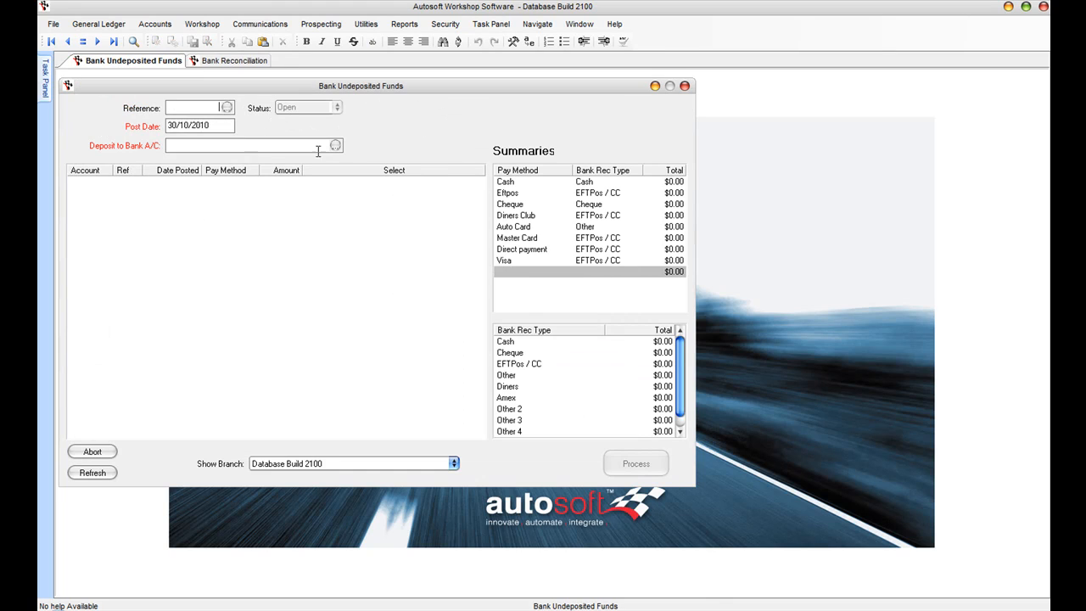
Step: Select all four undeposited items and process them as a $5,654.90 deposit to Bank Account 1
key("Tab")
key("Tab")
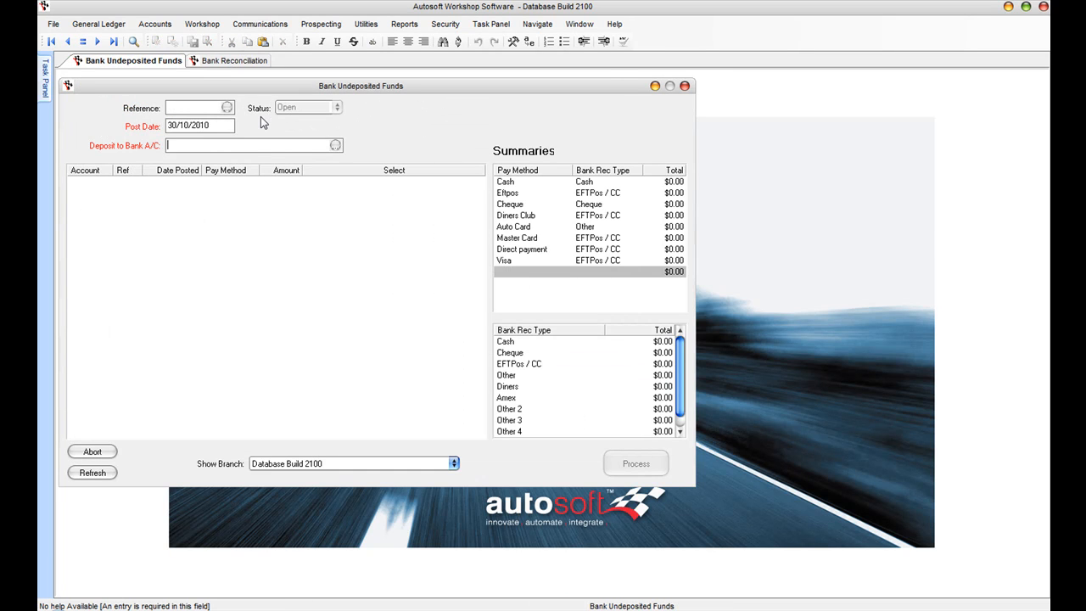
key("Tab")
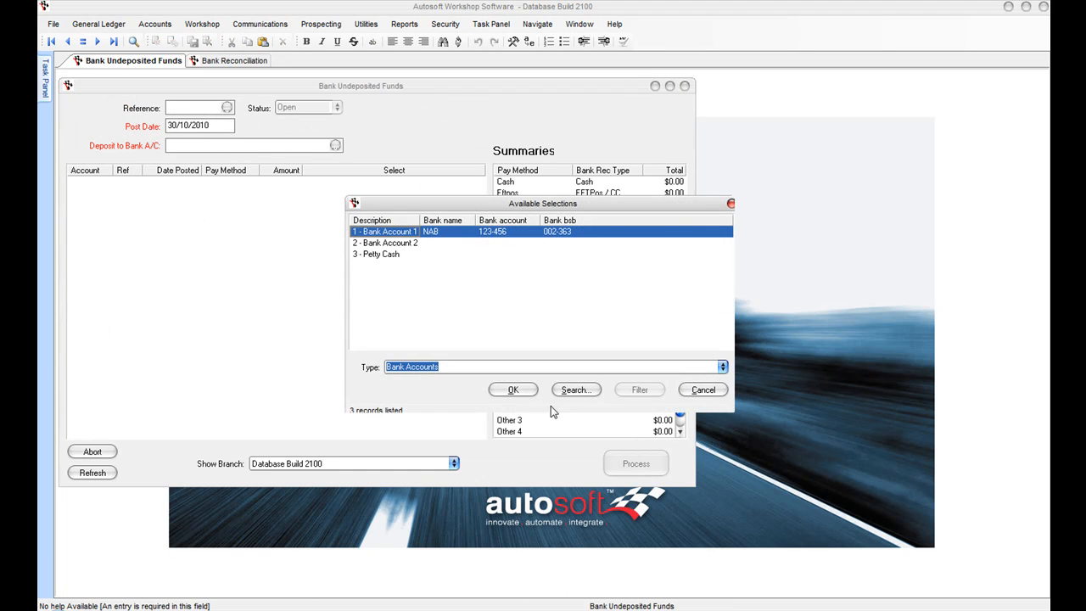
left_click(522, 396)
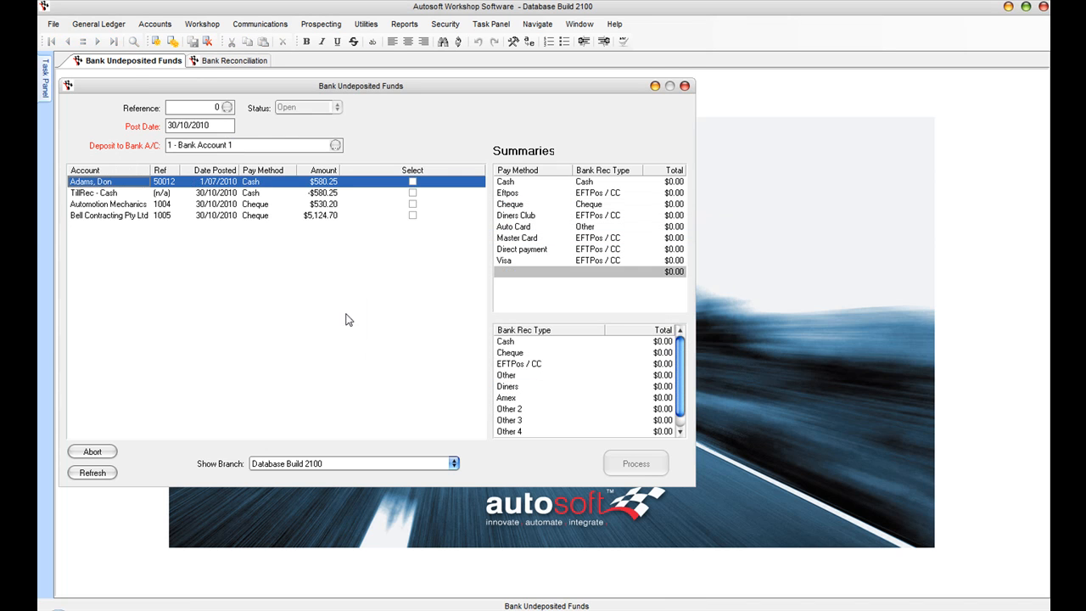
left_click(412, 183)
left_click(413, 194)
left_click(412, 205)
left_click(412, 216)
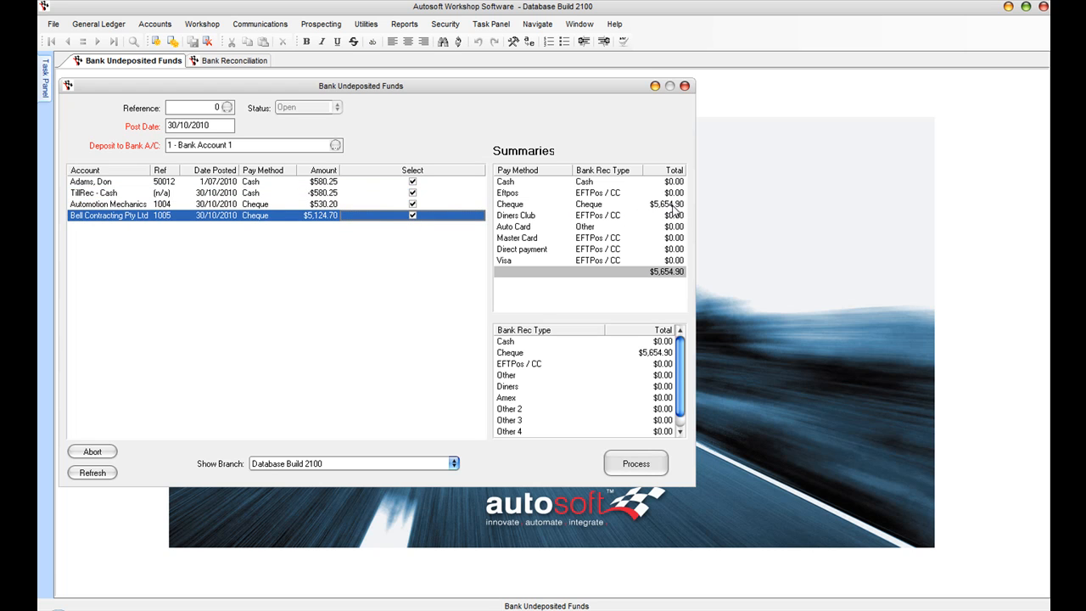
left_click(607, 459)
key("Return")
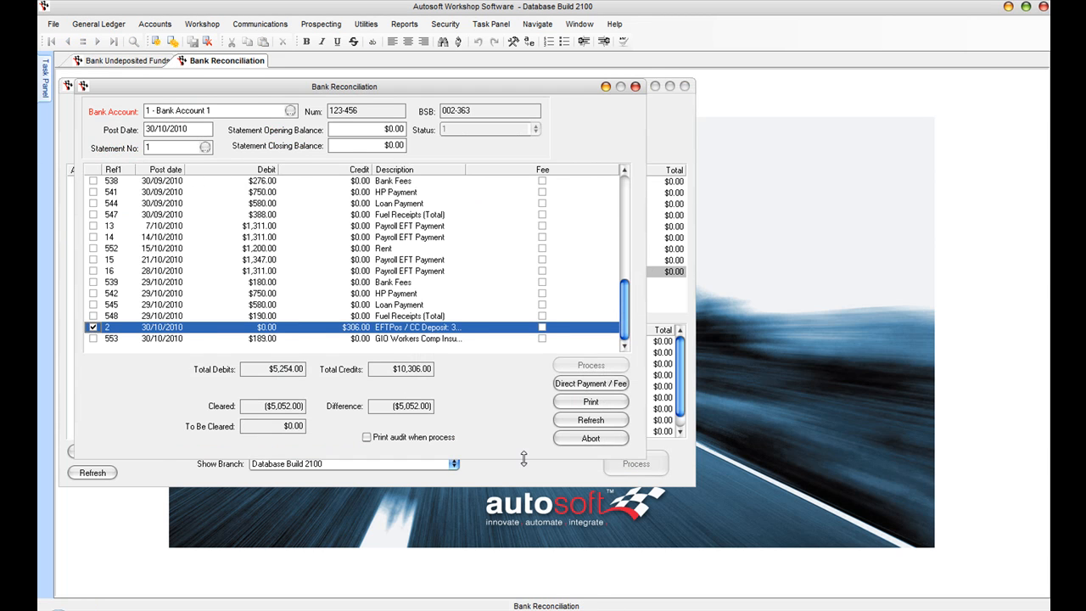
Step: Refresh the reconciliation, clear the new $5,654.90 cash deposit, and return to Bank Undeposited Funds
left_click(591, 420)
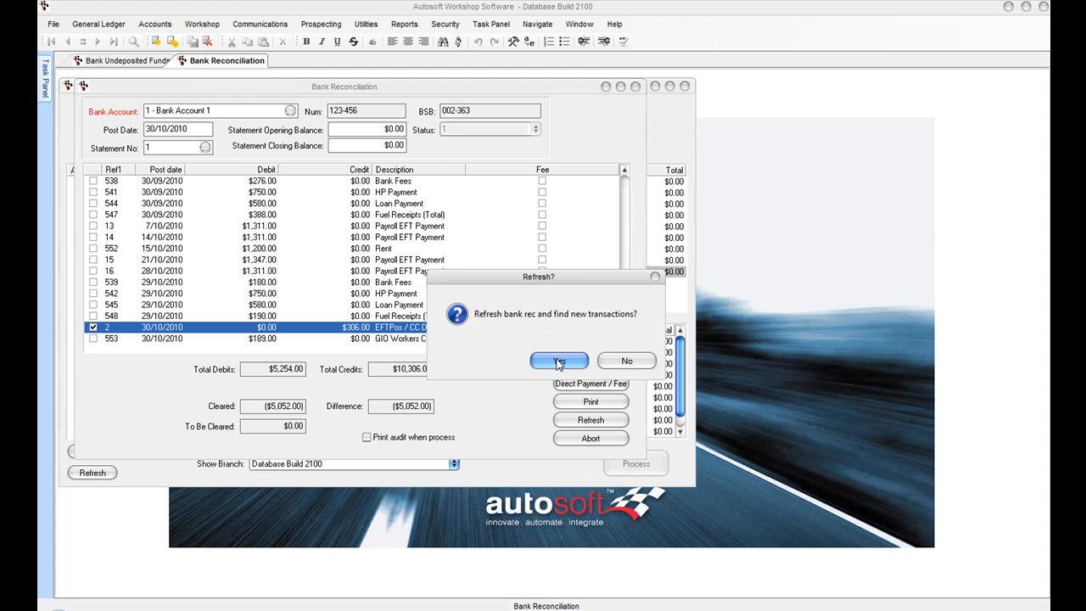
left_click(559, 362)
left_click(628, 341)
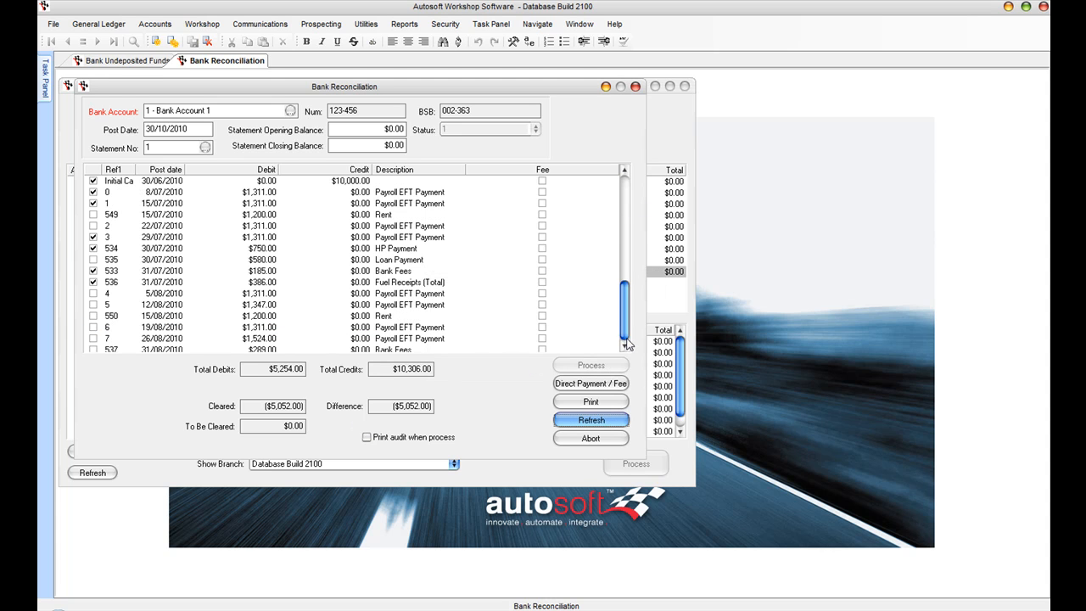
left_click(626, 330)
left_click(624, 329)
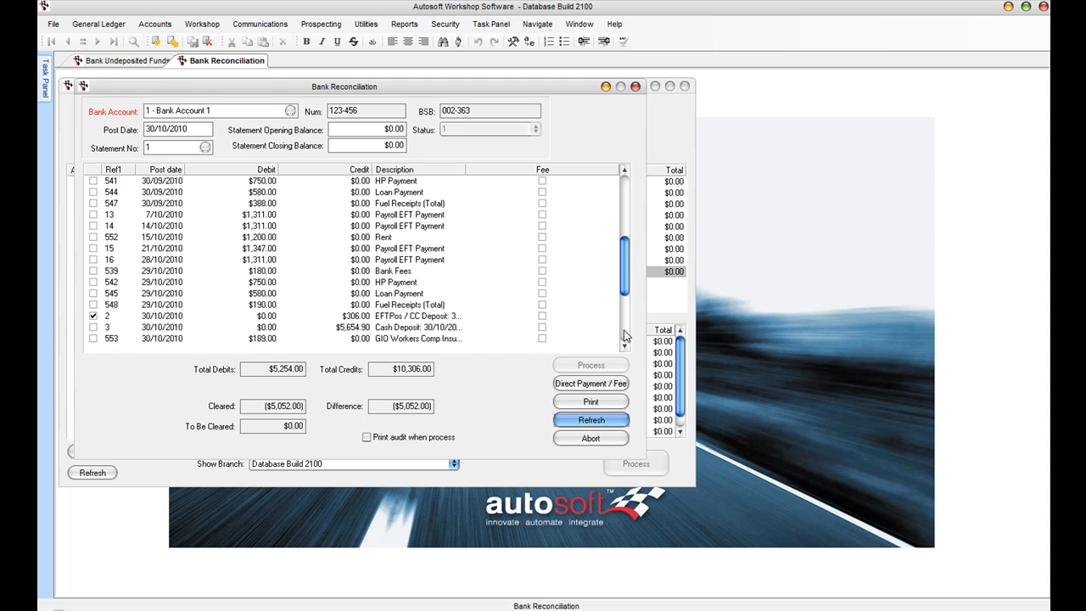
left_click(351, 329)
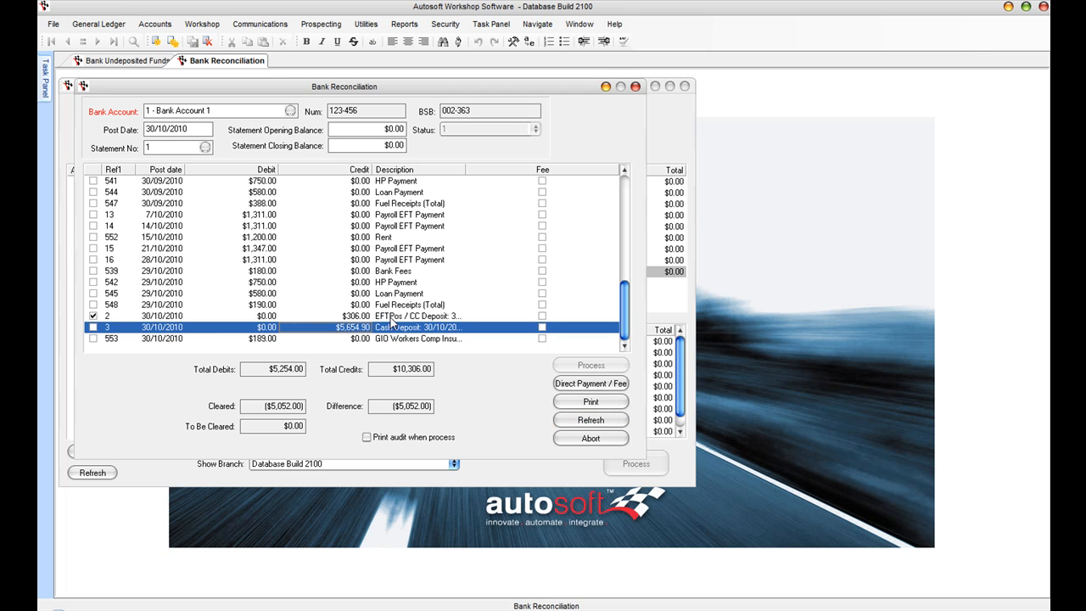
left_click(94, 328)
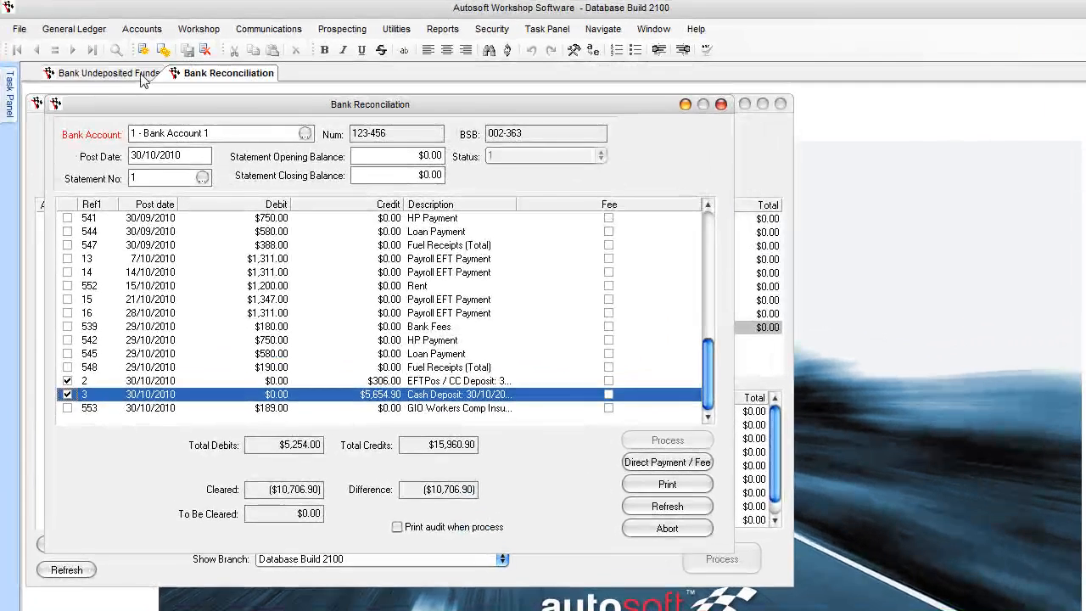
left_click(110, 73)
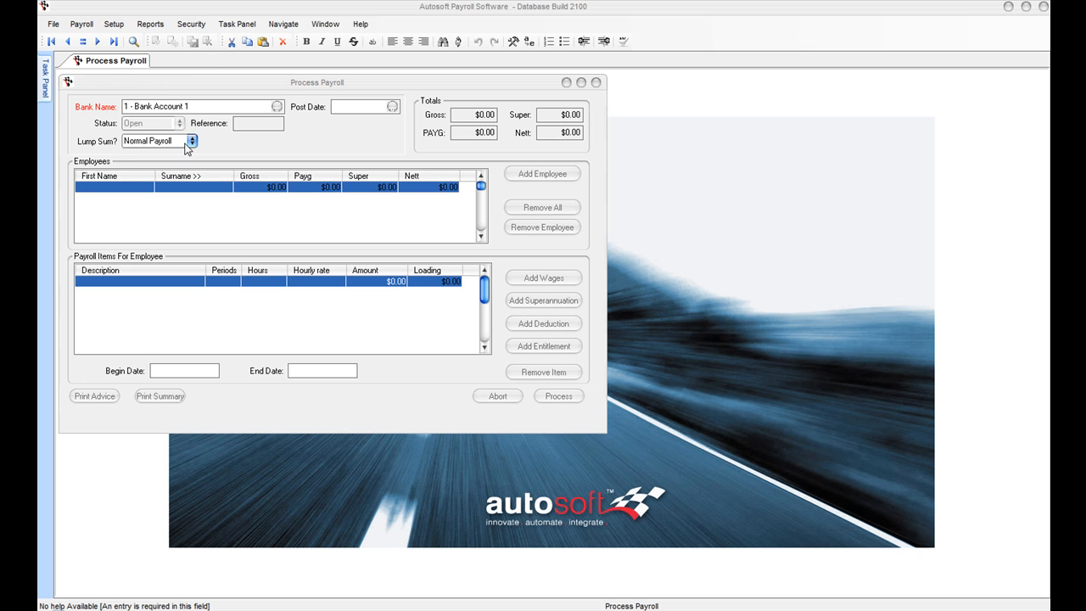
Step: Set the post date to 05/11/2010, load the two employees, and enlarge the payroll window
left_click(341, 106)
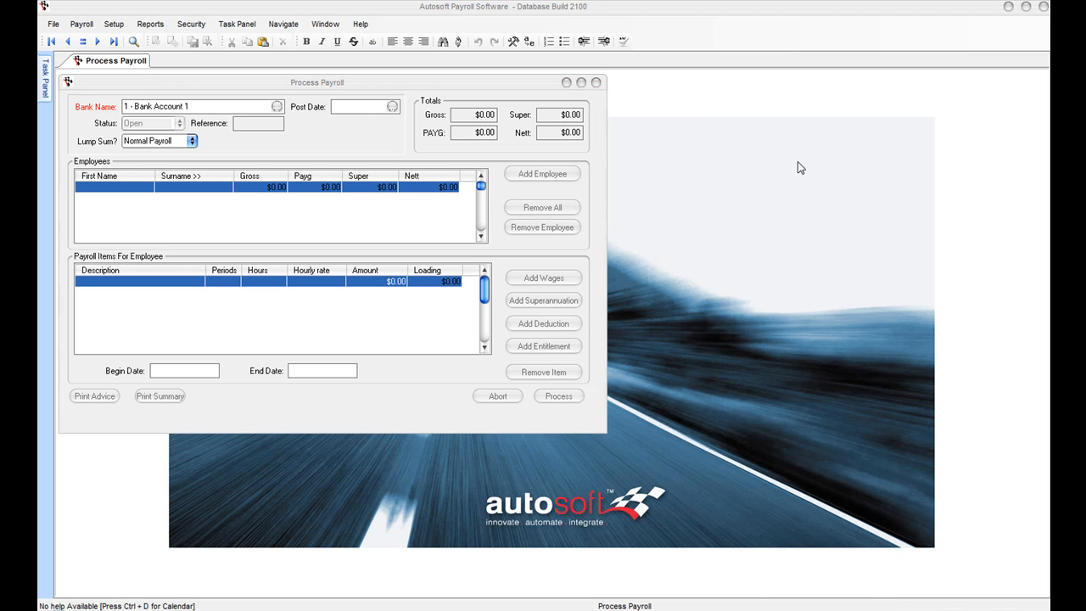
type("05/11/2010")
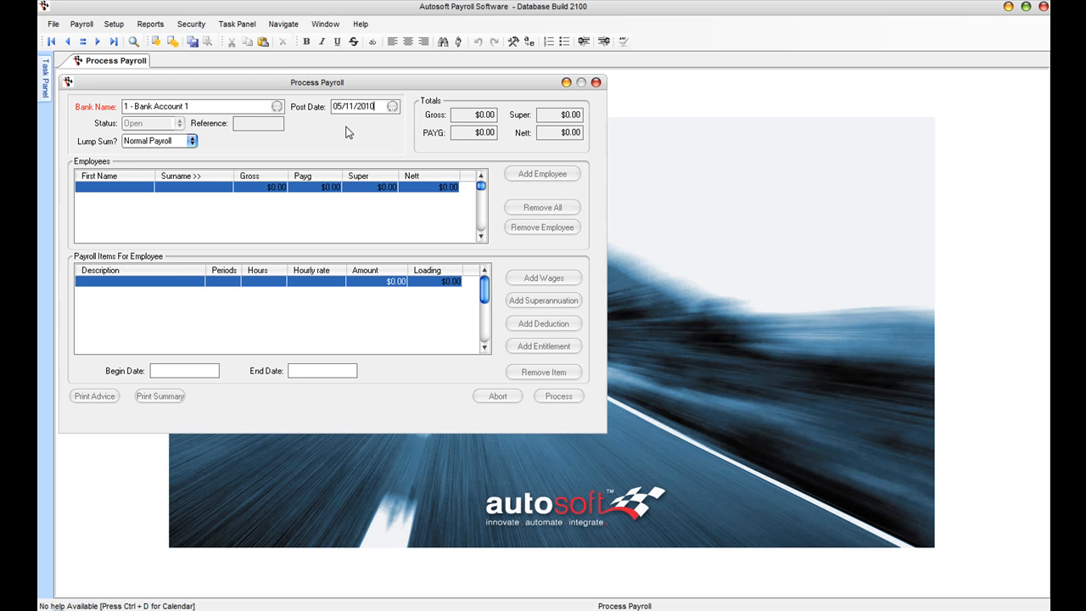
key("Tab")
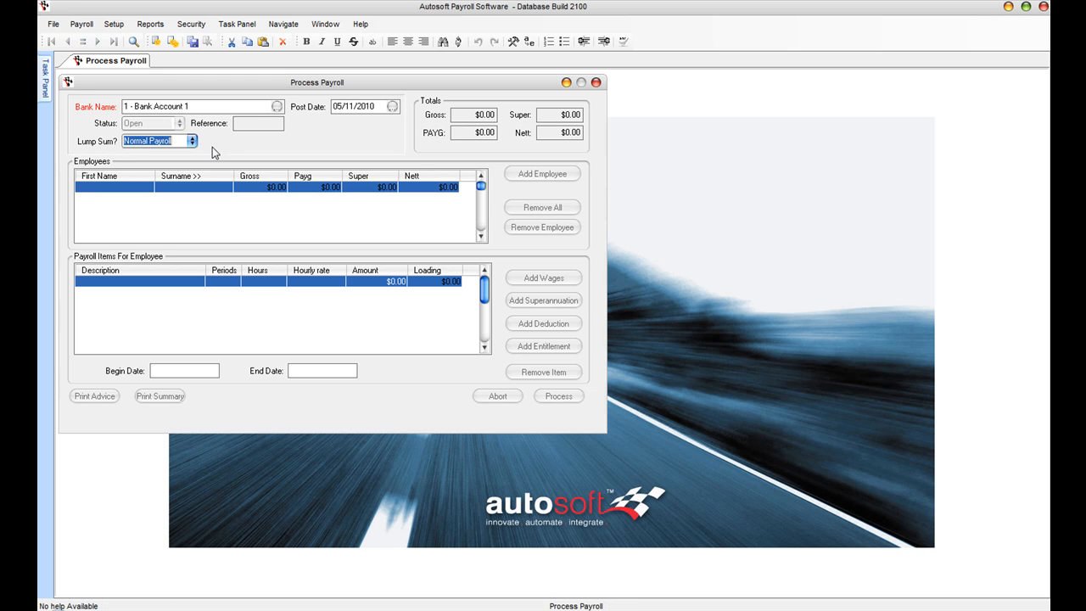
key("Tab")
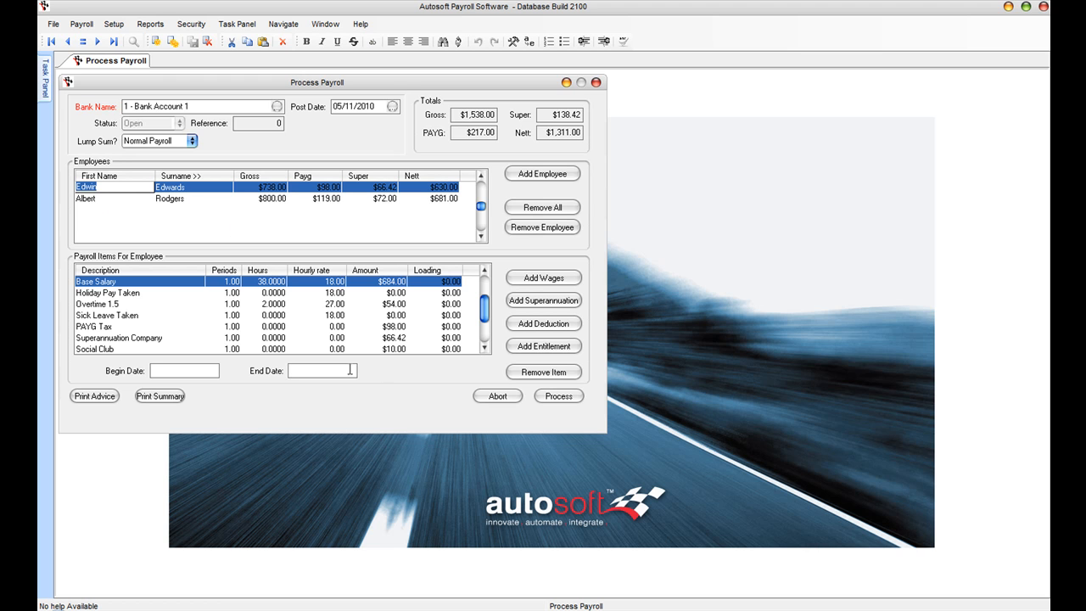
left_click_drag(603, 432, 689, 478)
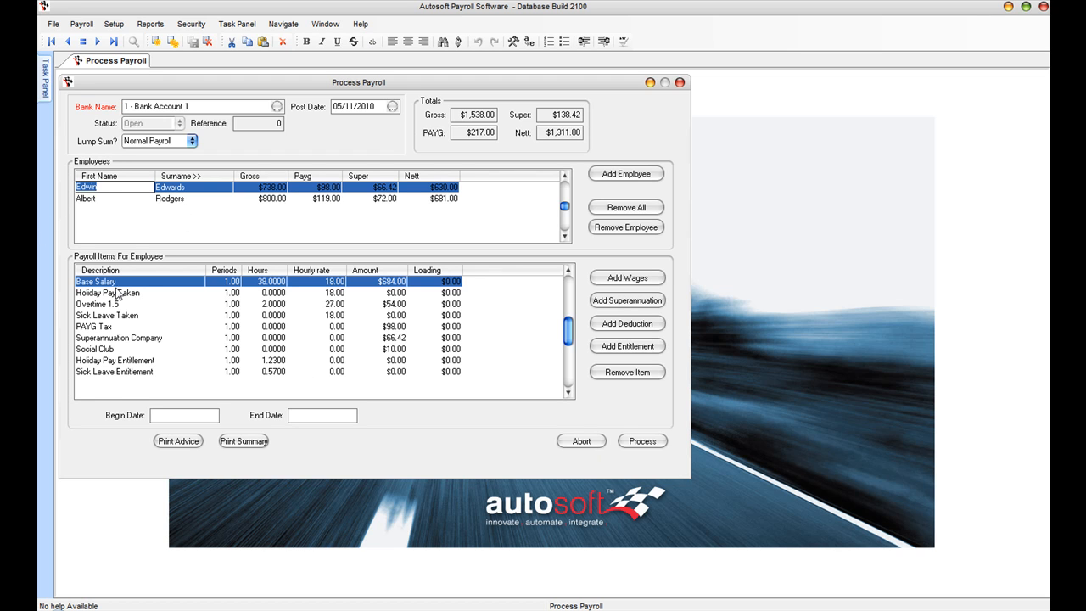
Step: Enter 8 hours of Holiday Pay Taken for the first employee
left_click(90, 198)
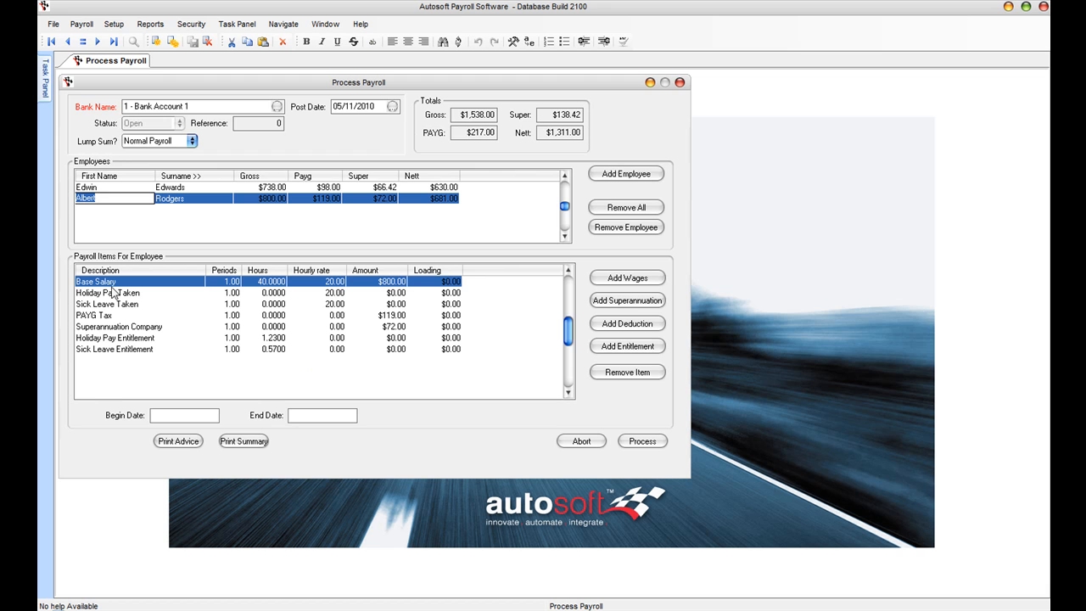
left_click(92, 187)
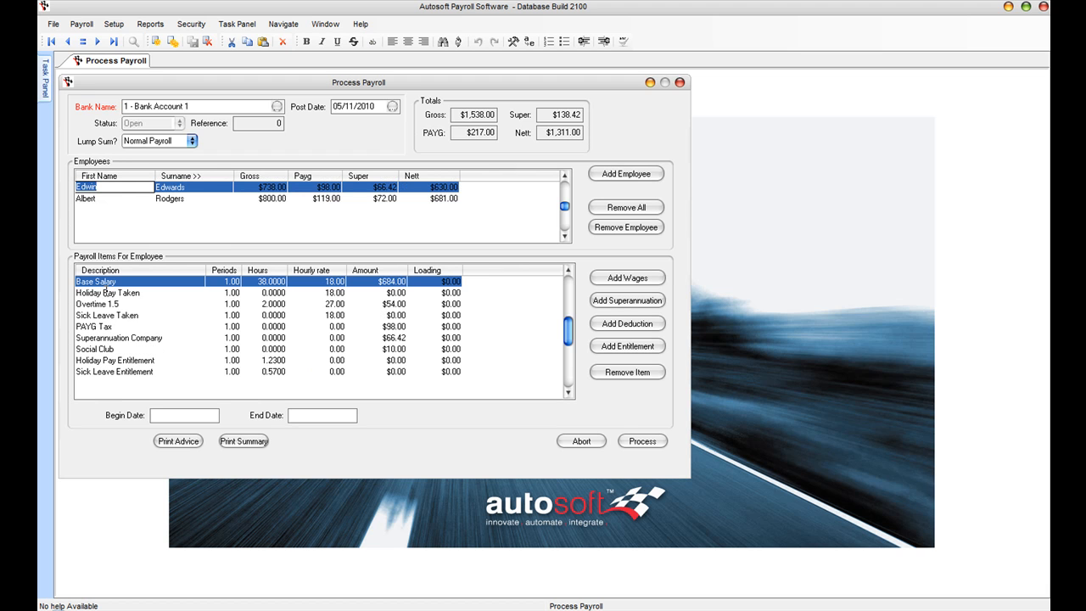
left_click(110, 293)
left_click(259, 292)
type("8")
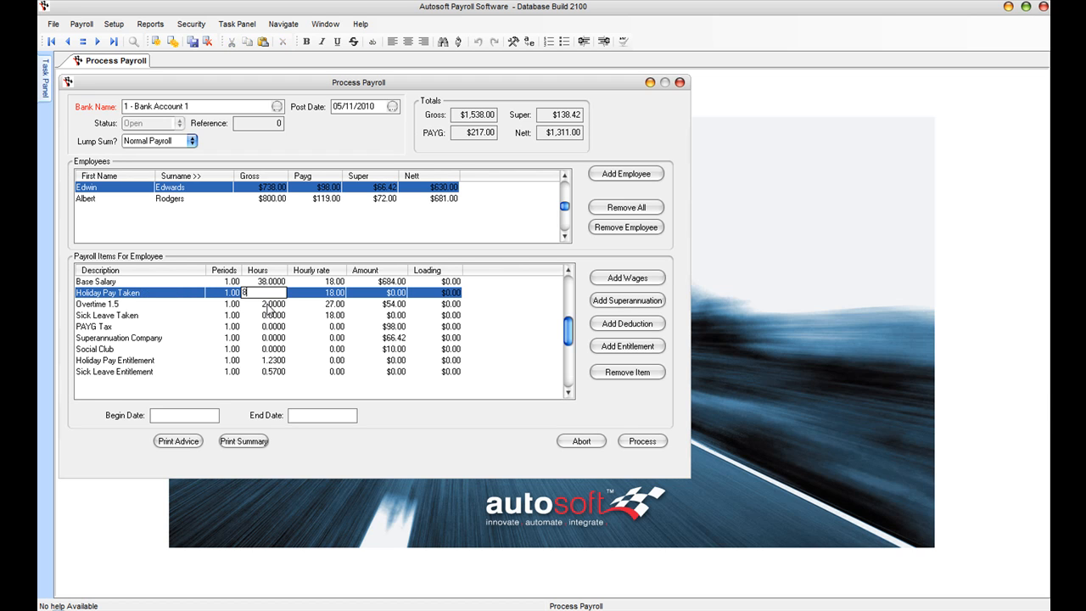
key("Tab")
key("Tab")
key("Tab")
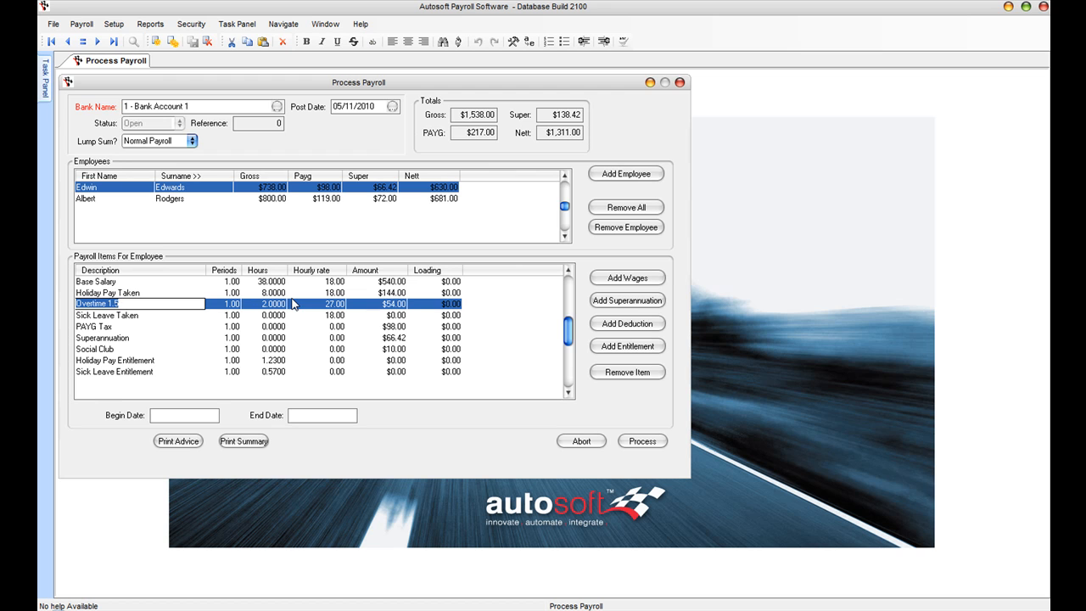
Step: Enter 8 hours of Sick Leave Taken for the second employee and submit the payroll
left_click(89, 198)
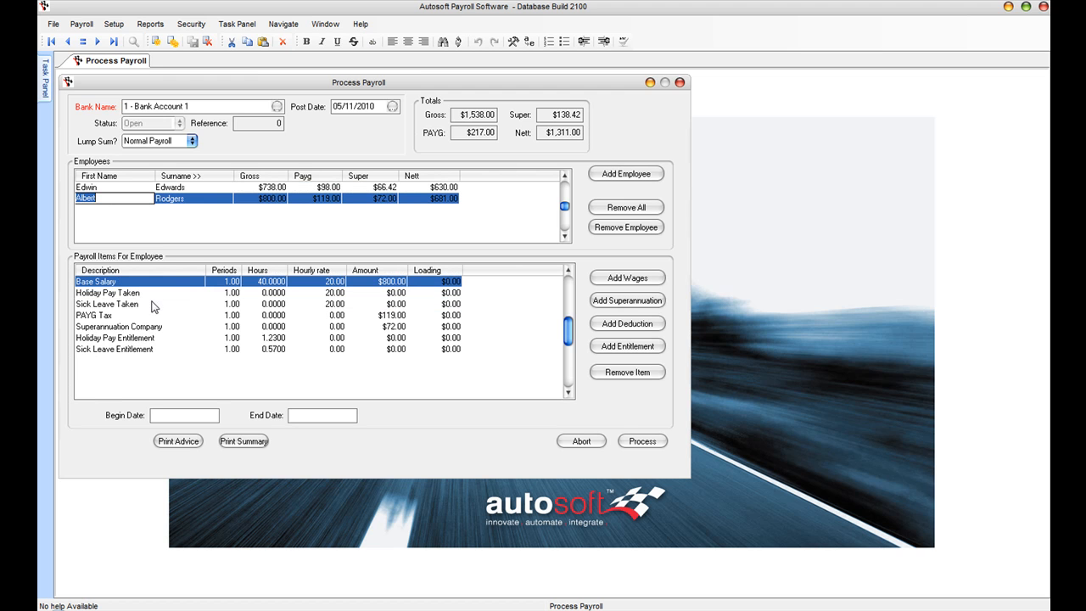
left_click(268, 303)
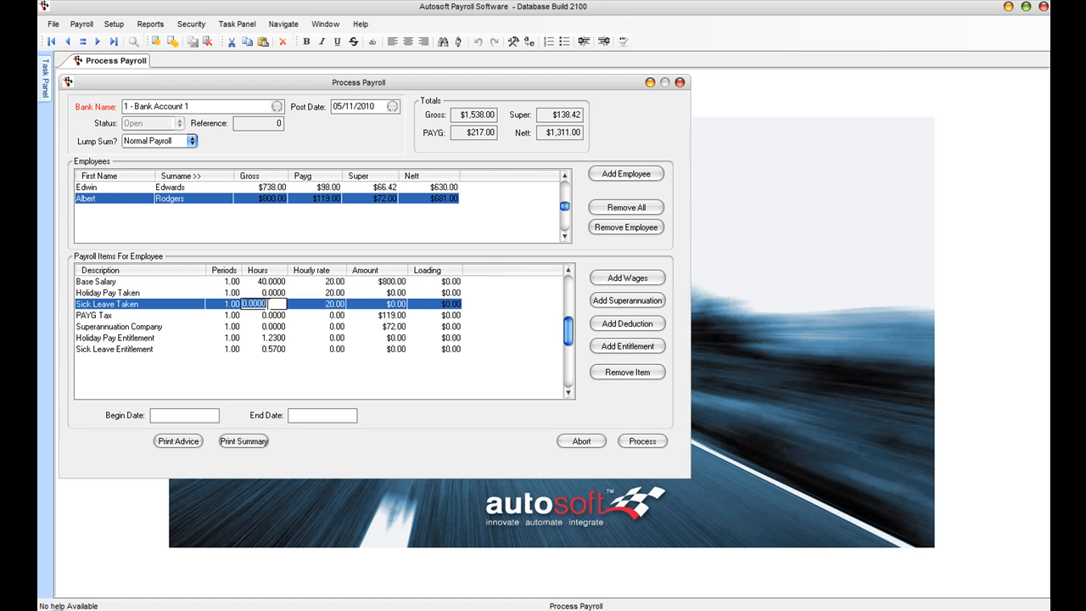
type("8")
key("Tab")
key("Tab")
key("Tab")
key("Tab")
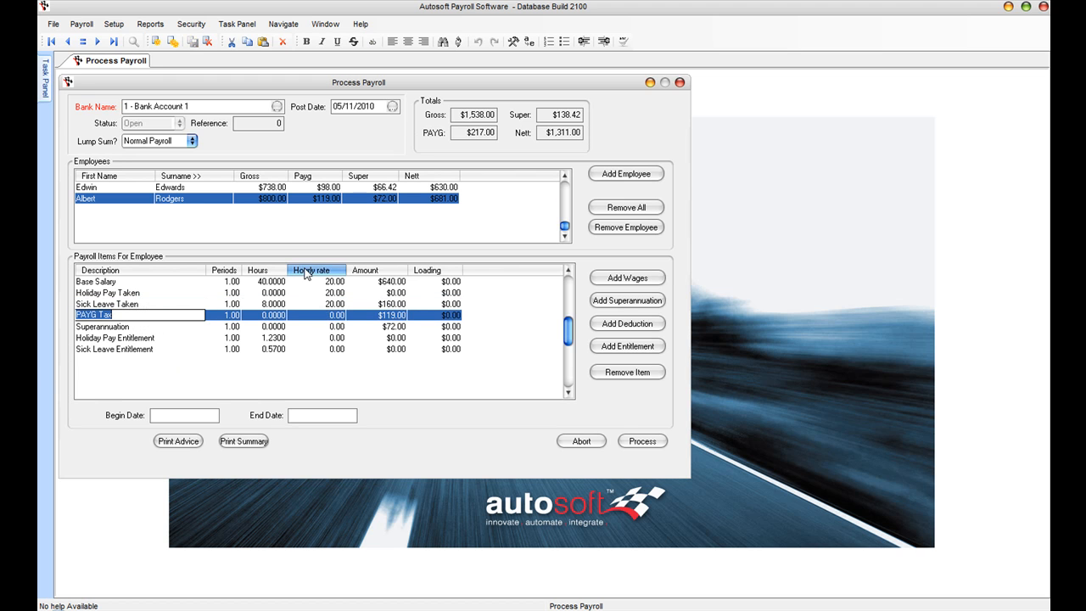
left_click(643, 444)
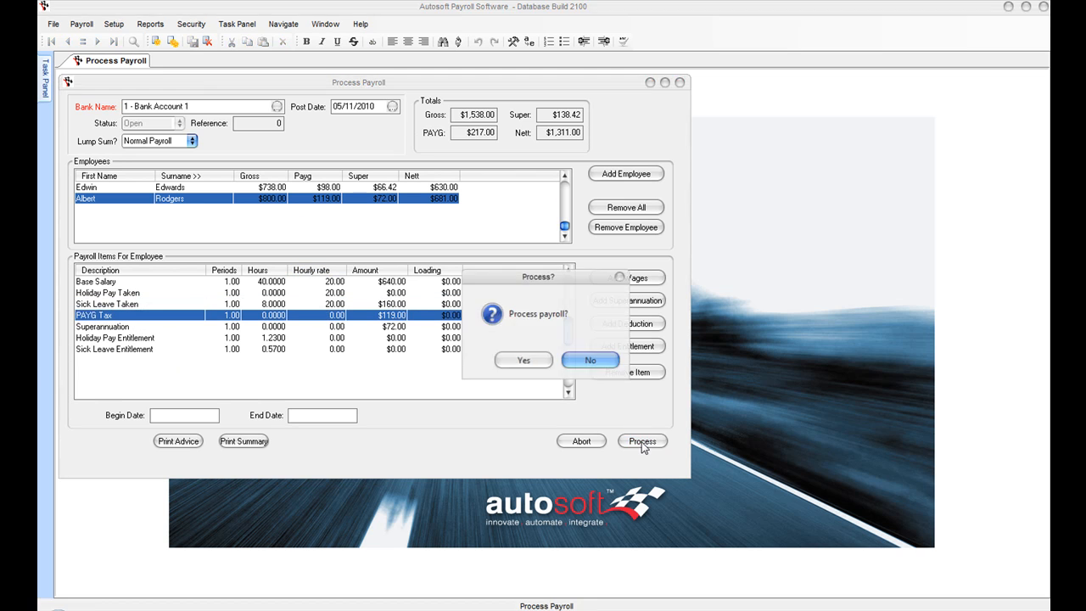
Step: Confirm processing the 05/11/2010 payroll and accept the default page setup
left_click(525, 359)
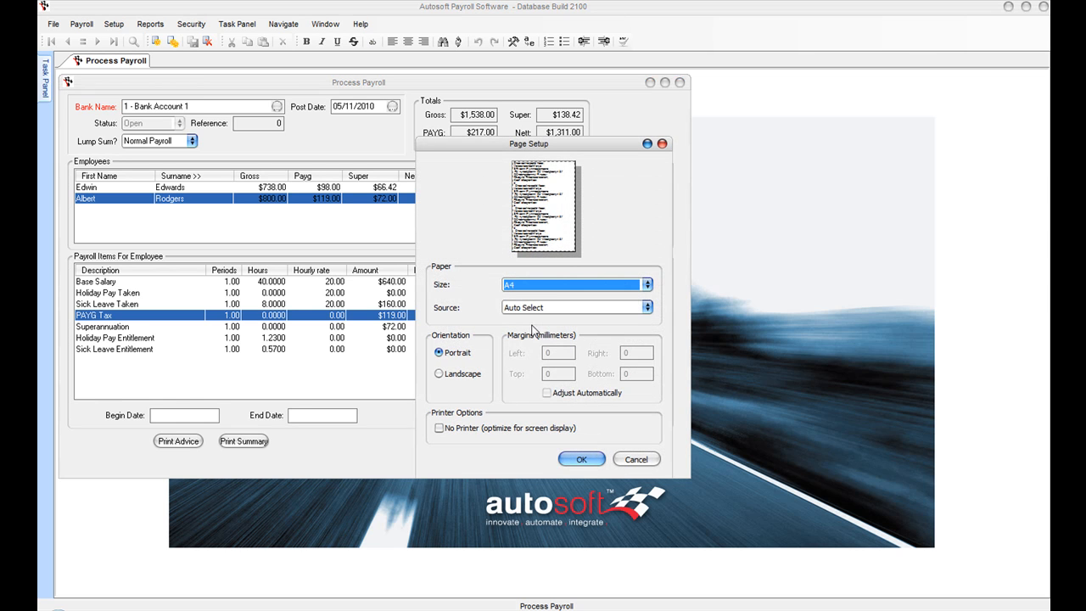
left_click(581, 460)
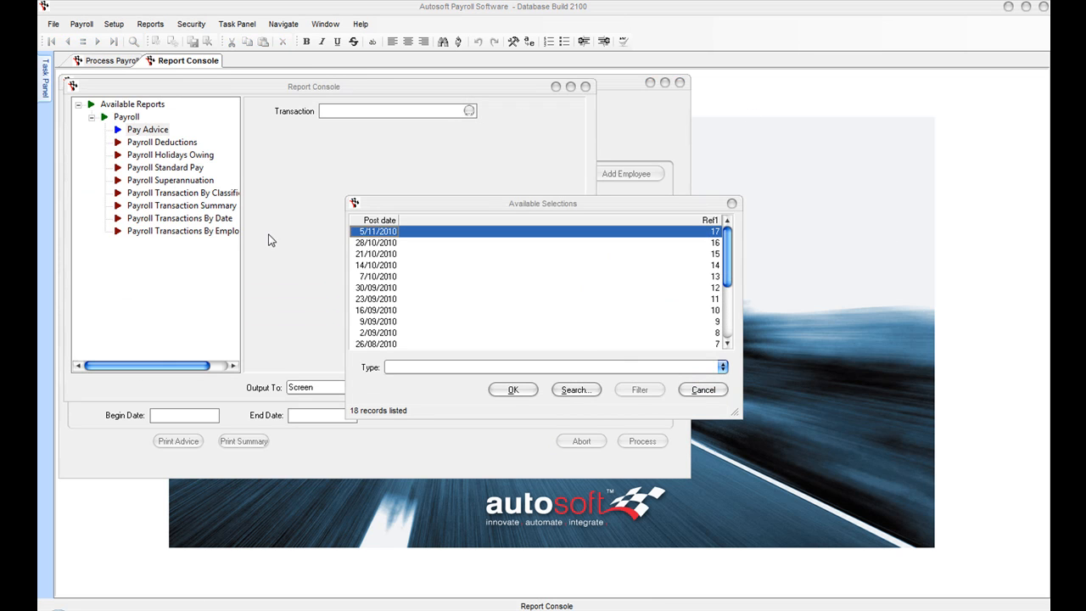
Step: Preview the 5/11/2010 Pay Advice report and page through both employees' pay advices
left_click(513, 389)
left_click(556, 388)
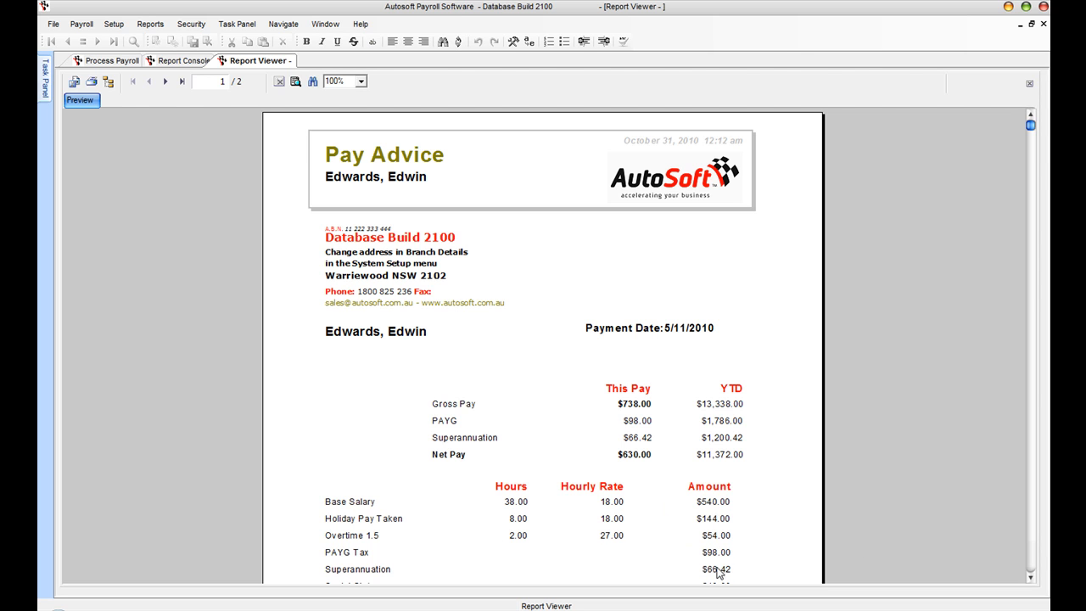
left_click(1030, 578)
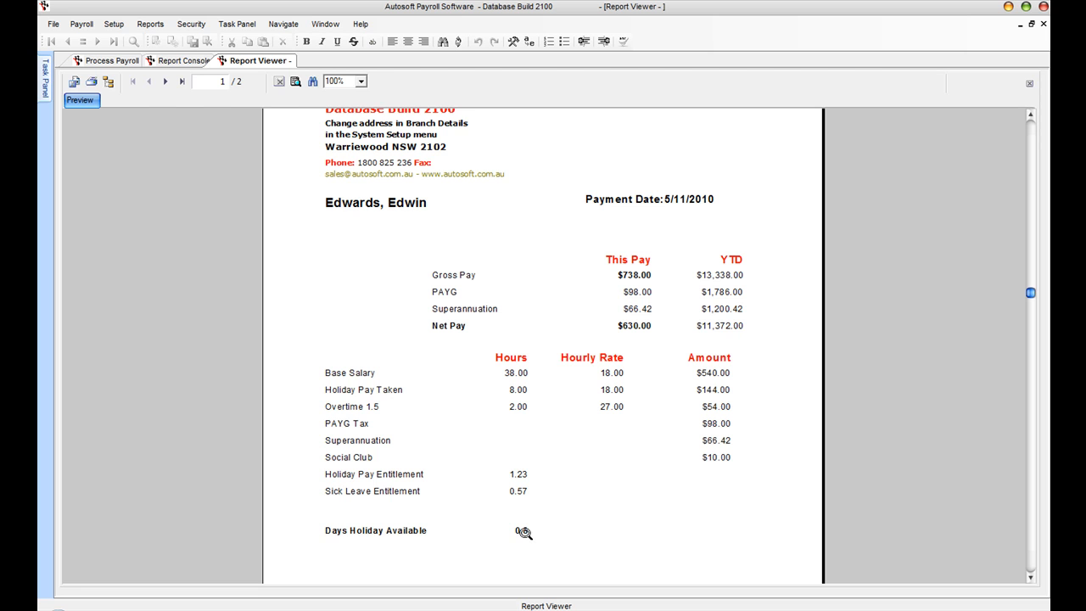
left_click(166, 81)
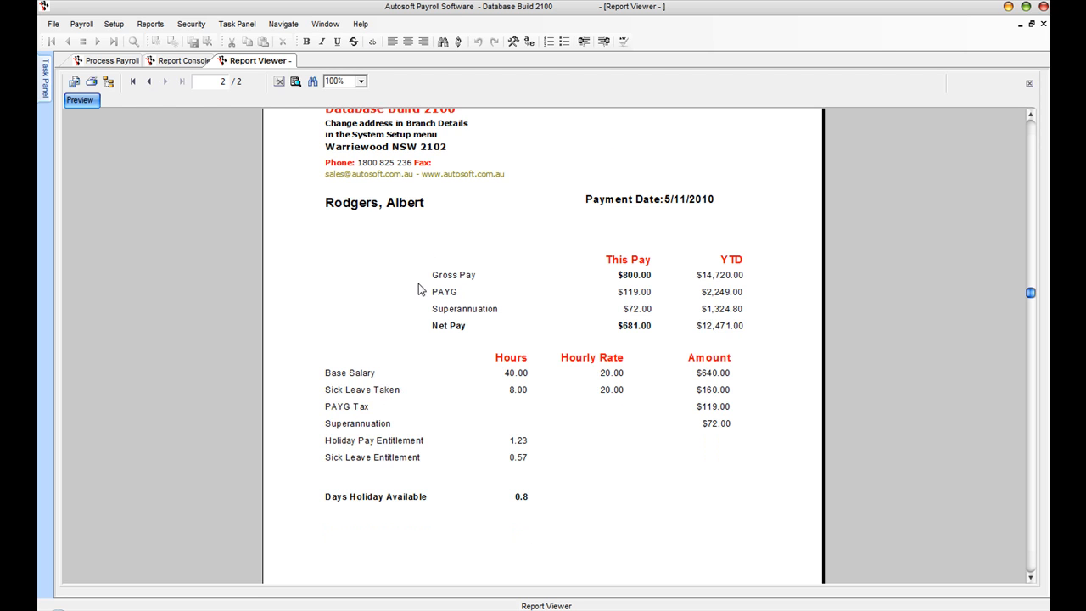
left_click(149, 82)
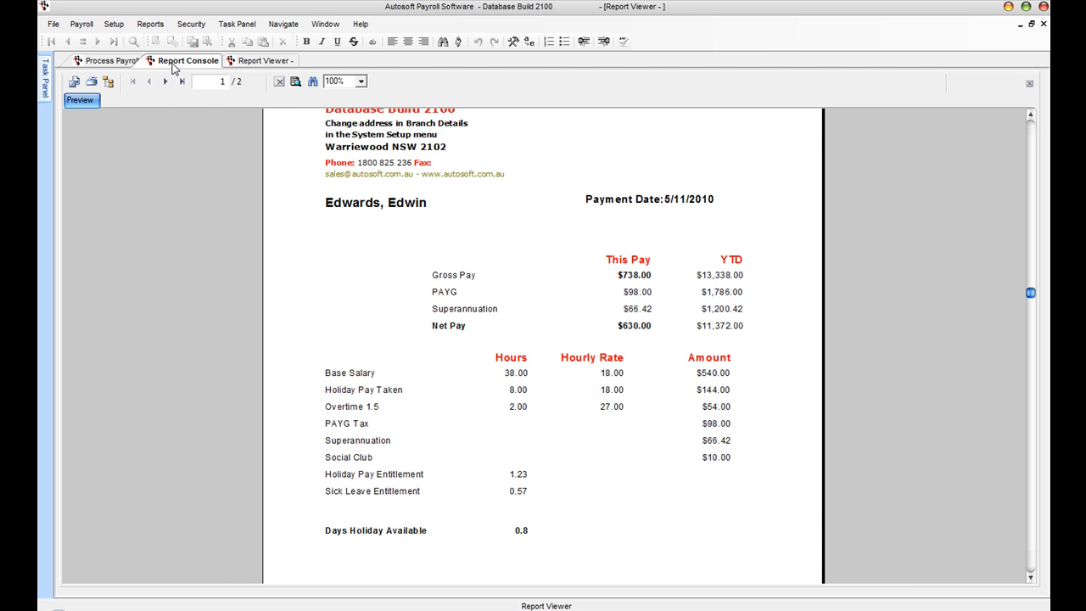
Step: Preview the Payroll Holidays Owing report, then close it
left_click(180, 60)
left_click(143, 141)
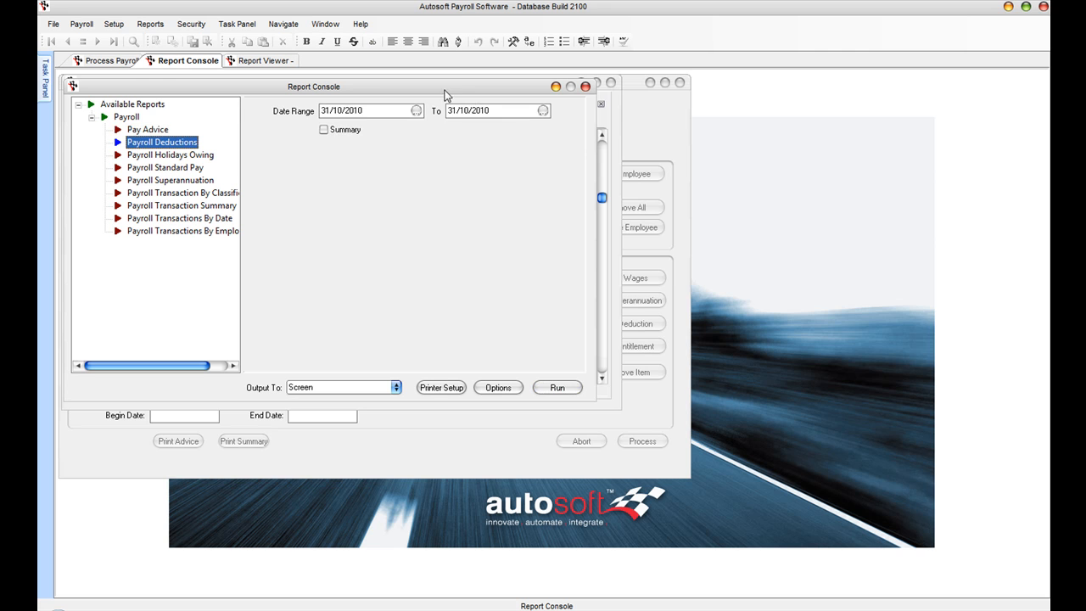
left_click(158, 155)
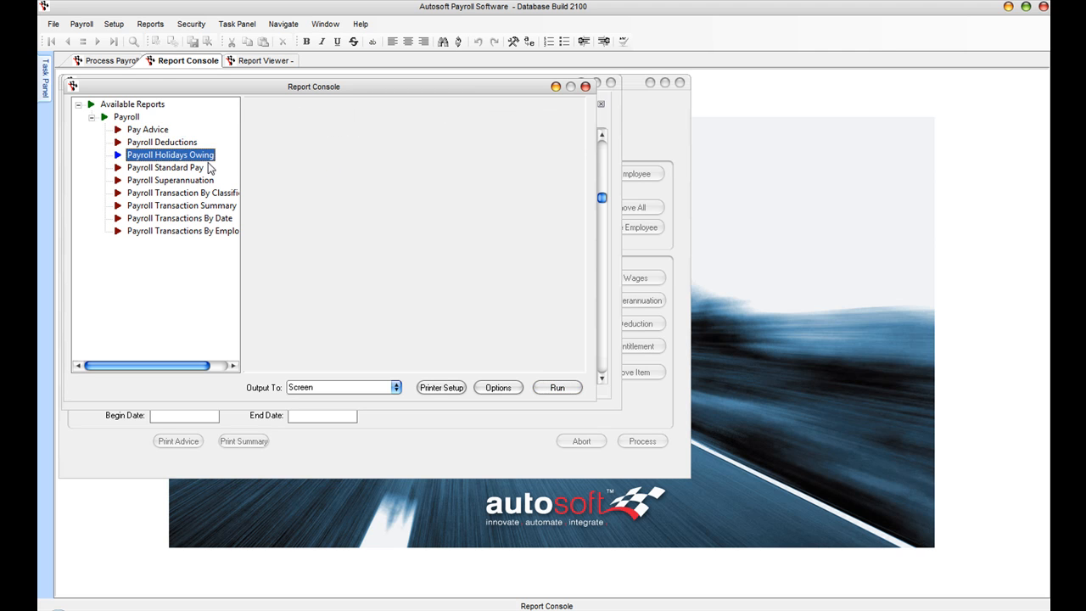
left_click(557, 388)
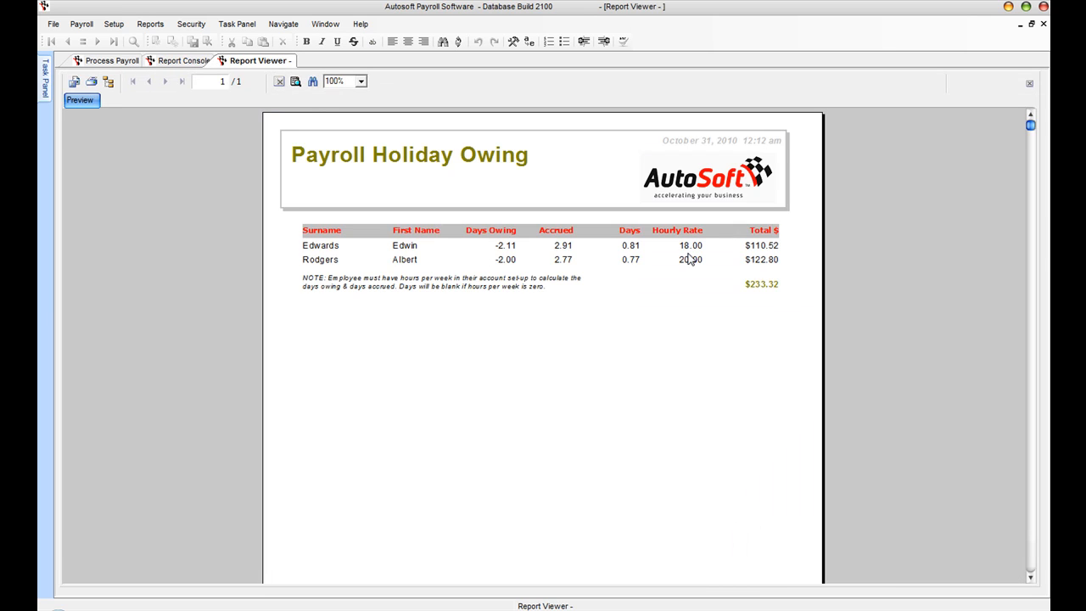
left_click(1042, 23)
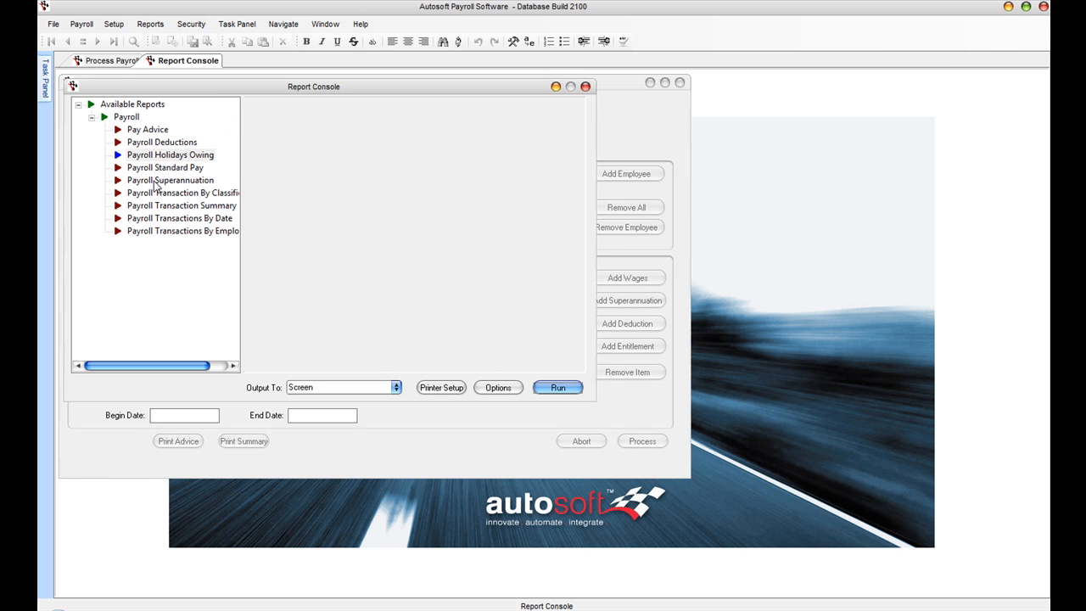
Step: Run the Payroll Superannuation report from 01/10/2010 and close it after reviewing the 558.54 total
left_click(156, 180)
left_click(416, 111)
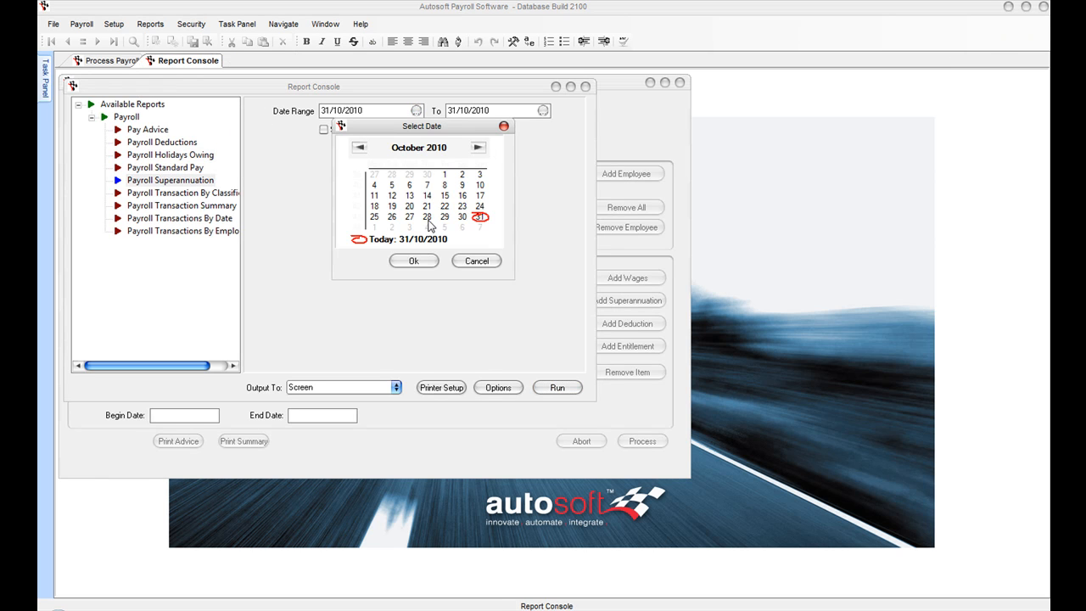
left_click(413, 260)
left_click(557, 388)
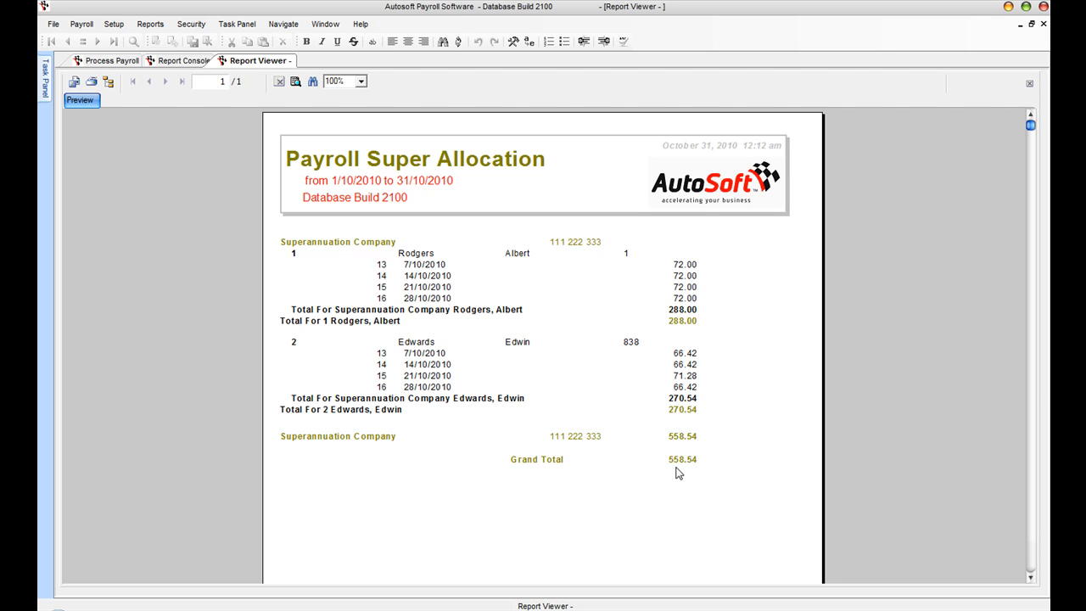
left_click(1043, 24)
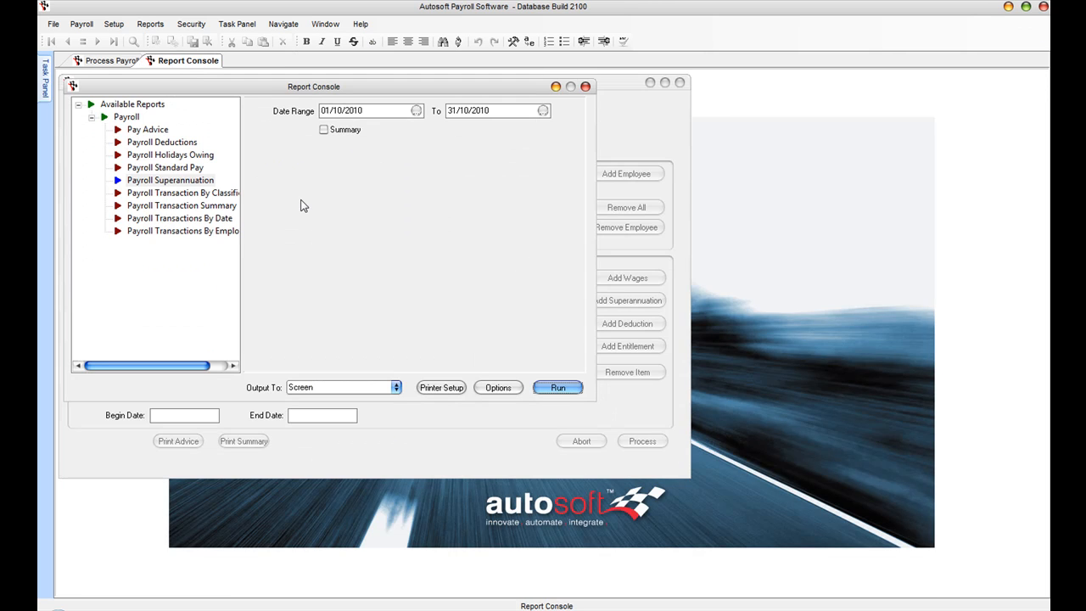
Step: Produce the Transactions by Classification report from 01/10/2010 ($6,206.00 gross) and close it
left_click(161, 193)
left_click(416, 111)
left_click(441, 174)
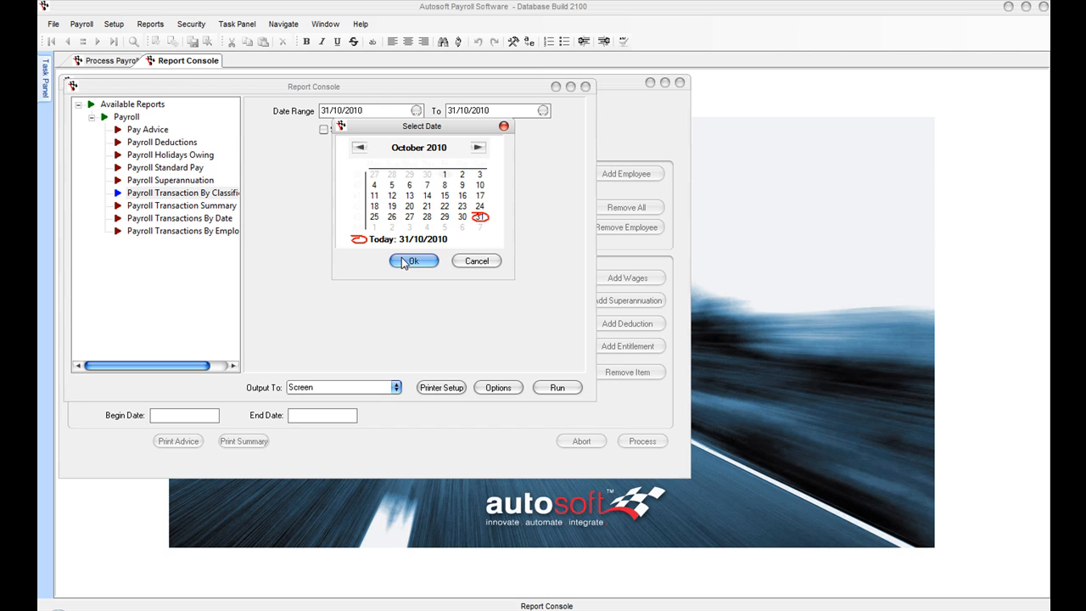
left_click(413, 260)
key("Return")
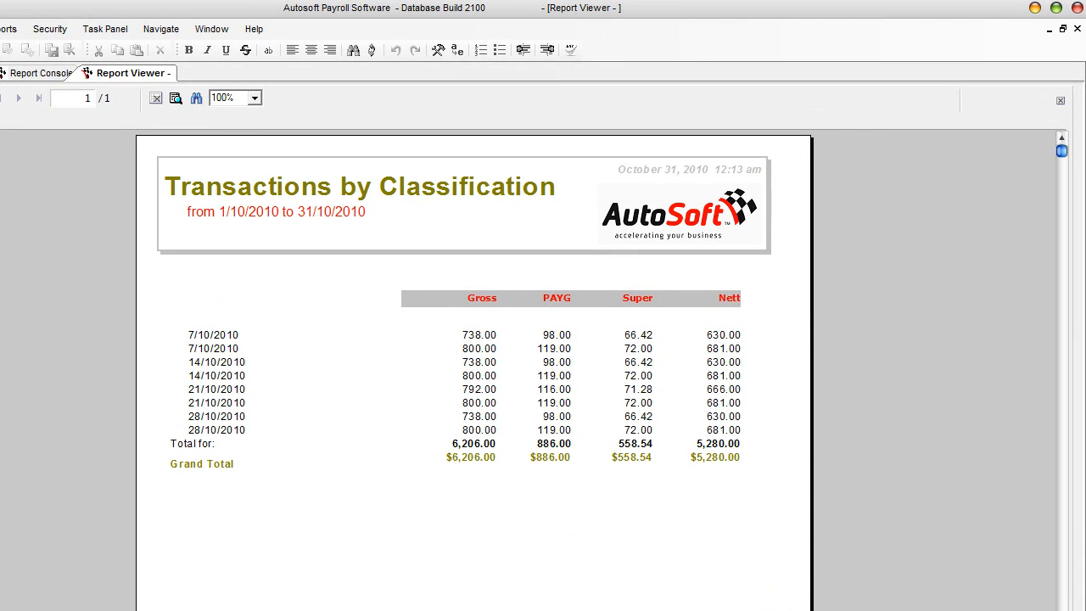
left_click(1067, 29)
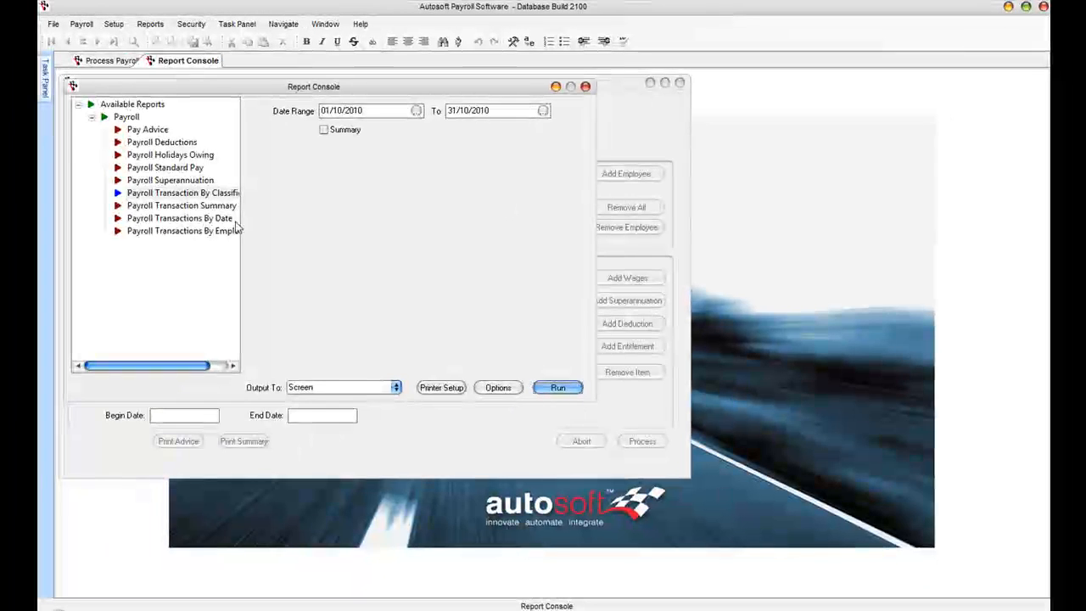
left_click(187, 207)
Step: Preview the Payroll Summary for the 5/11/2010 pay run (total cost 1,676.42), then close it
left_click(469, 111)
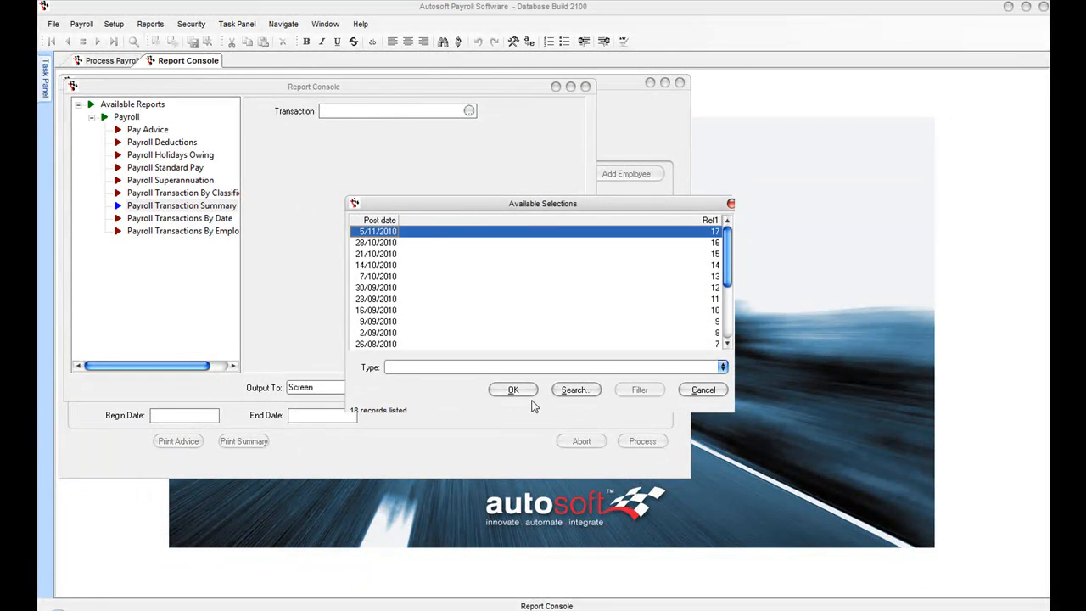
left_click(513, 389)
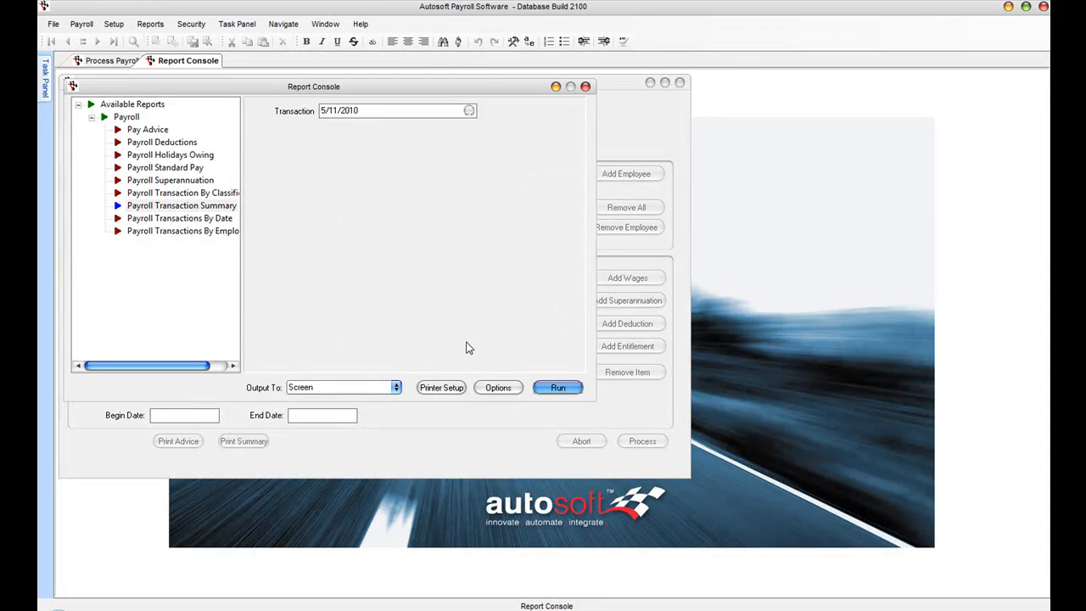
key("Return")
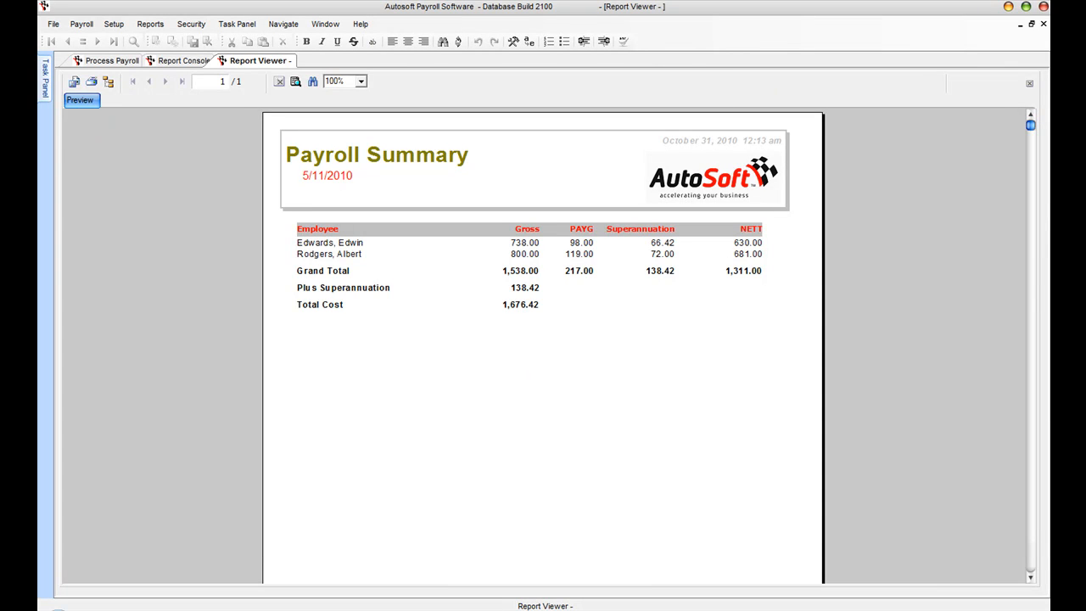
left_click(1029, 83)
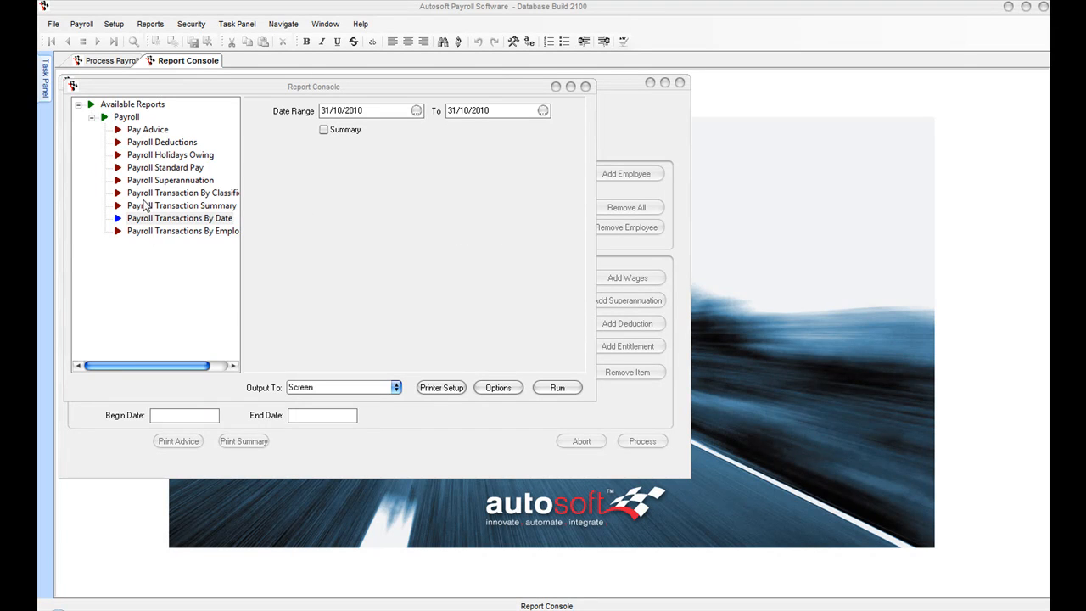
Step: Preview Payroll Transactions by Employee from 01/10/2010 ($6,206.00 gross, $5,280.00 nett), then close it
left_click(206, 234)
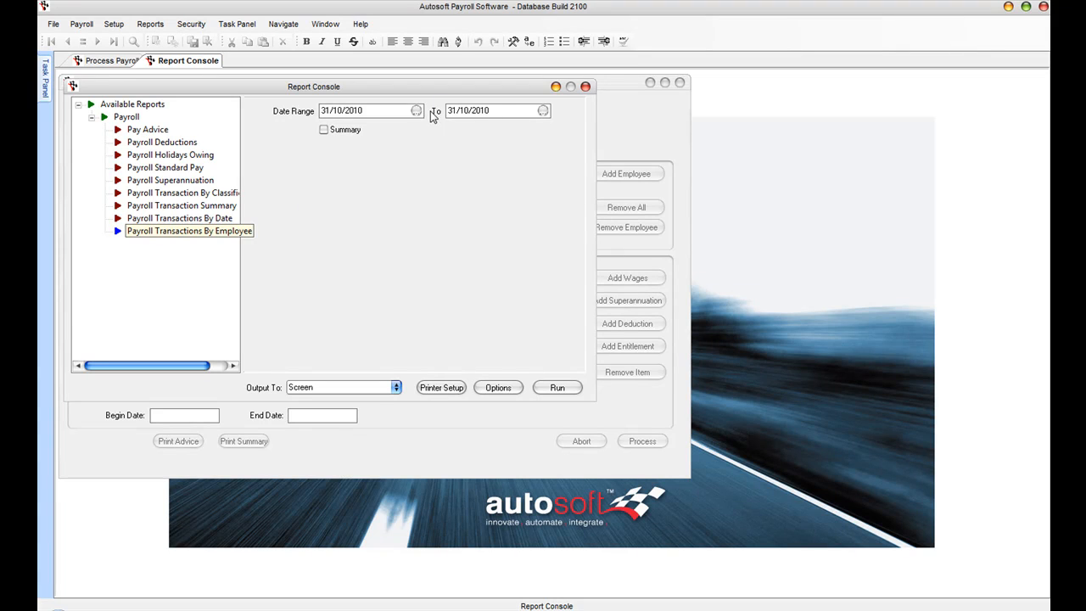
left_click(415, 111)
left_click(444, 174)
left_click(414, 260)
left_click(560, 387)
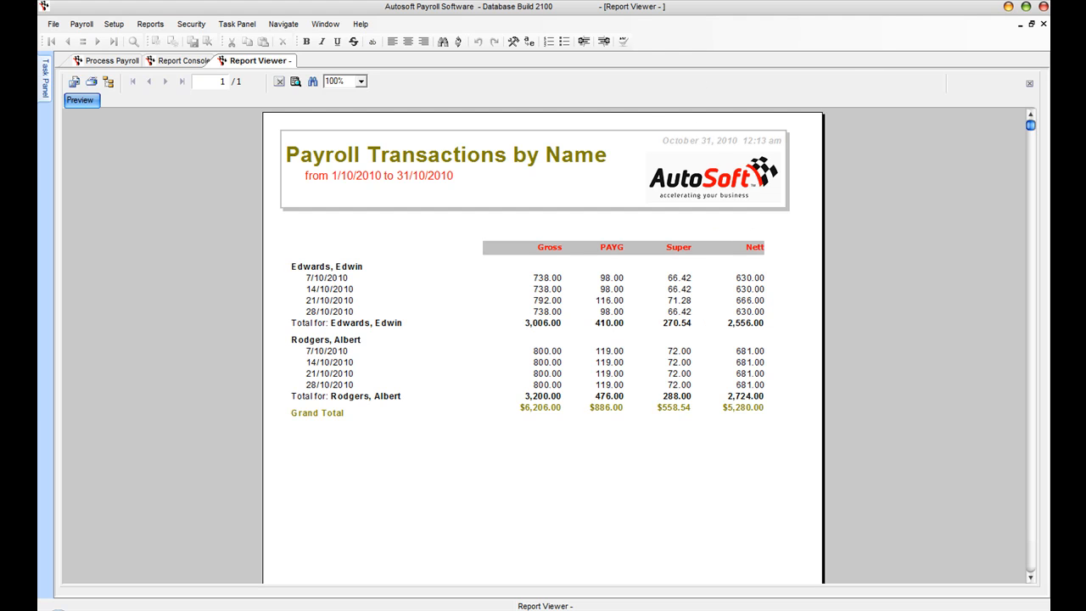
key("ctrl+F4")
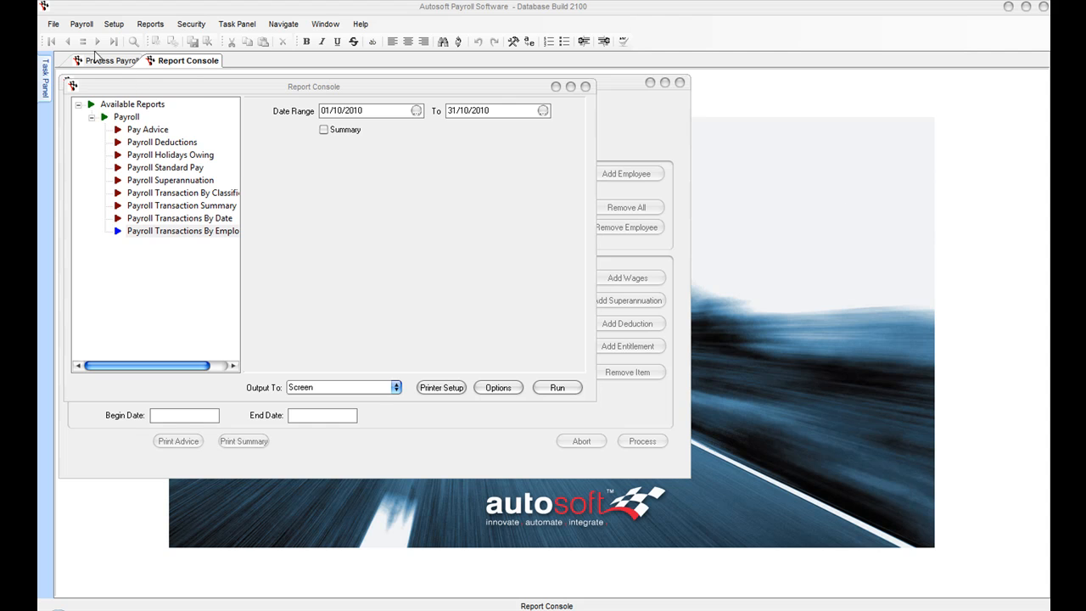
Step: Open EFT Bank File Creation to list the pay transactions ticked for export
left_click(81, 24)
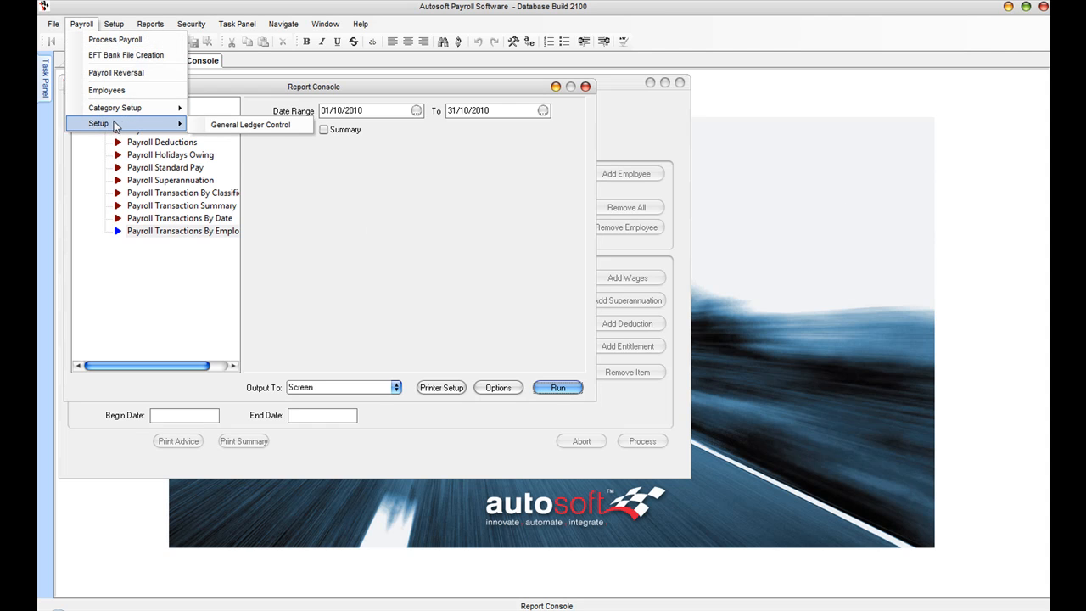
left_click(160, 56)
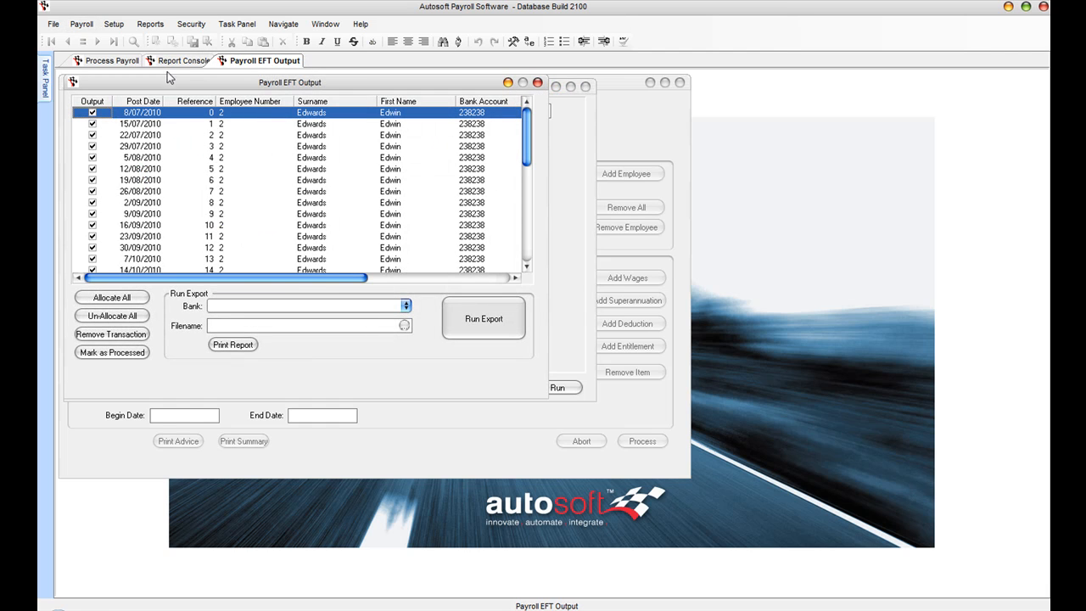
left_click(82, 24)
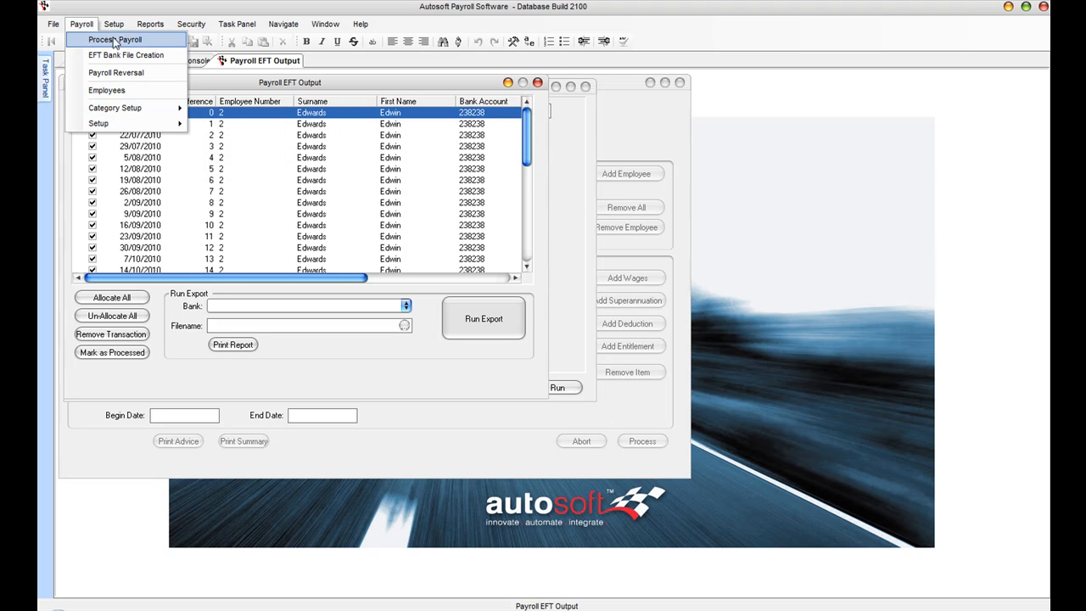
Step: Load employee number 2's record and review its bank, wages, super, entitlements, deductions, address and tax tabs
left_click(95, 90)
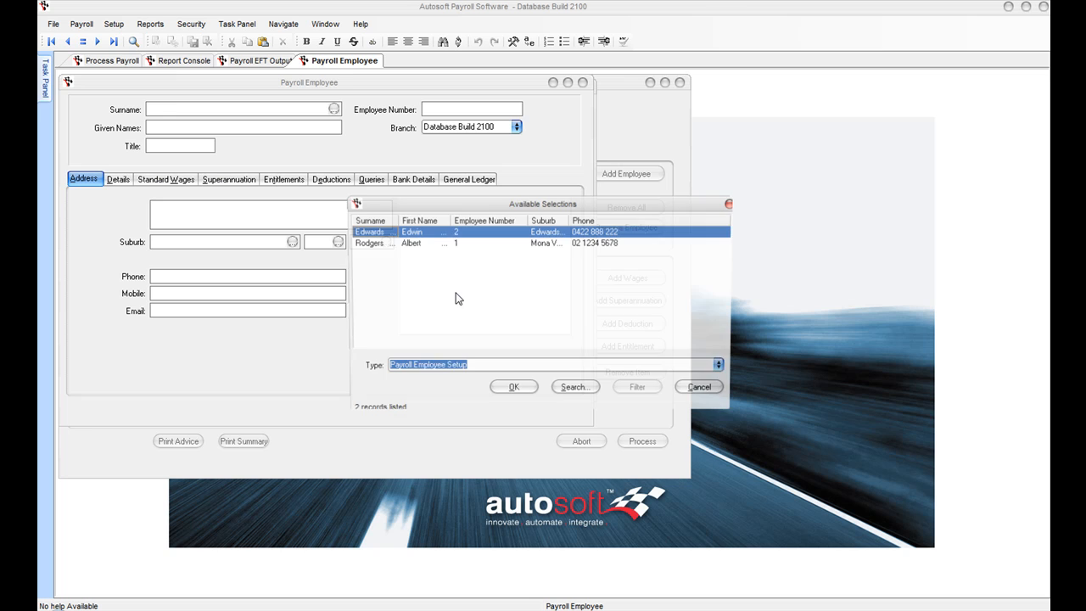
left_click(517, 390)
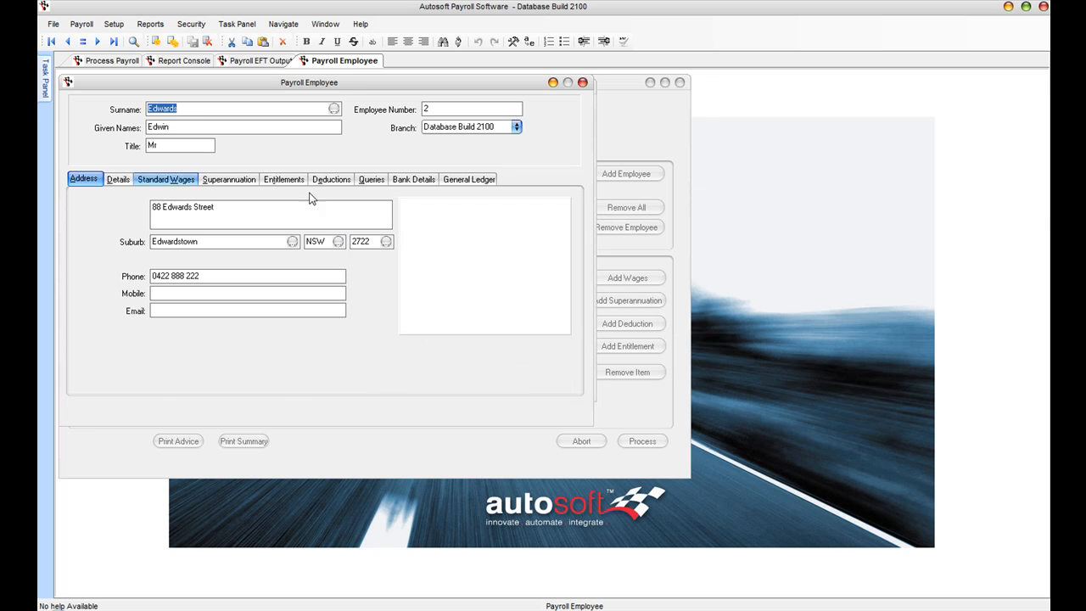
left_click(428, 180)
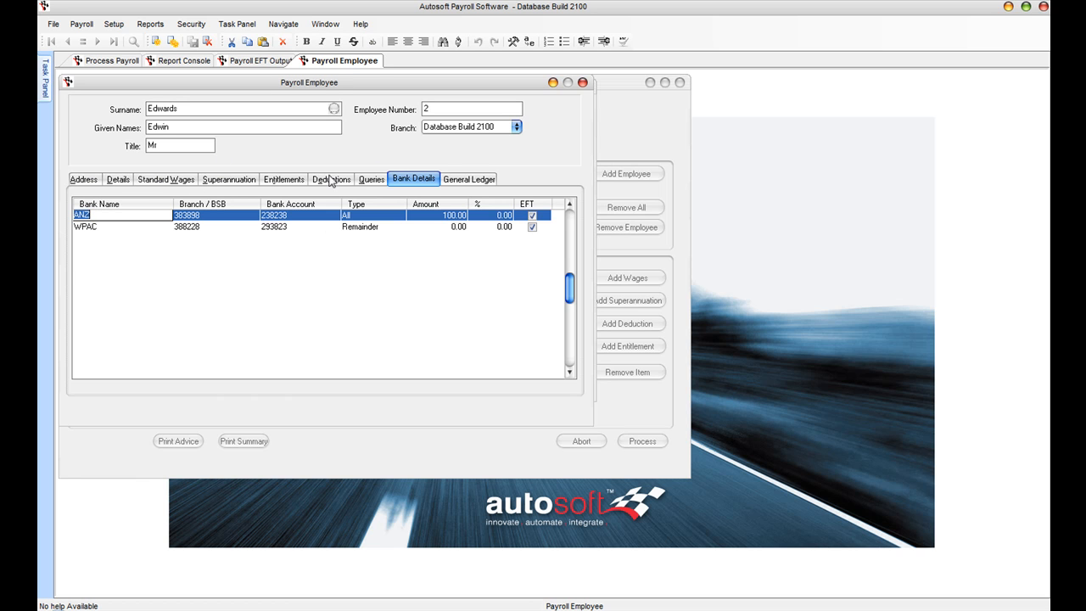
left_click(156, 182)
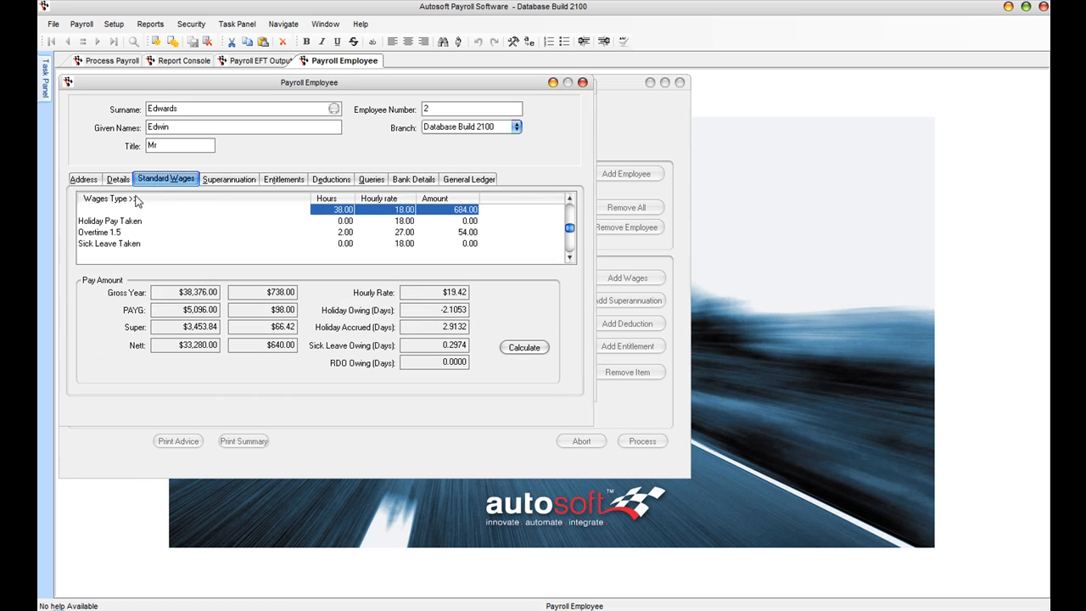
left_click(229, 179)
left_click(282, 180)
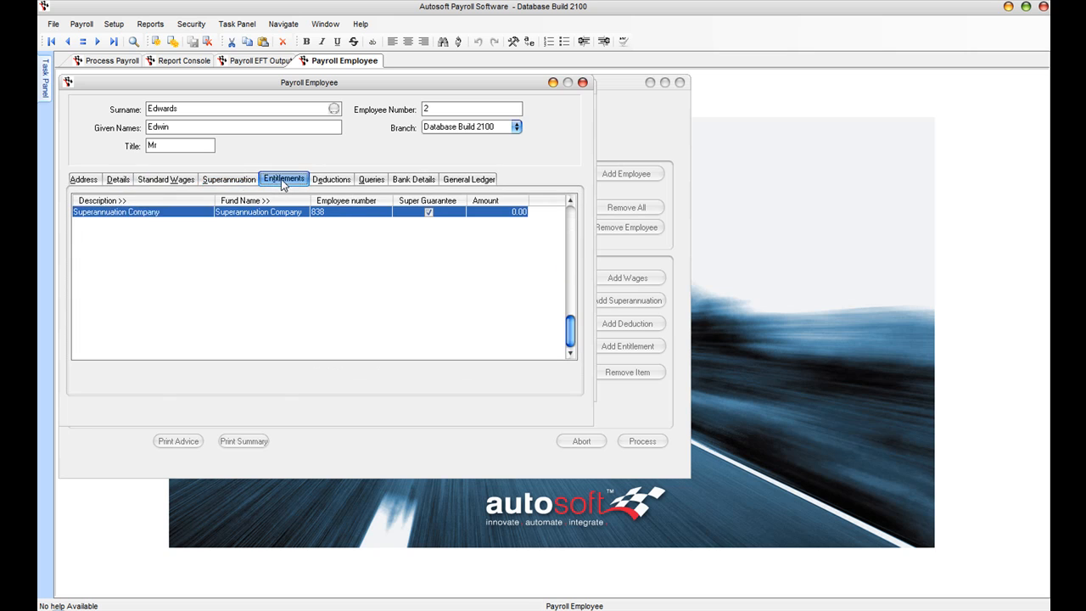
left_click(315, 181)
left_click(70, 181)
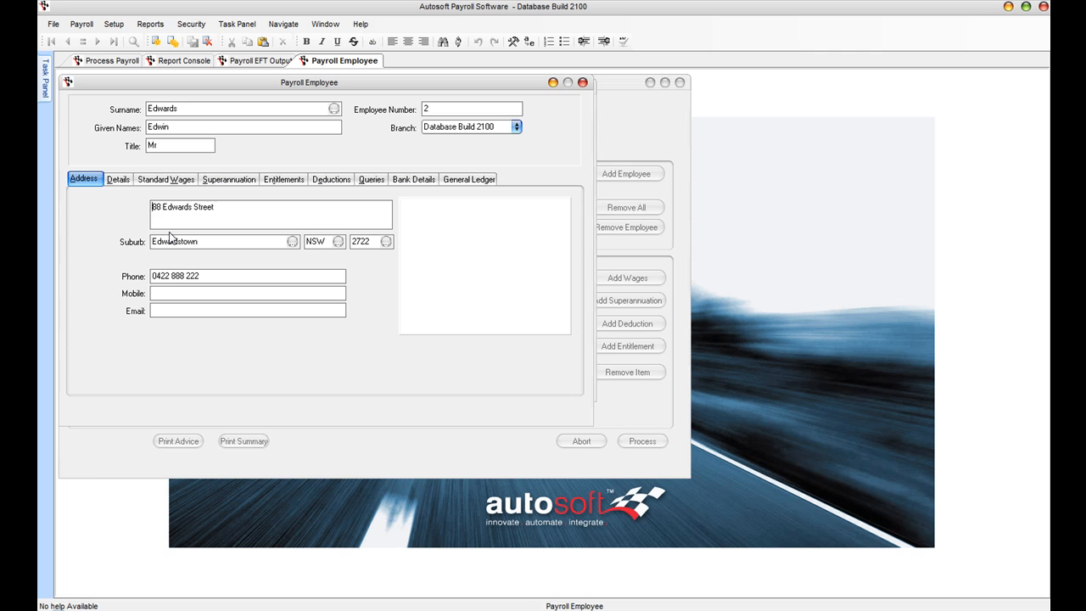
left_click(119, 180)
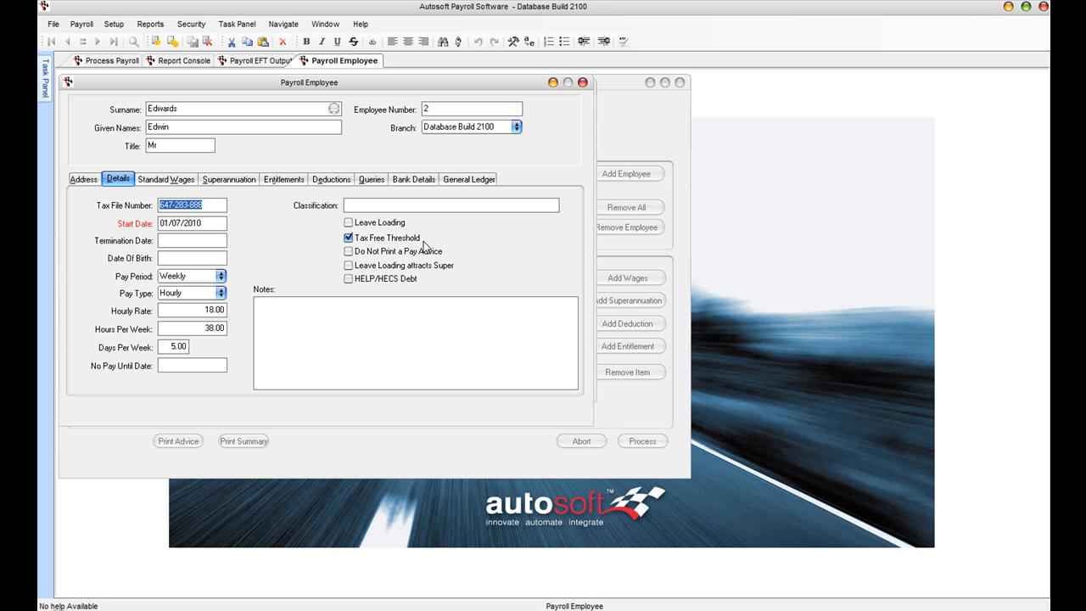
left_click(83, 25)
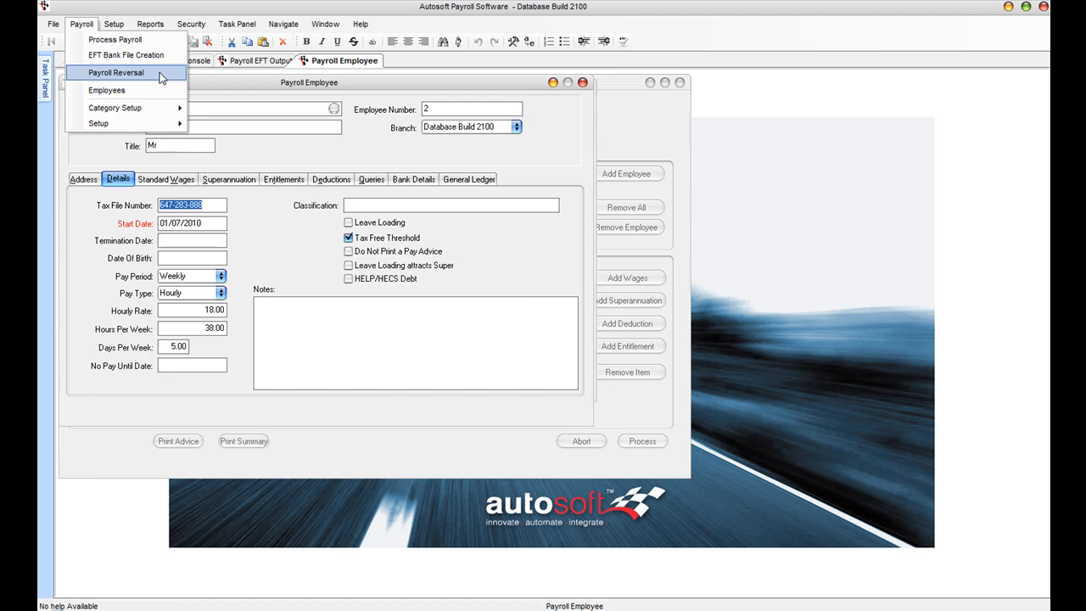
Step: Open Payroll Reversal, then list the five existing wage types in Payroll Wages Setup
left_click(161, 72)
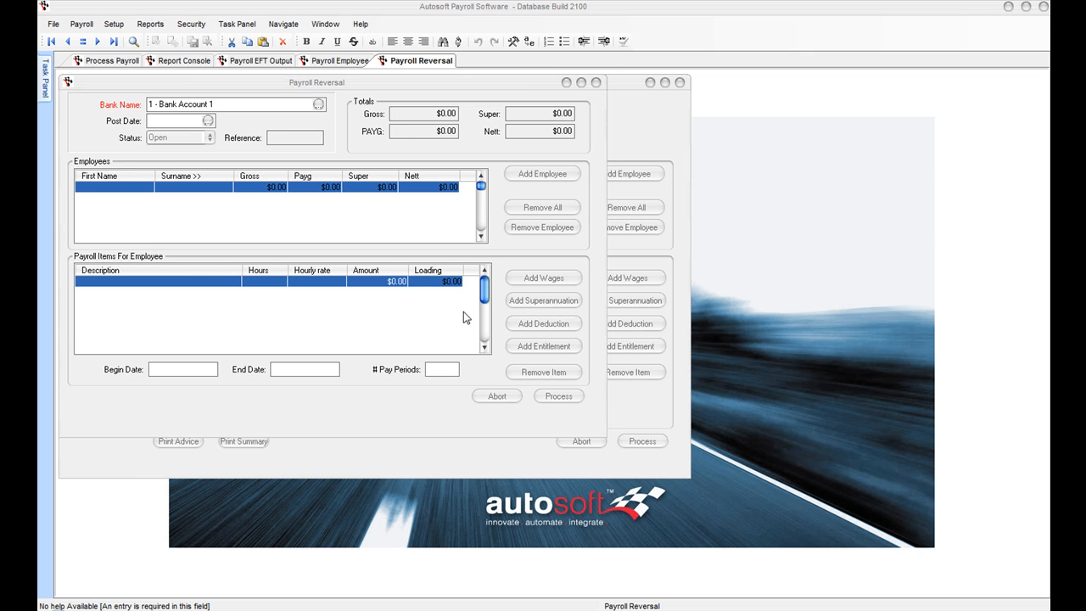
left_click(83, 24)
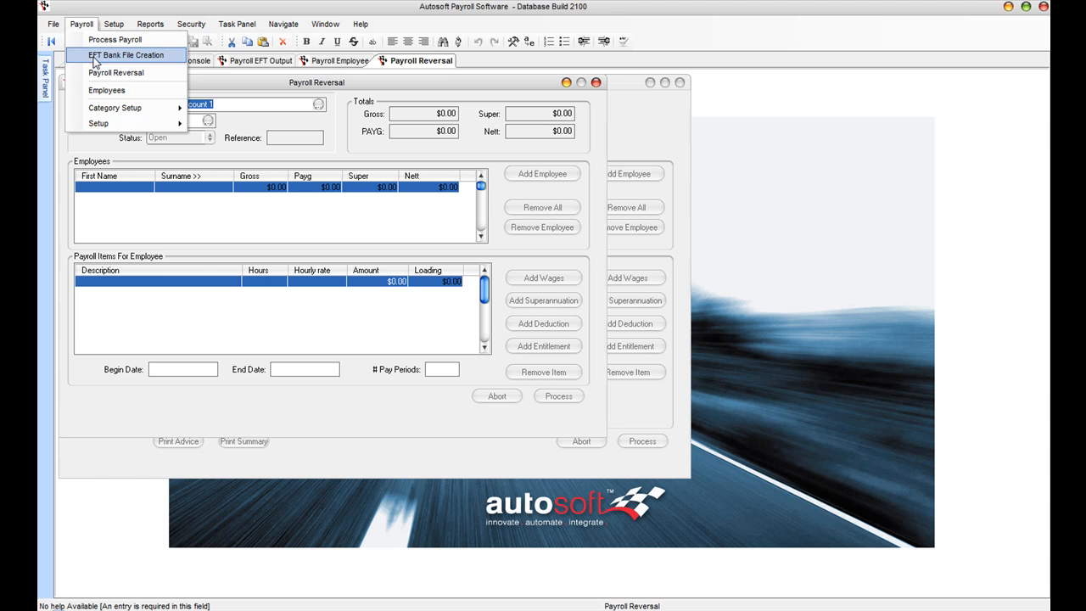
mouse_move(127, 109)
left_click(238, 109)
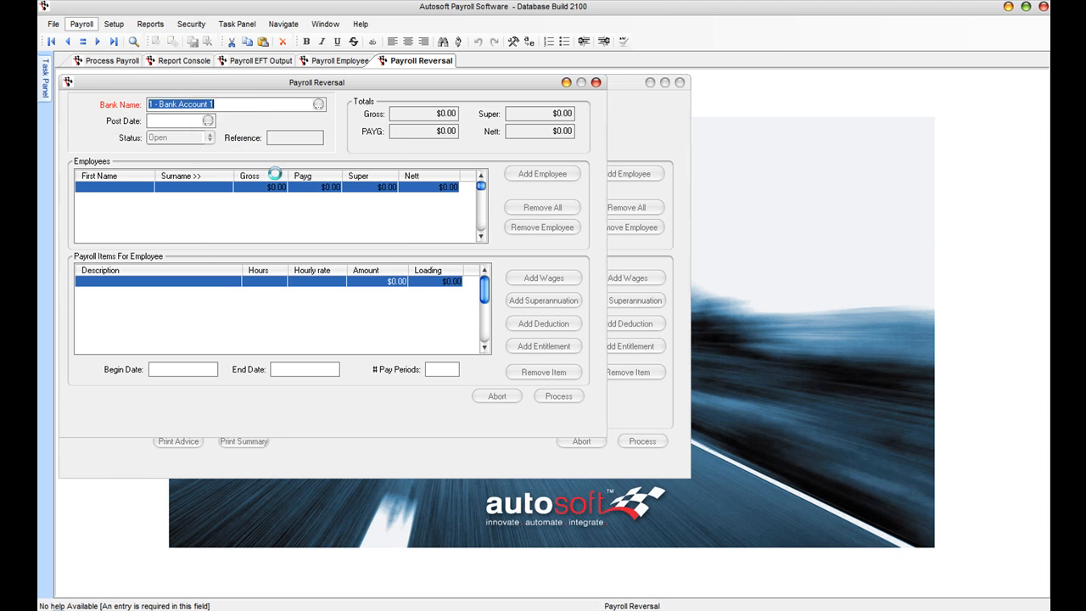
left_click(325, 127)
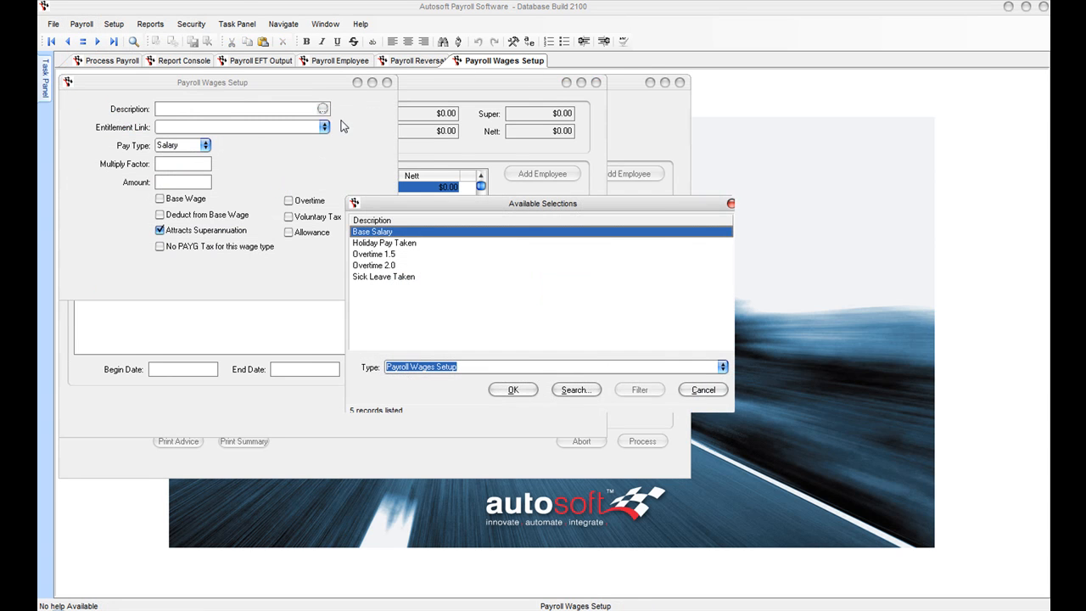